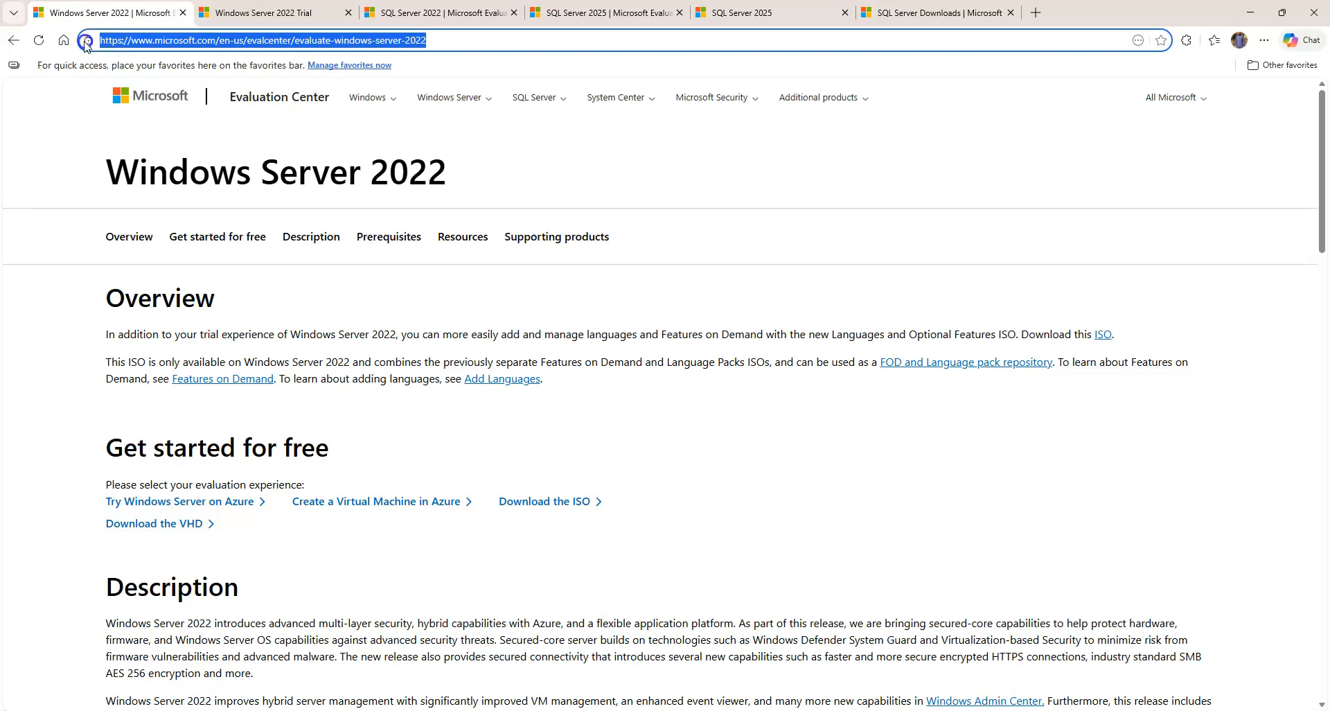
Browse the Windows Server 2022 Evaluation Center page's download options and description in Edge
left_click(81, 142)
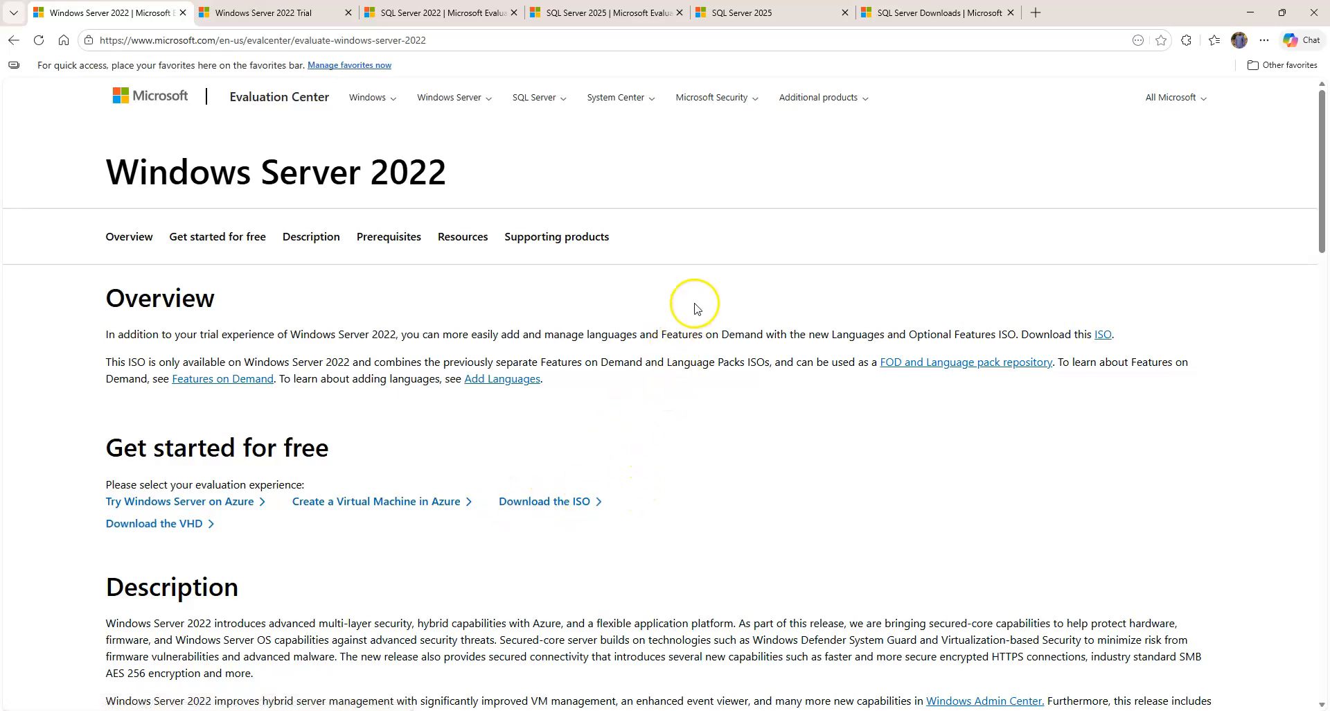
scroll(733, 239, "down", 4)
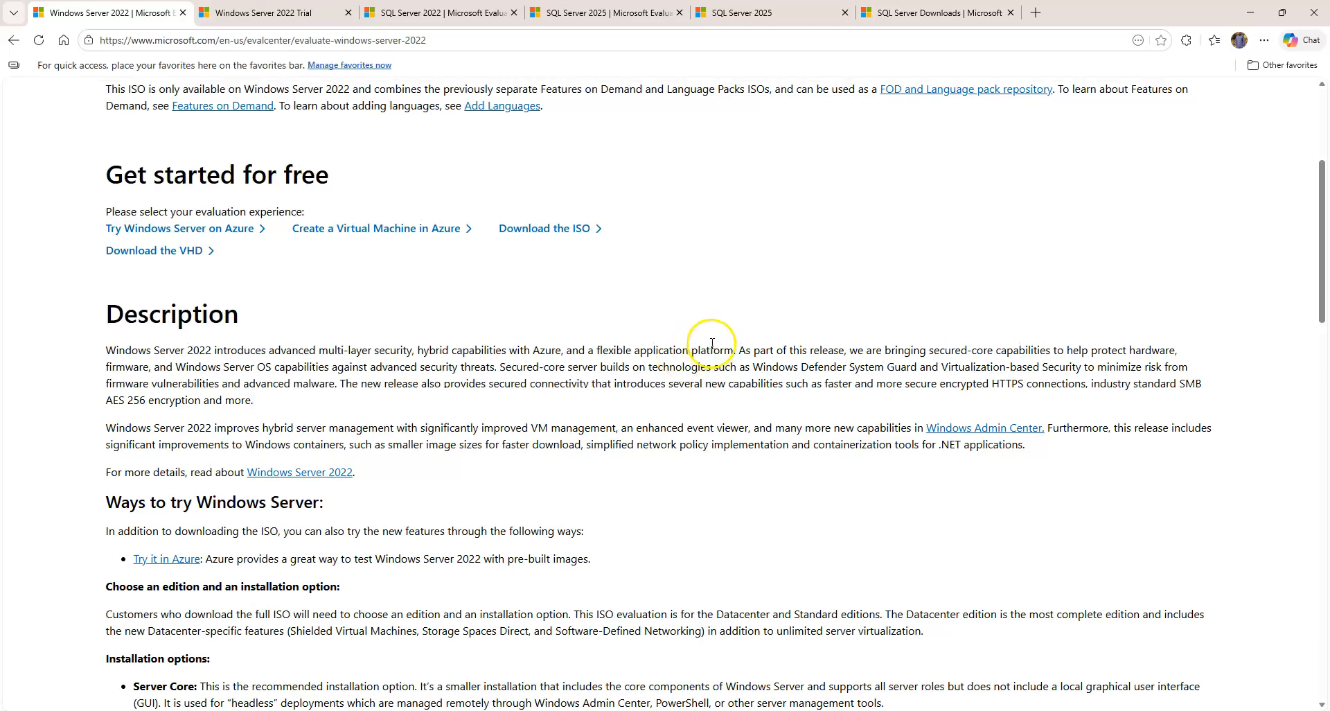
scroll(711, 340, "up", 4)
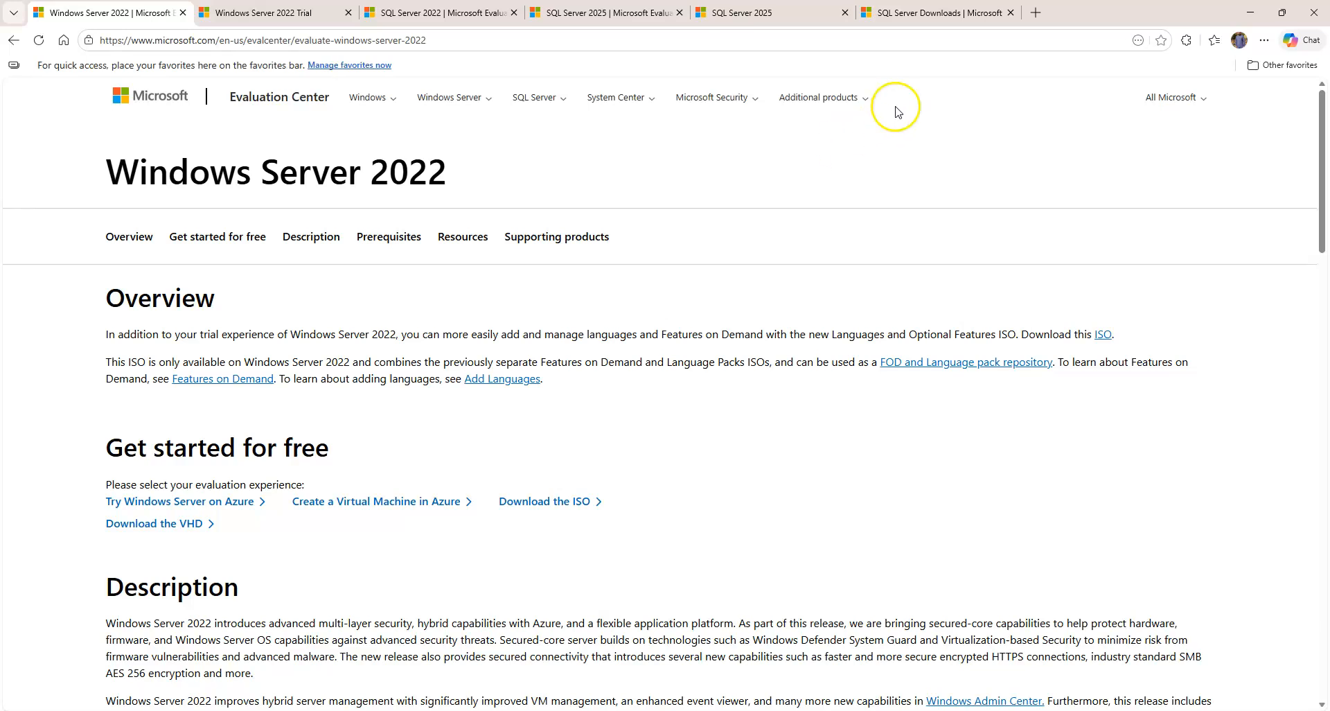
Look over the SQL Server 2025 download cards, then go back to the Windows Server 2022 tab
left_click(947, 13)
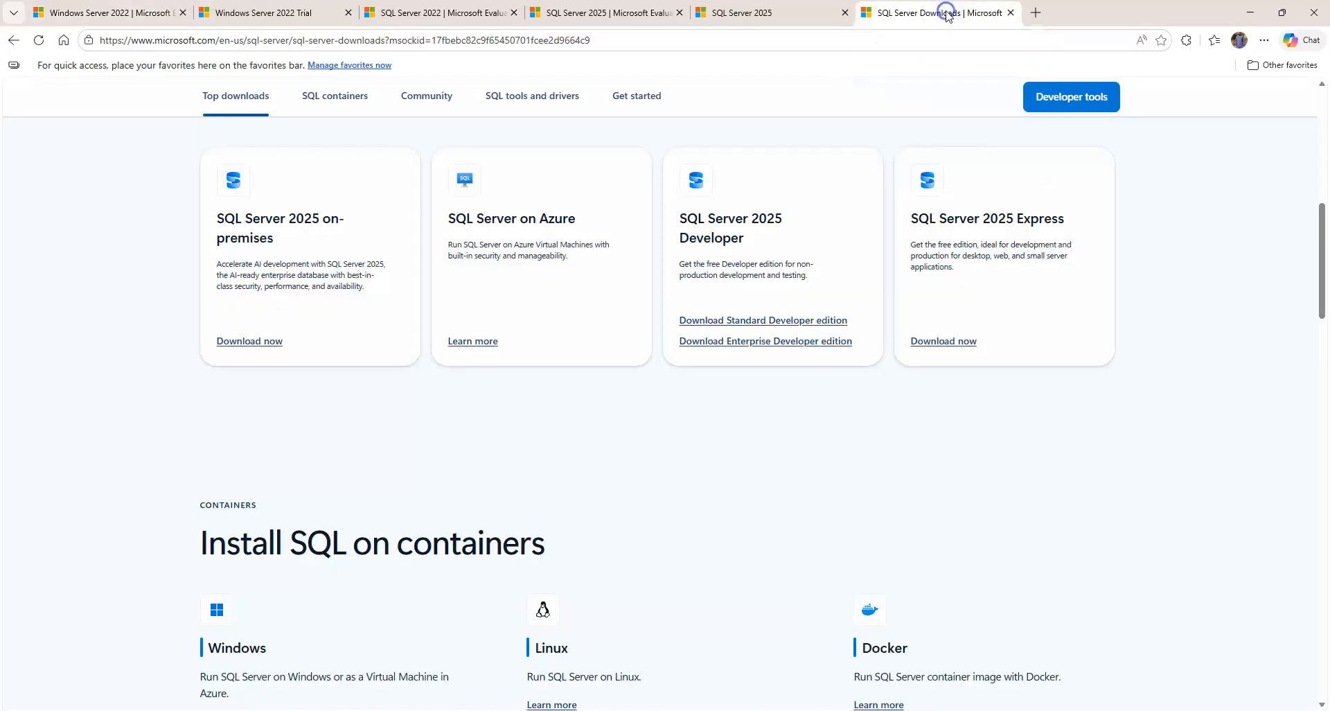
scroll(925, 158, "up", 5)
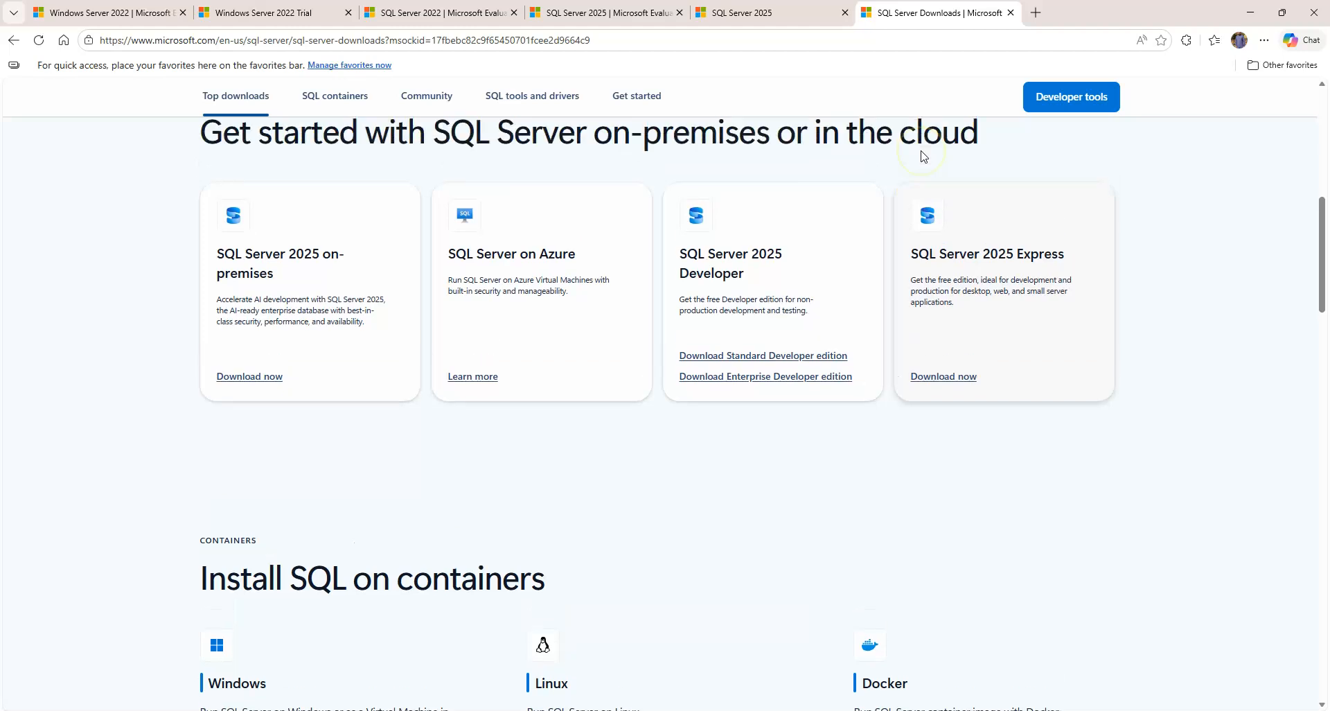
scroll(921, 148, "down", 5)
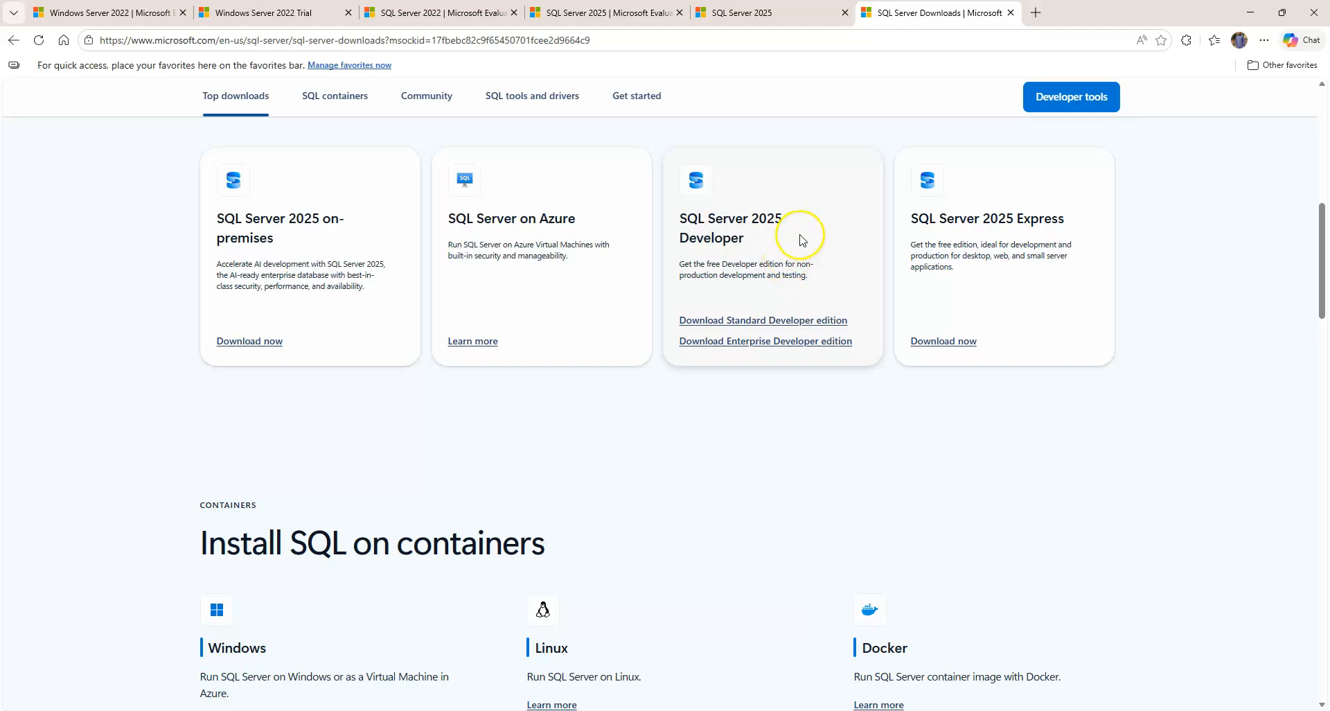
scroll(800, 240, "down", 2)
scroll(773, 328, "up", 4)
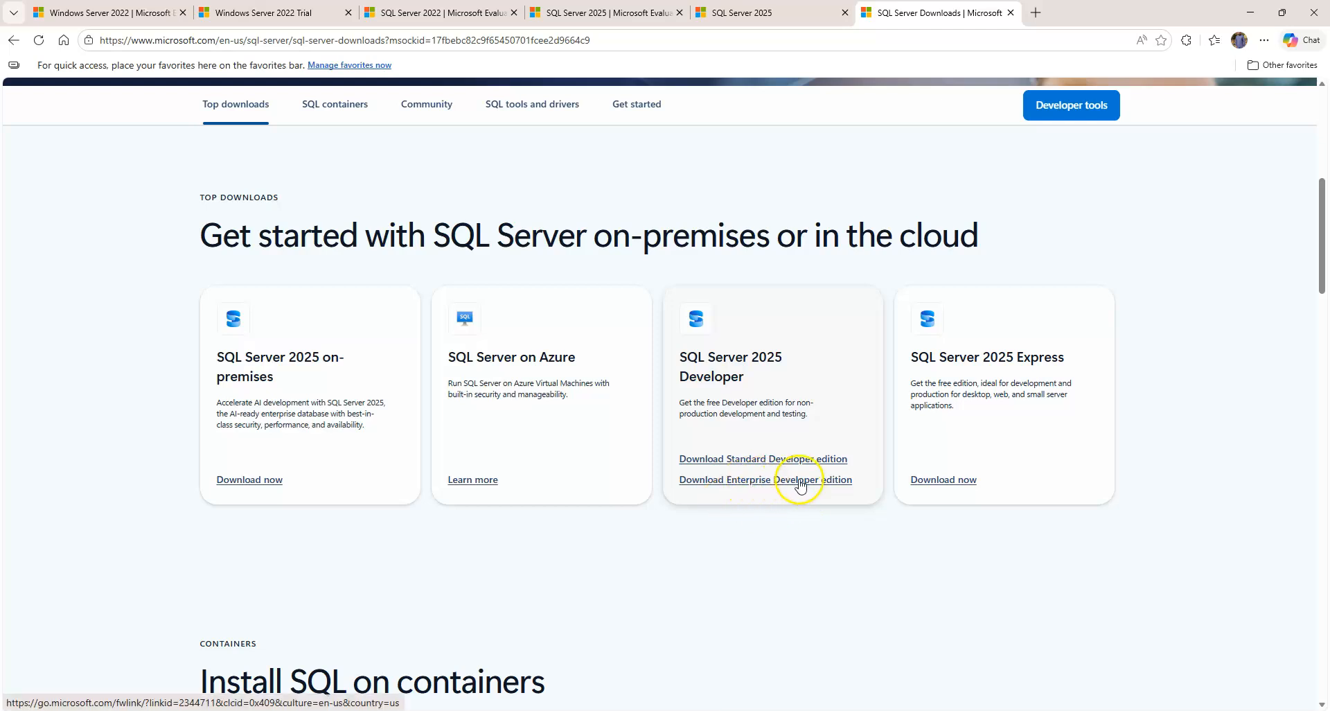
left_click(152, 7)
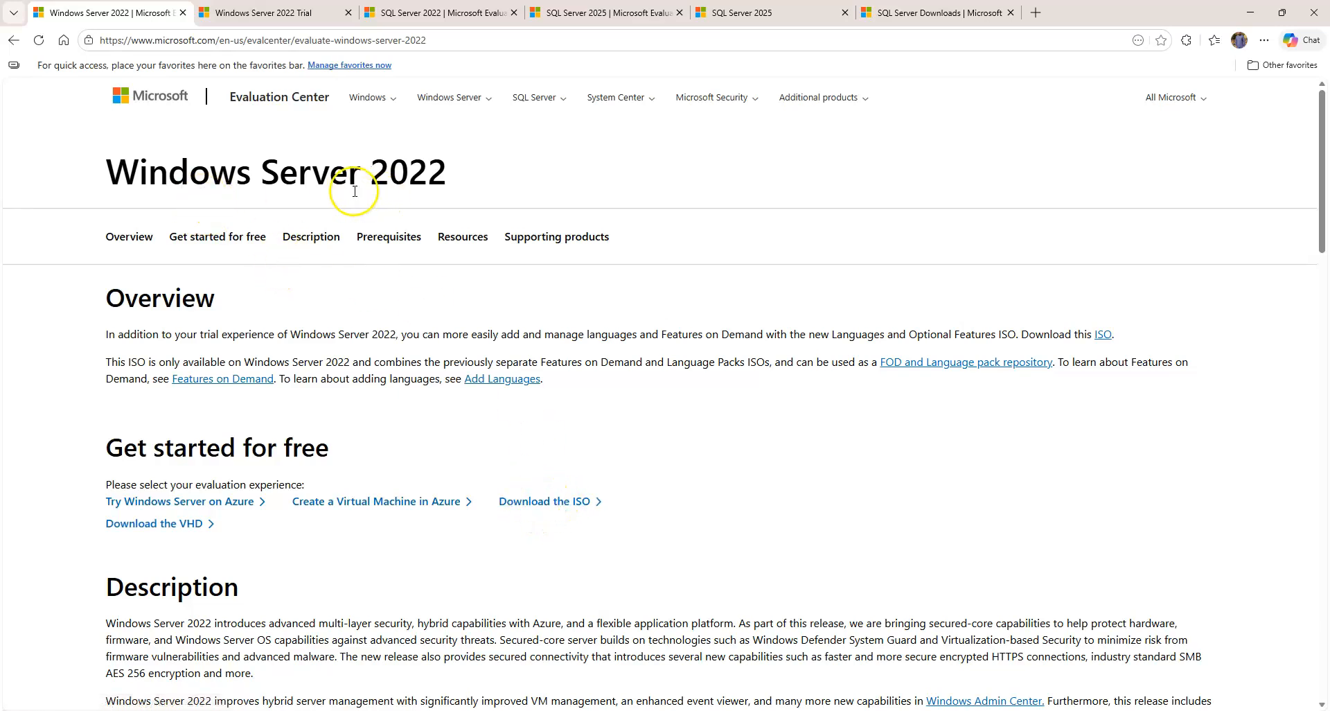
Switch to the Windows Server 2022 Trial tab and look over its empty registration form
left_click(269, 14)
scroll(632, 297, "down", 1)
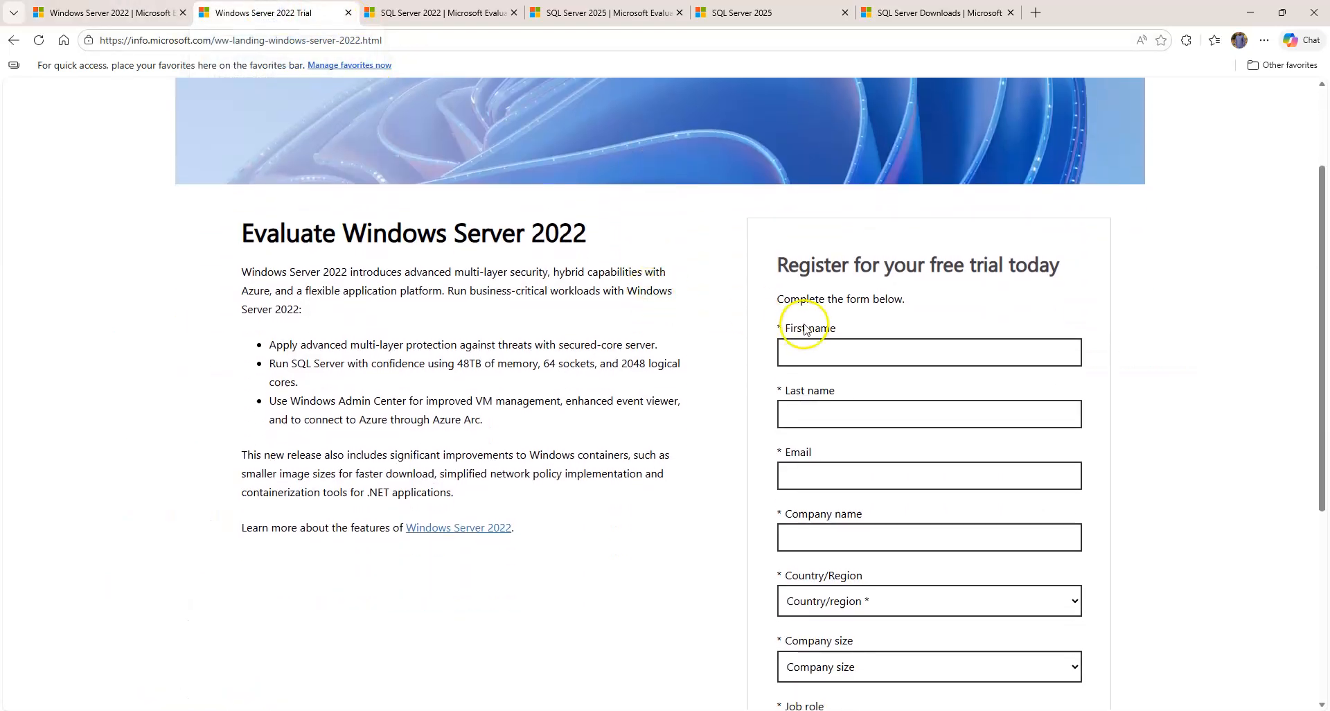
scroll(950, 332, "down", 4)
scroll(958, 384, "up", 4)
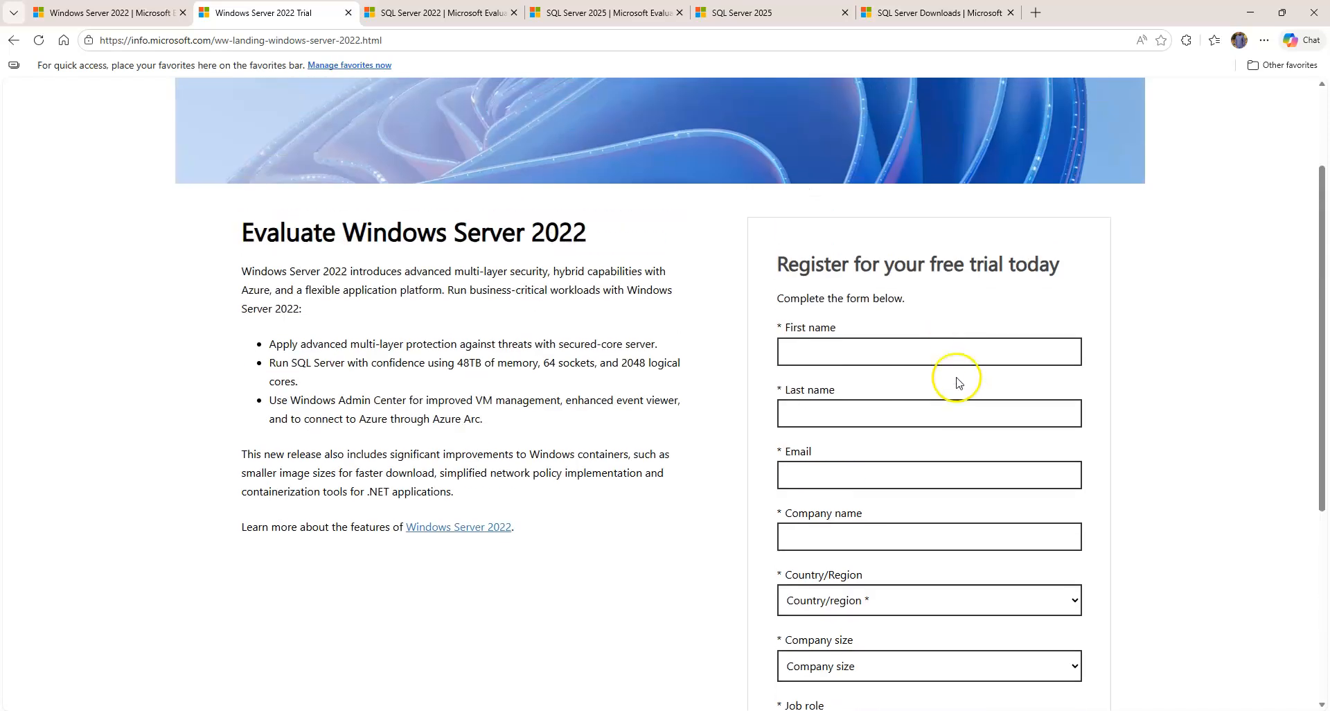
scroll(951, 343, "down", 4)
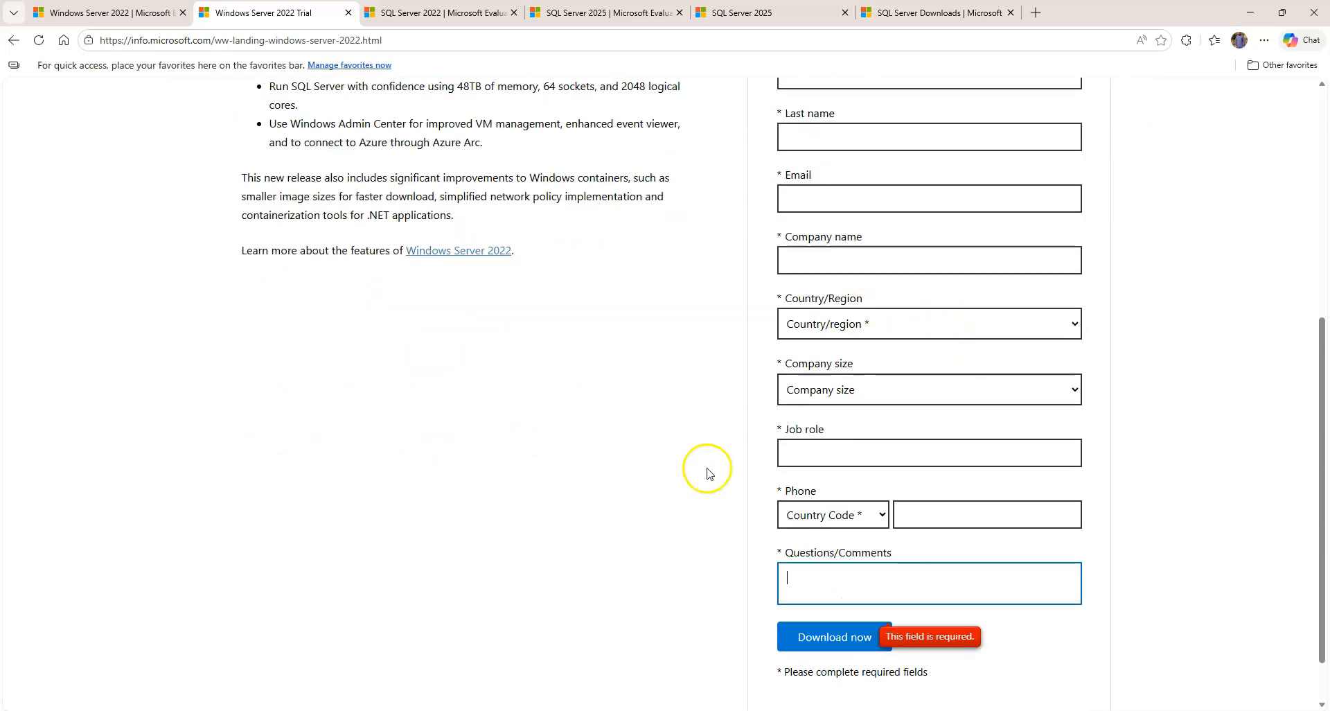
scroll(693, 462, "up", 5)
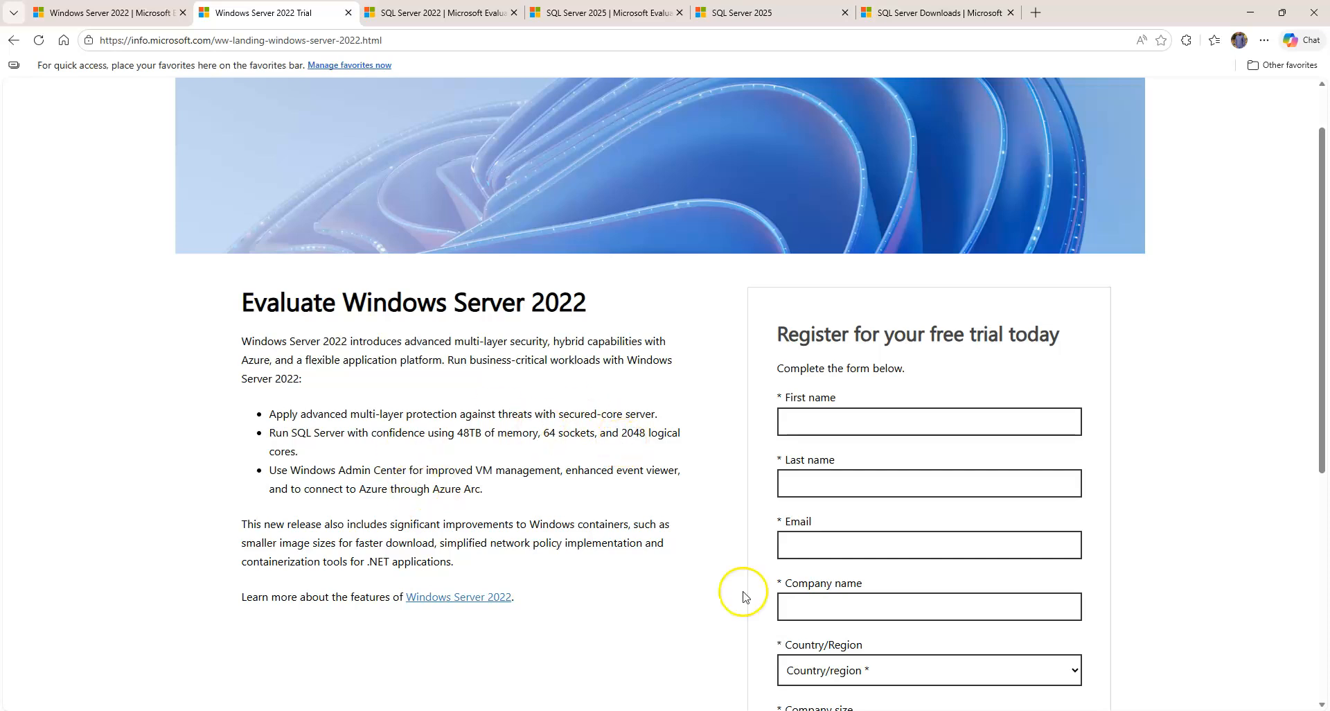
Locate the SERVER_EVAL_x64FRE_en-us image in Downloads\Win 2022 Eval, then switch to VirtualBox Manager
mouse_move(594, 704)
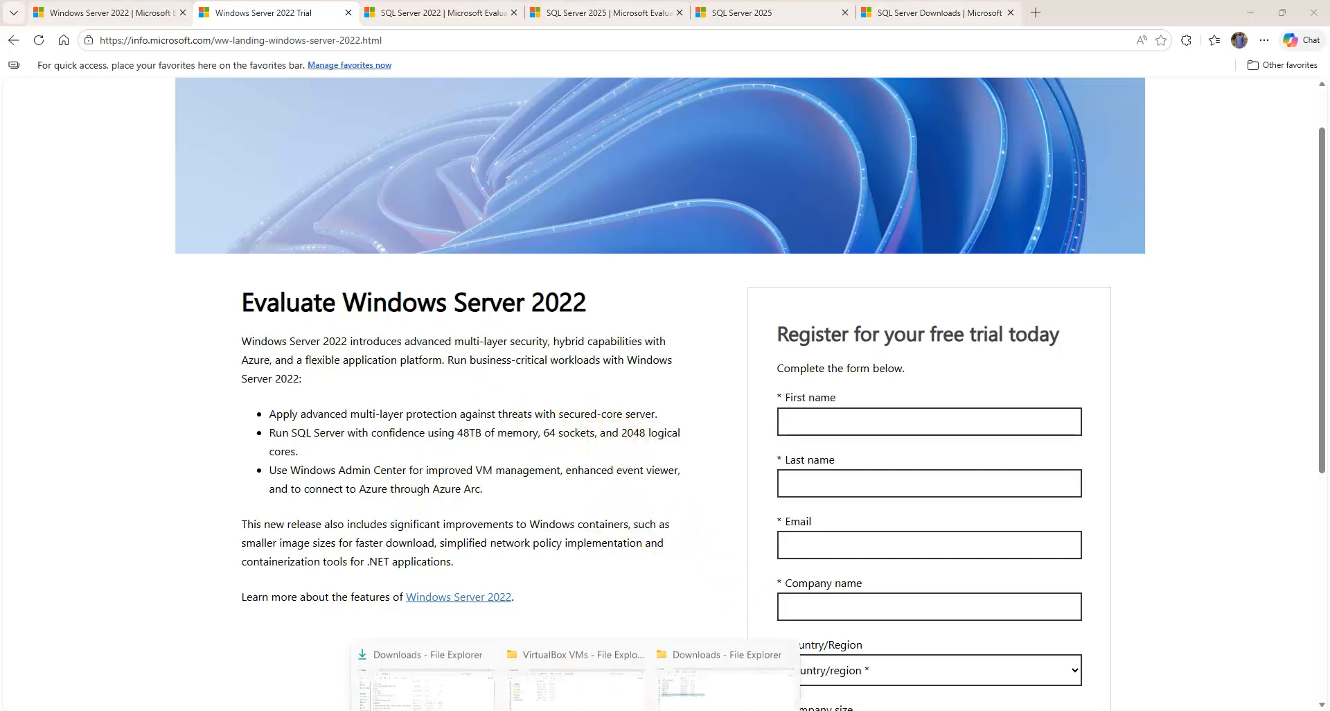
left_click(708, 684)
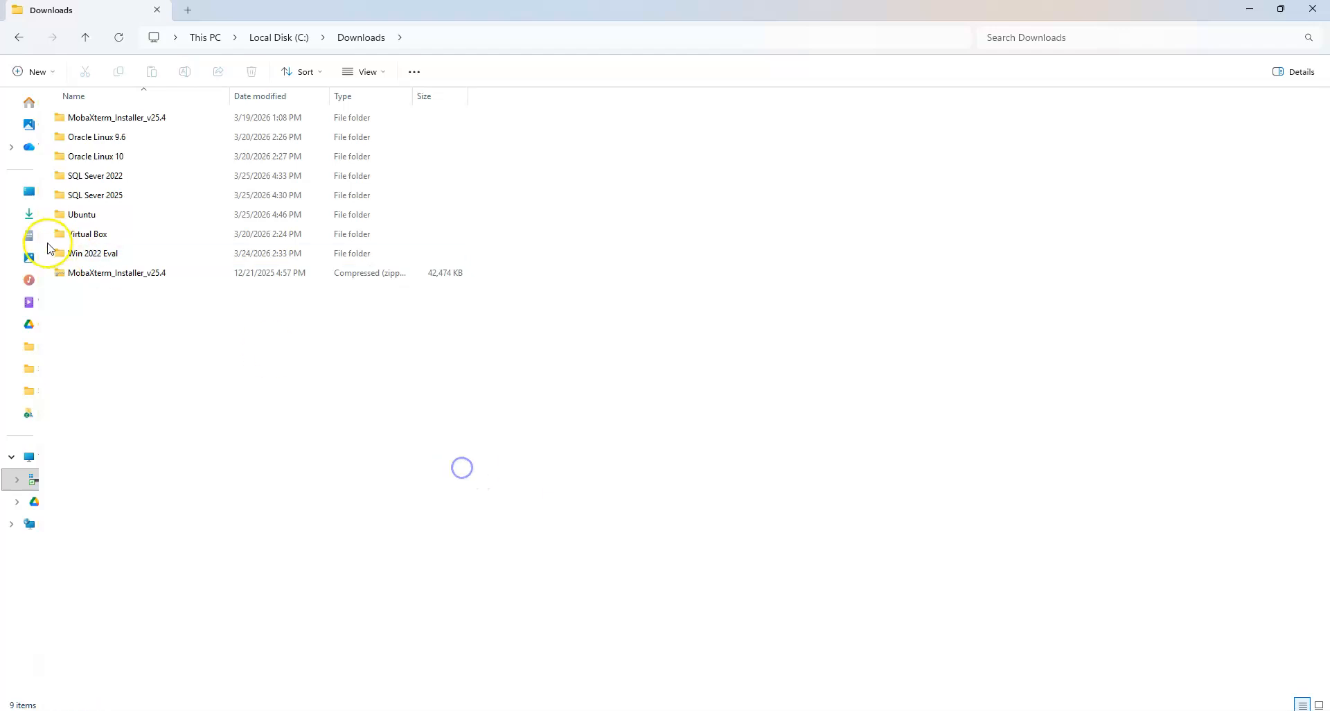
double_click(104, 253)
left_click(144, 119)
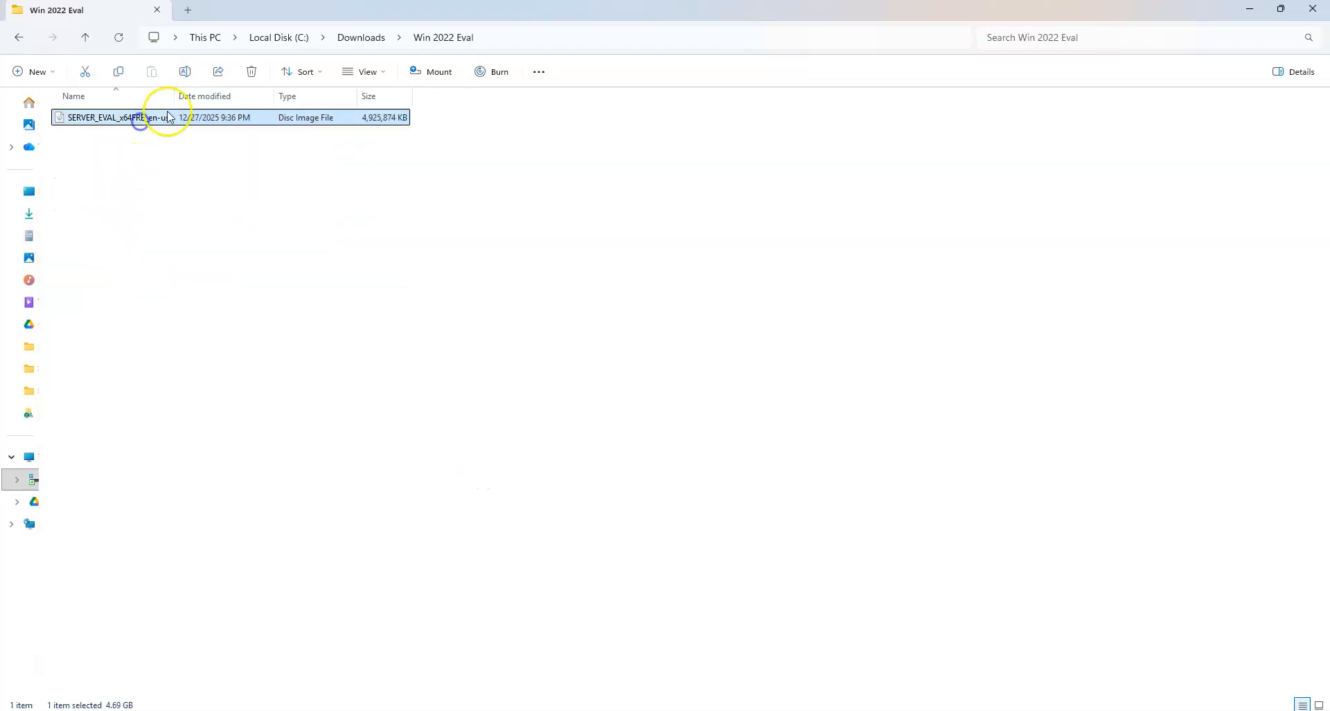
left_click_drag(175, 97, 278, 99)
left_click(247, 211)
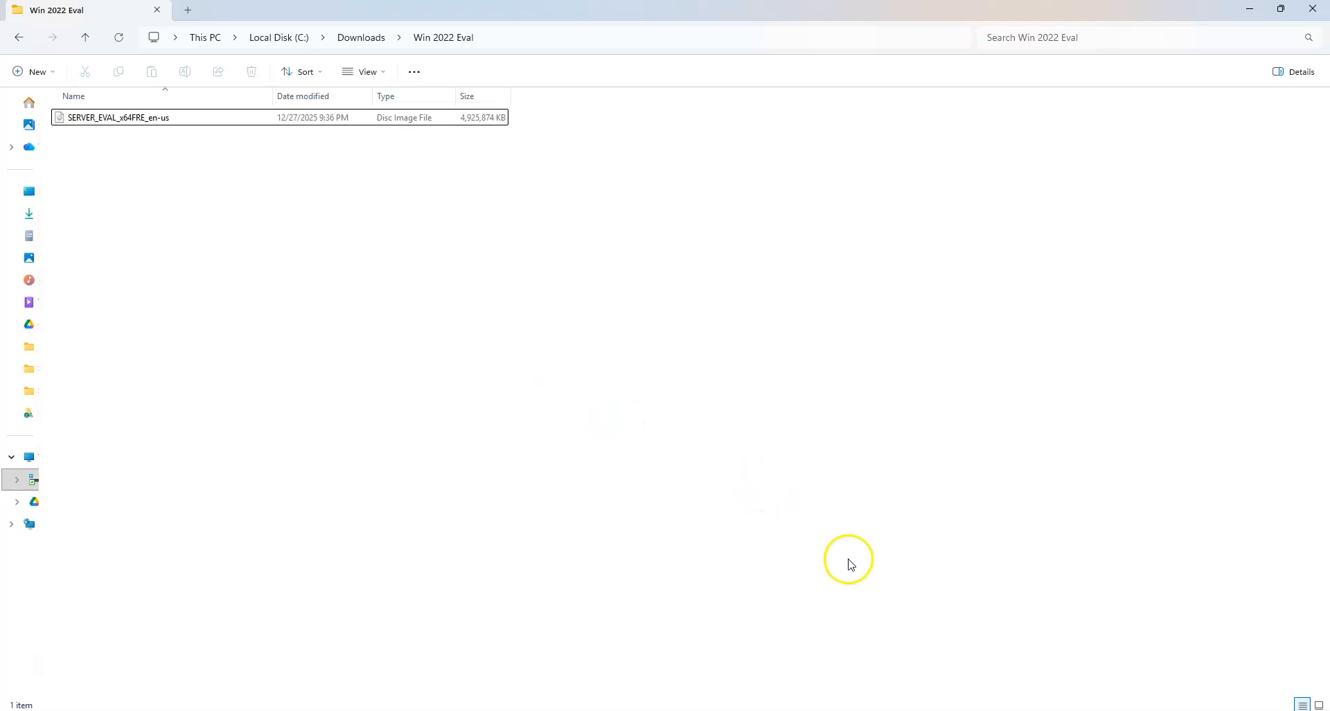
left_click(909, 709)
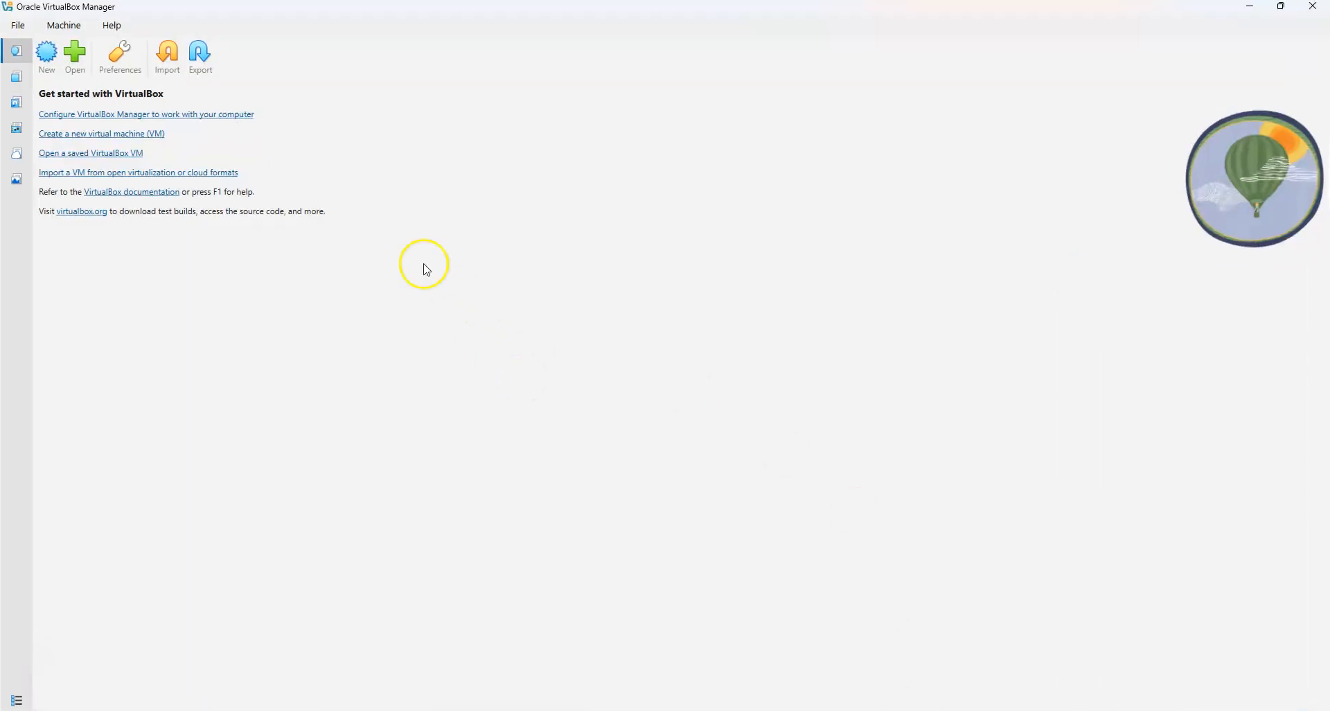
Start a new VM named Win22 from the Windows Server 2022 evaluation ISO, with unattended install off
left_click(47, 56)
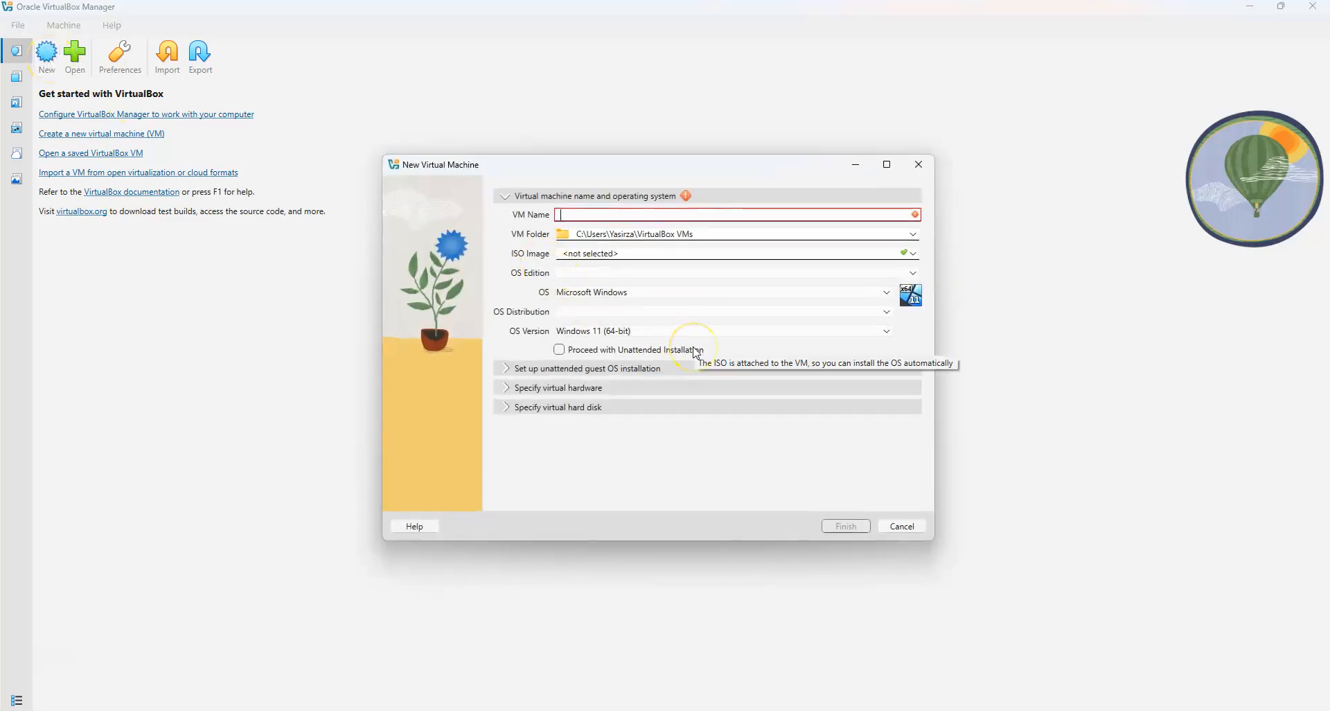
type("Win22")
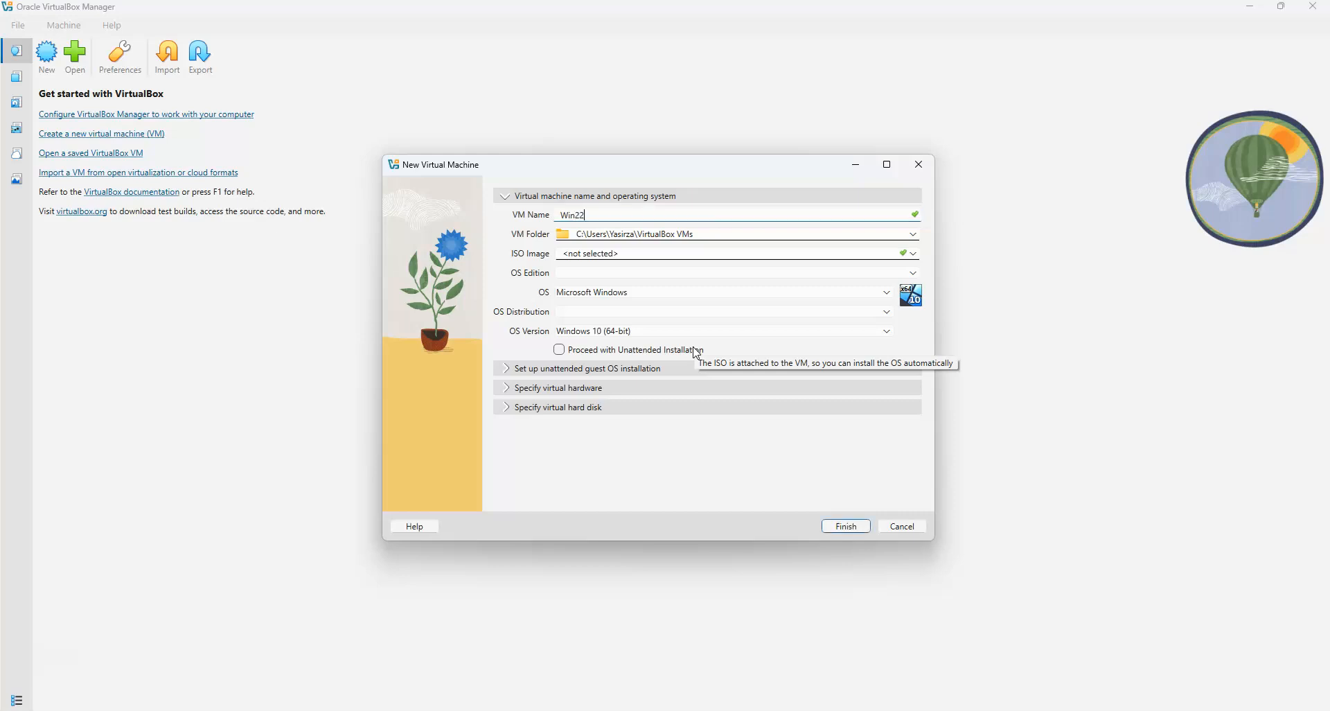
left_click(708, 253)
left_click(913, 255)
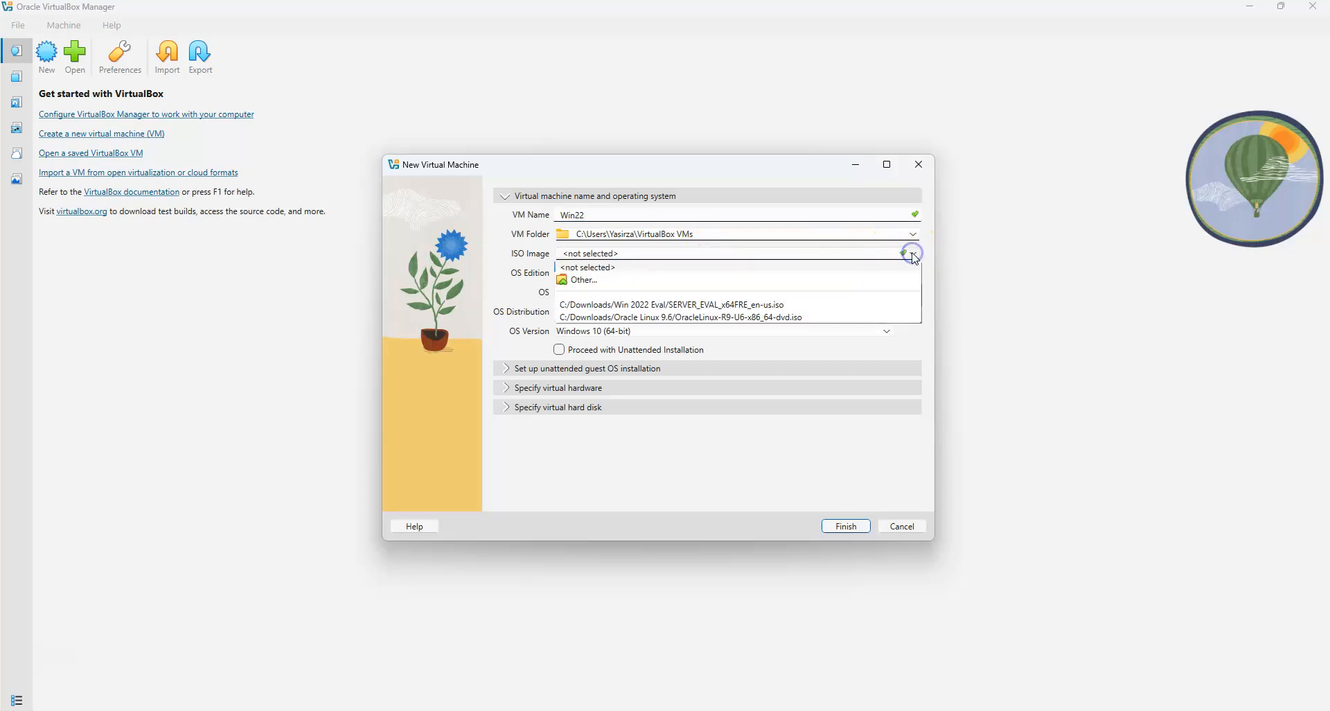
left_click(668, 306)
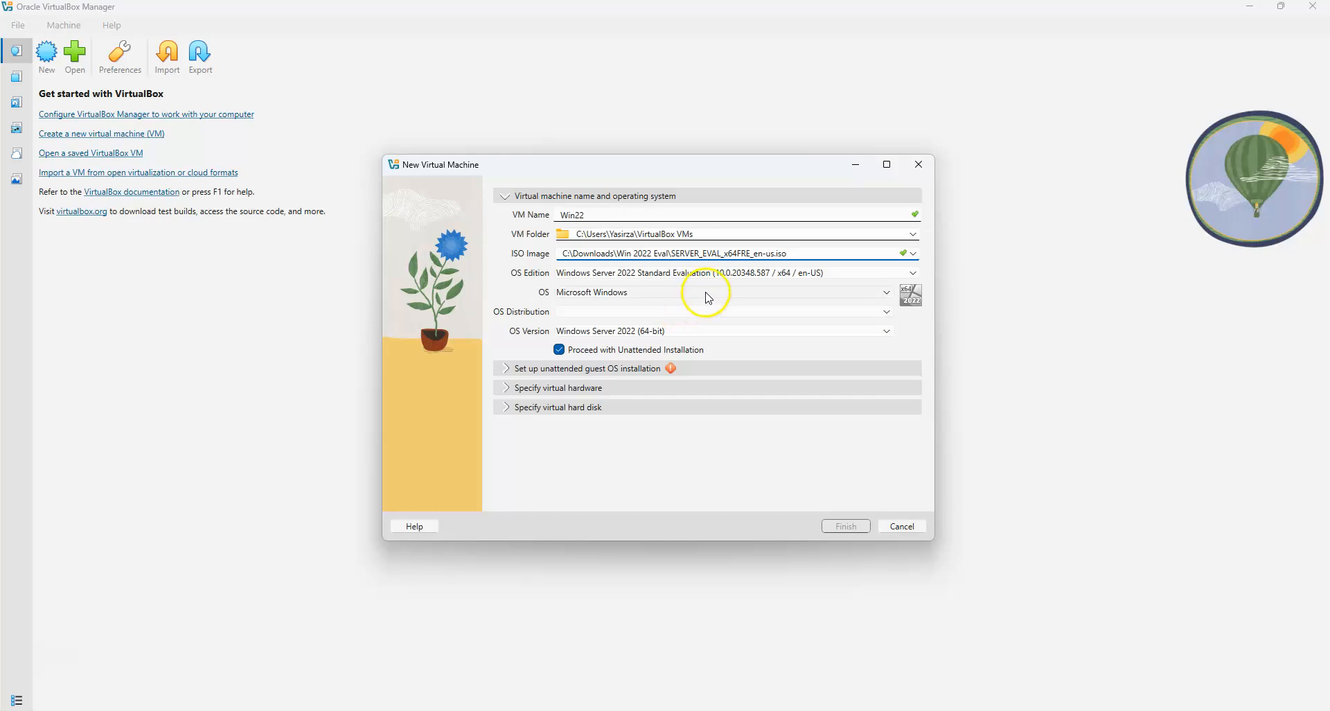
left_click(561, 350)
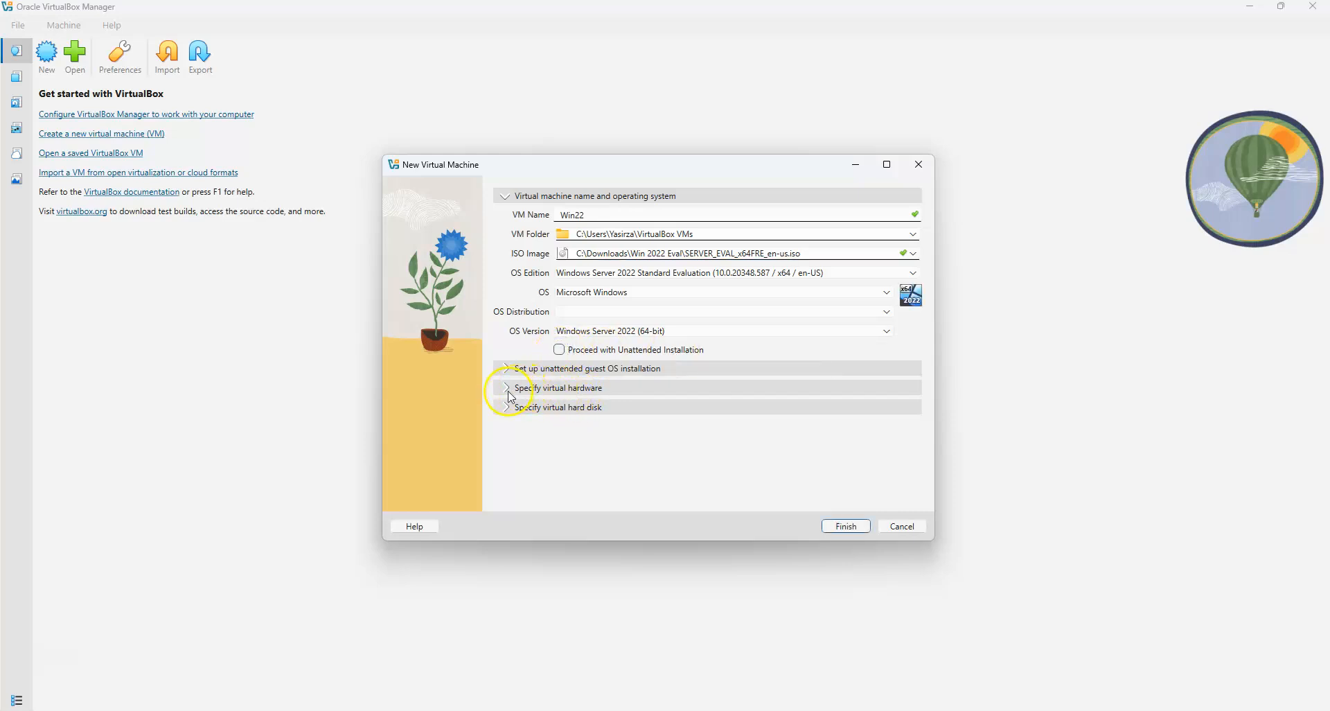
Give Win22 8048 MB memory, 4 CPUs and a 50 GB disk, and create it
left_click(567, 389)
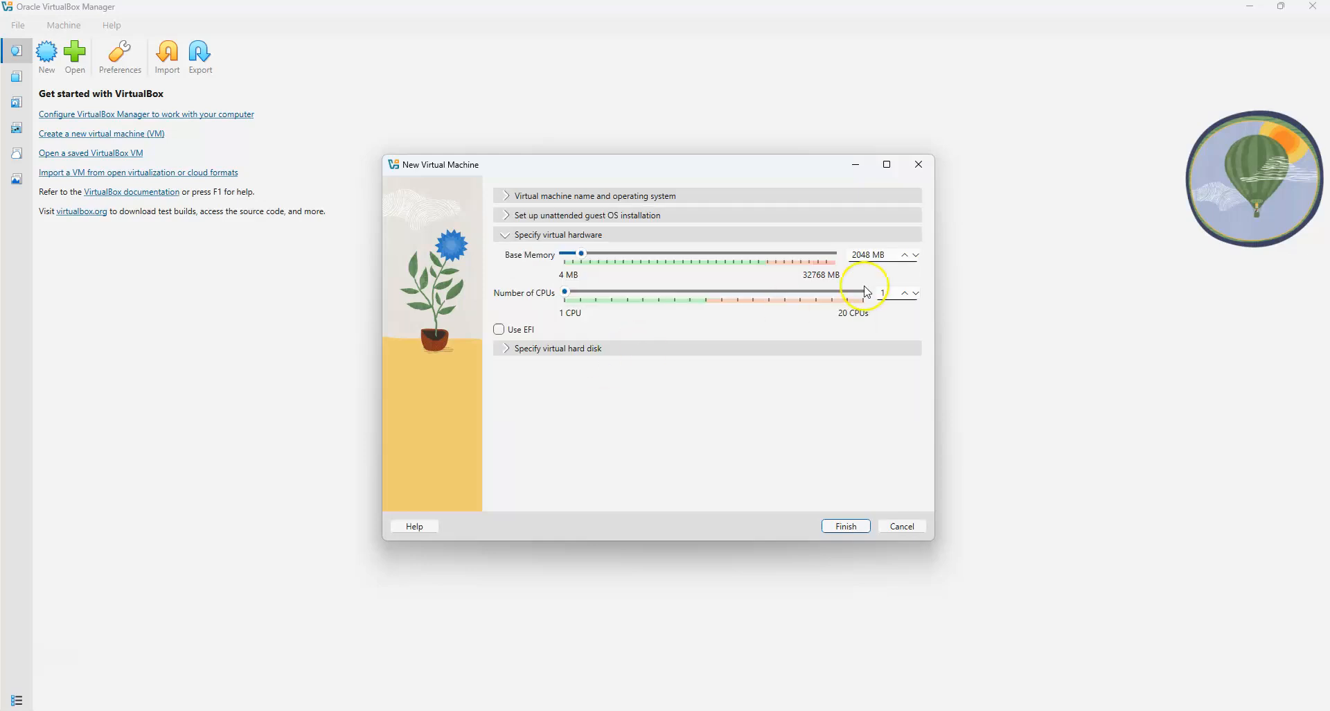
left_click(854, 254)
left_click(886, 292)
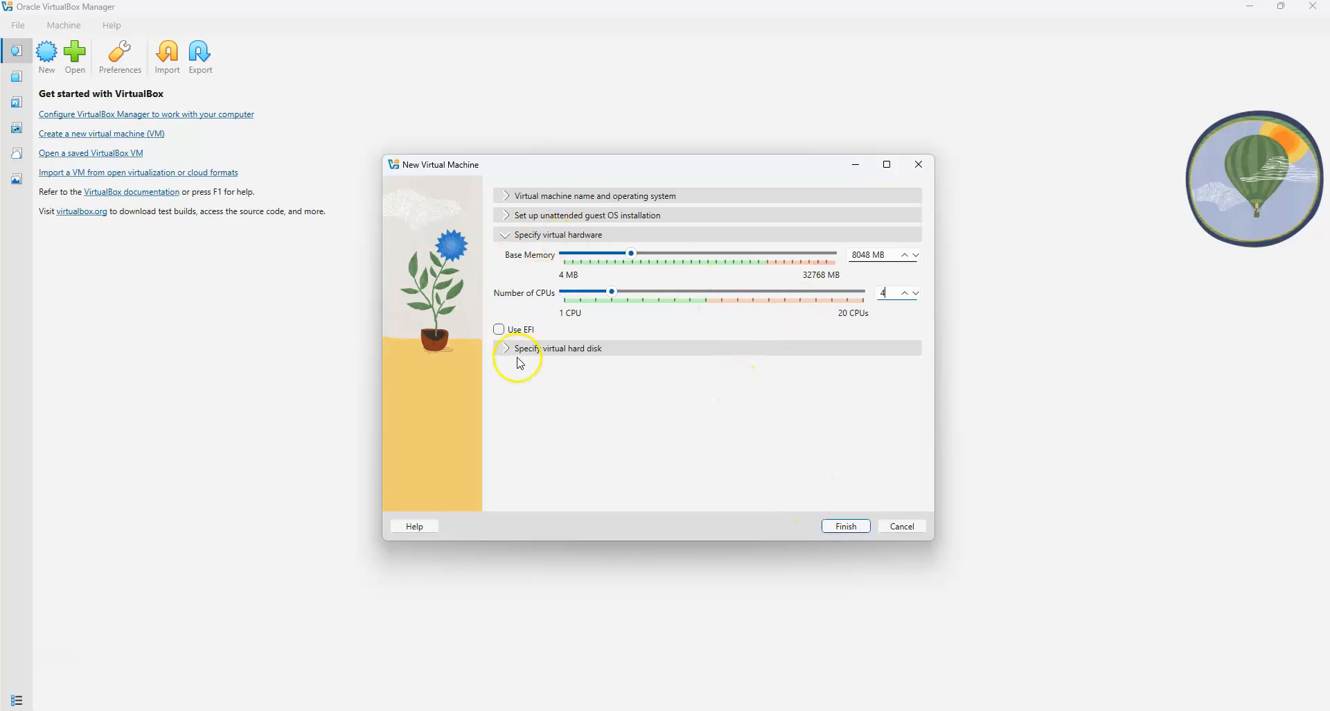
left_click(576, 355)
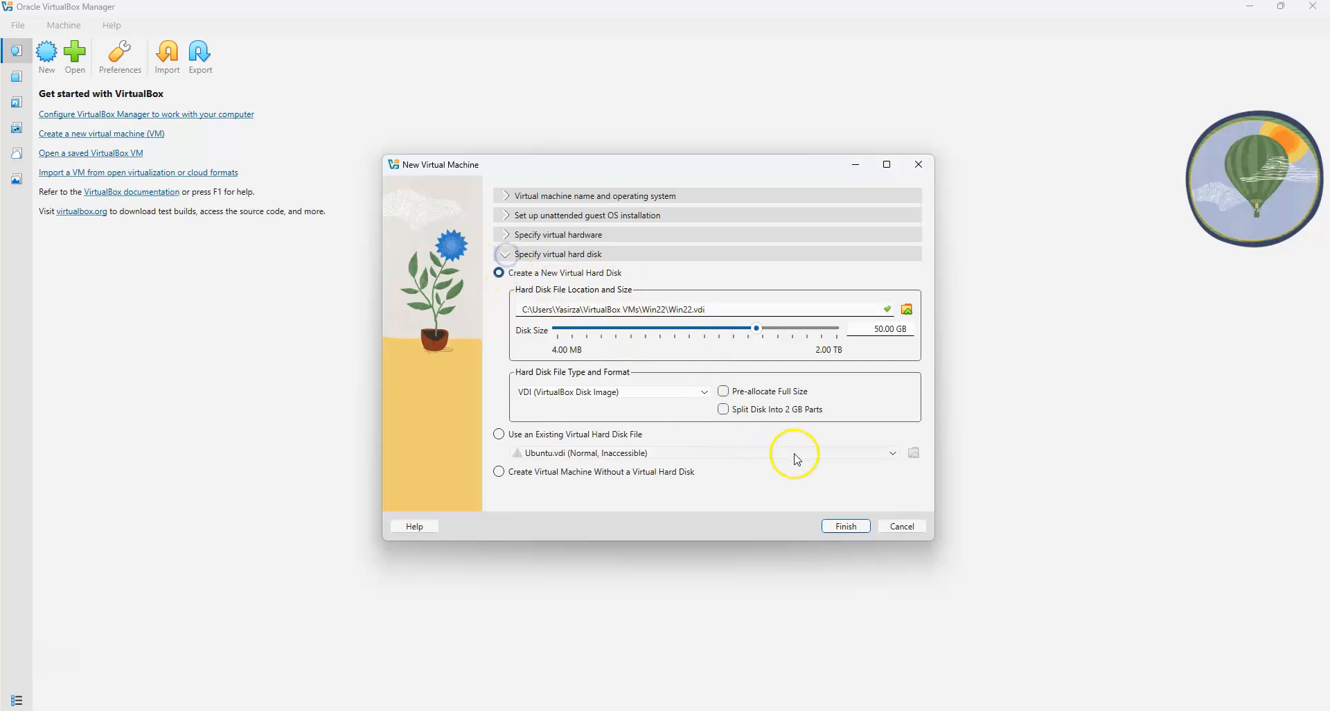
left_click(853, 530)
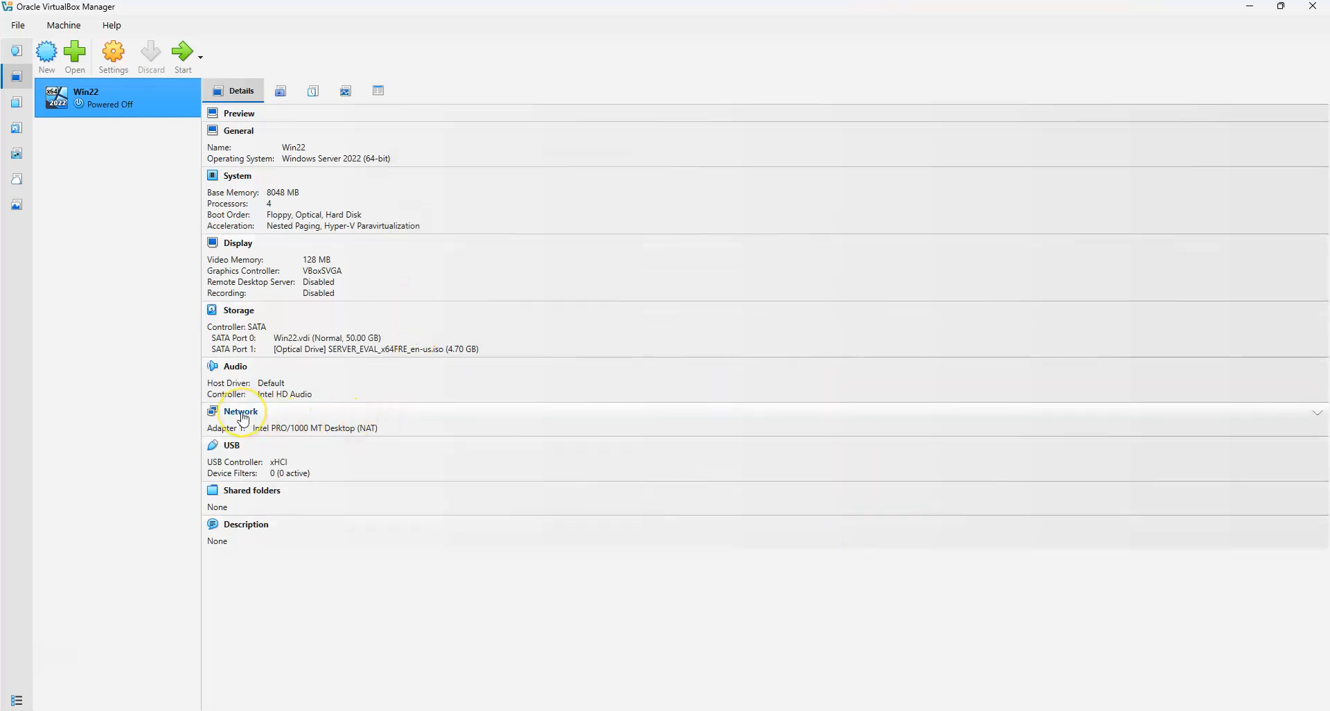
Set Win22's Adapter 1 to host-only networking with promiscuous mode Allow All
left_click(117, 105)
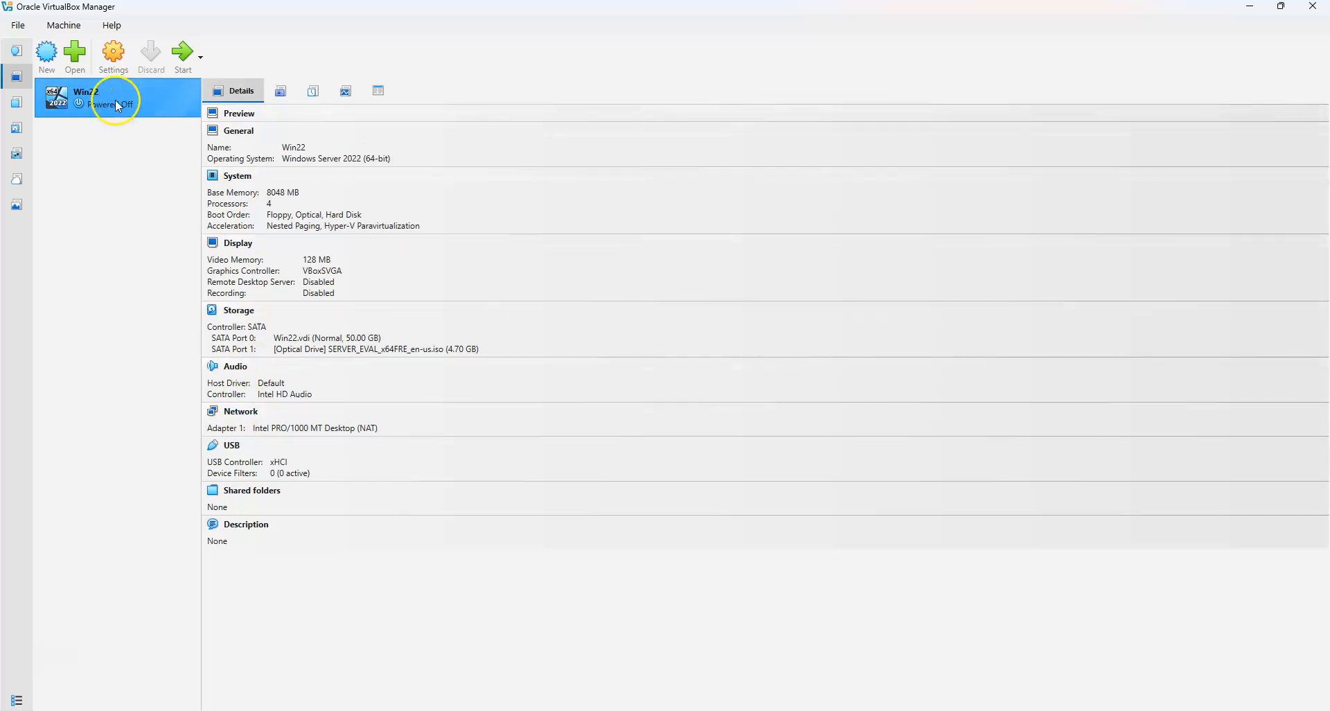
left_click(242, 414)
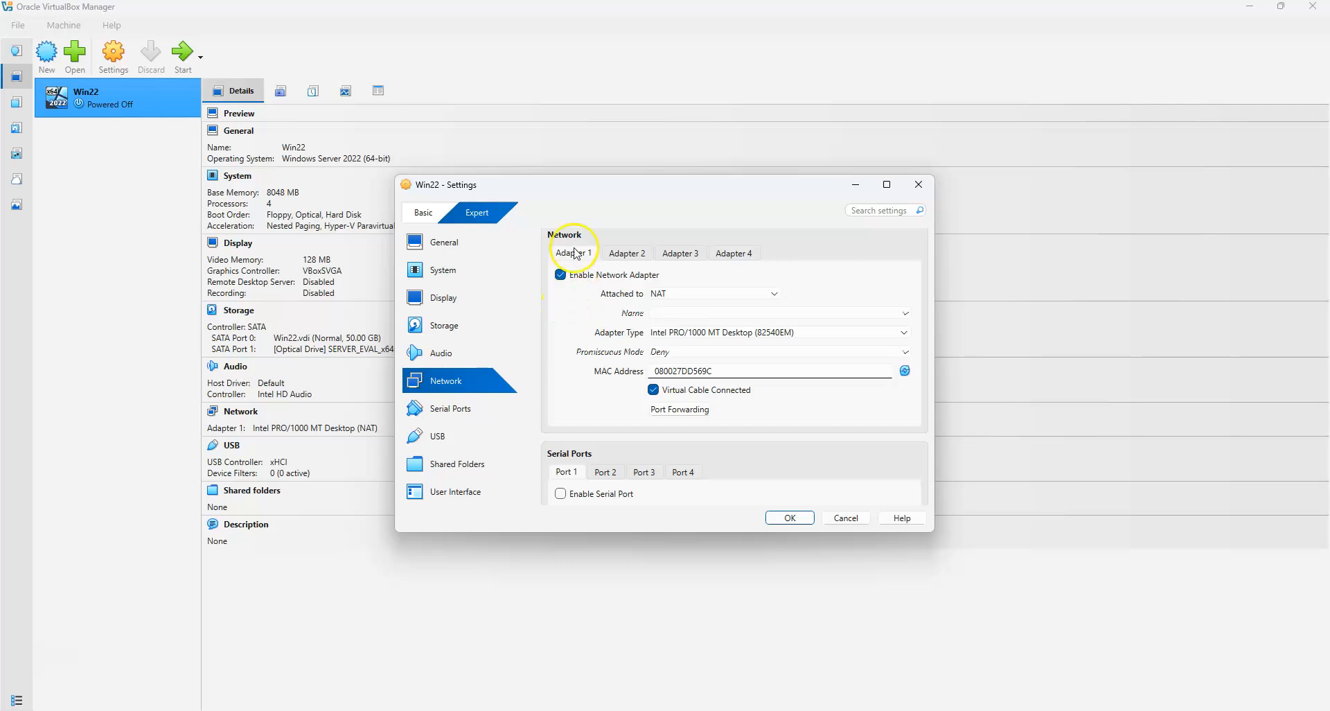
left_click_drag(615, 192, 730, 186)
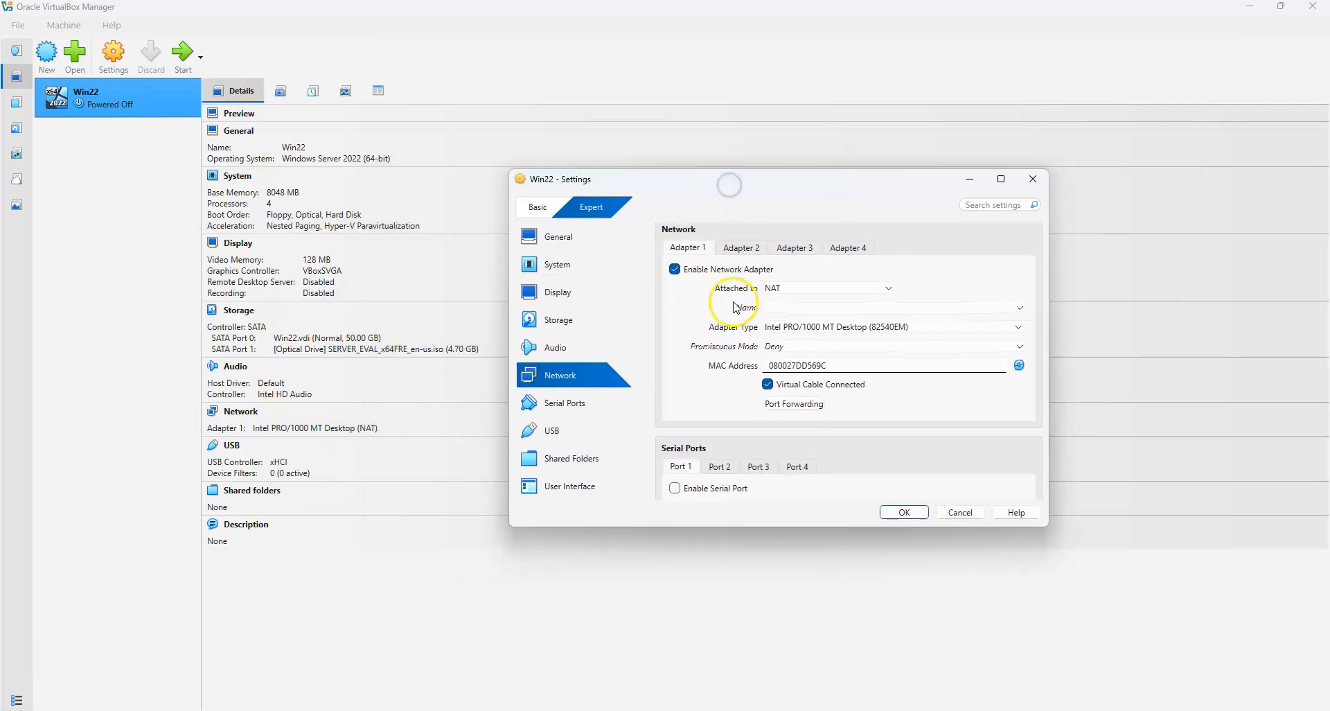
left_click(825, 291)
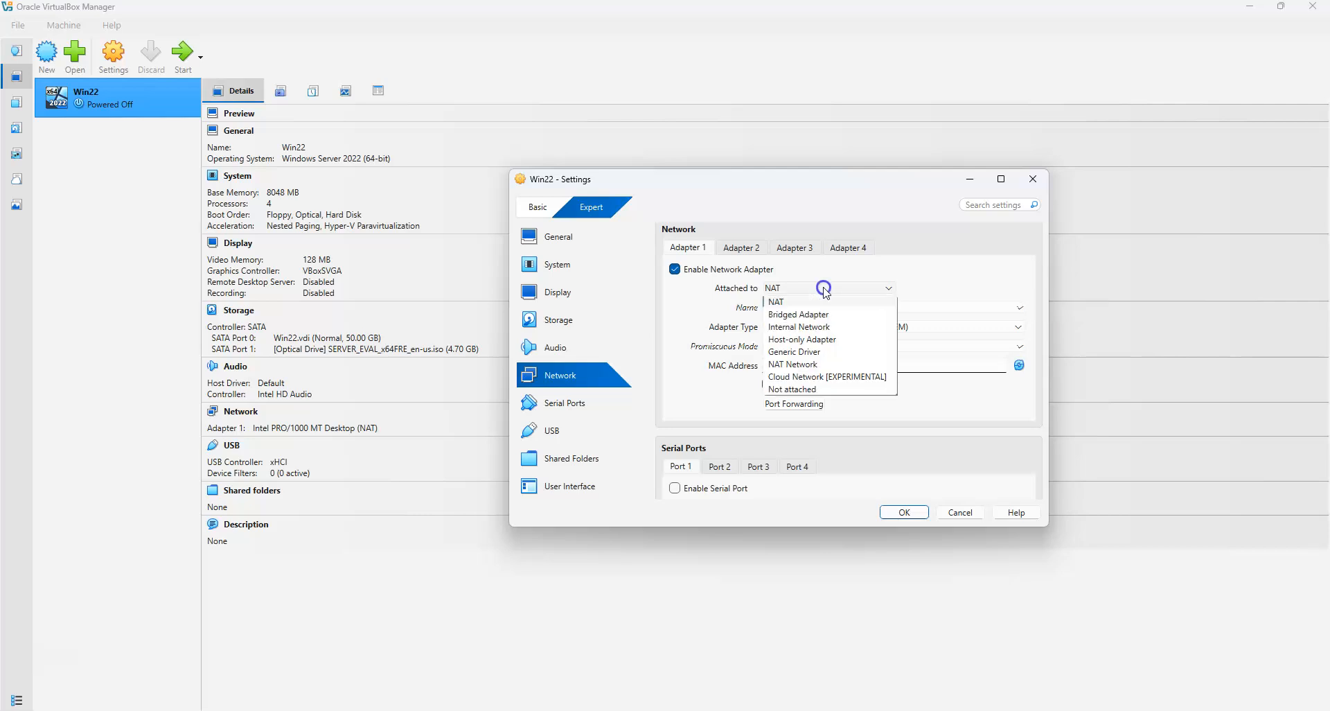
left_click(817, 339)
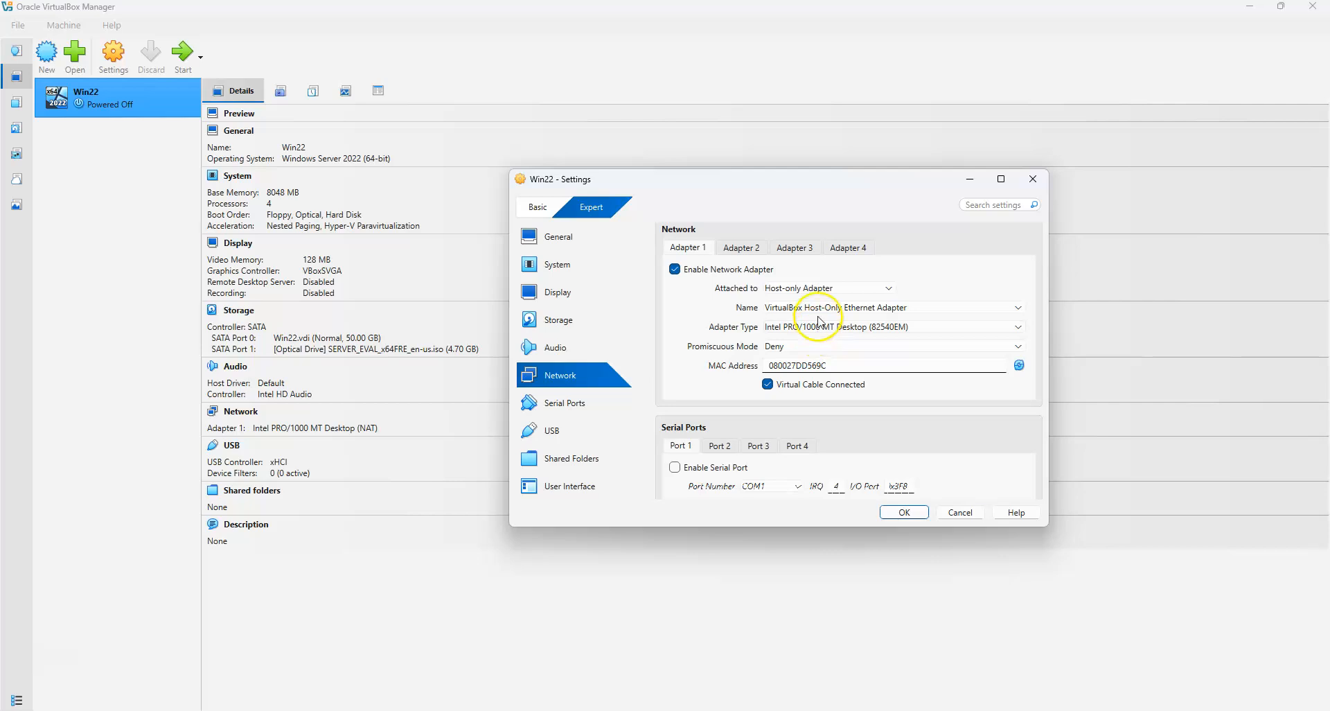
left_click(809, 348)
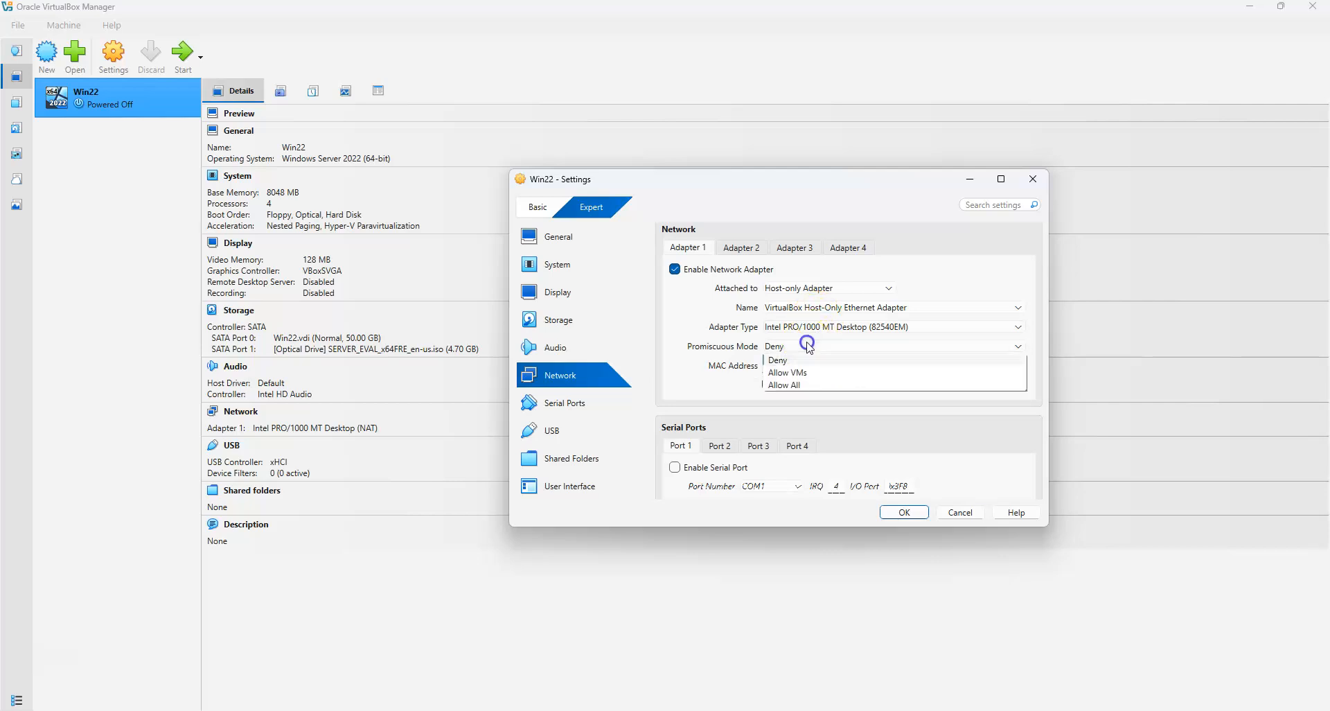
left_click(803, 381)
Enable Adapter 2 attached to NAT, save the settings, and start Win22
left_click(740, 248)
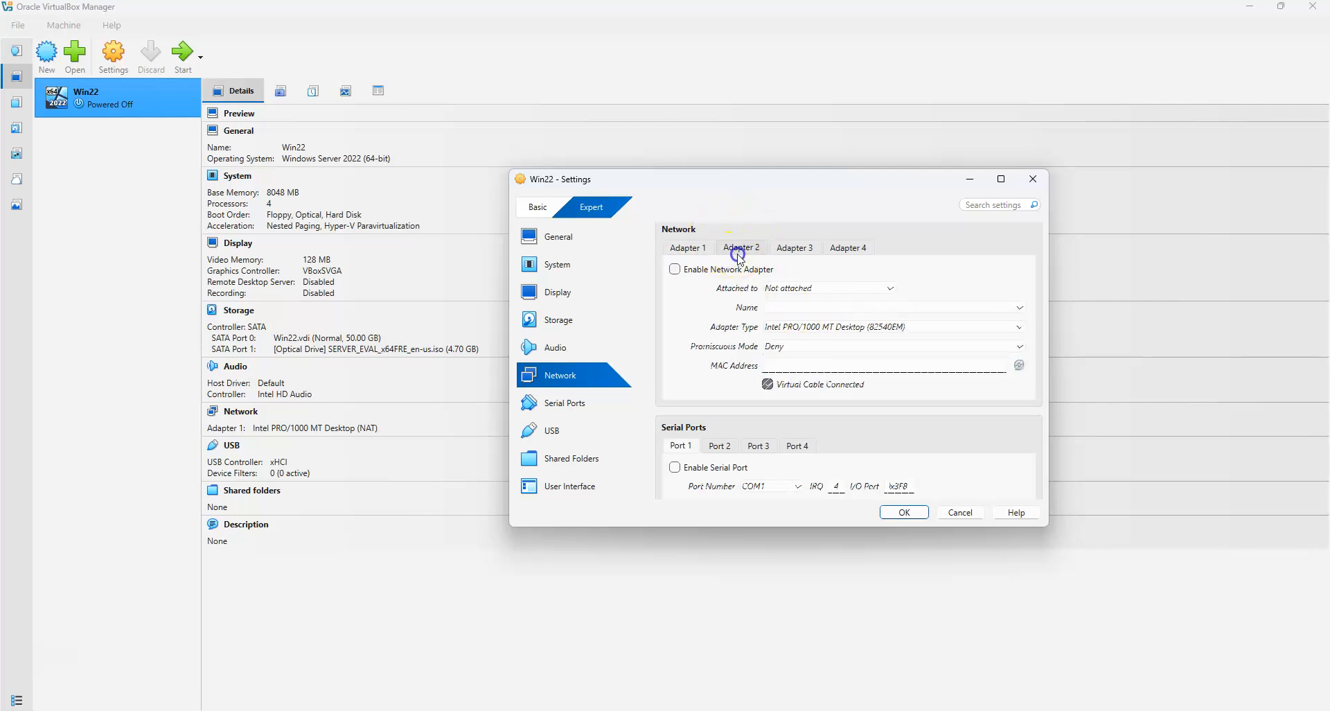
left_click(726, 270)
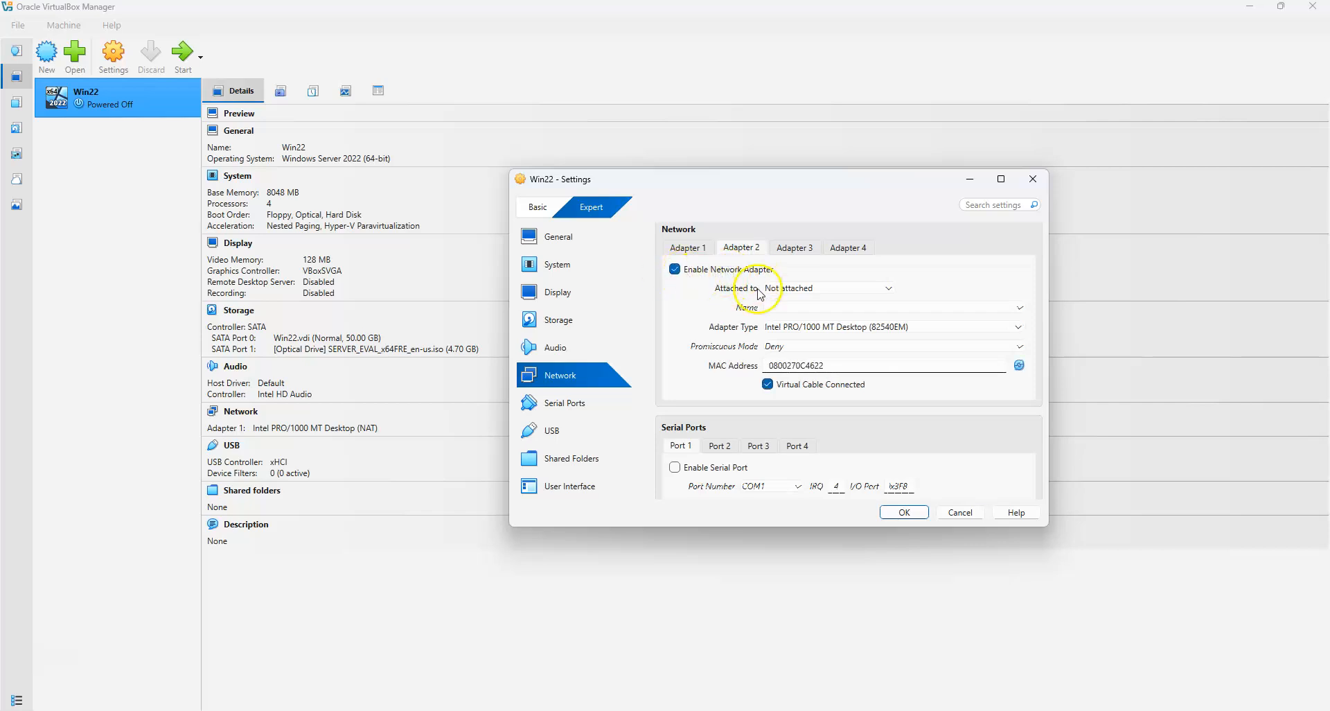
left_click(817, 289)
left_click(815, 303)
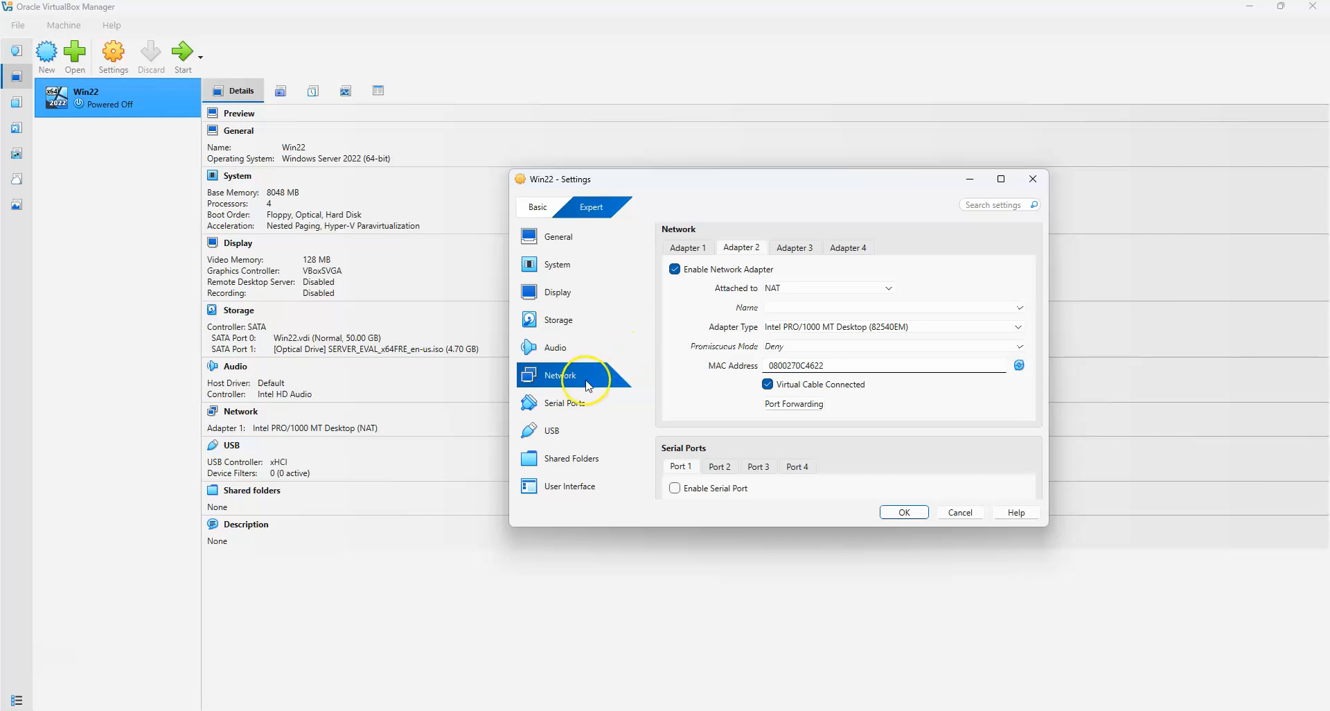
left_click(905, 512)
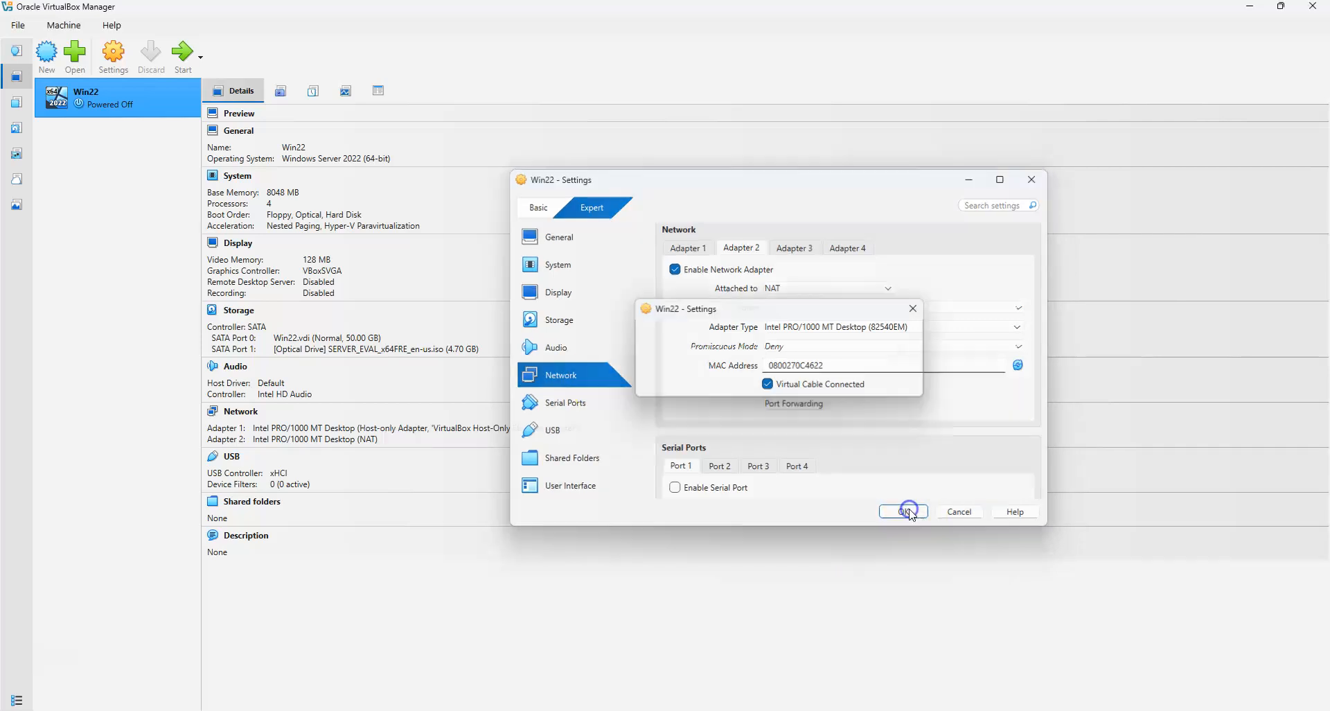
left_click(184, 56)
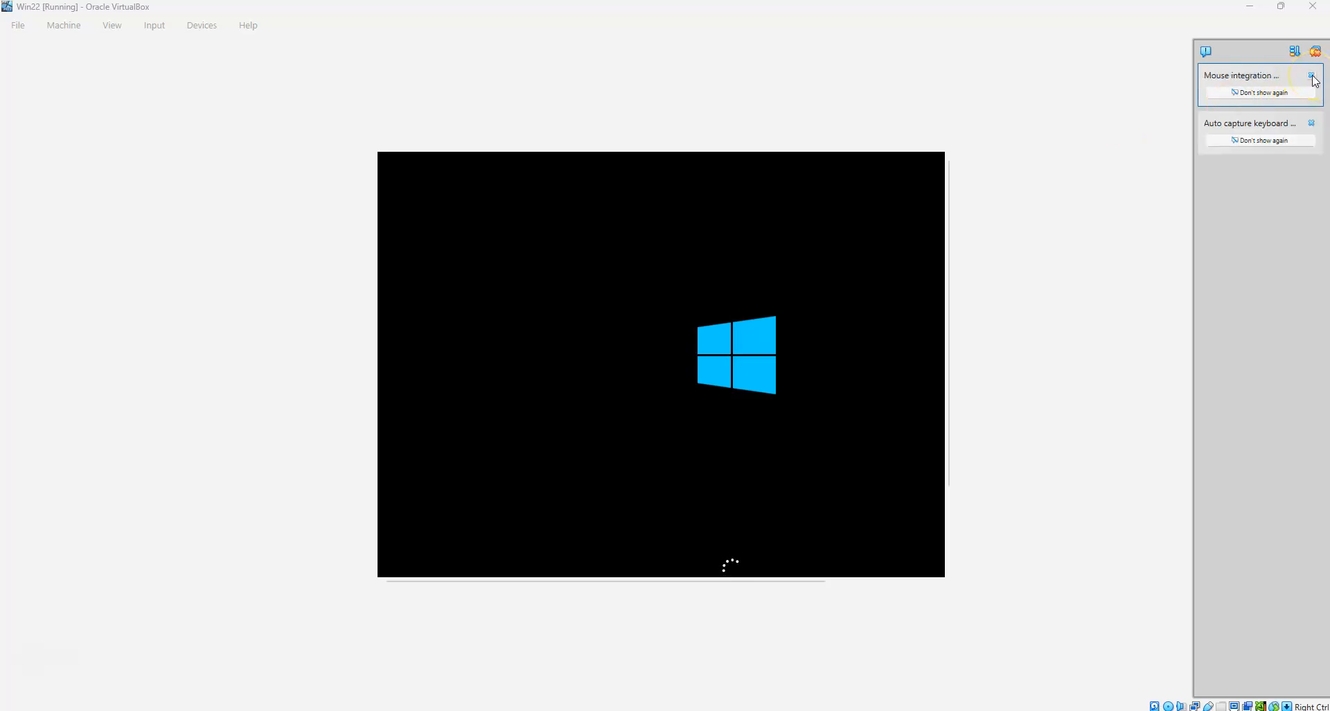
Dismiss the mouse integration and keyboard auto-capture notices while Win22 boots
left_click(1313, 78)
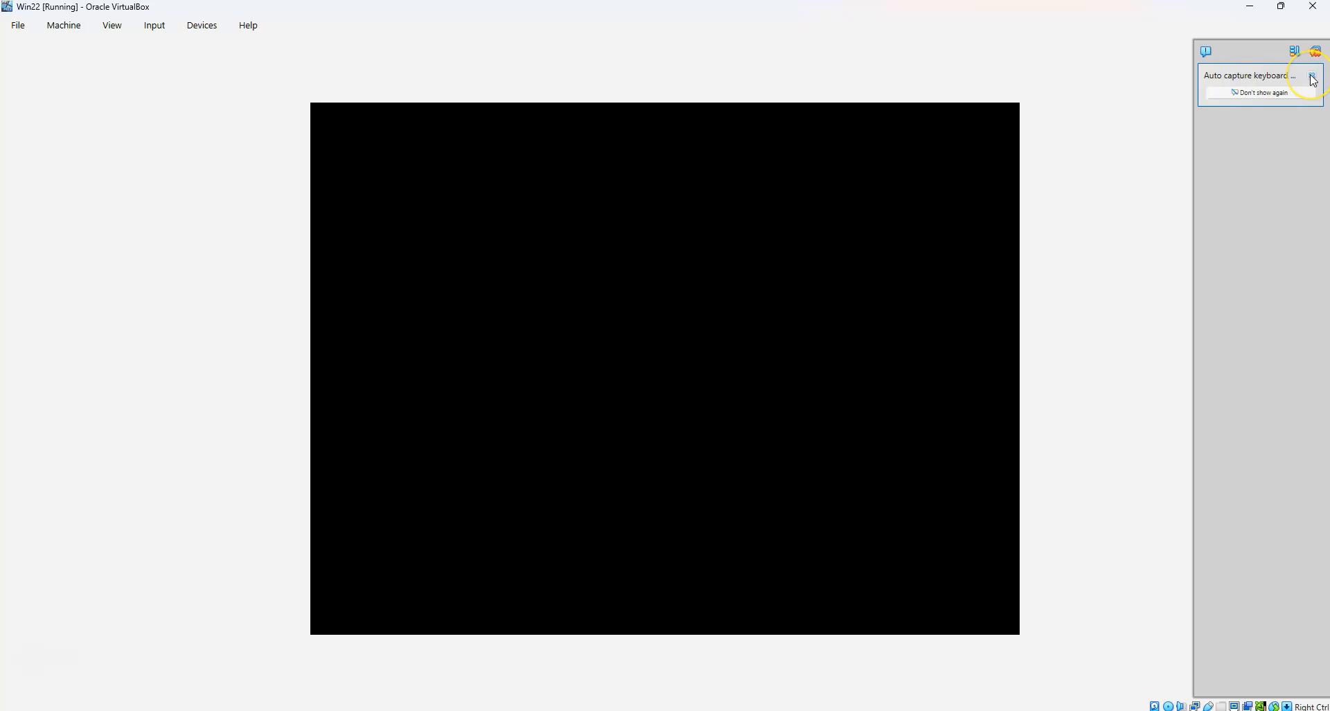
left_click(1313, 78)
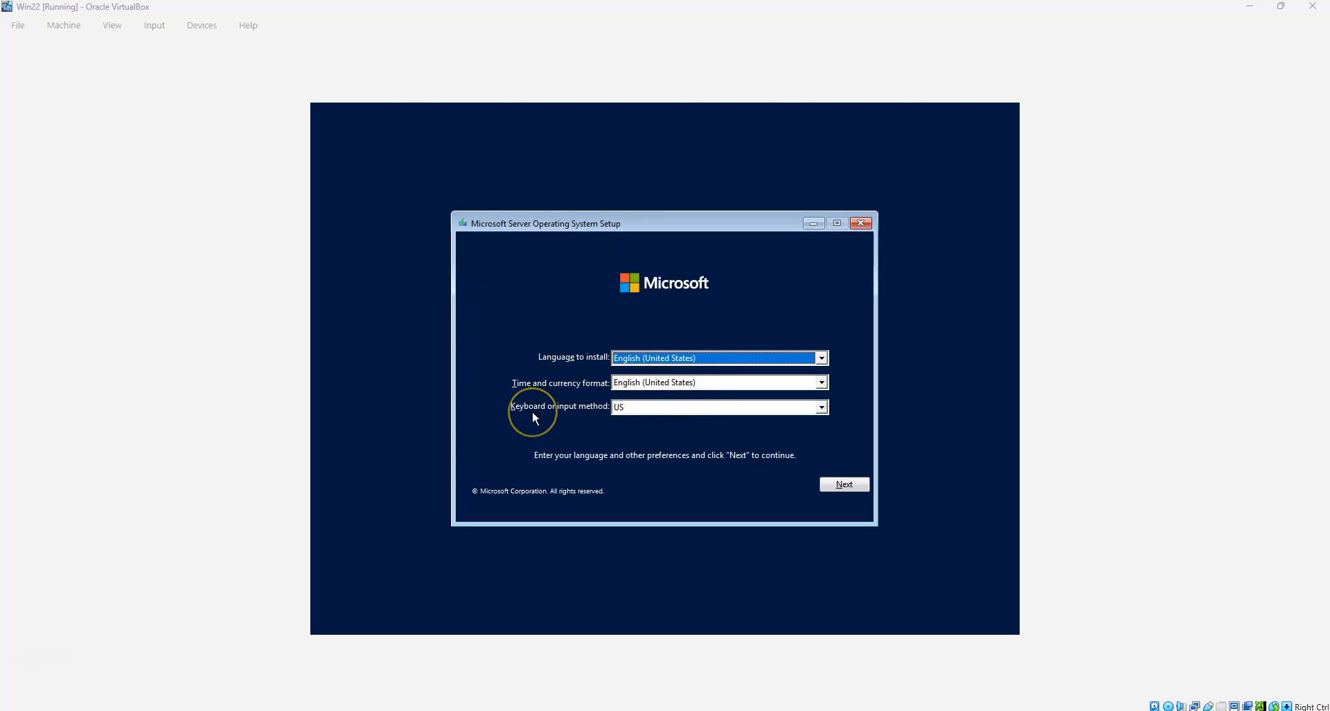
Start the Windows Server installation and select Datacenter Evaluation (Desktop Experience)
left_click(846, 485)
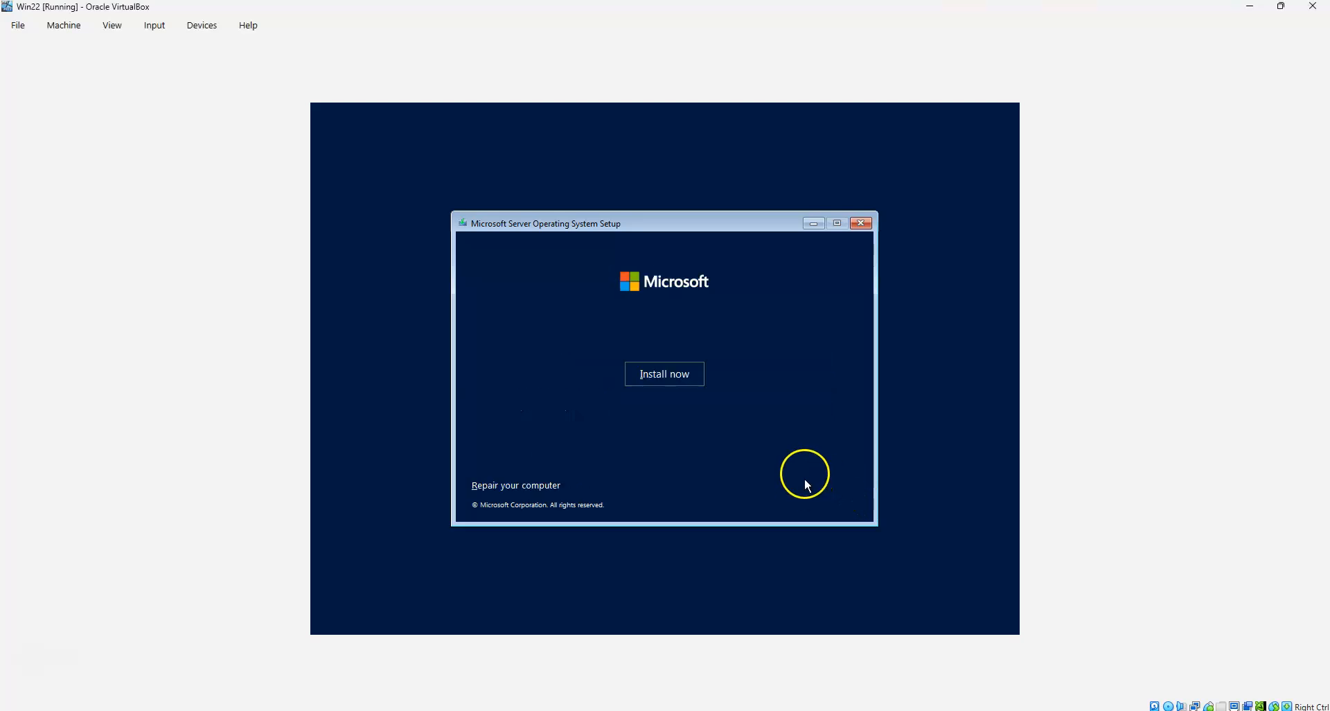
left_click(667, 374)
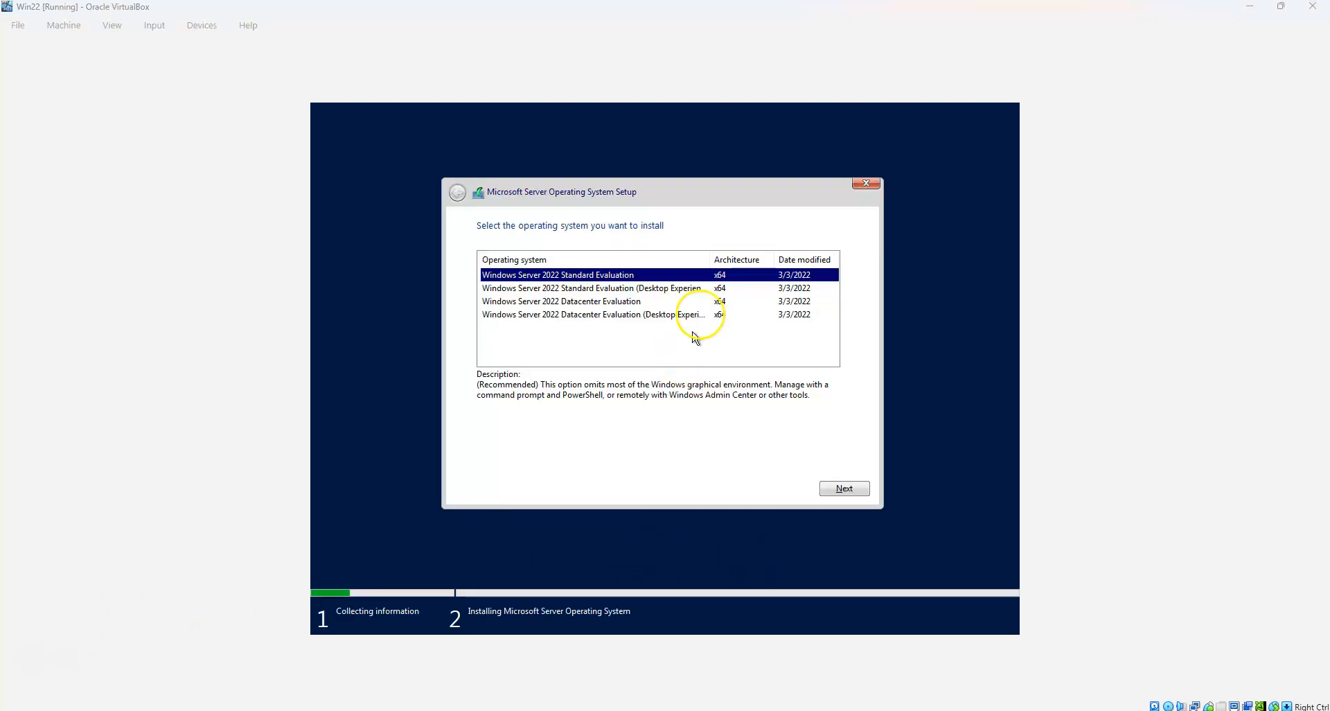
left_click_drag(706, 257, 738, 259)
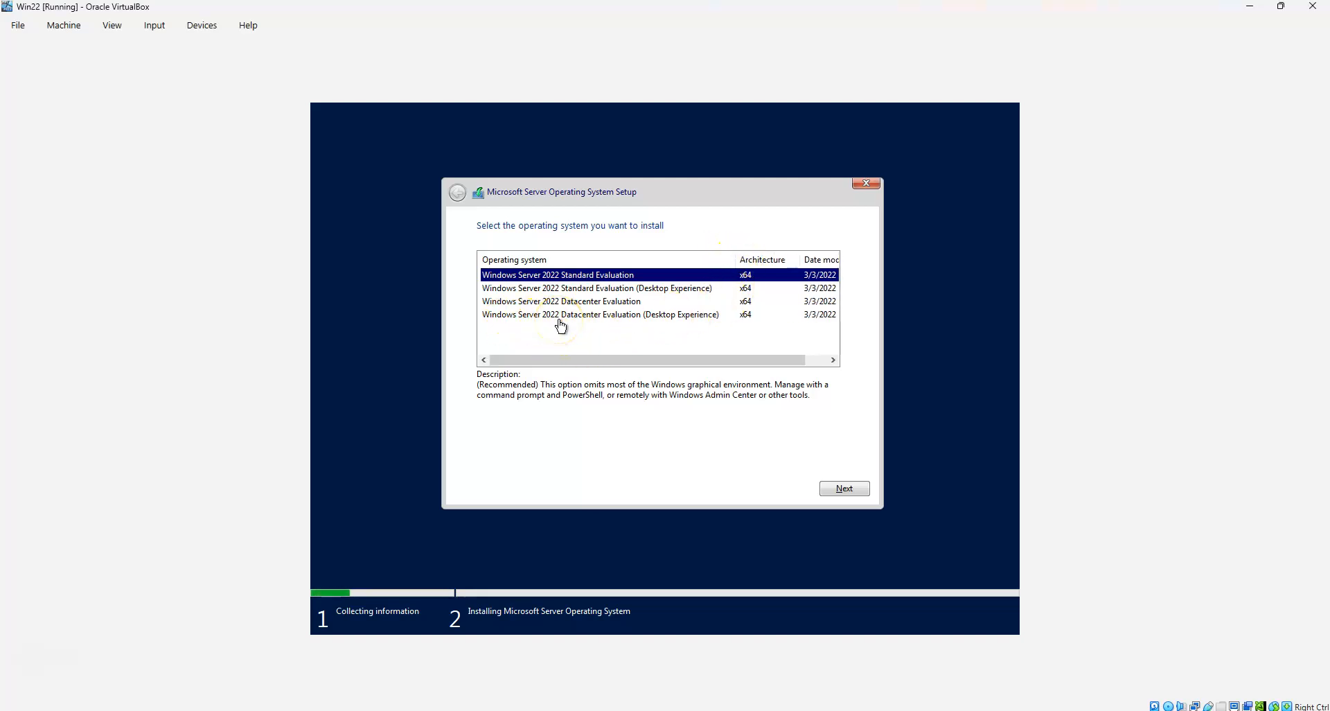
left_click(622, 317)
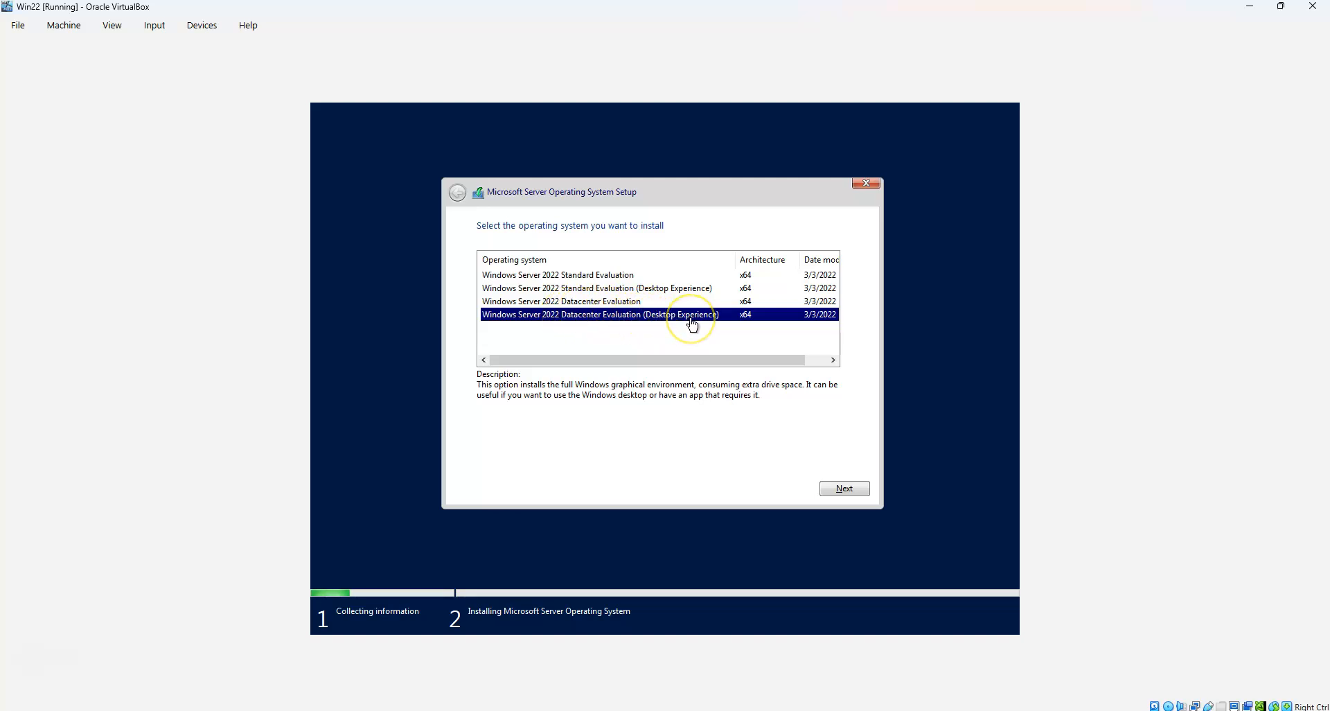
left_click(565, 288)
left_click(572, 315)
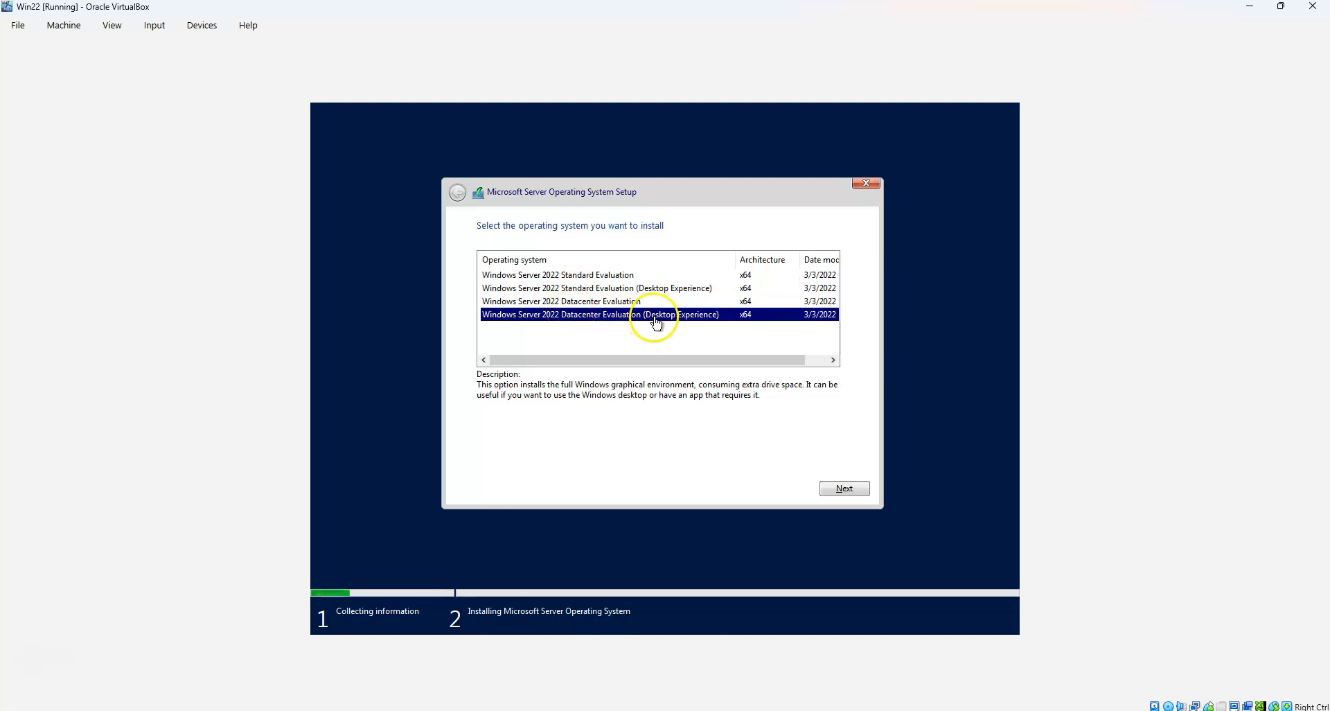
left_click(613, 275)
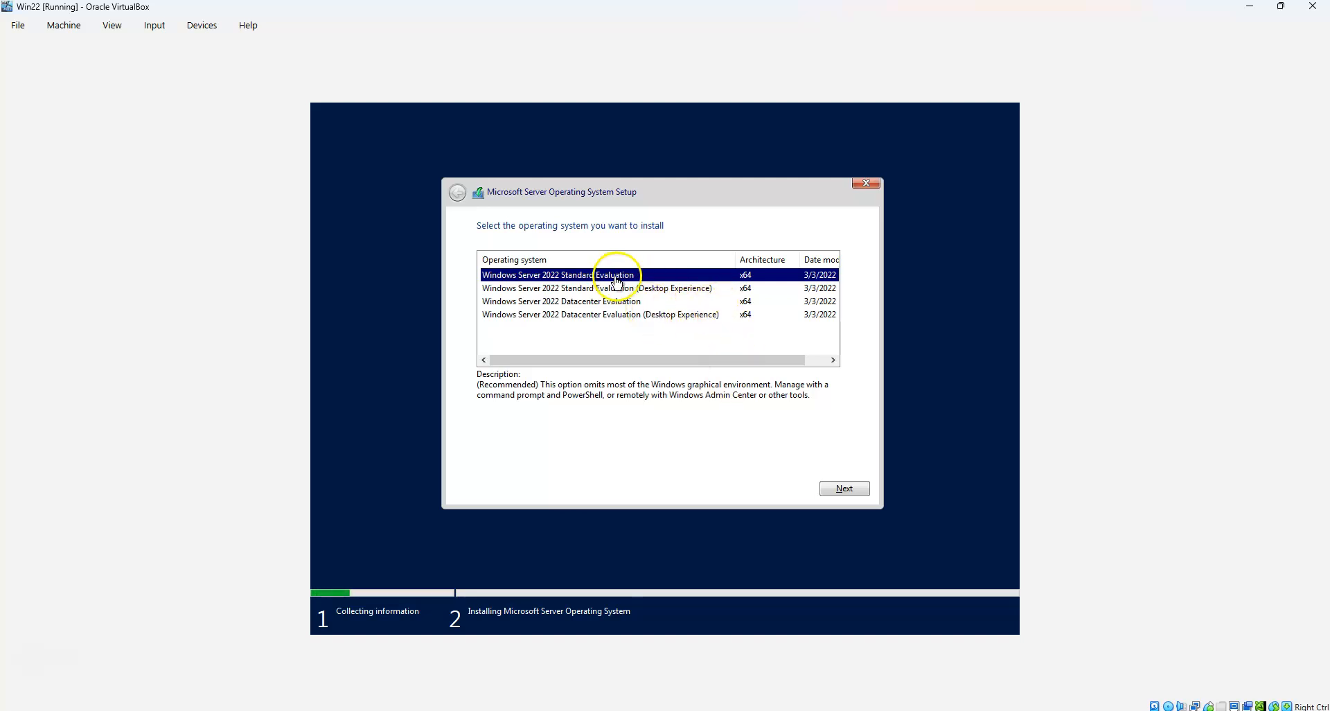
left_click(619, 315)
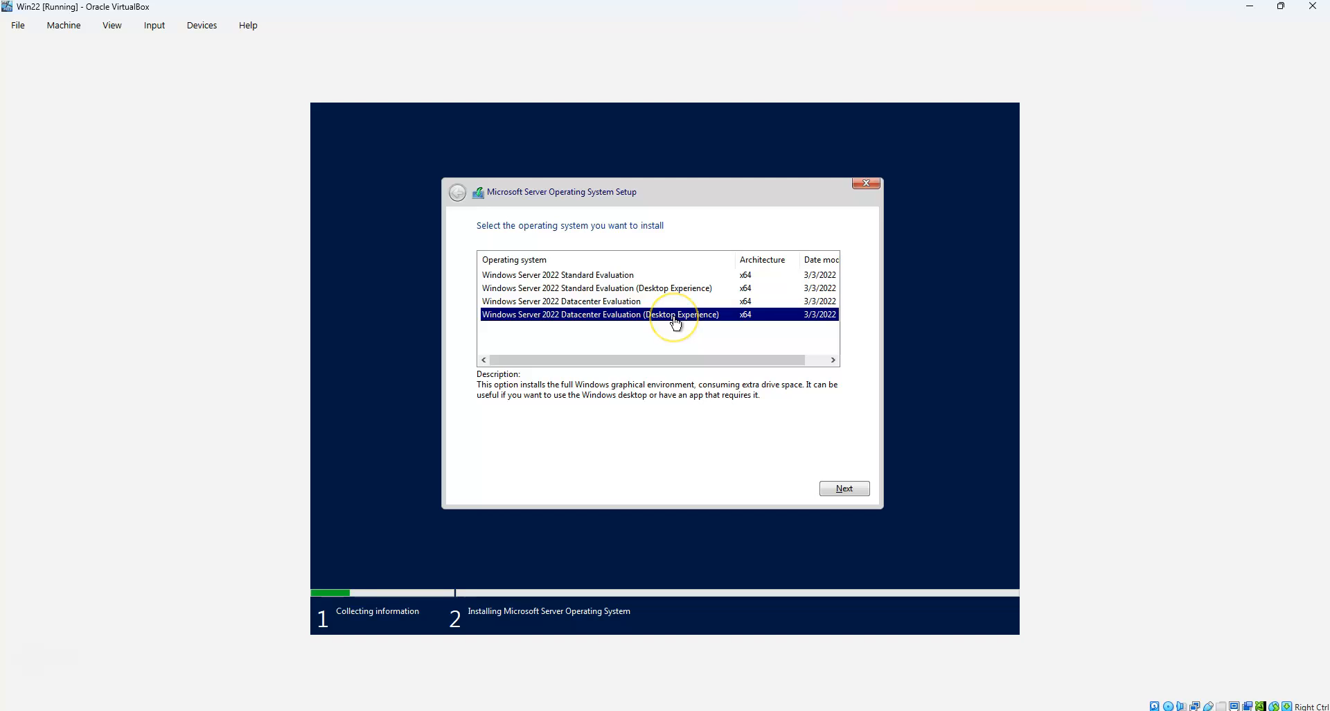
Continue with that edition and accept the Microsoft software license terms
left_click(845, 488)
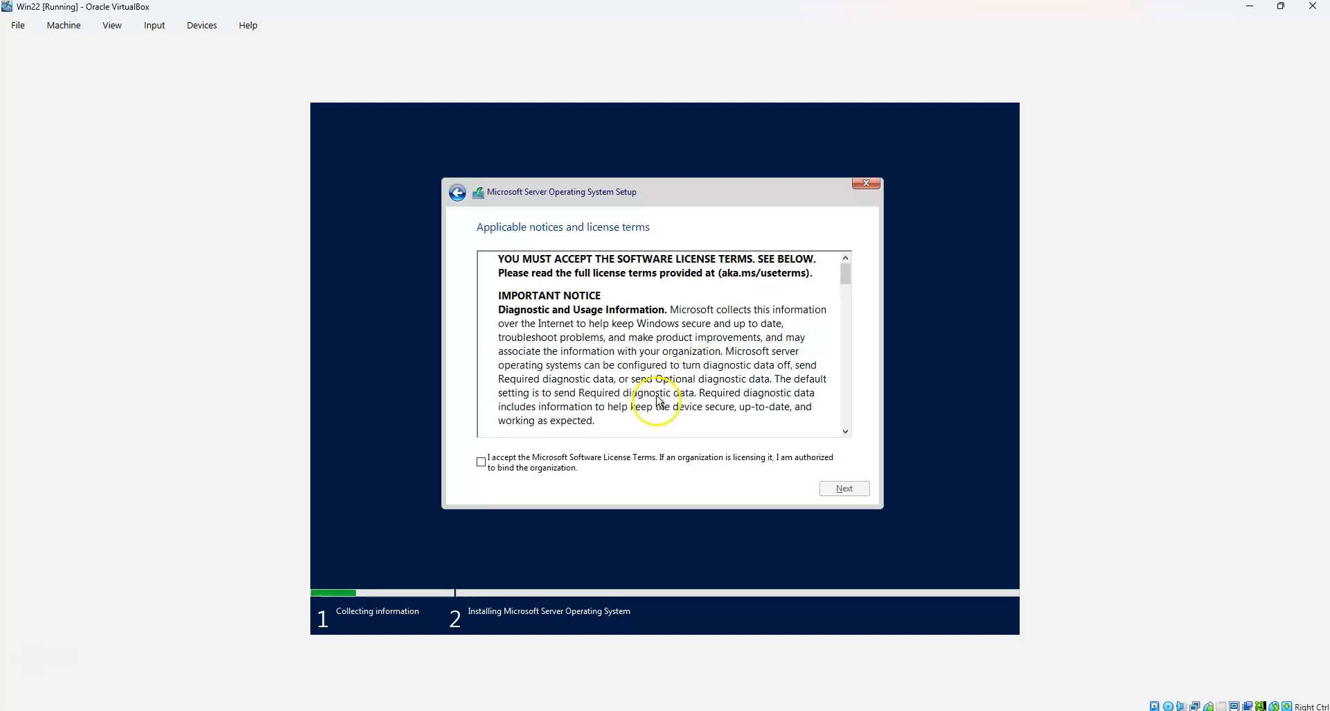
left_click(482, 462)
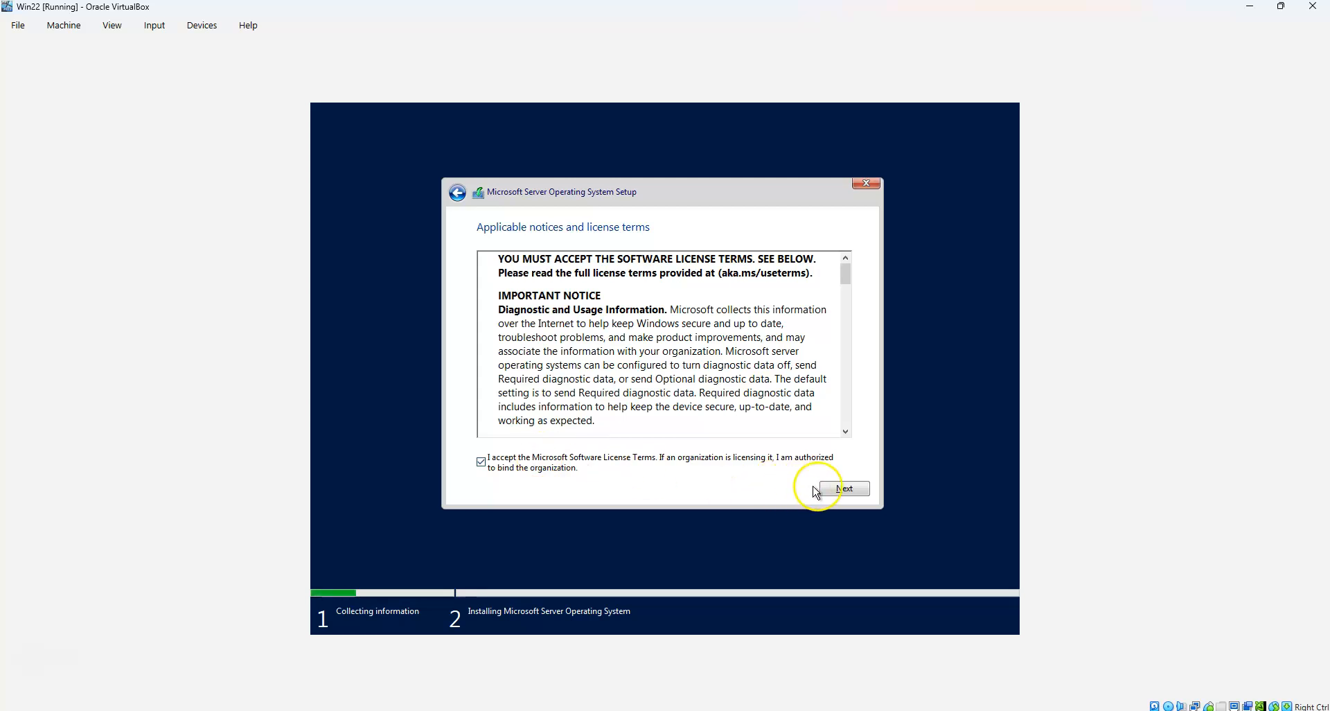
left_click(840, 490)
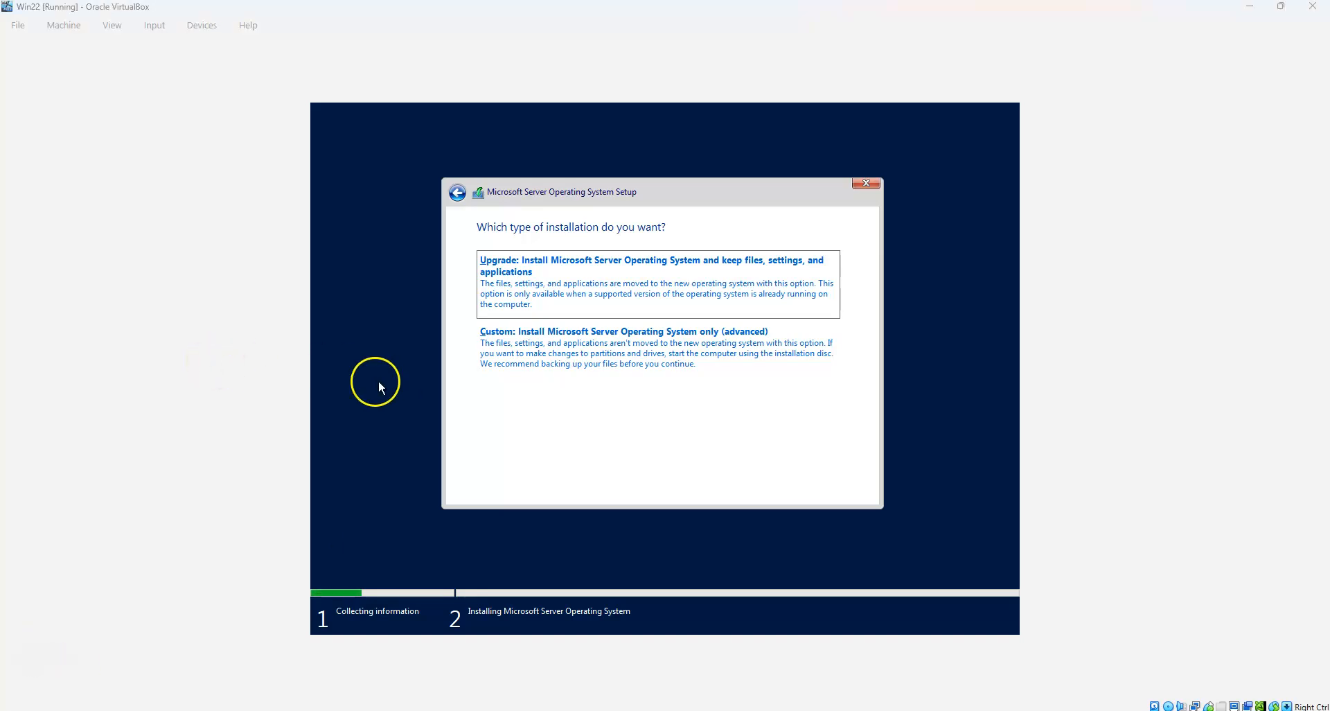
Choose Custom install and install Windows Server onto Drive 0's 50 GB unallocated space
left_click(589, 347)
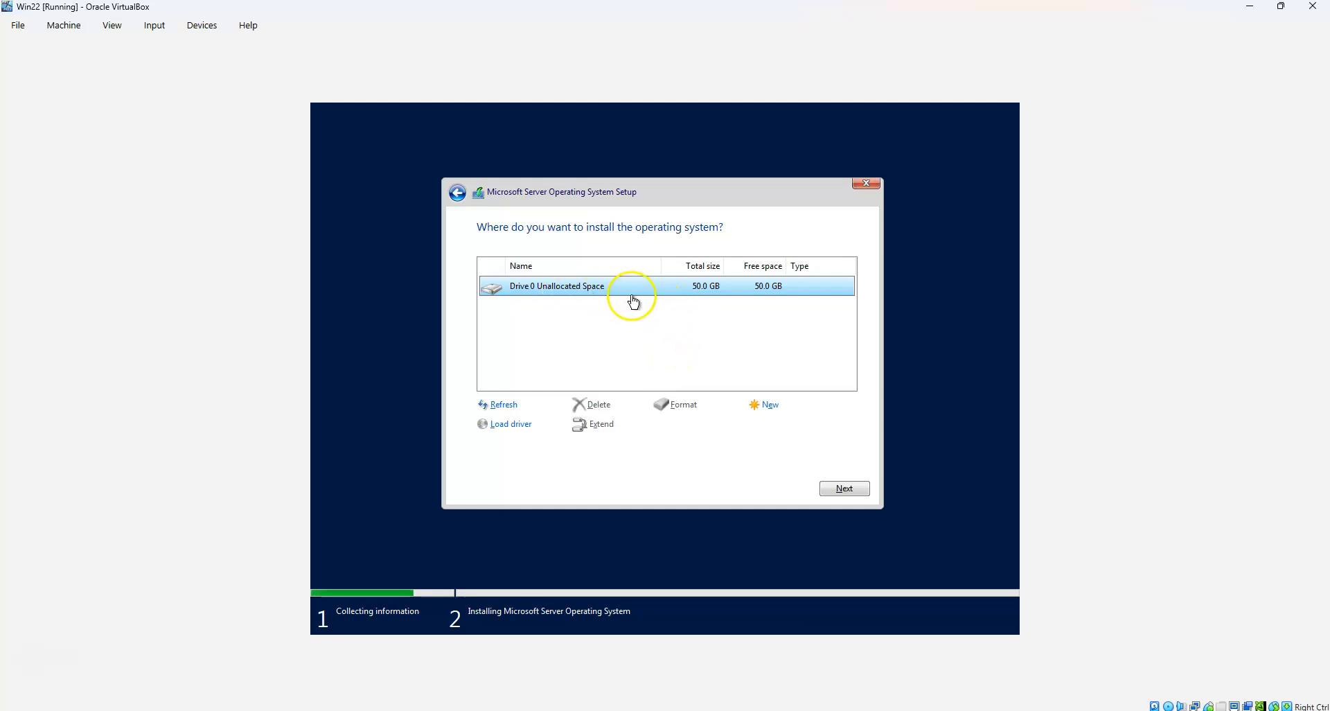
left_click(856, 493)
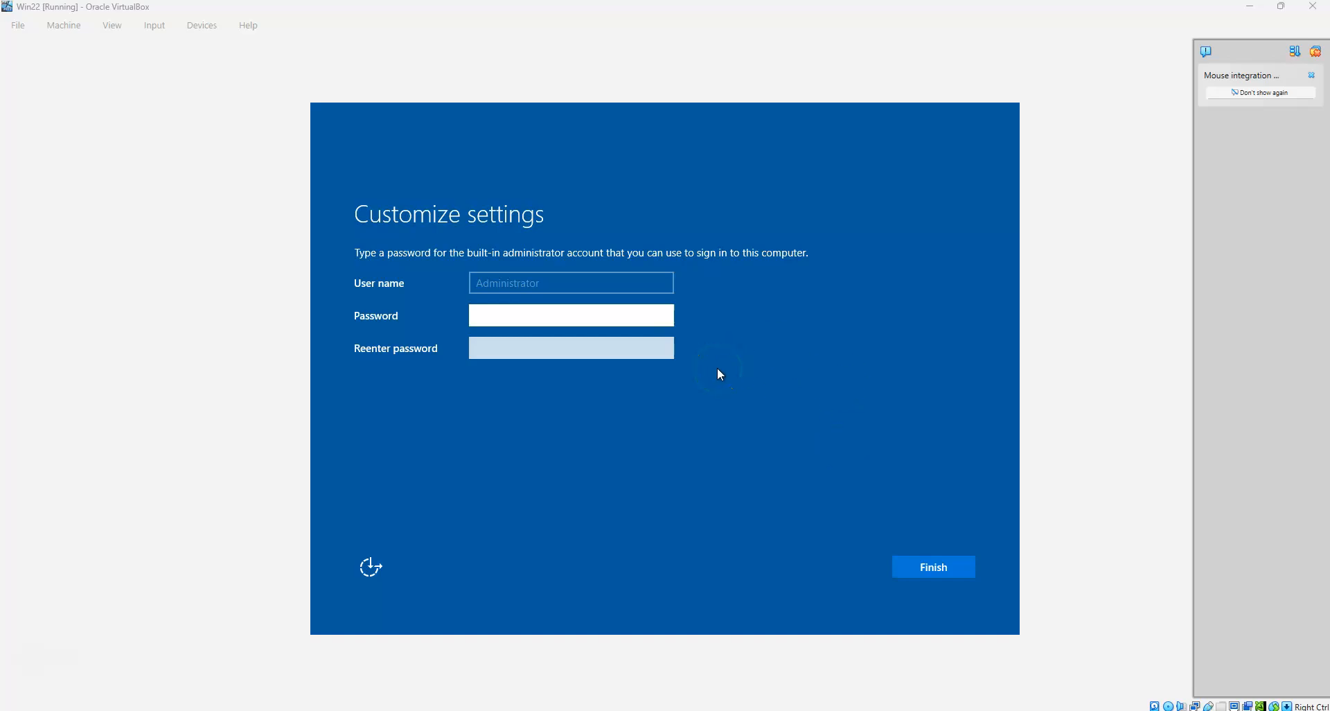
Enter and confirm the built-in Administrator password, then finish setup
left_click(610, 314)
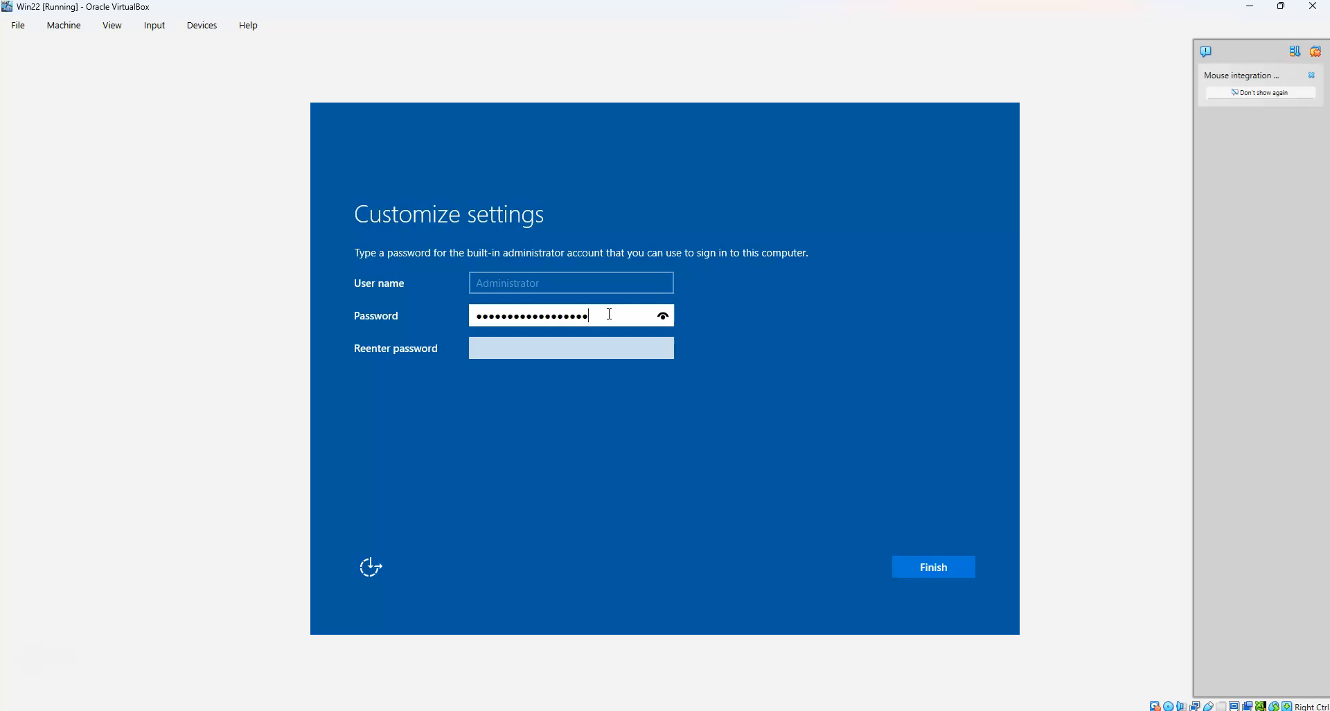
key("Tab")
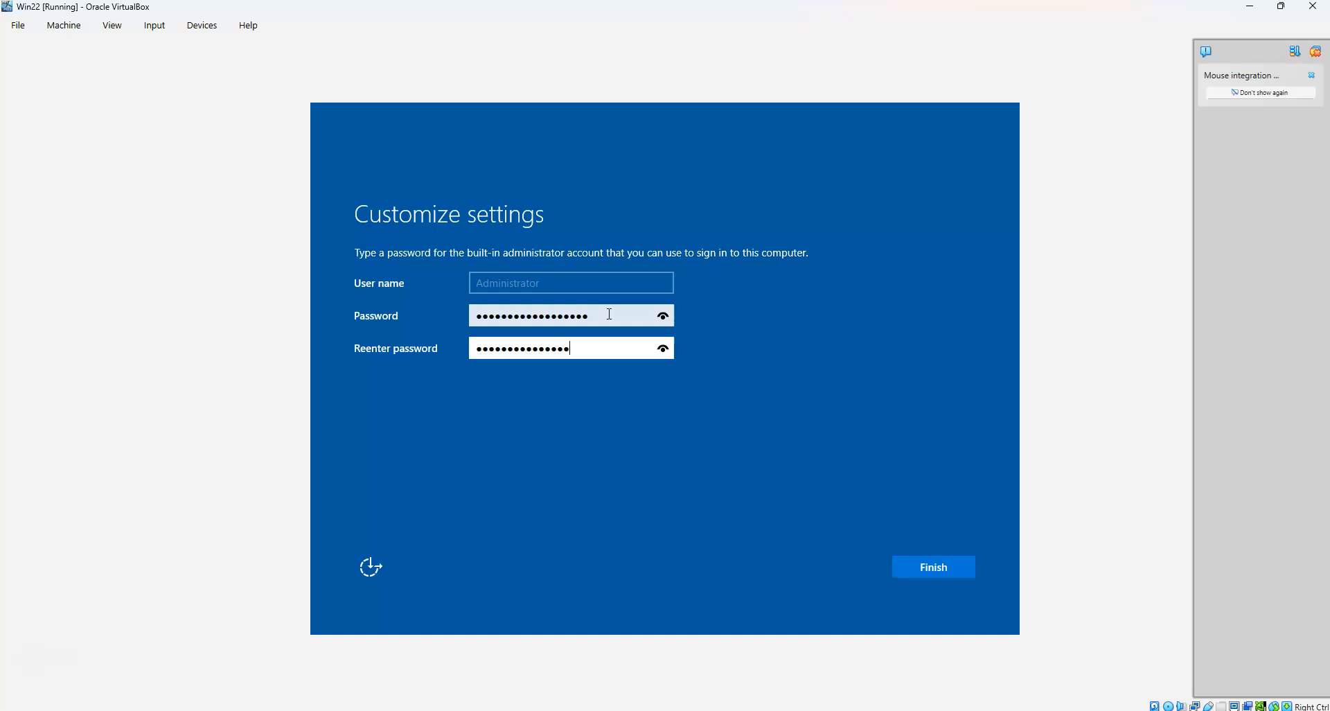
left_click(925, 565)
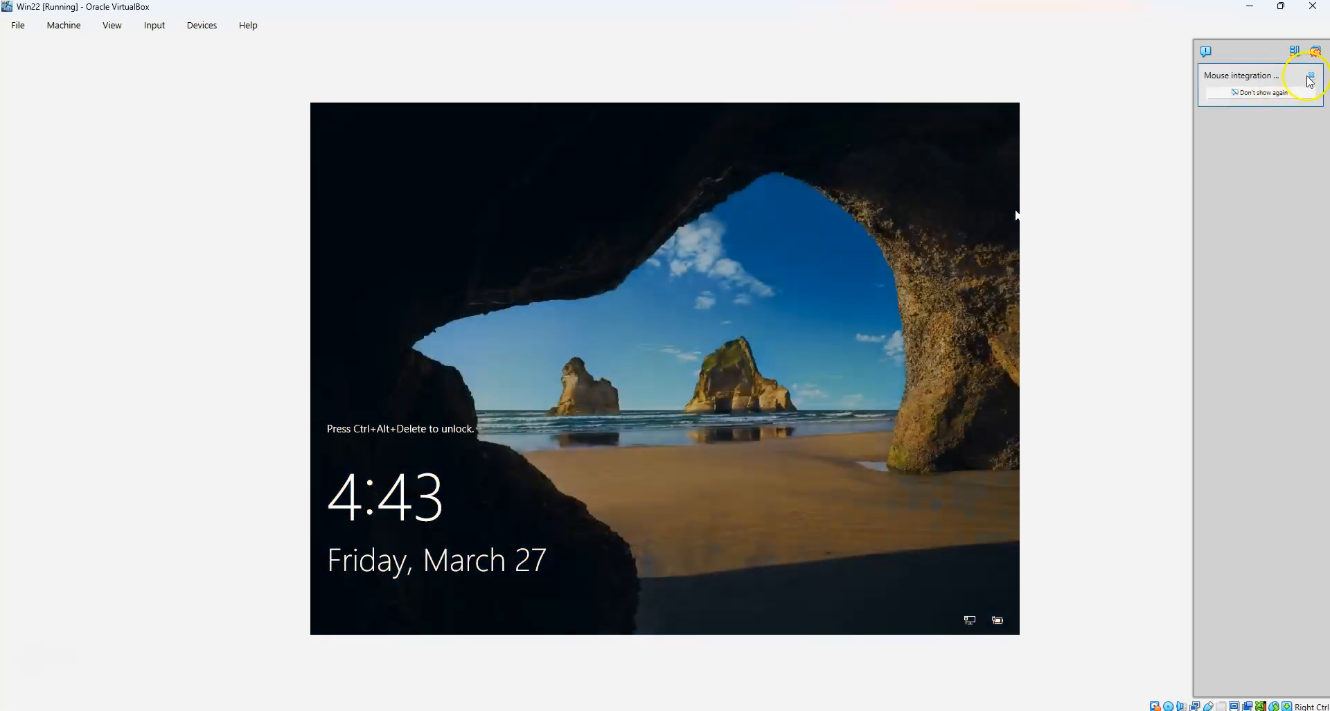
Send Ctrl-Alt-Del to the guest and sign in as Administrator with the account password
left_click(1312, 76)
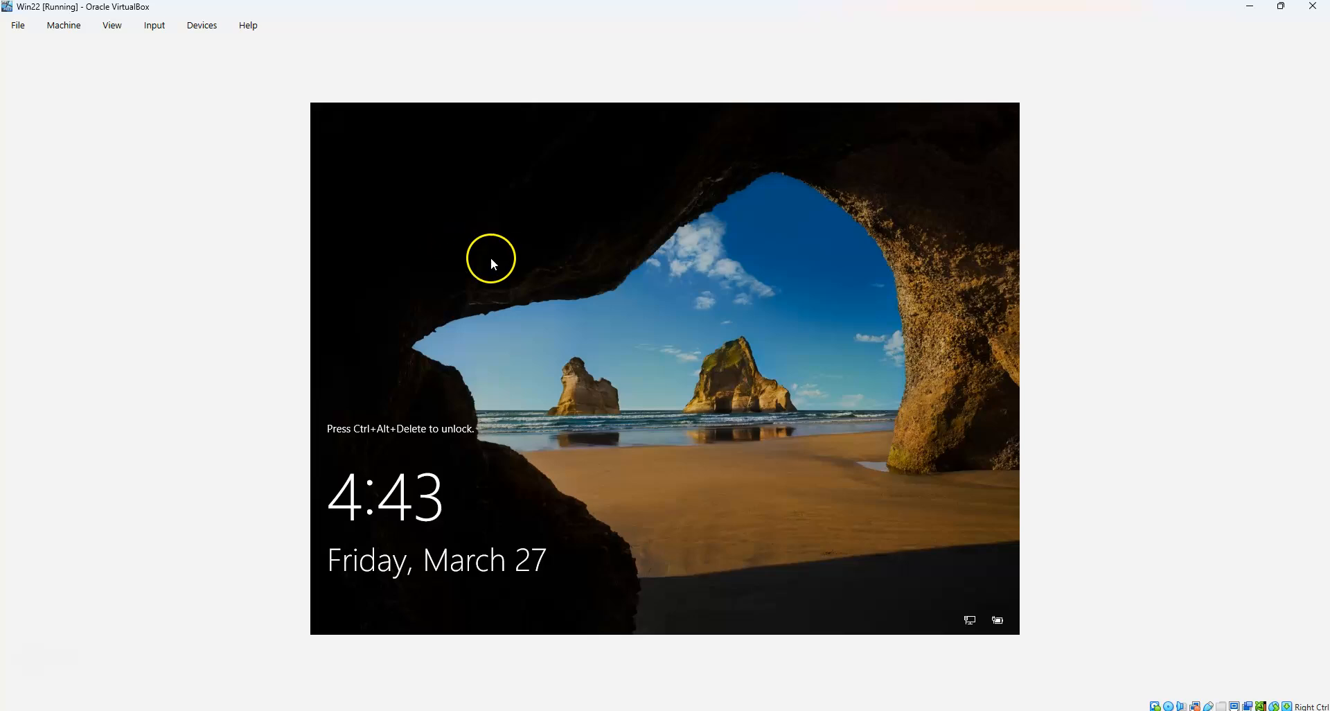
left_click(156, 26)
mouse_move(178, 48)
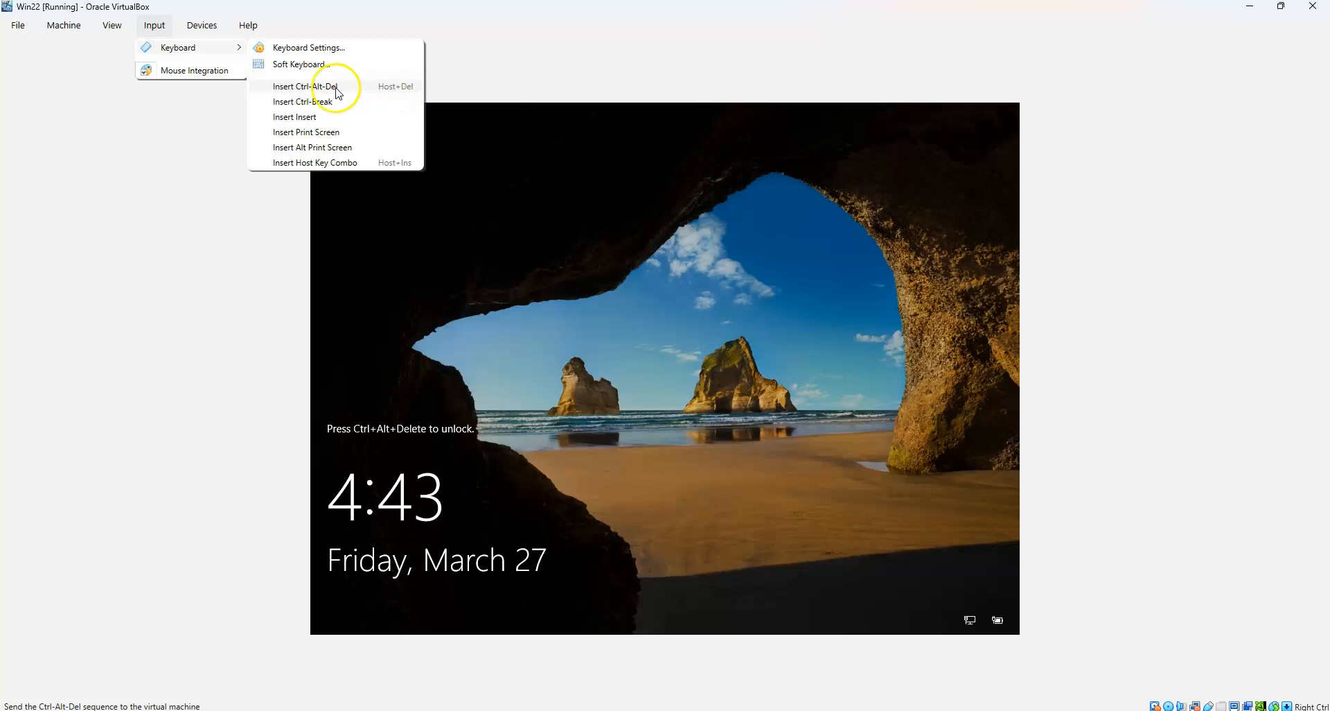
left_click(326, 87)
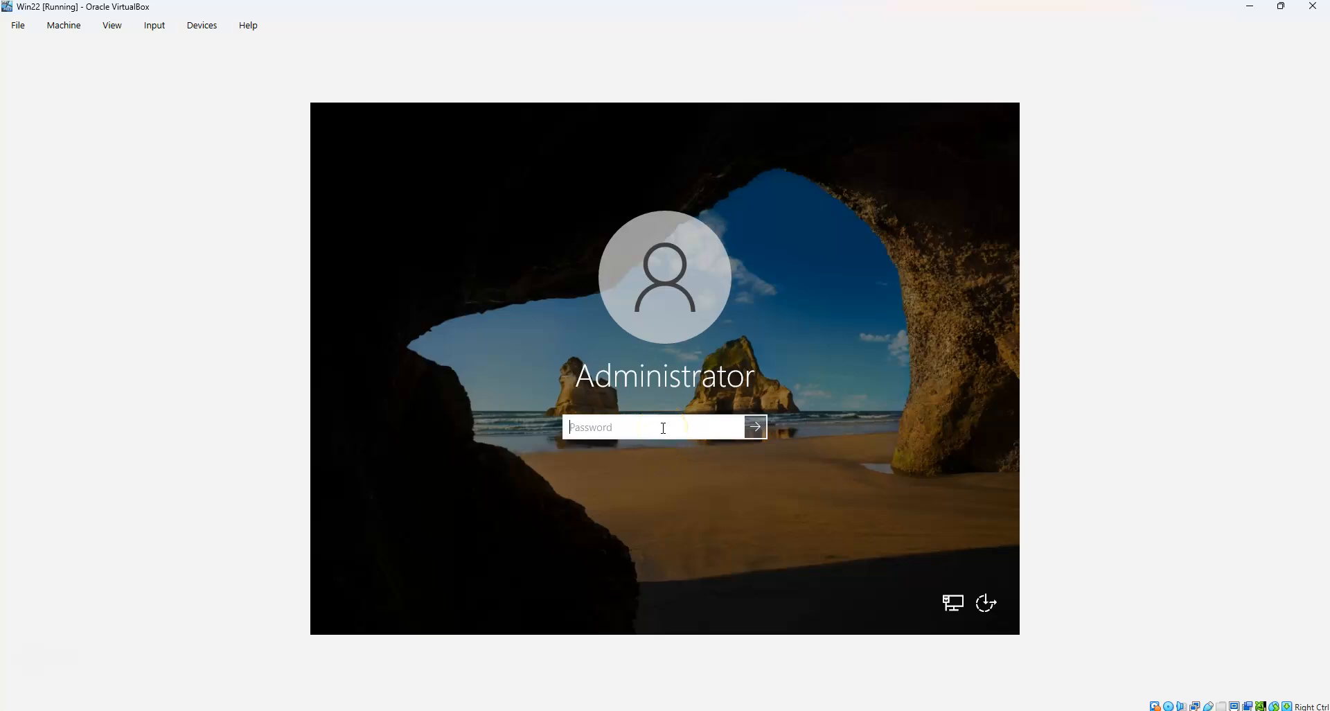
type("P")
key("Return")
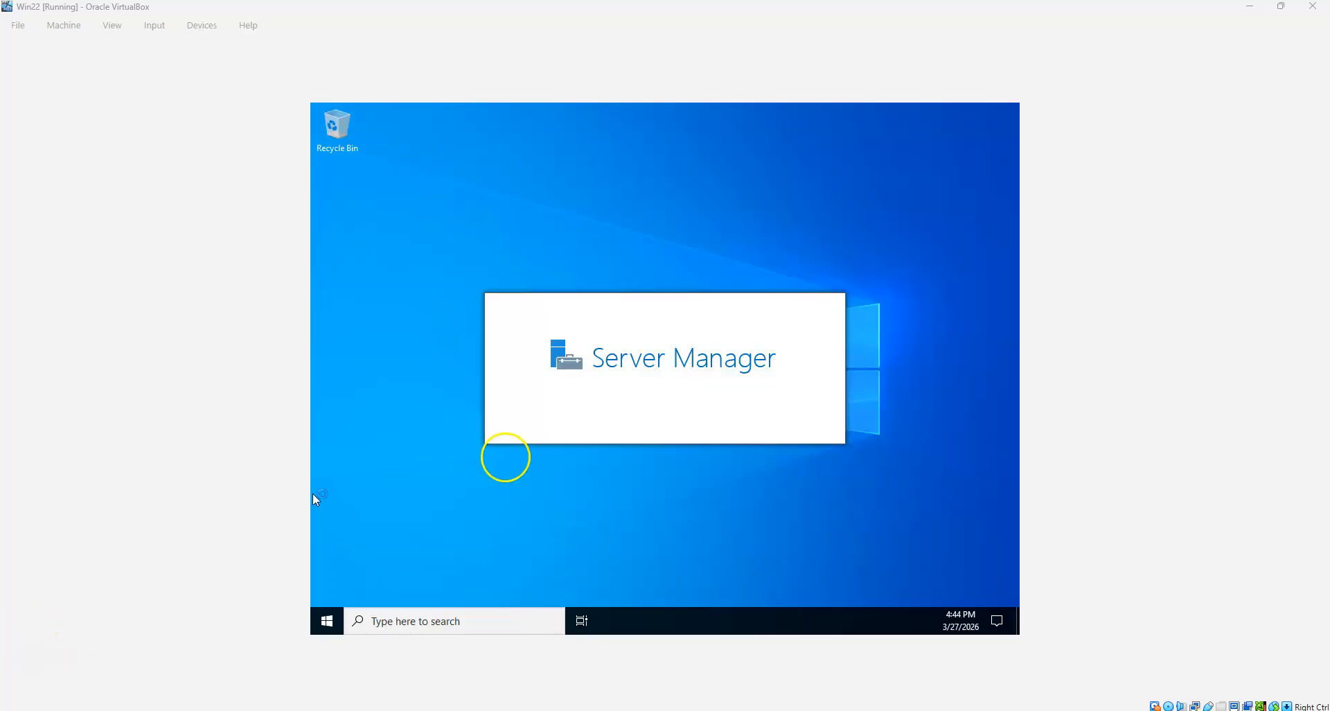
Make the PC discoverable on the network and bring up the Themes settings page
left_click(329, 622)
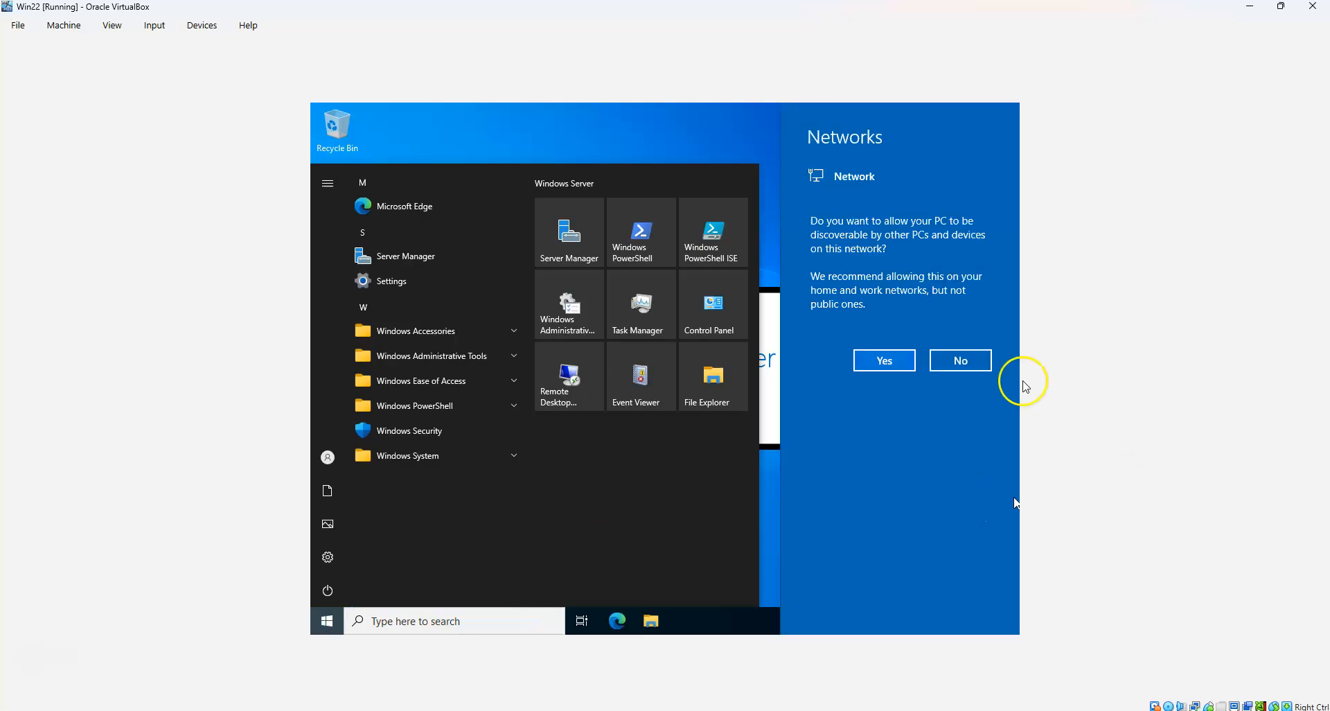
left_click(884, 361)
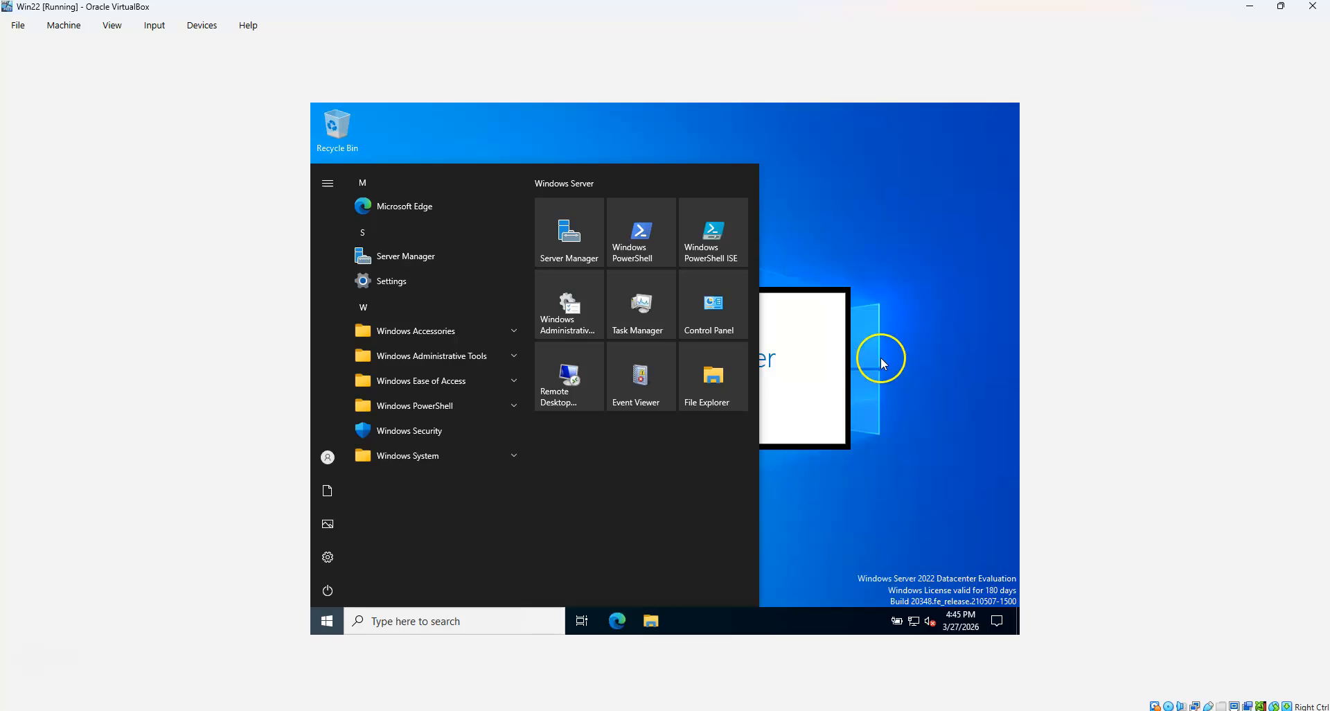
left_click(328, 625)
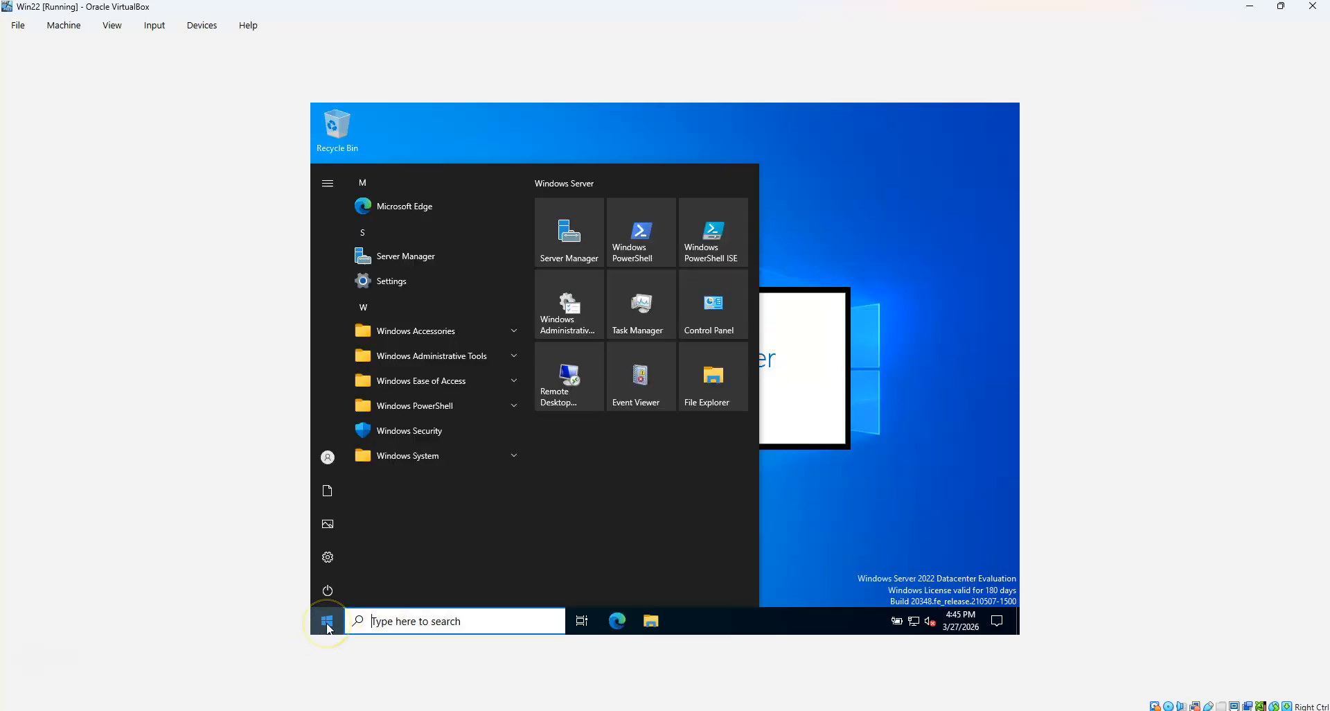
type("themes")
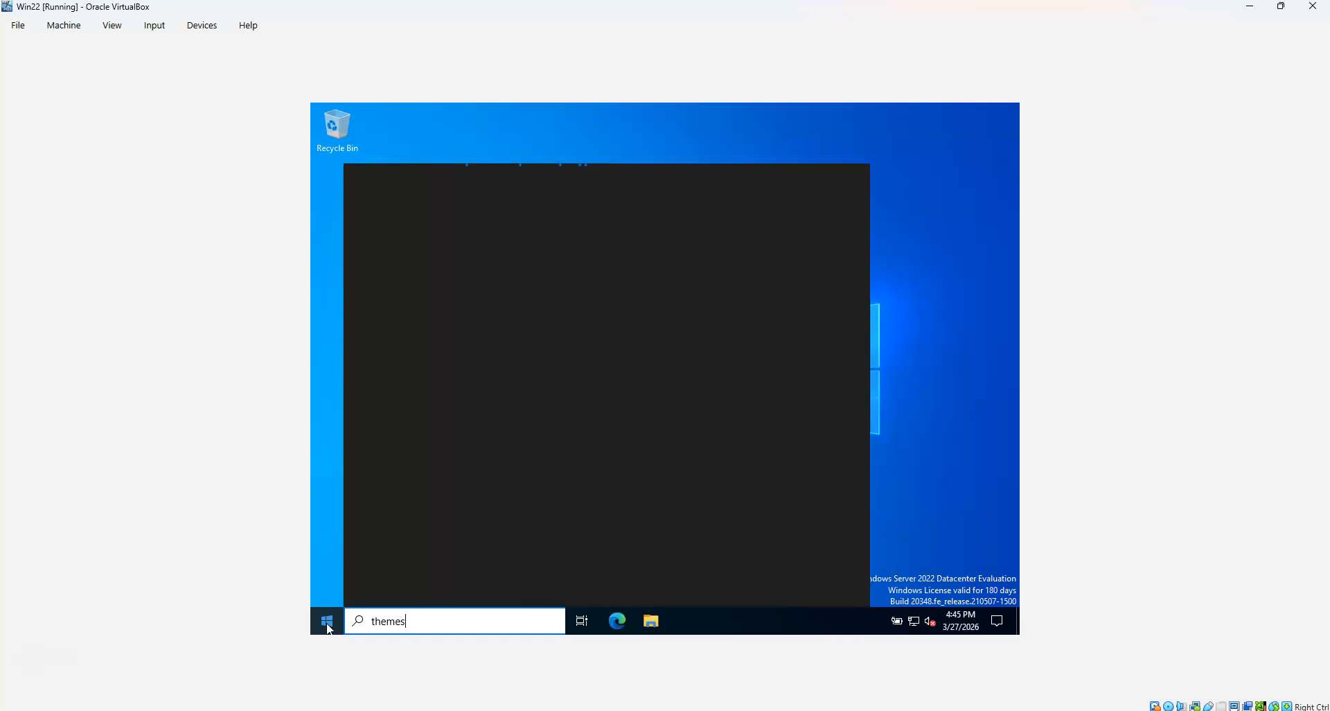
left_click(539, 406)
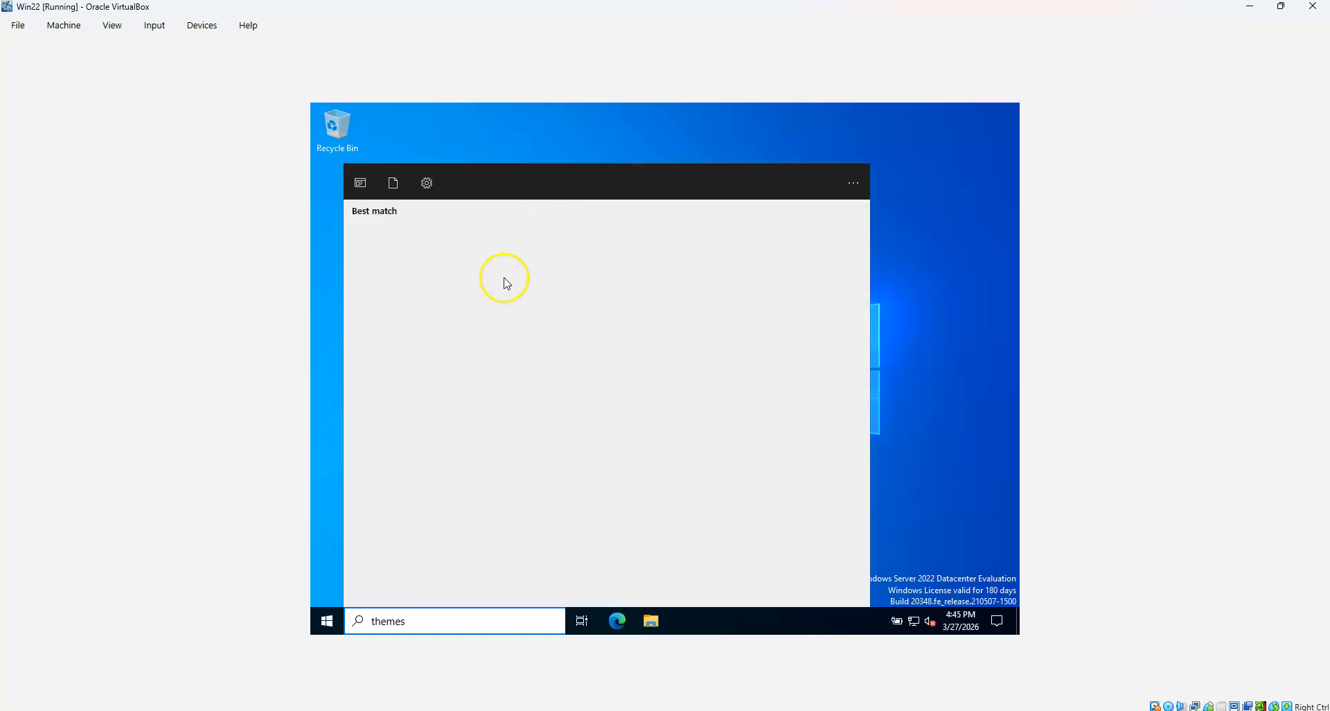
left_click(450, 241)
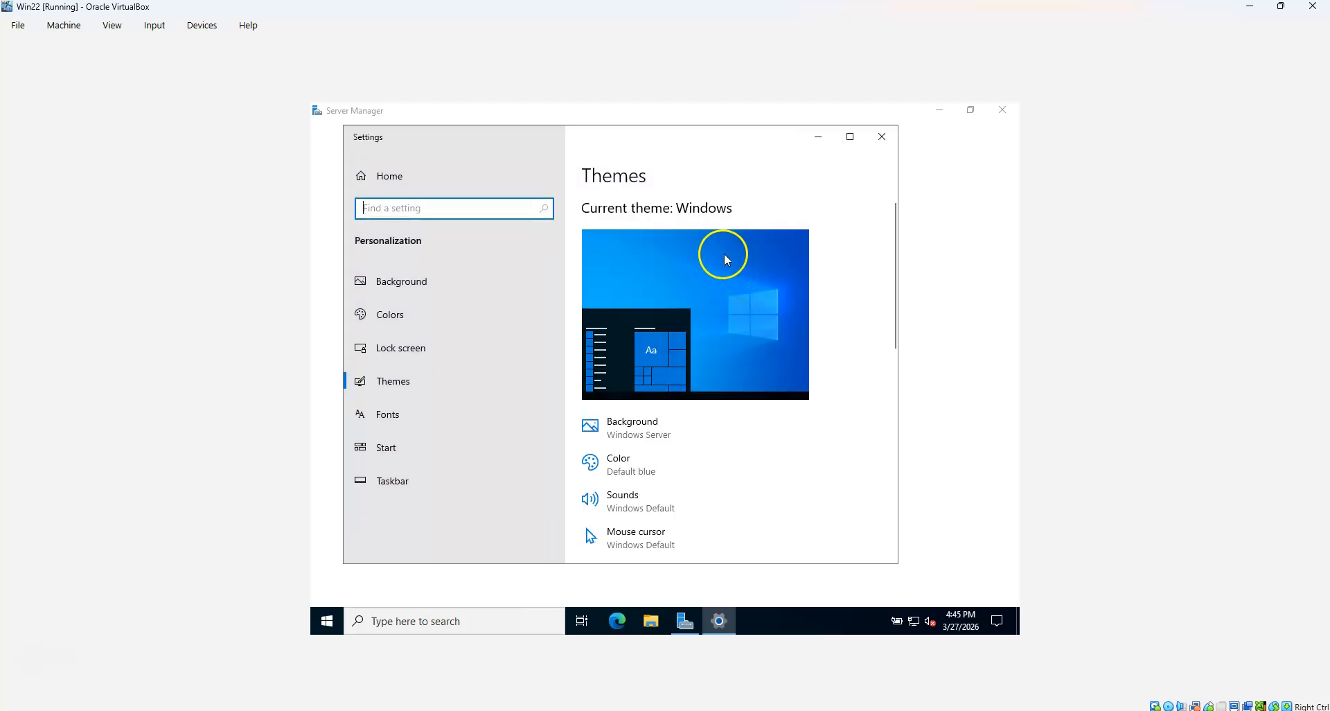
Enable the Computer and Network desktop icons in Desktop icon settings
scroll(790, 320, "down", 6)
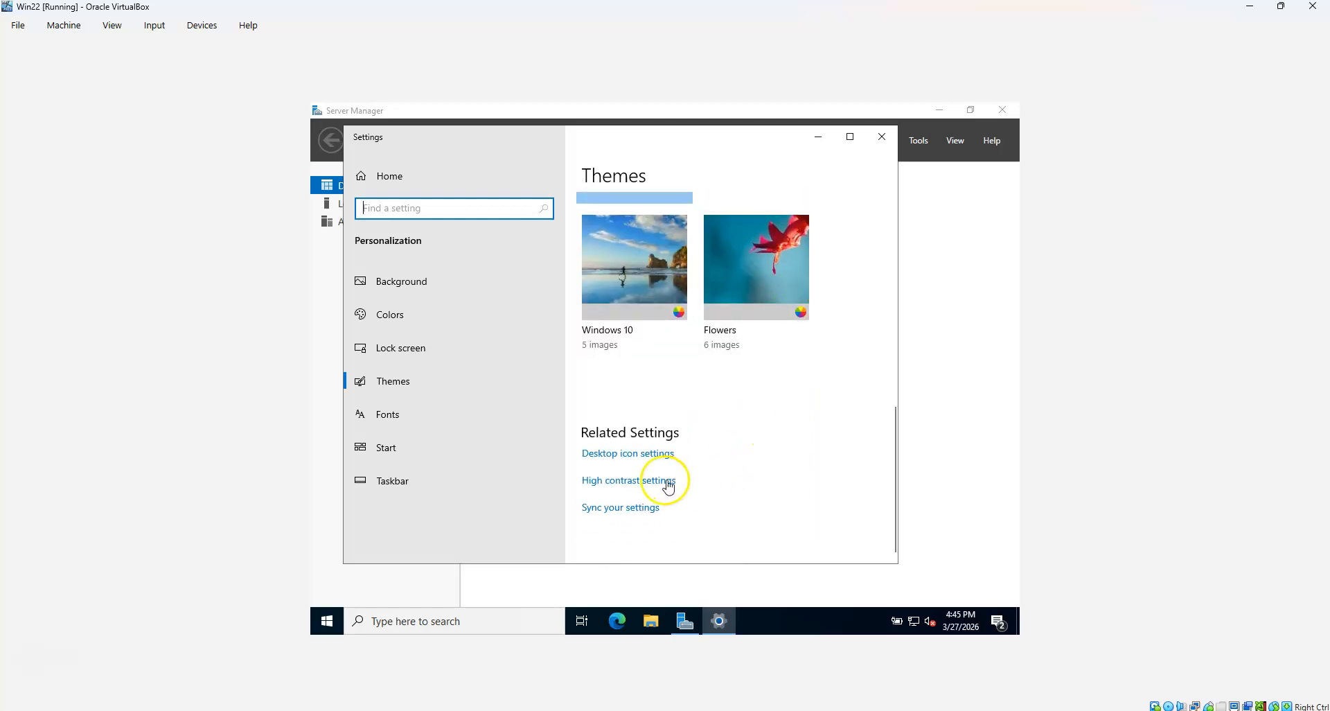
left_click(636, 454)
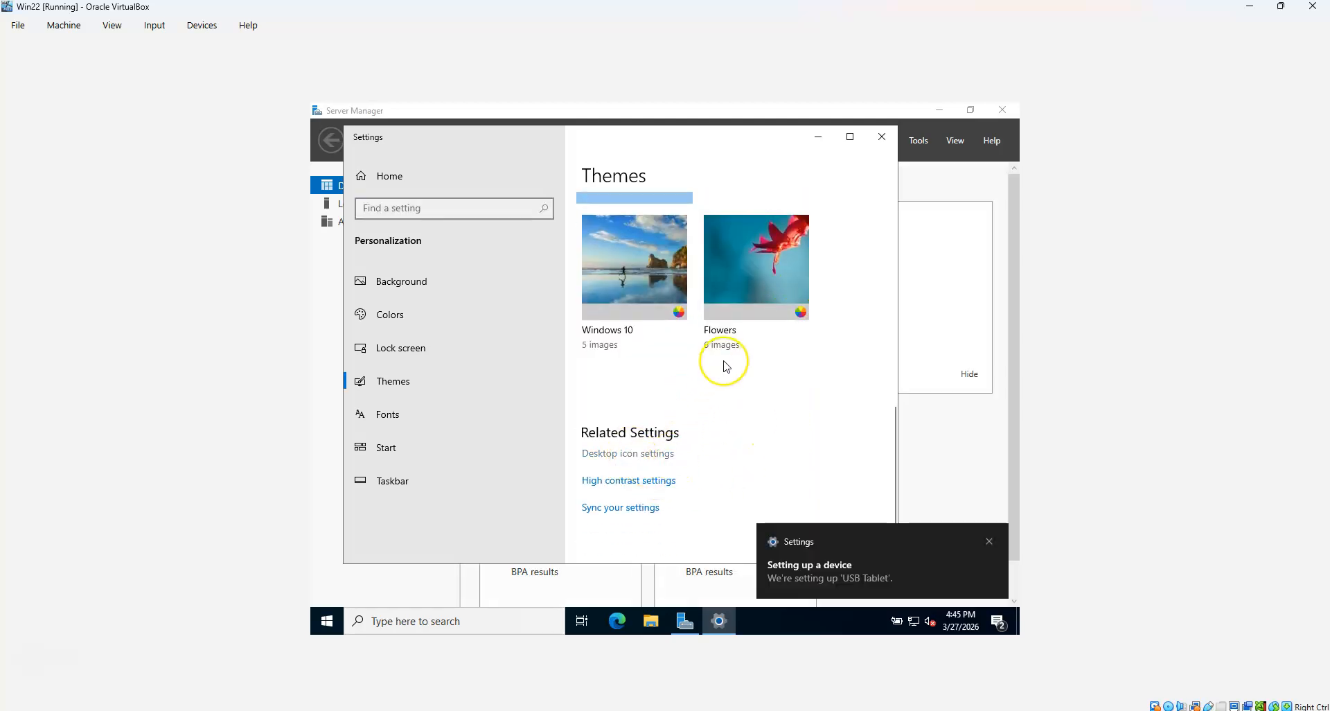
left_click(415, 241)
left_click(433, 273)
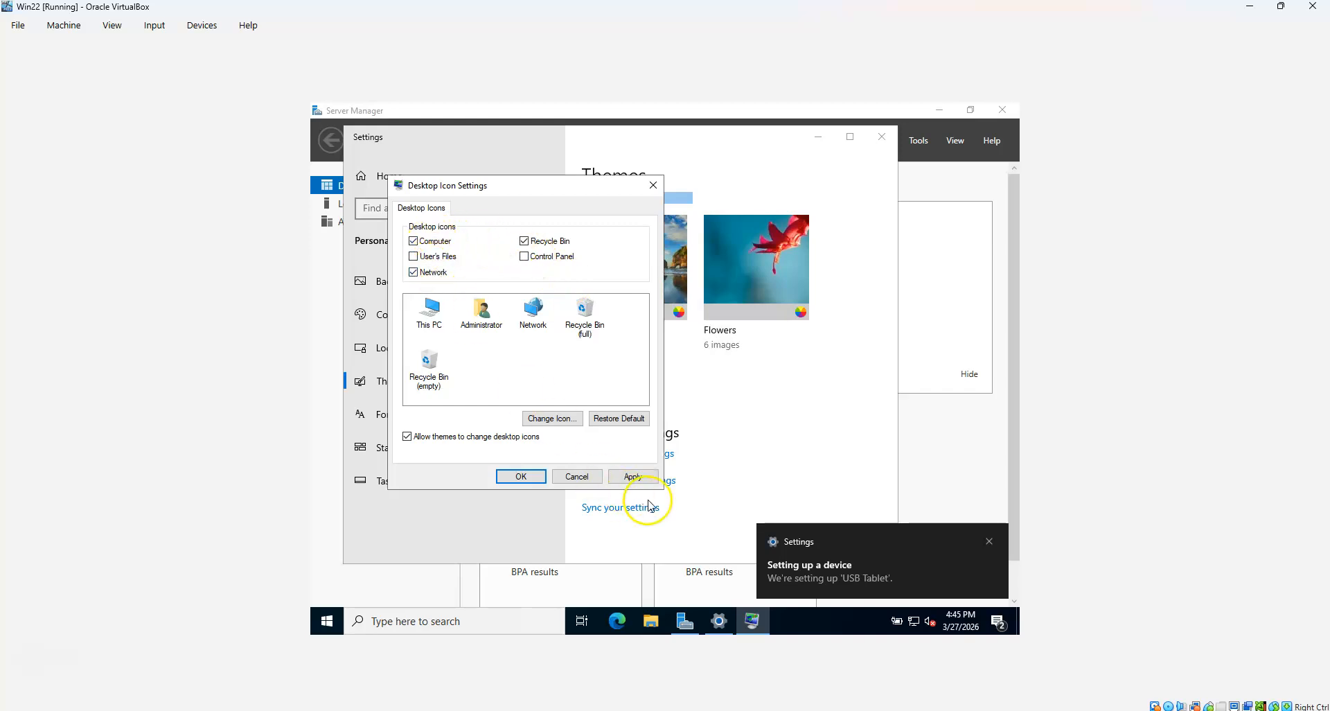
left_click(633, 476)
left_click(520, 477)
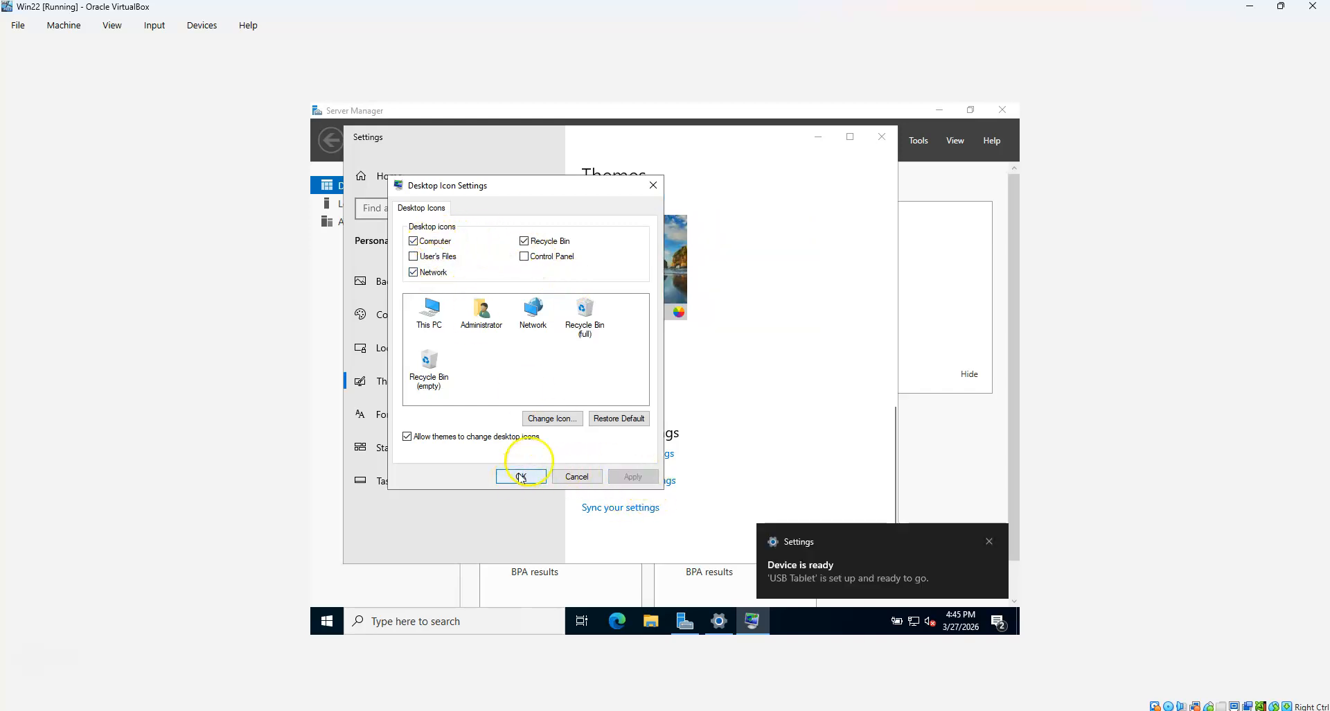
Close Settings, dismiss the Windows Admin Center prompt, and close Server Manager
left_click(882, 137)
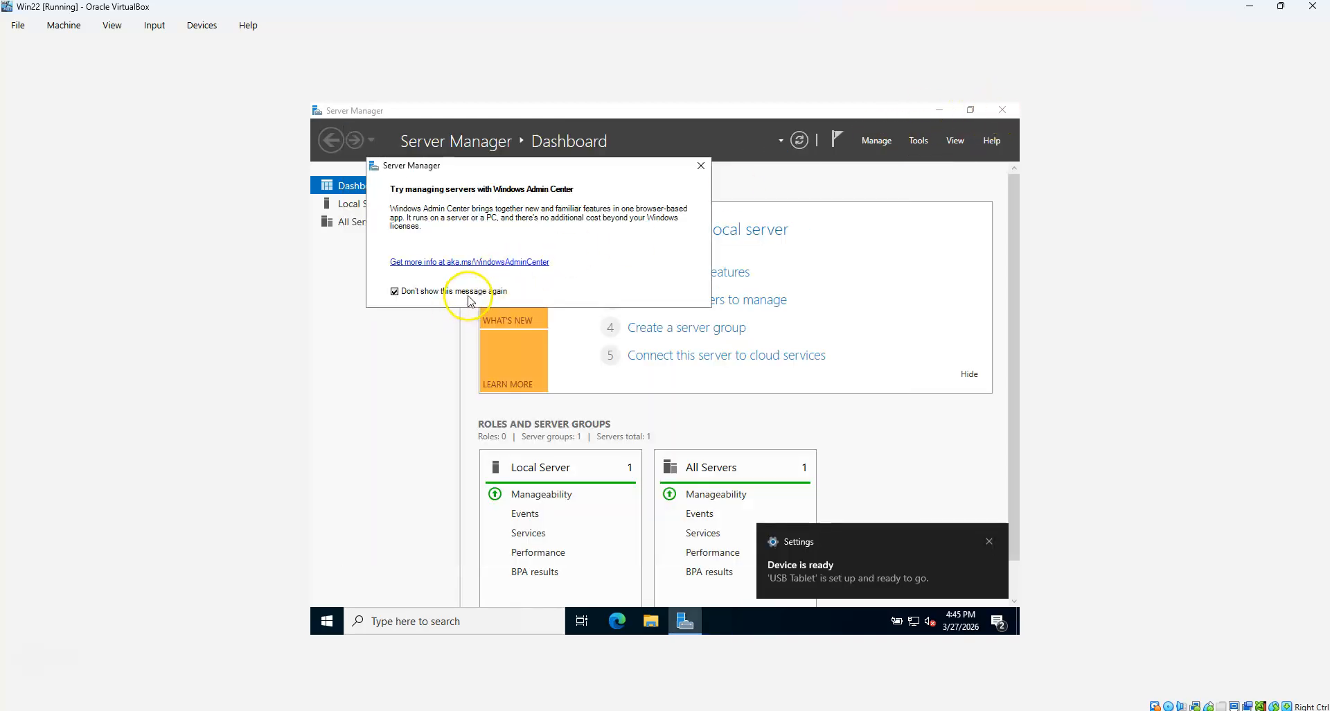
left_click(702, 166)
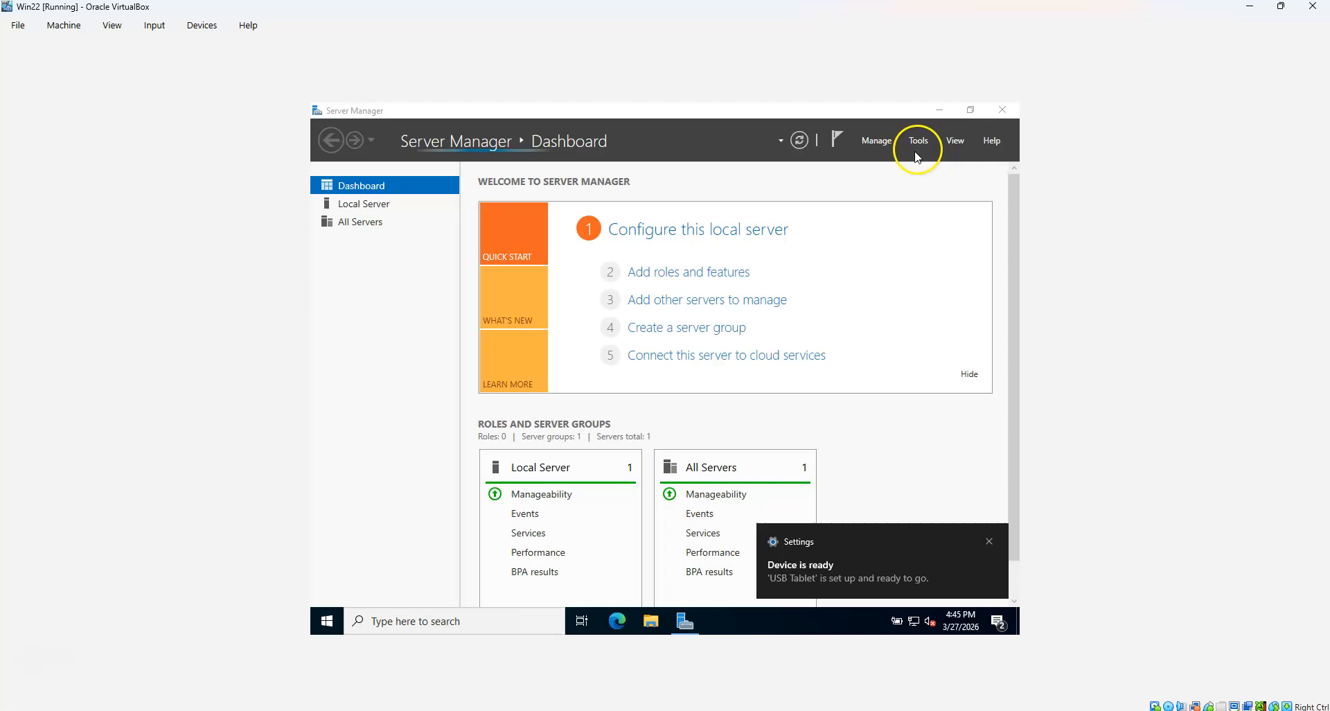
left_click(1002, 110)
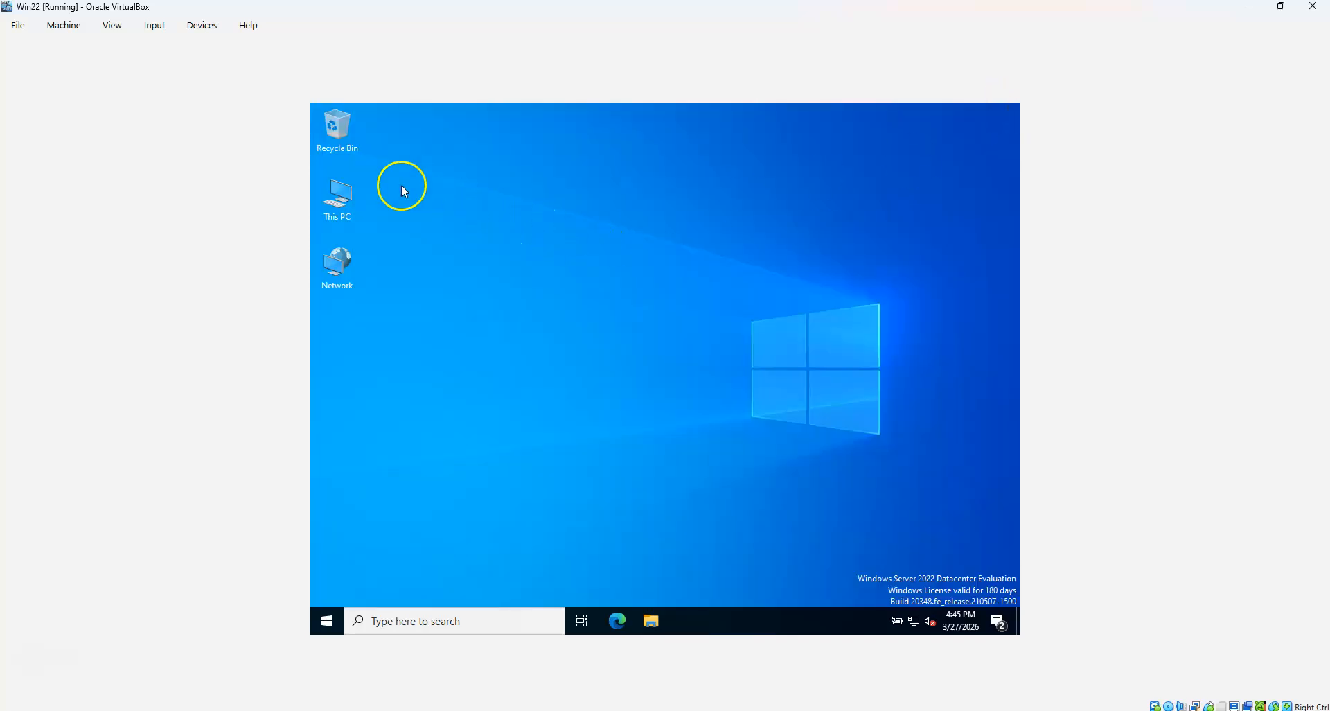
Rename the PC to Win22 from This PC properties, choosing Restart later, then close Settings
right_click(344, 206)
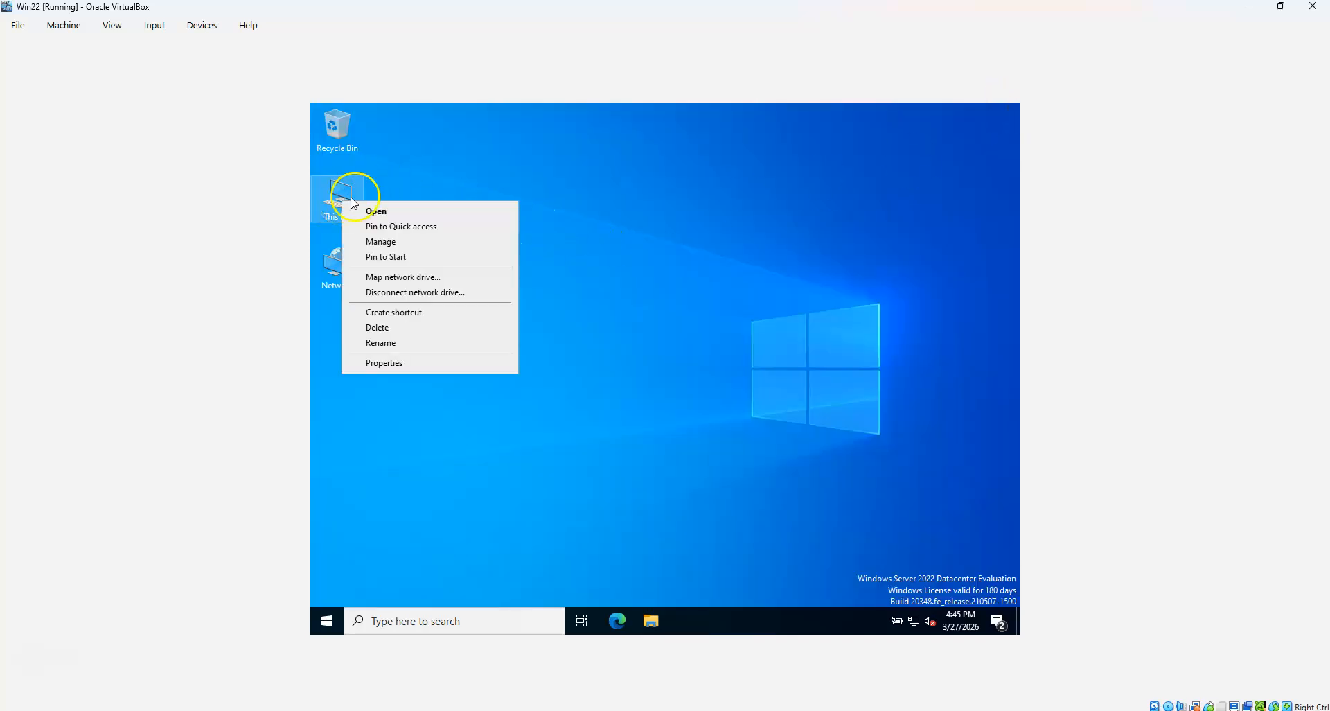
left_click(384, 363)
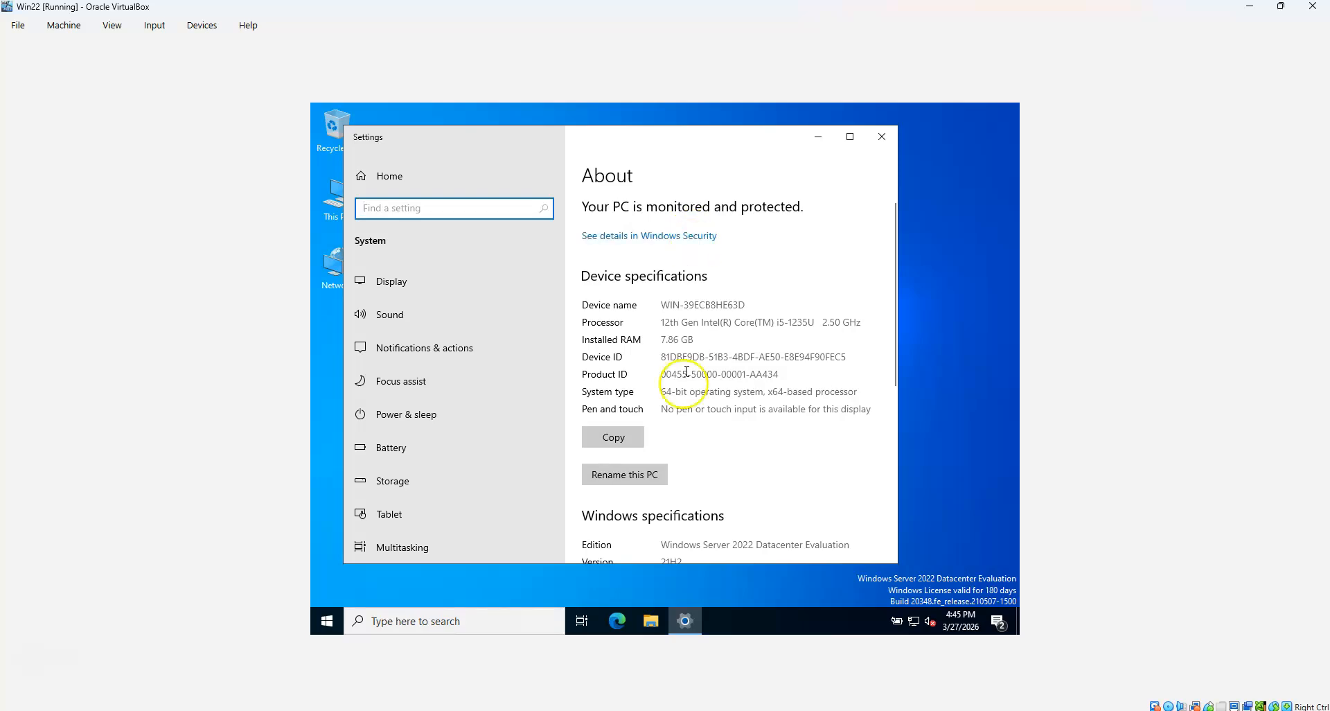
left_click(632, 476)
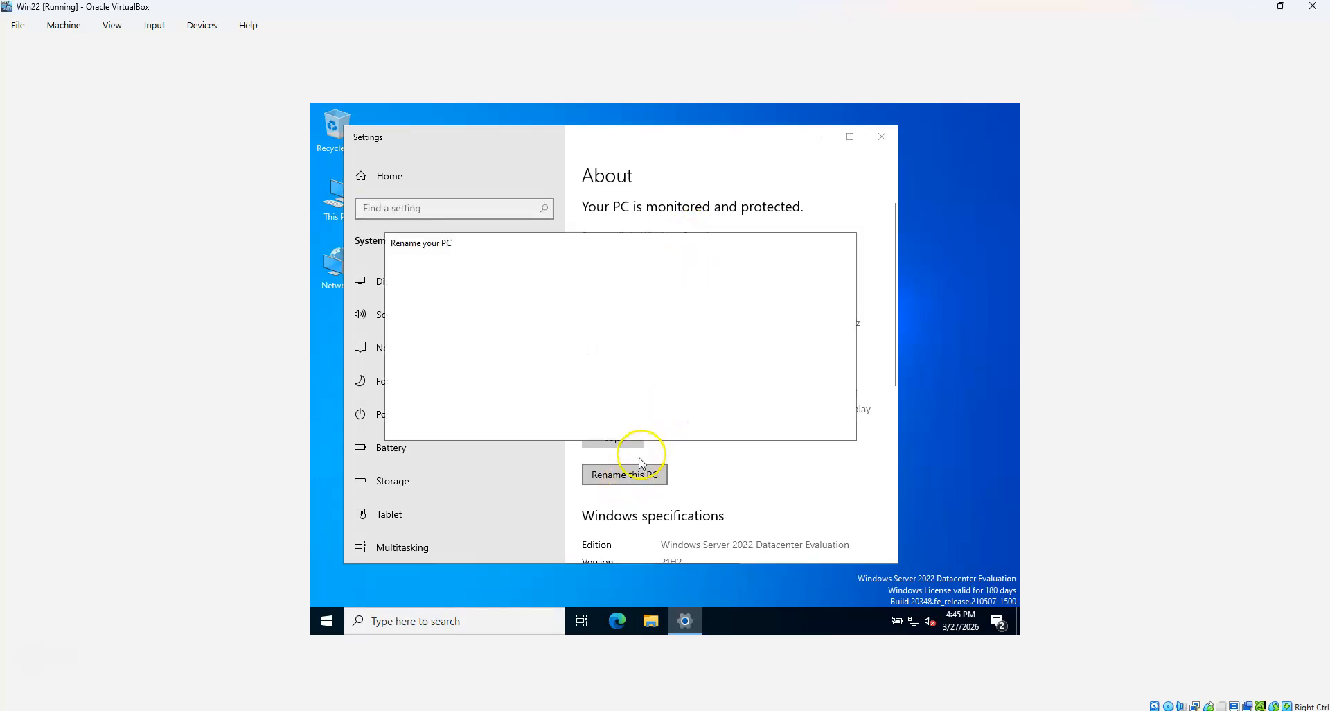
type("Win22")
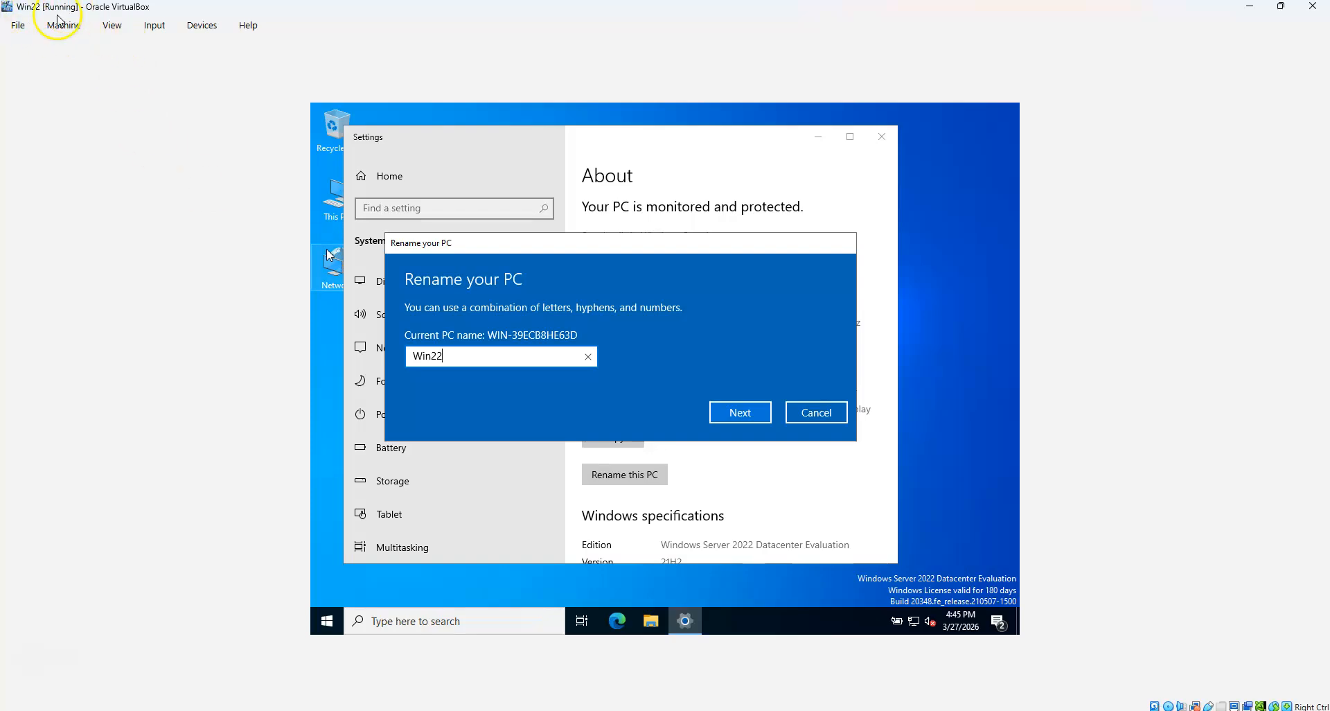
left_click(742, 412)
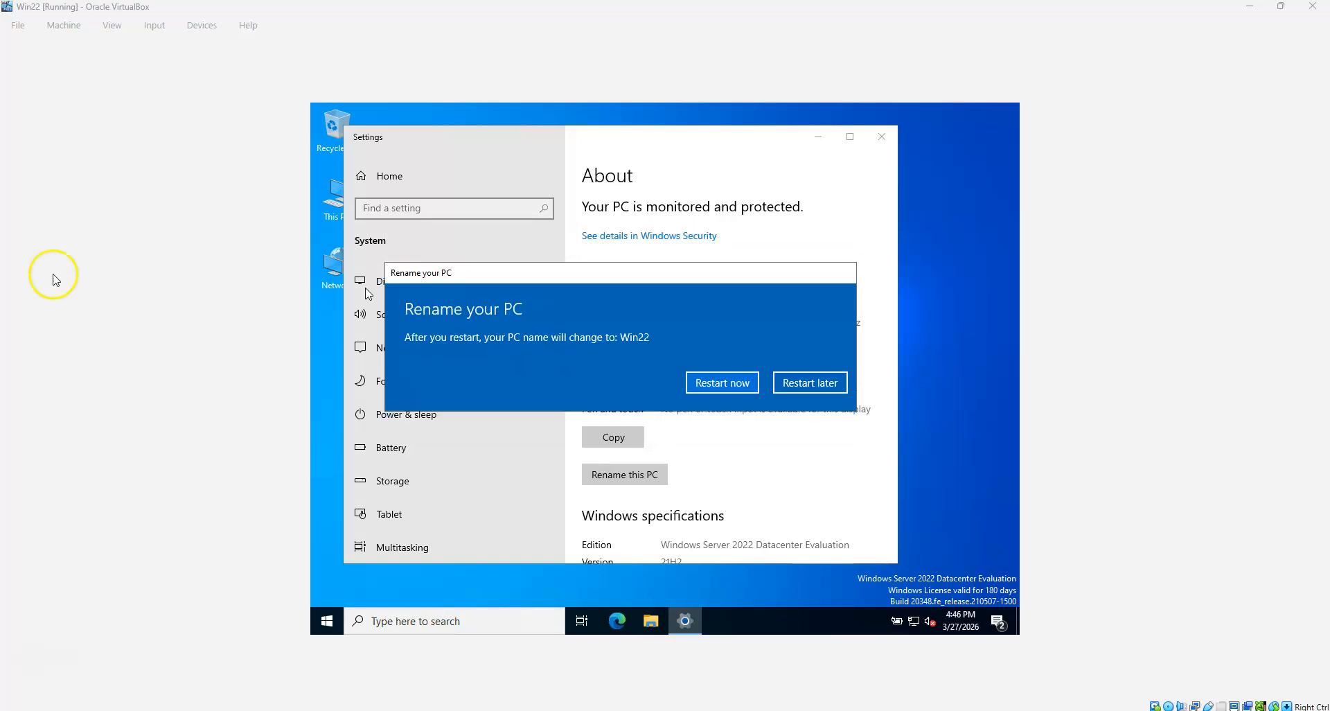
left_click(823, 388)
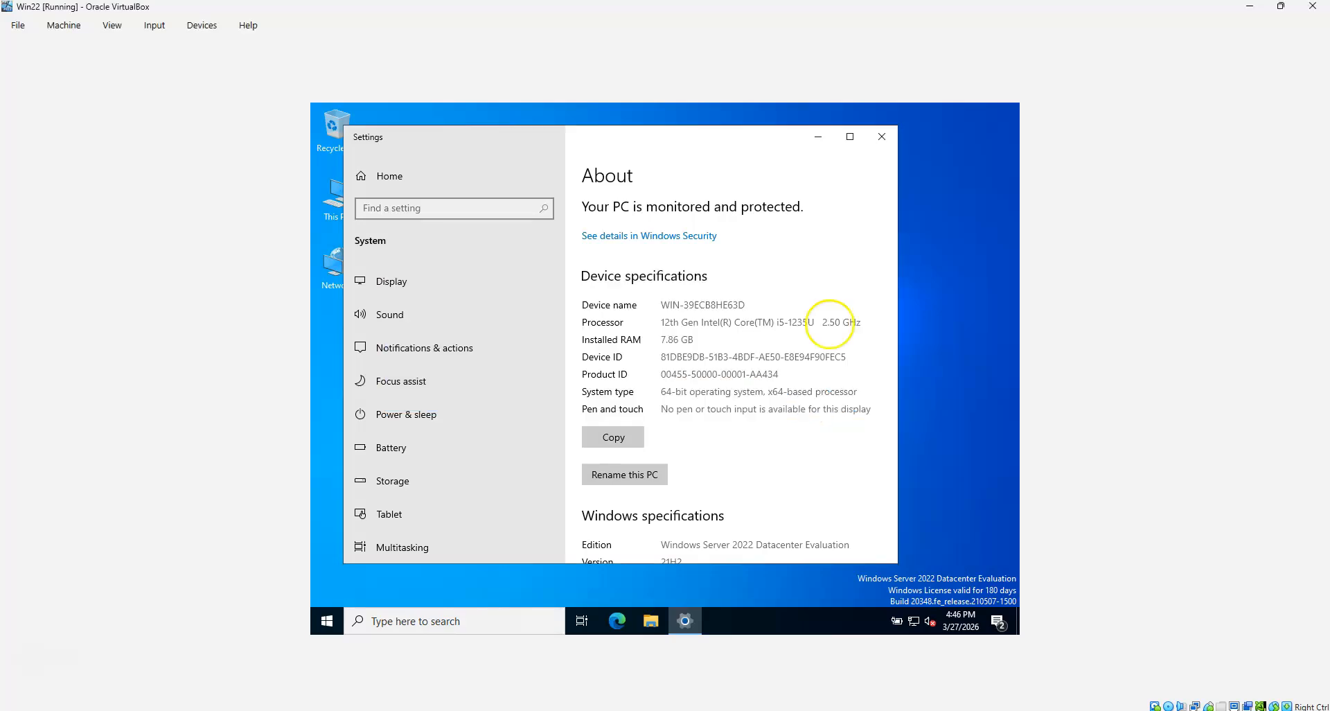
left_click(884, 137)
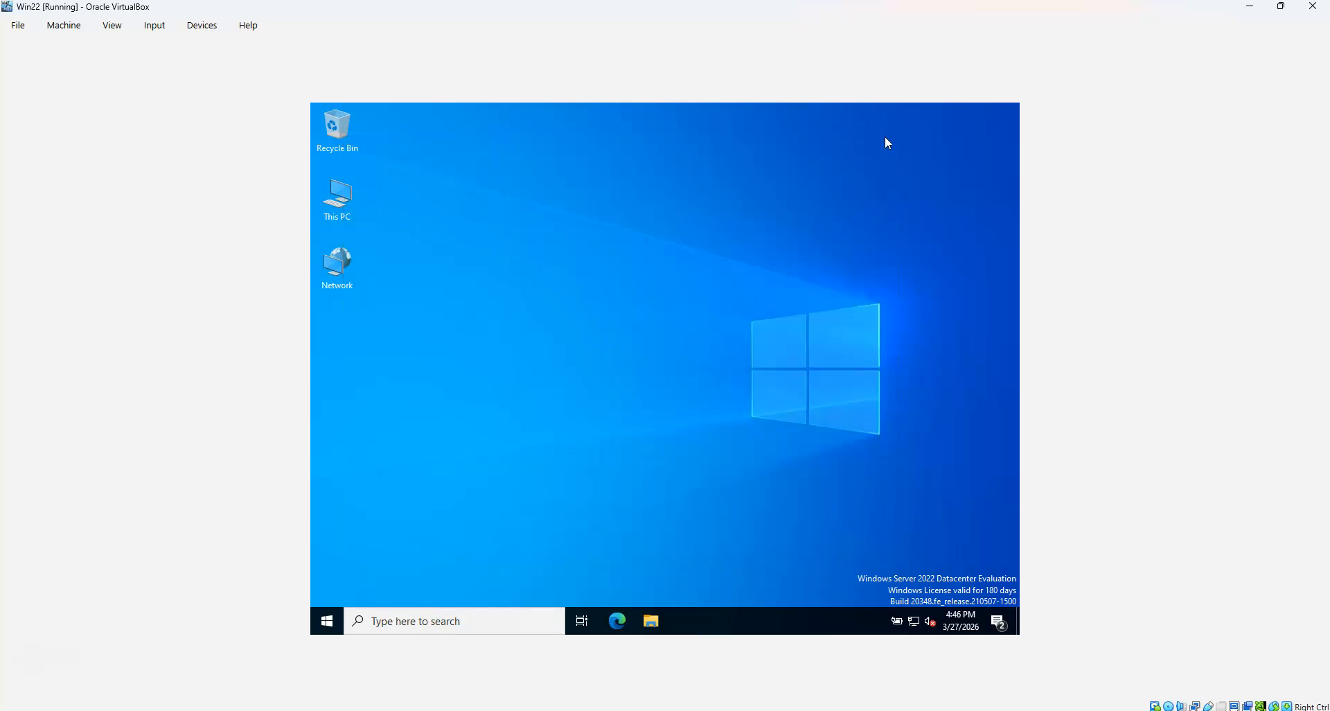
Insert the Guest Additions CD and launch VBoxWindowsAdditions-amd64 from CD Drive (D:)
left_click(204, 26)
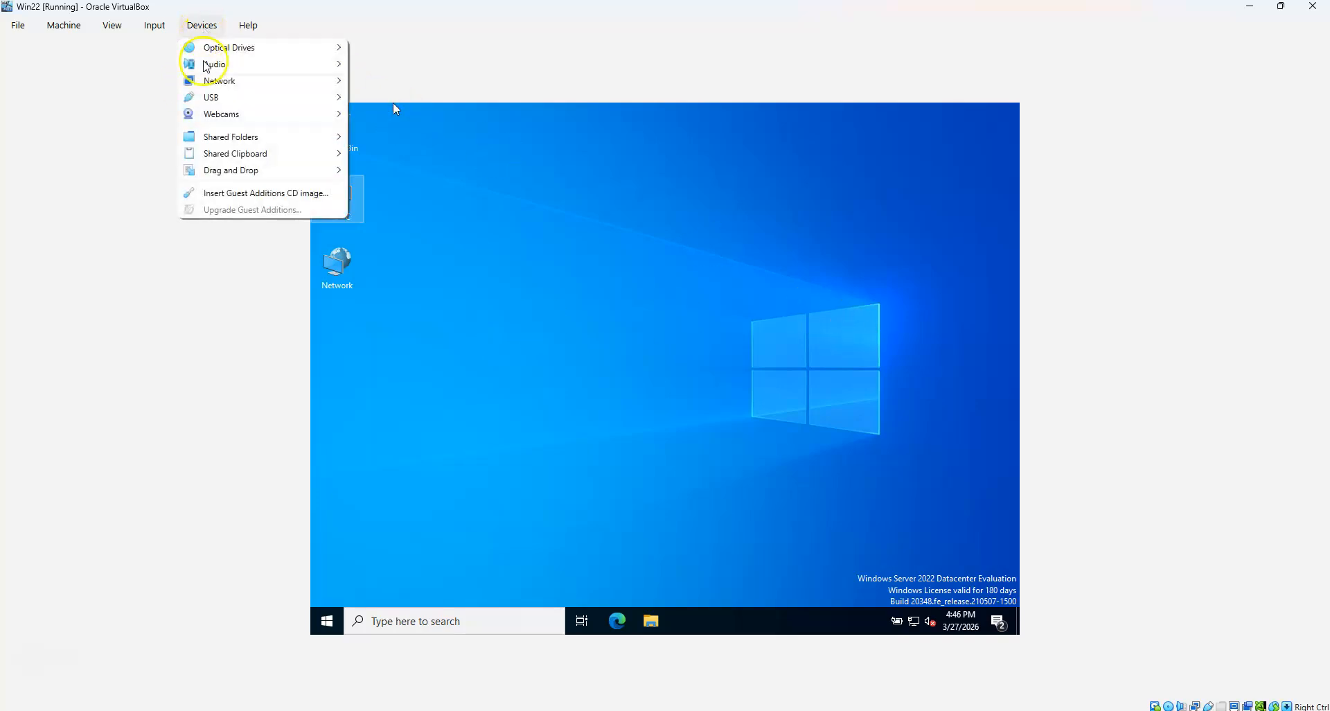
left_click(228, 196)
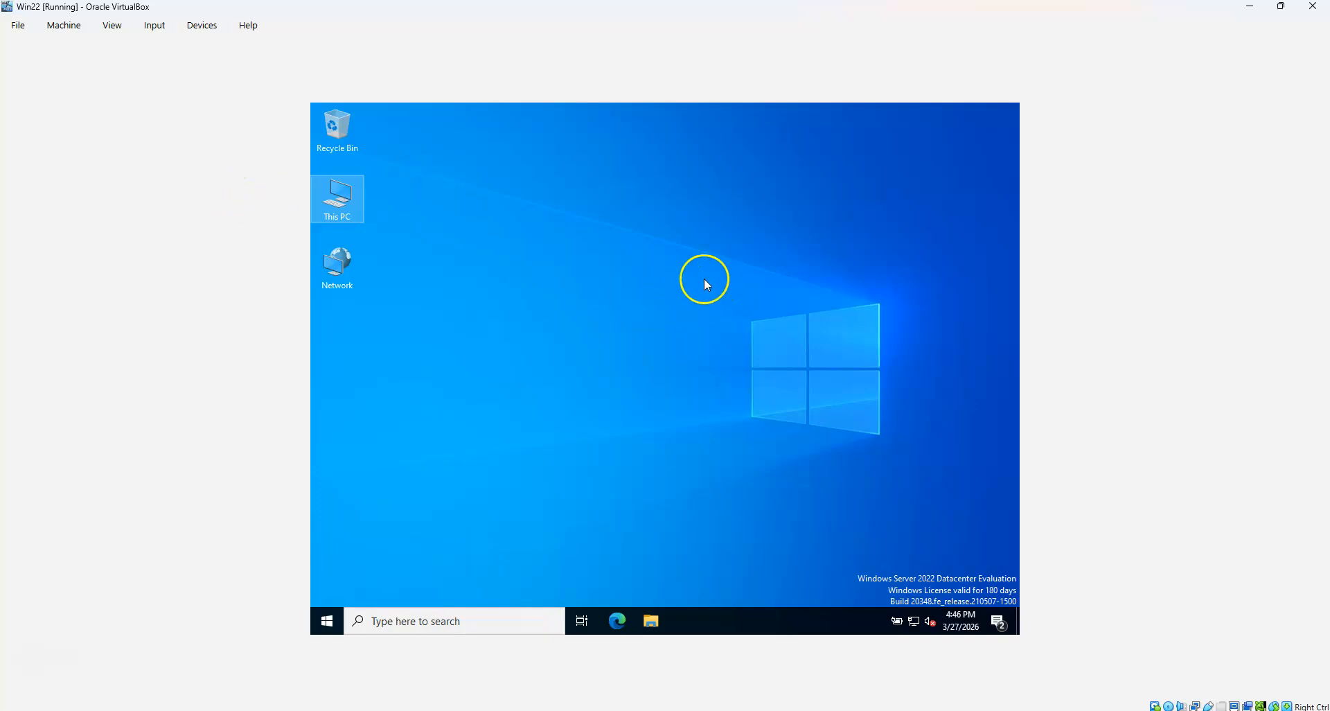
double_click(337, 196)
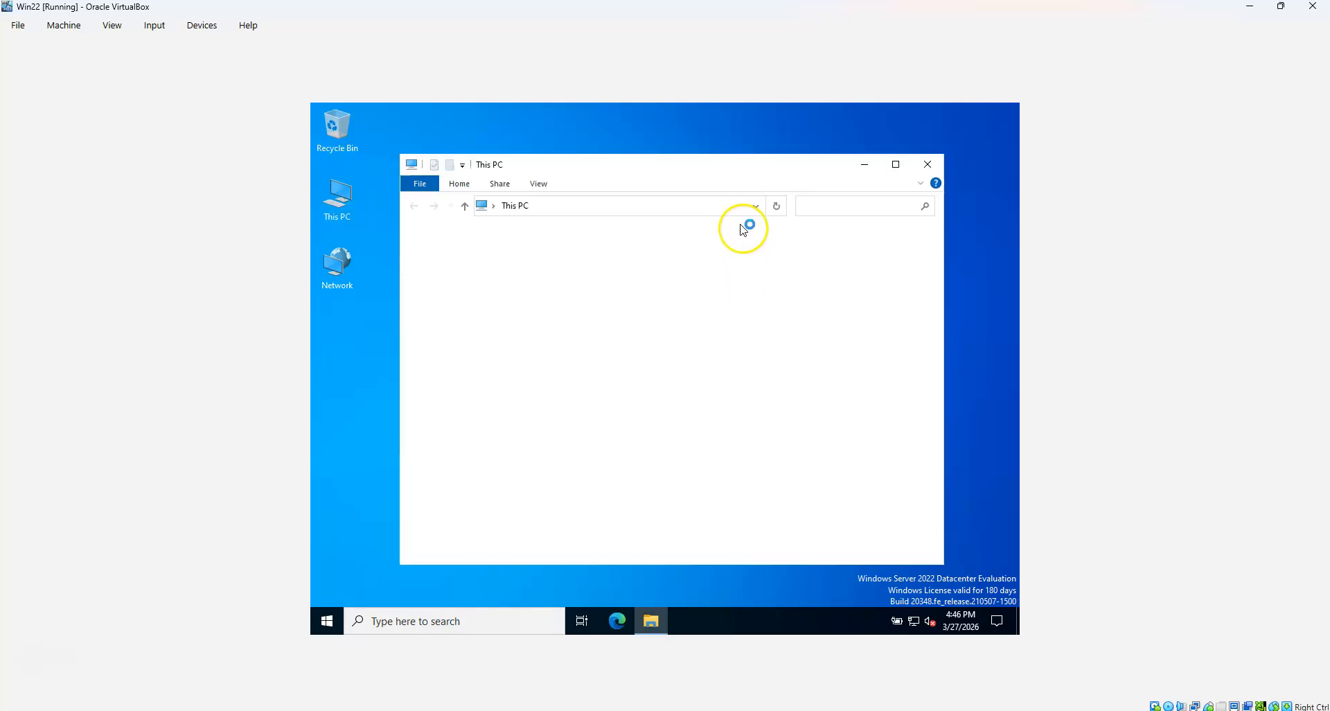
left_click(896, 164)
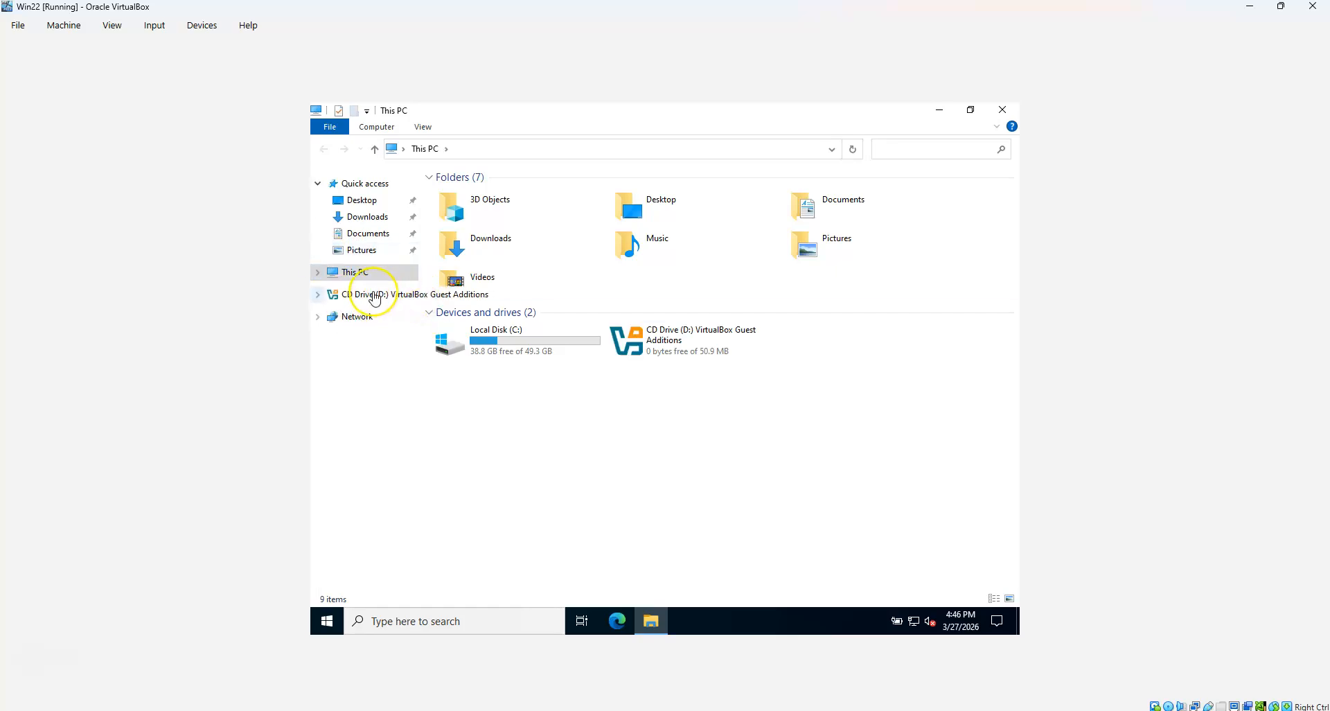
left_click(375, 298)
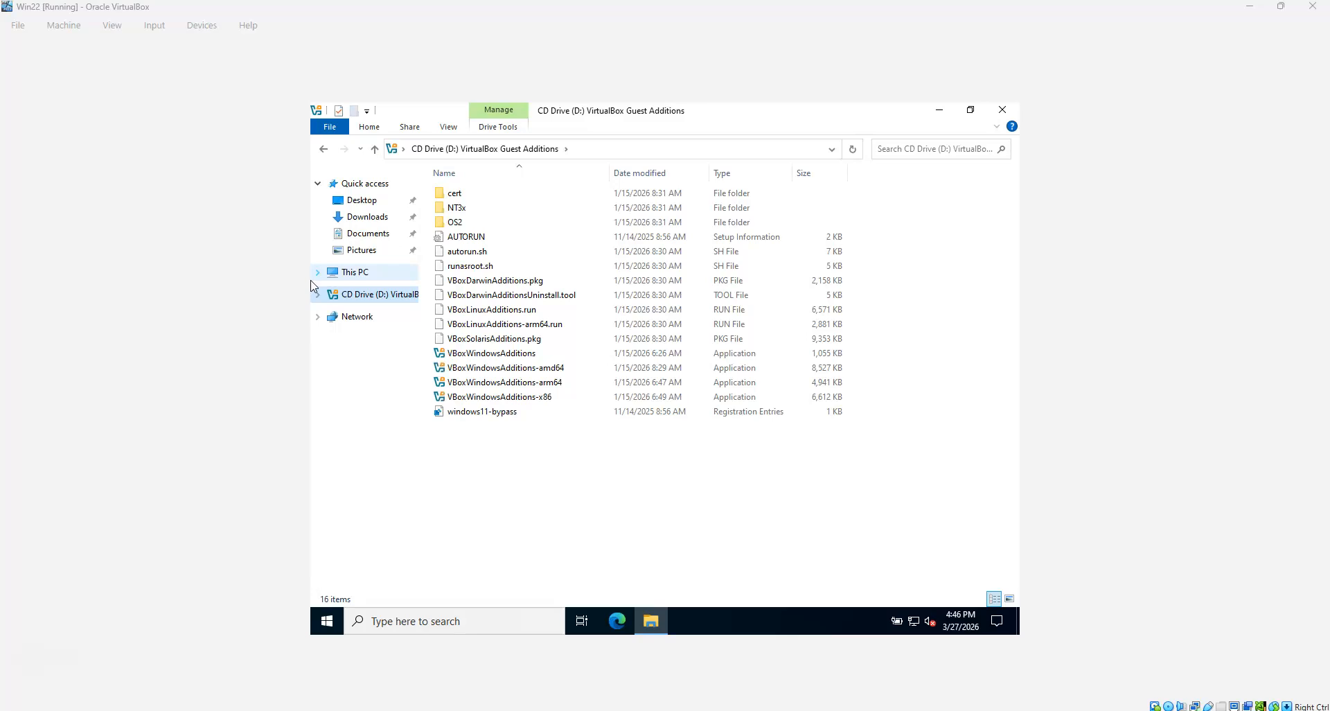
left_click(533, 370)
right_click(534, 374)
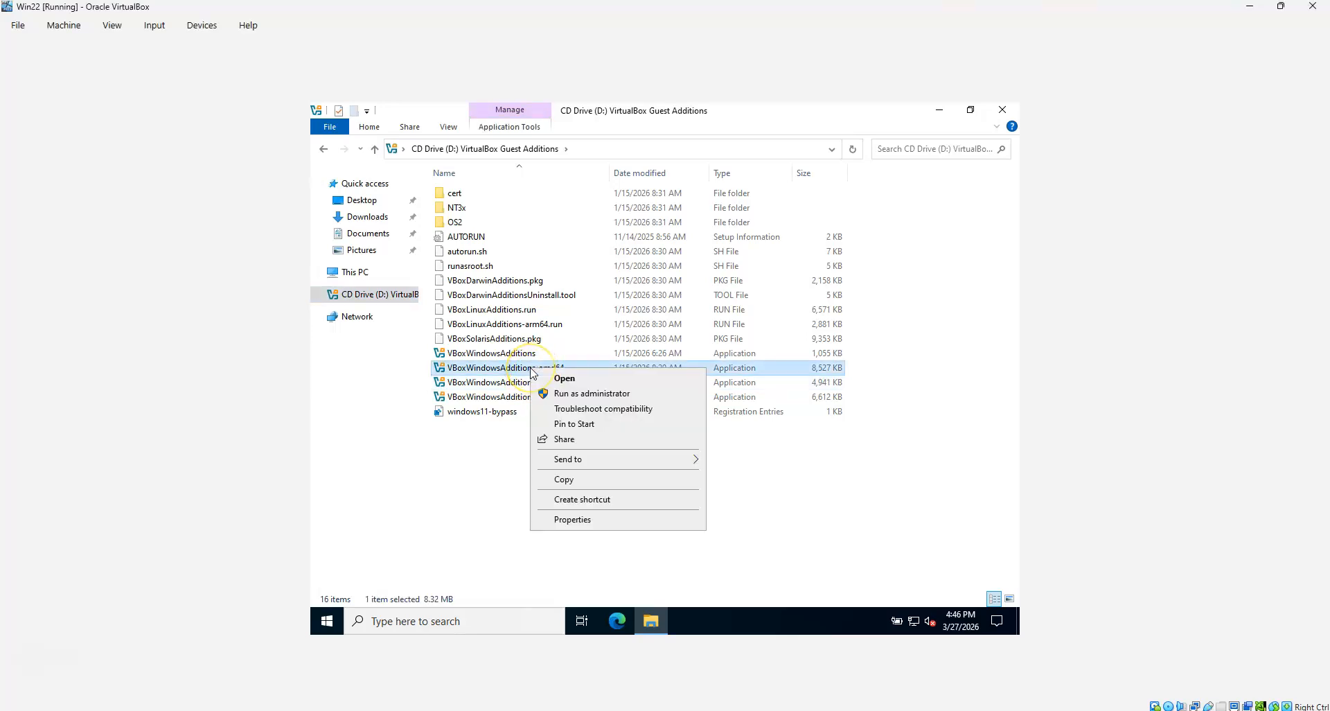
left_click(555, 377)
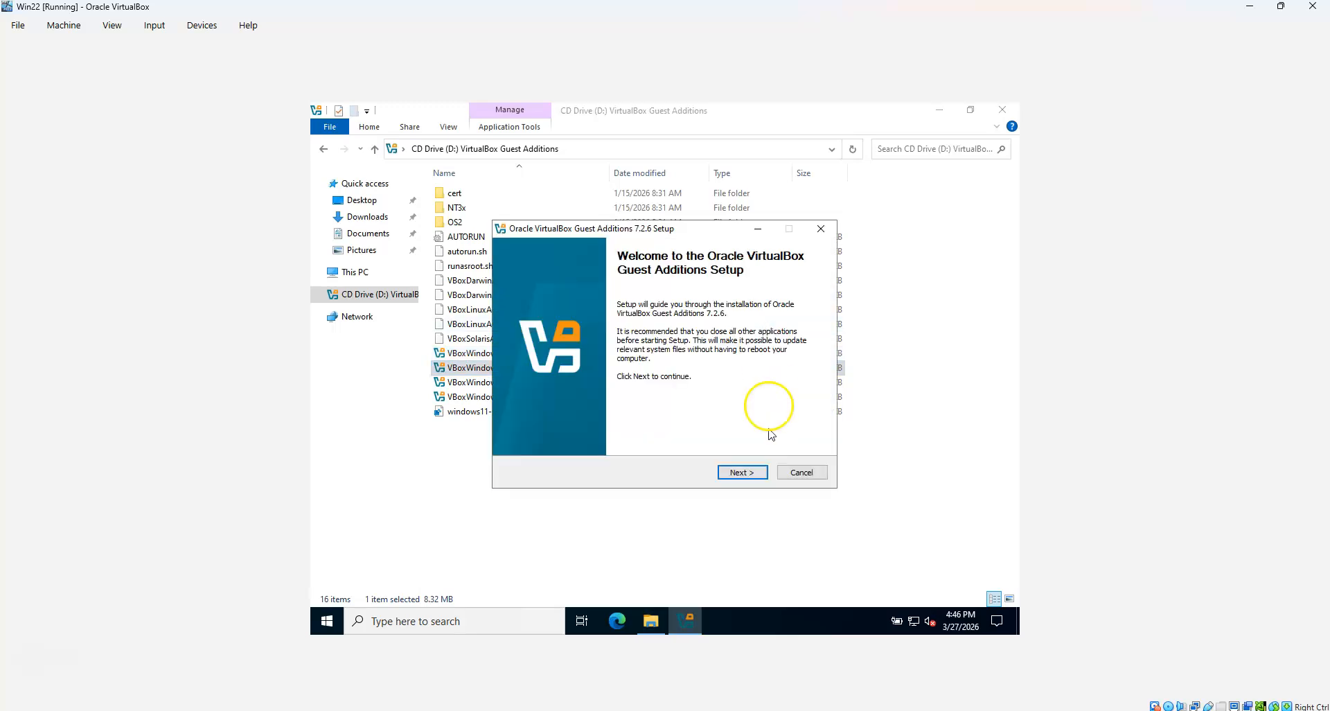
Go through the setup wizard, keeping the default install folder, and start installing
left_click(752, 474)
left_click(736, 477)
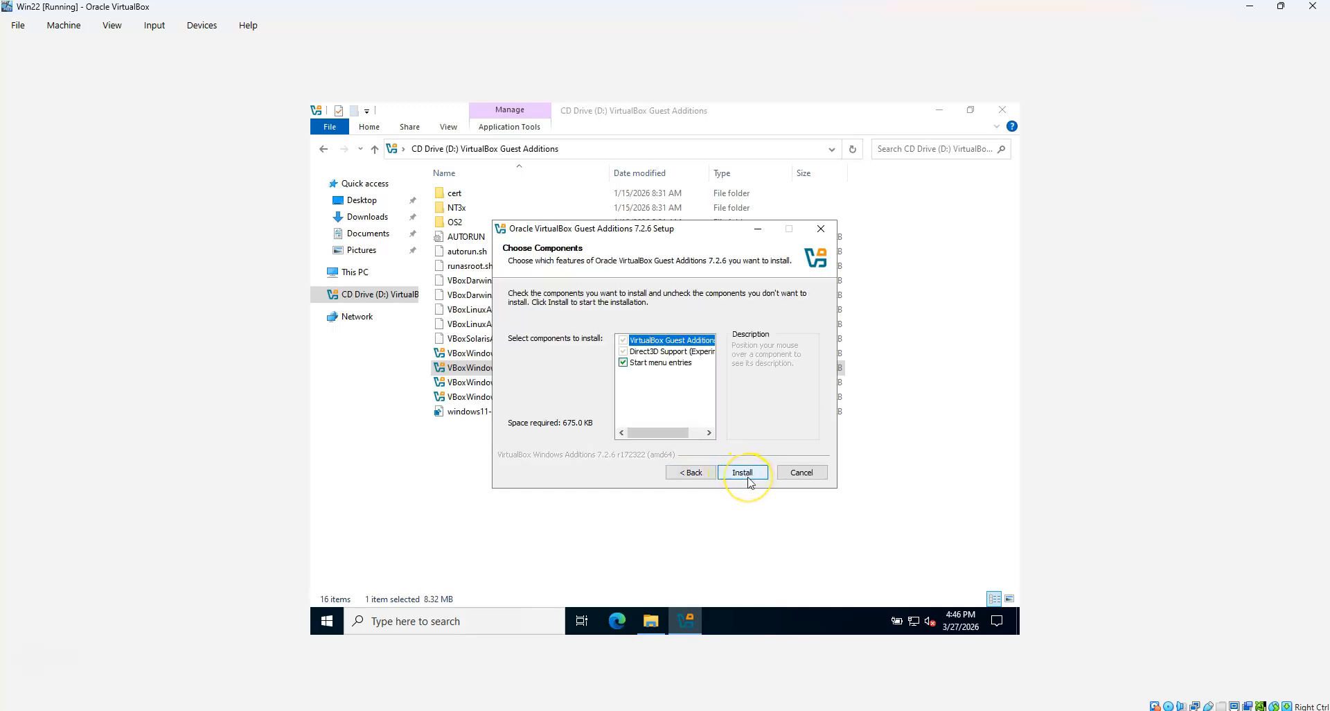
left_click(743, 474)
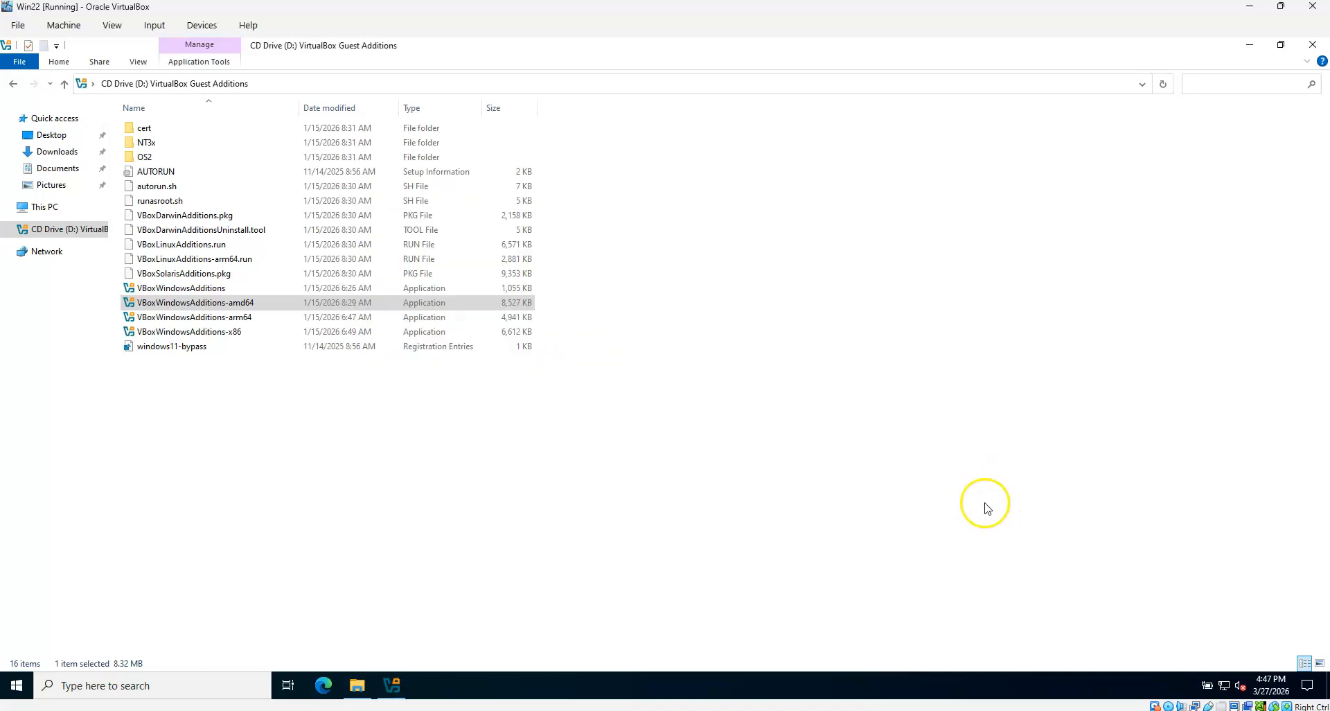
Open Windows Defender Firewall and finish the Guest Additions setup, choosing to reboot later
key("super")
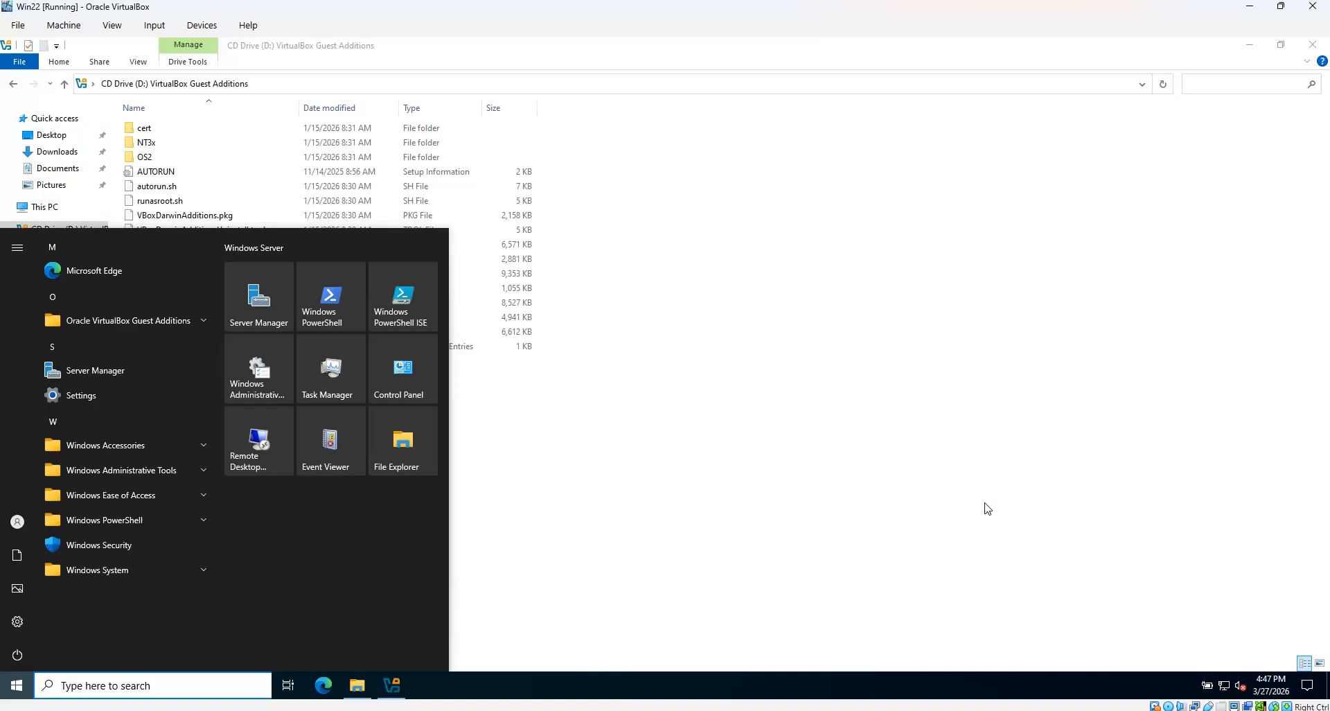
type("firewall")
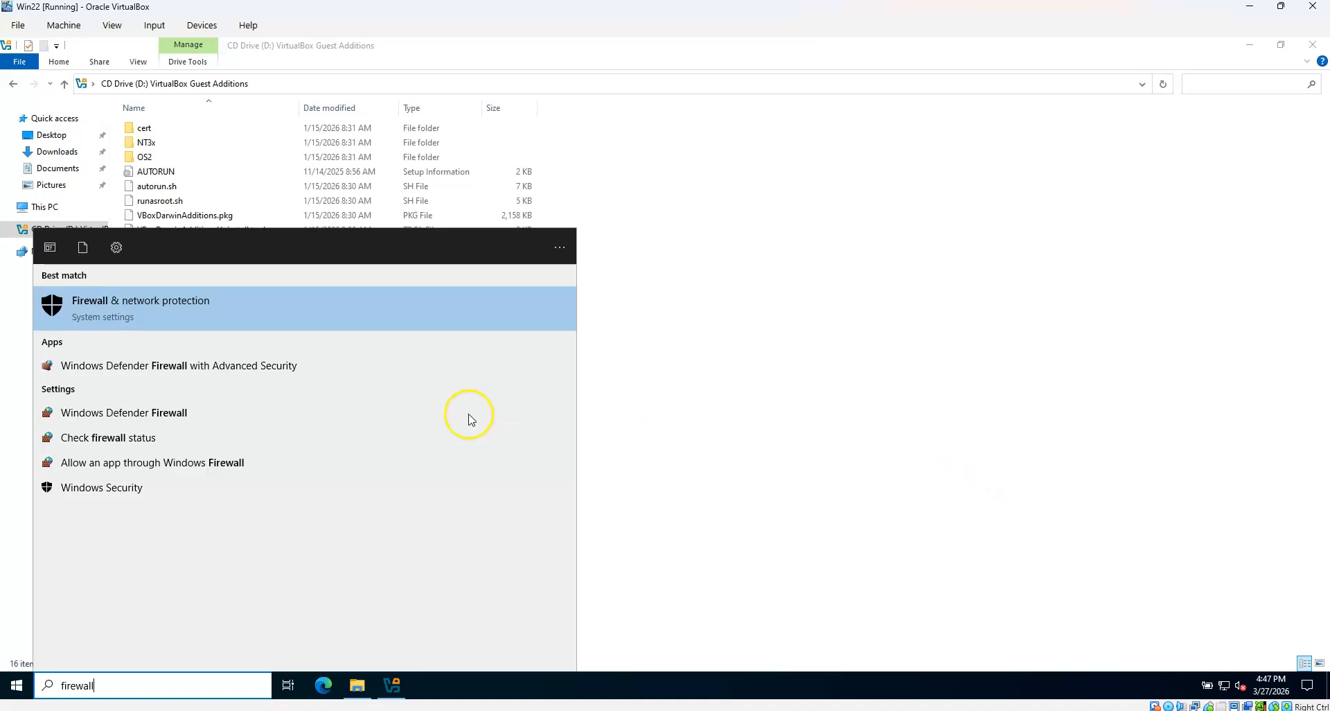
left_click(146, 416)
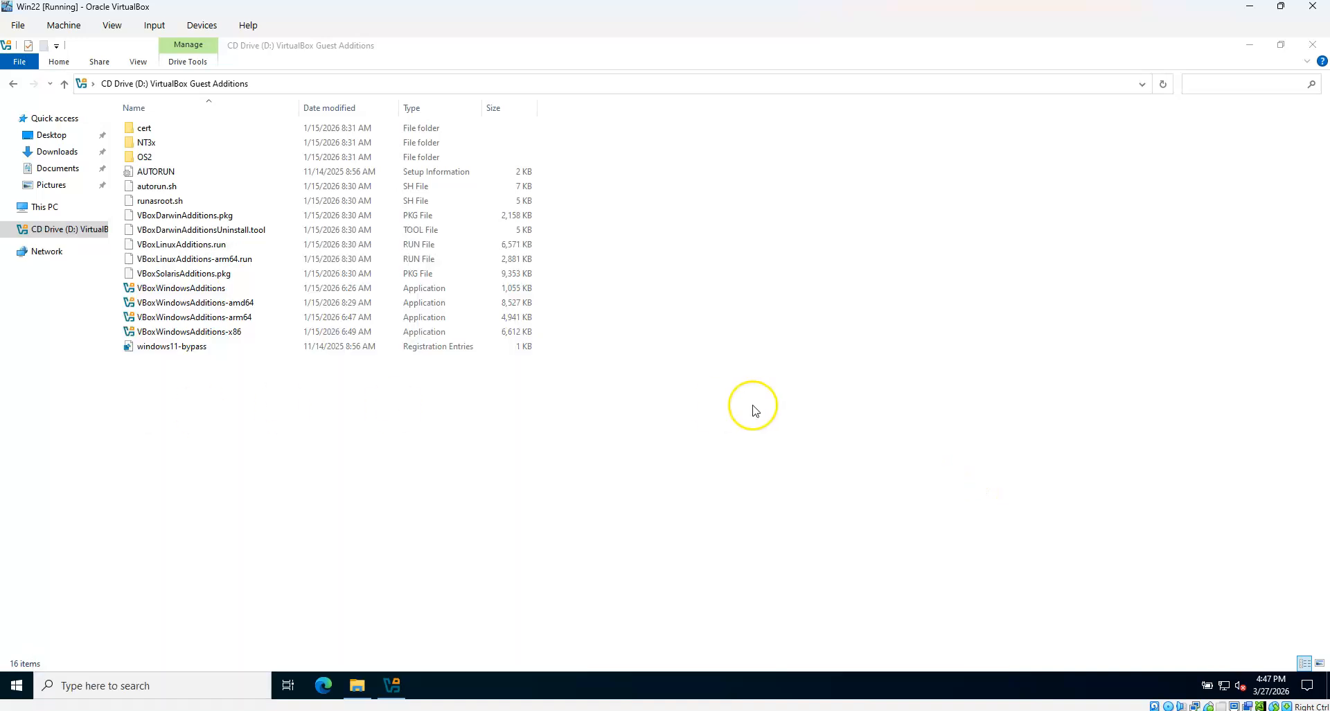
left_click(401, 686)
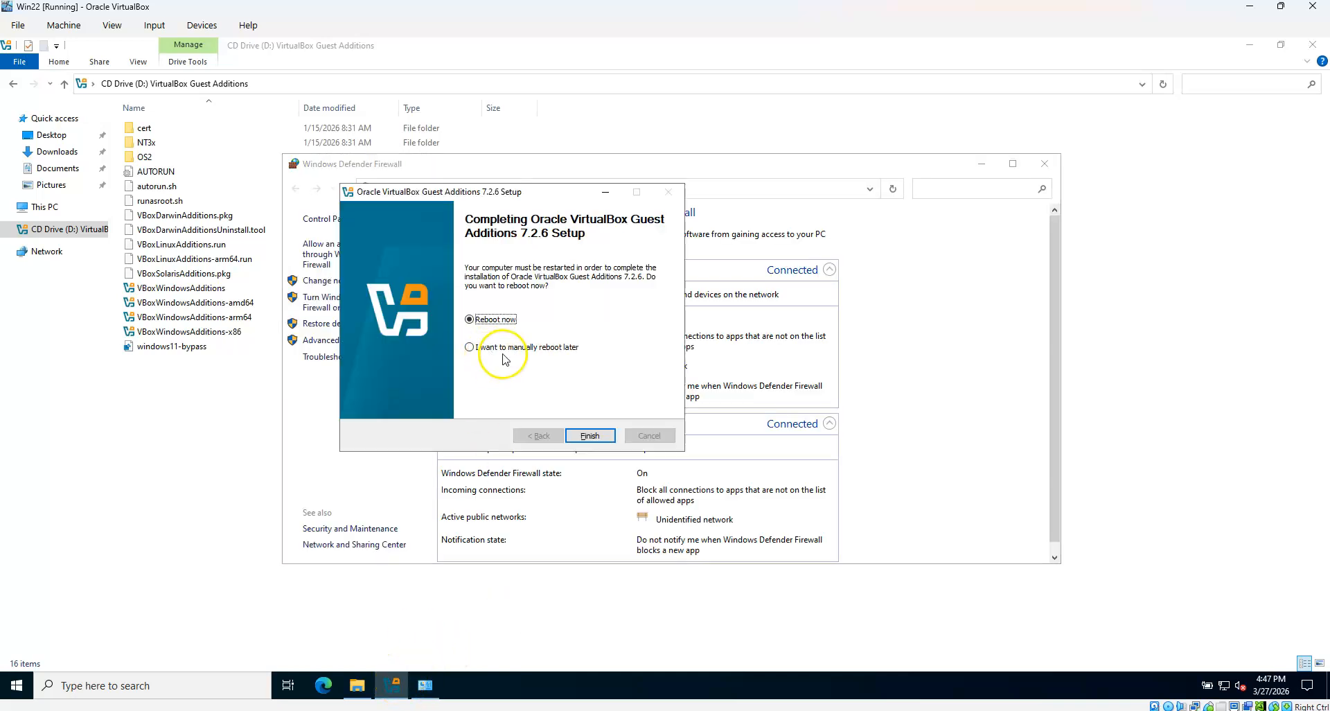
left_click(598, 439)
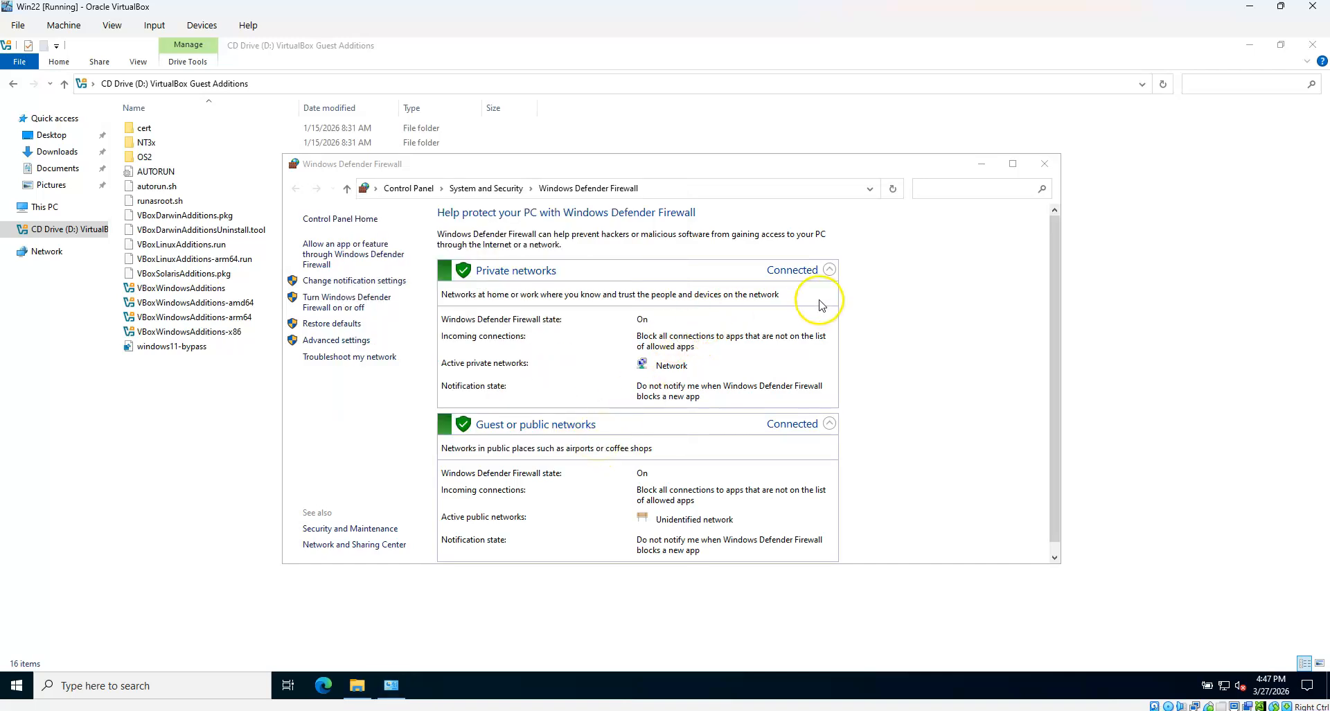
Turn Windows Defender Firewall off for private and public networks and close it
left_click(342, 304)
left_click(580, 320)
left_click(562, 402)
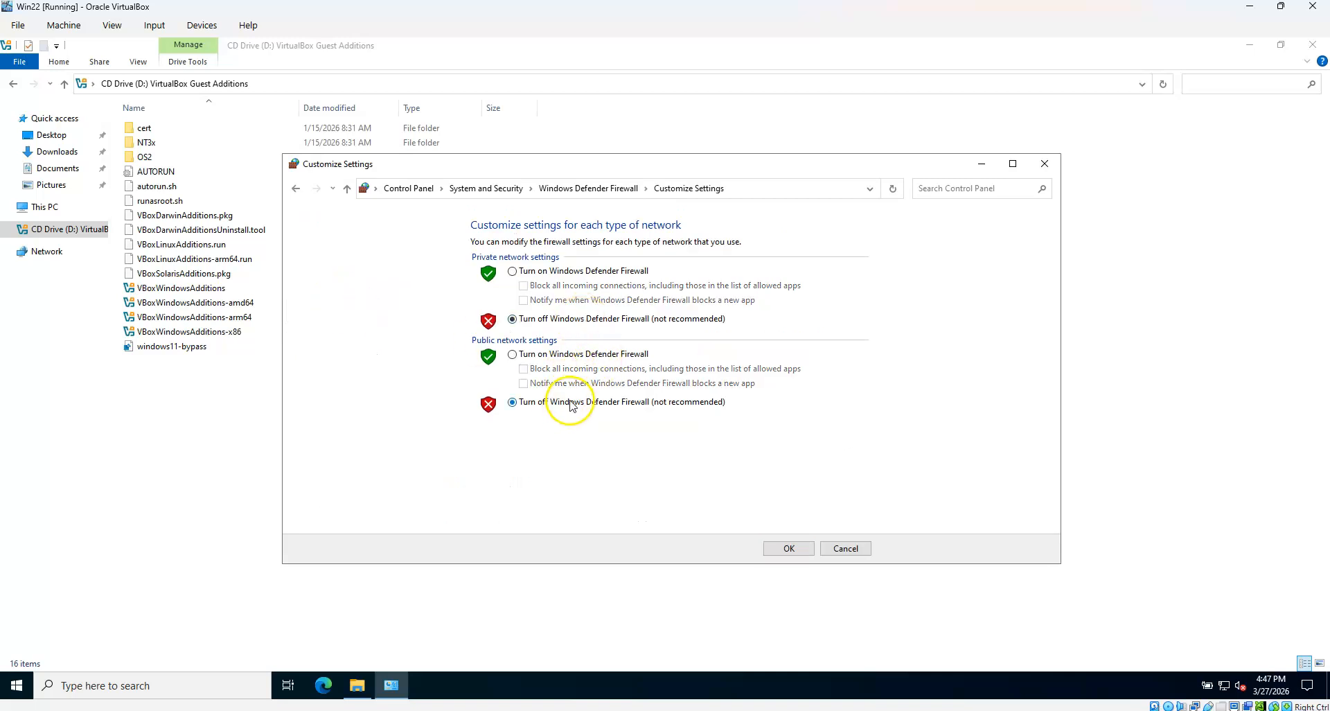
left_click(791, 548)
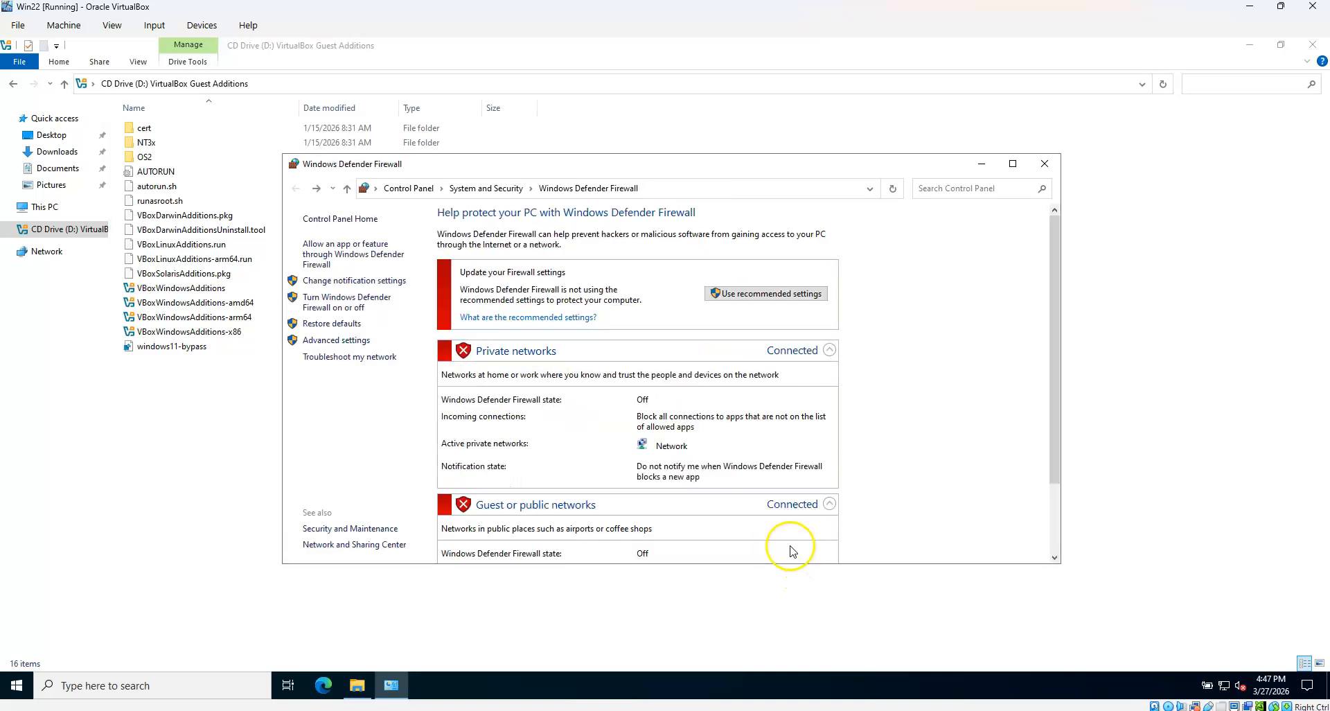
left_click(1045, 163)
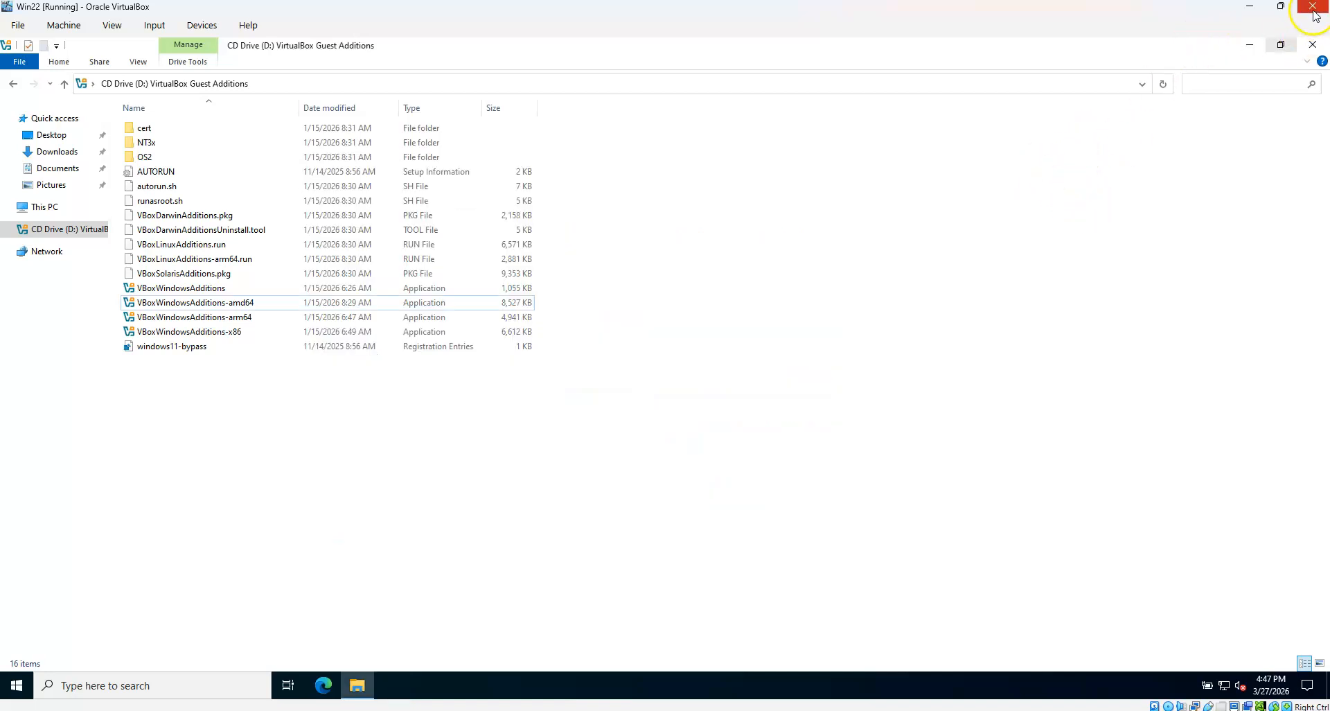
left_click(1314, 8)
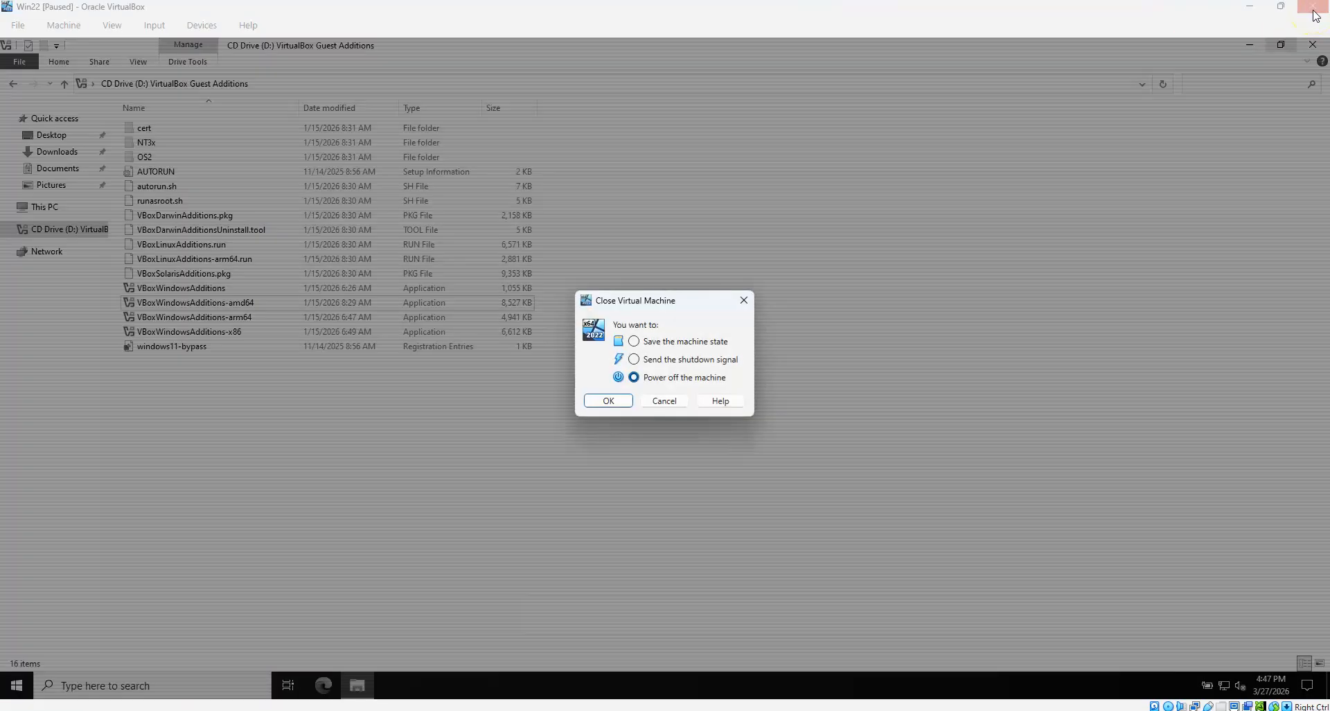
left_click(744, 300)
Close File Explorer and open the network adapters list from Network & Internet settings
left_click(1313, 47)
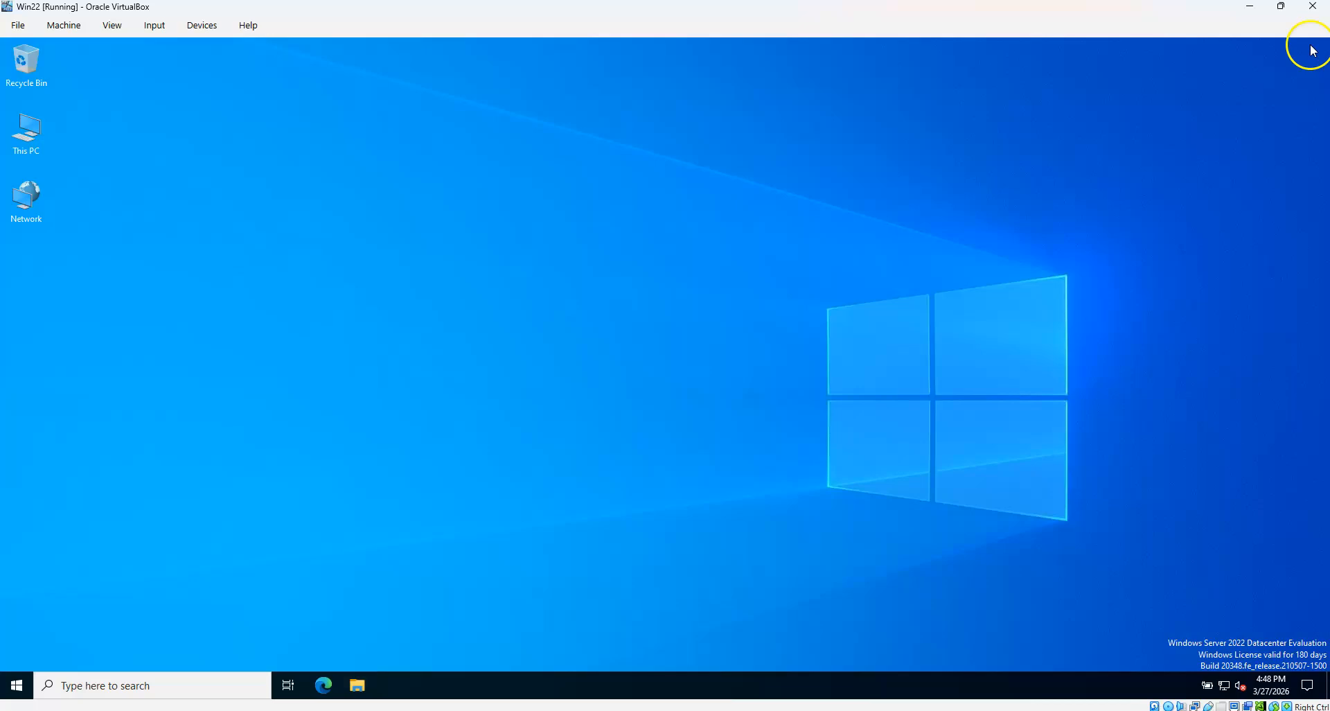
right_click(1224, 688)
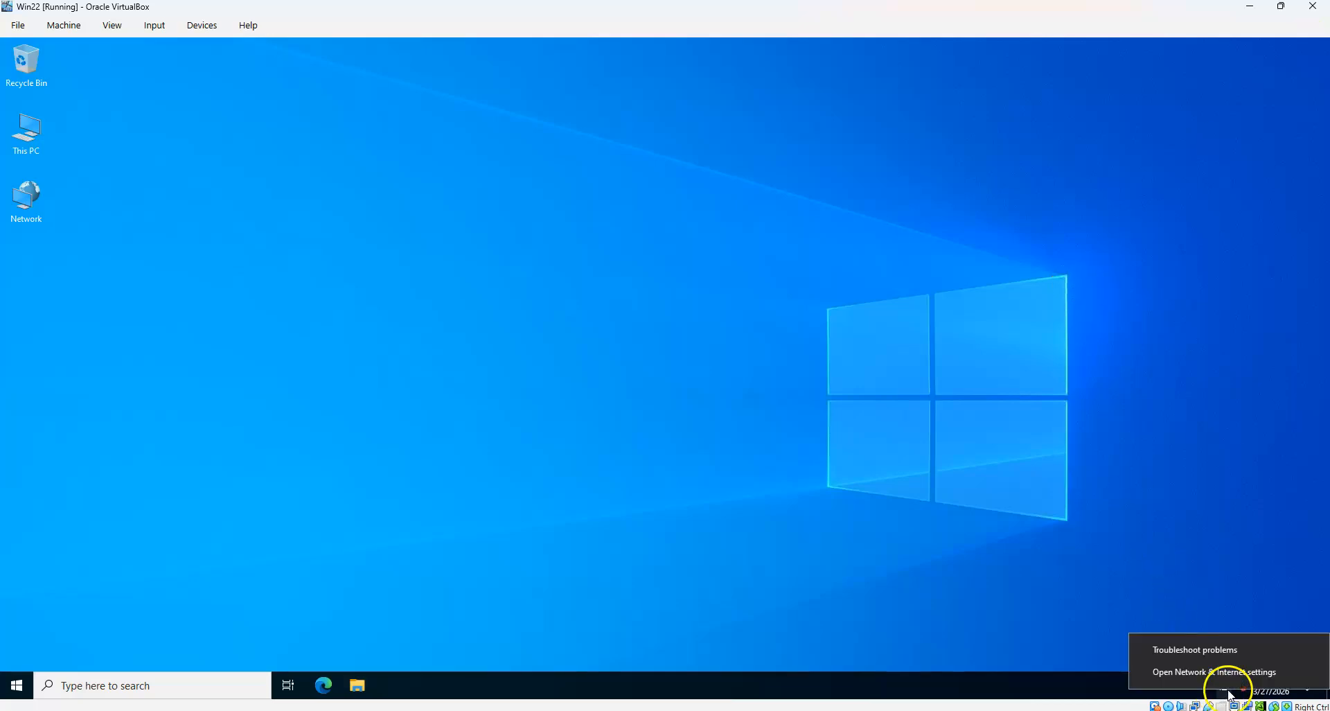
left_click(1225, 676)
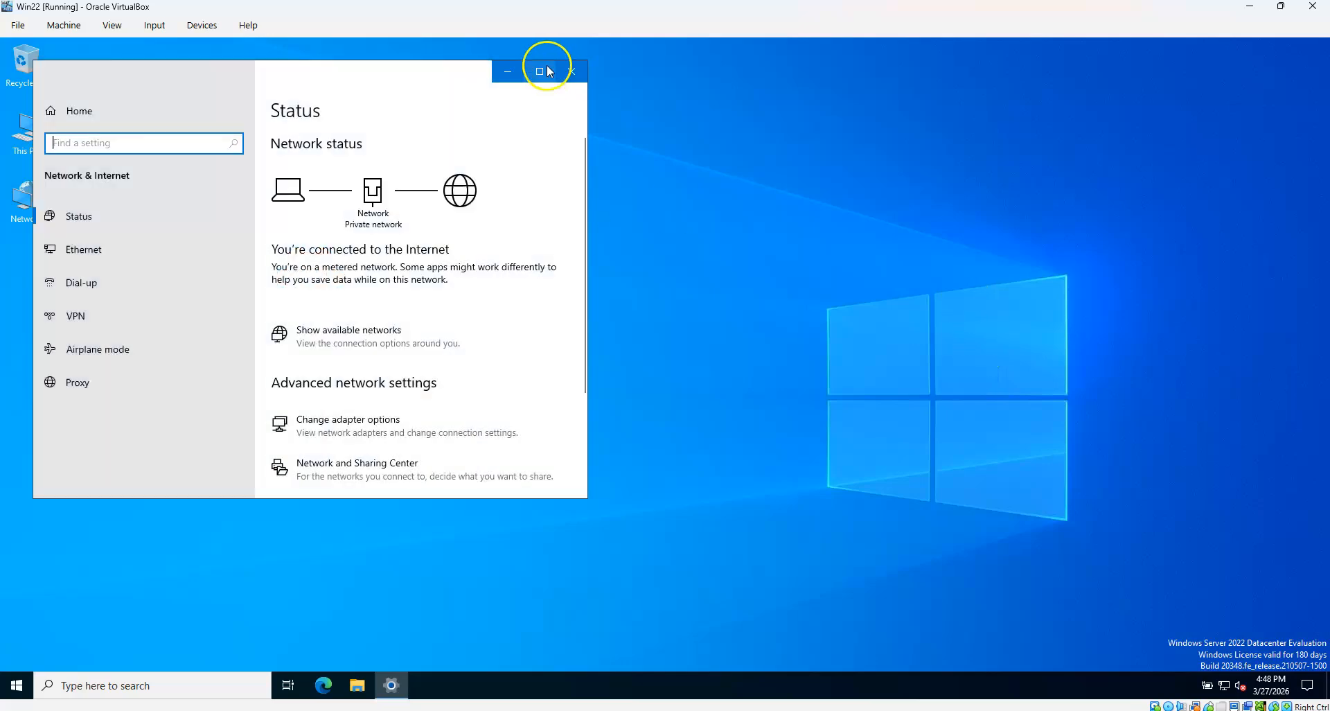
left_click(538, 67)
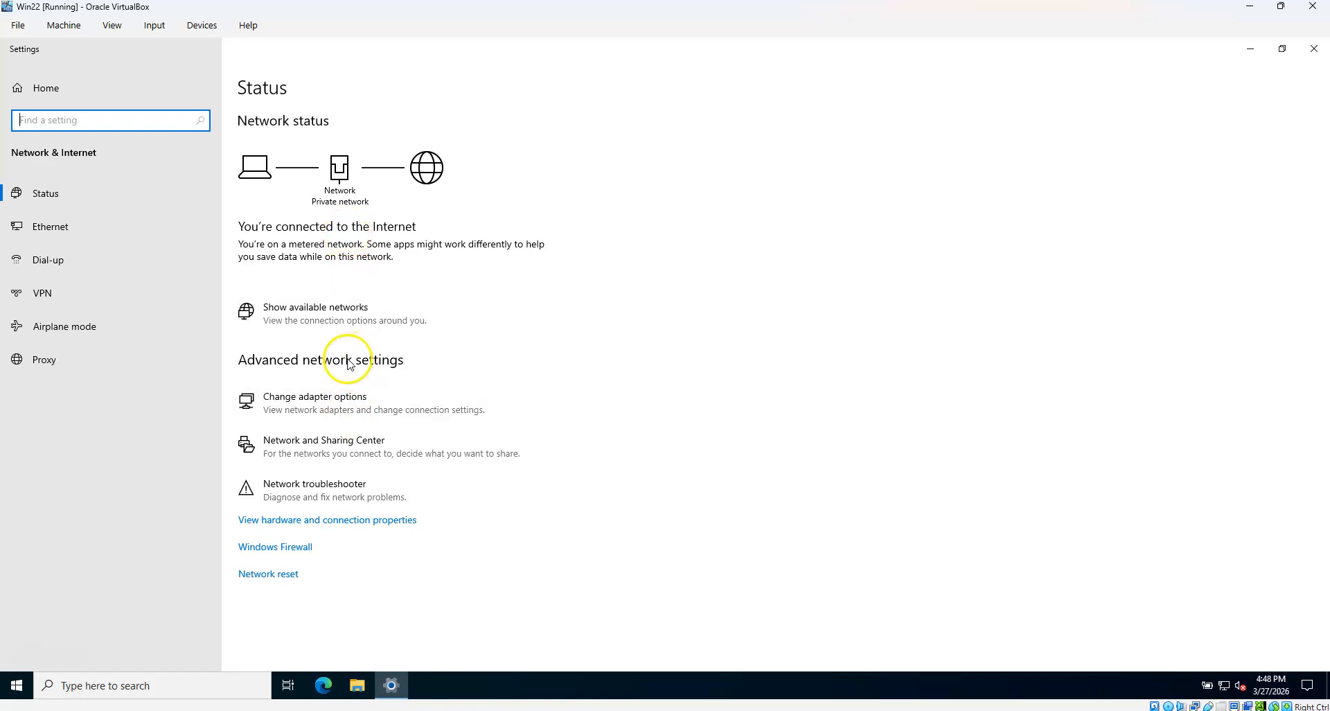
left_click(312, 400)
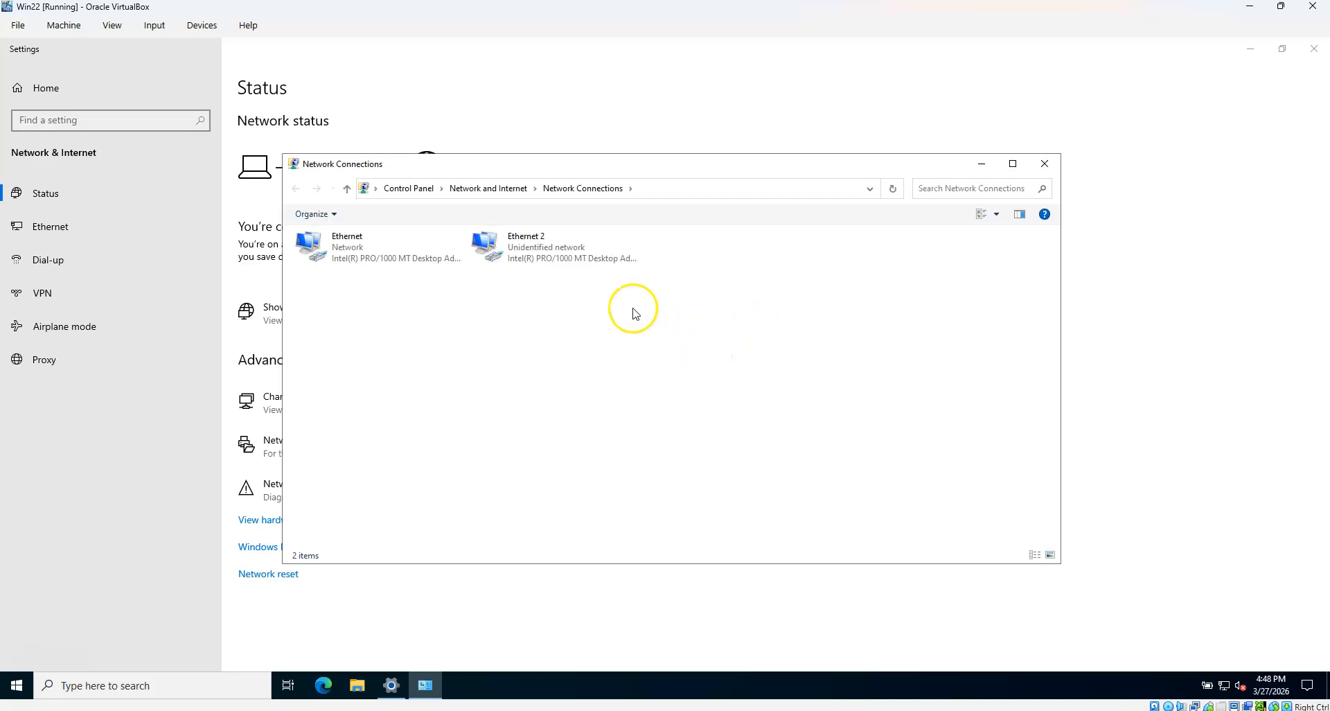
Check the Ethernet adapter's status details, showing IPv4 10.0.3.15, then close them
left_click(359, 253)
right_click(362, 251)
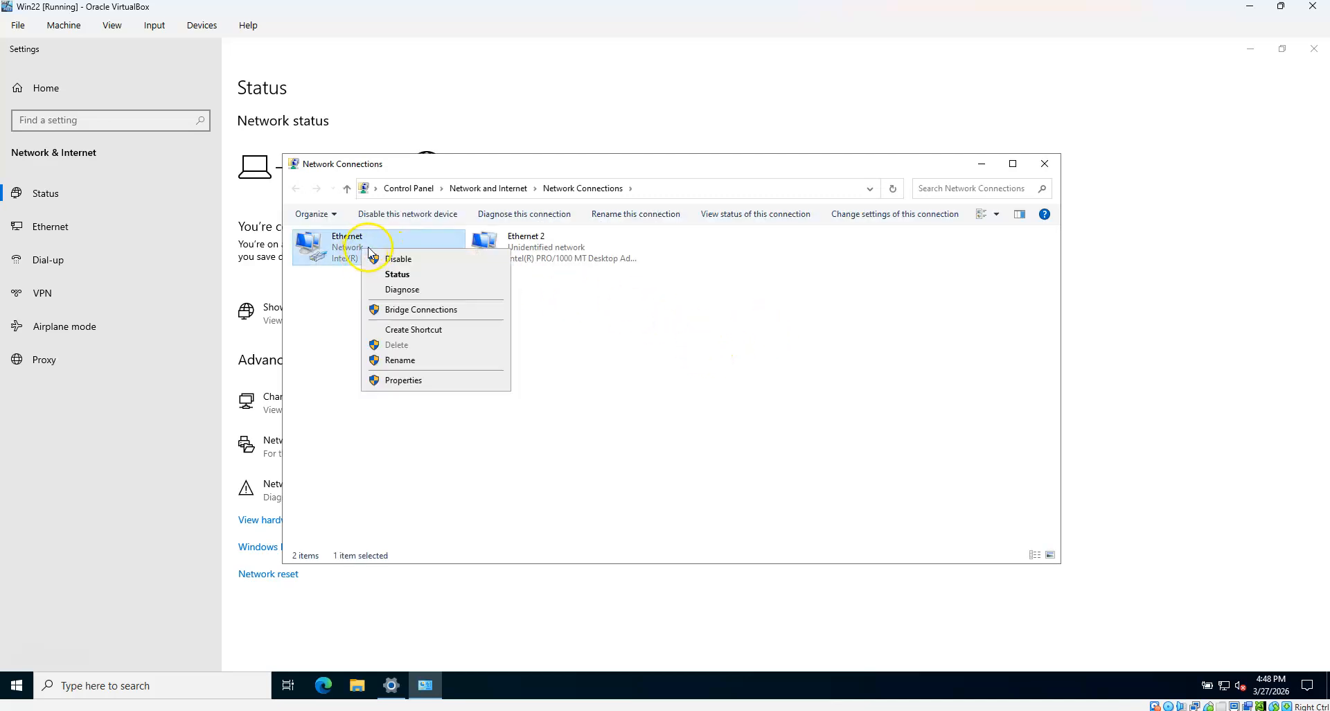
left_click(395, 274)
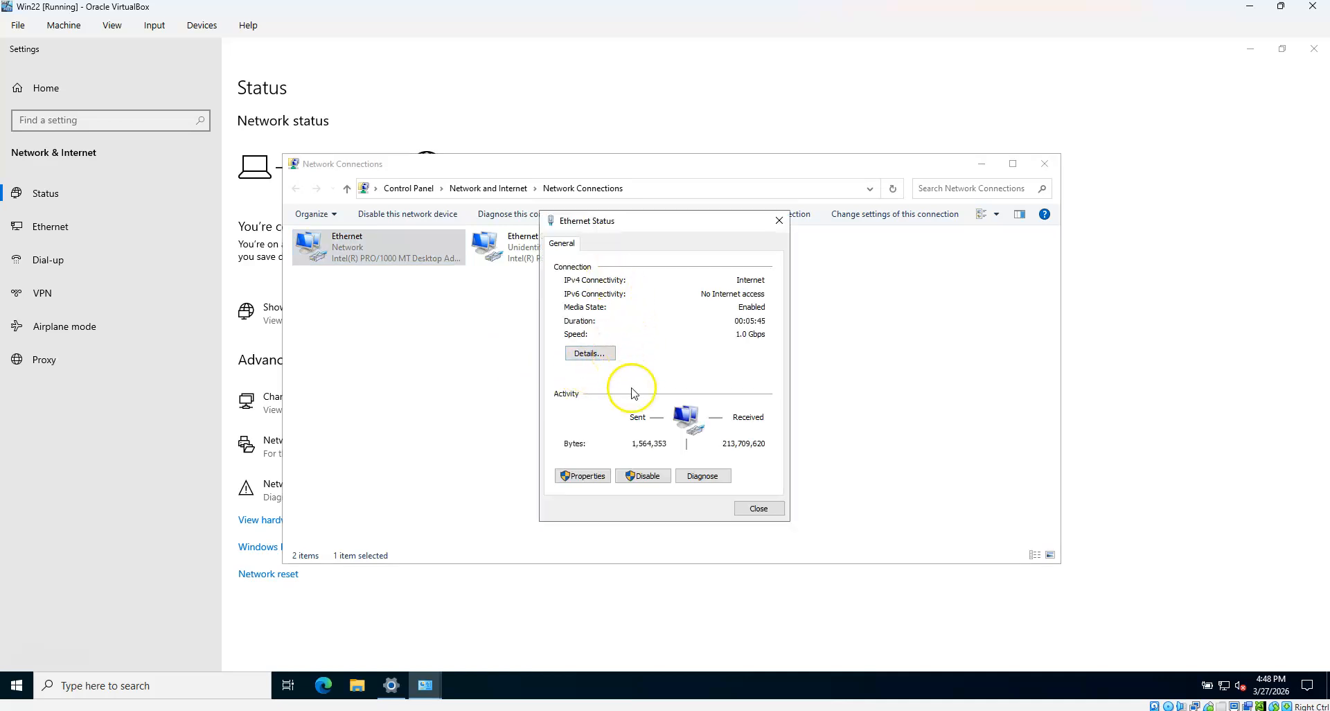
left_click(590, 353)
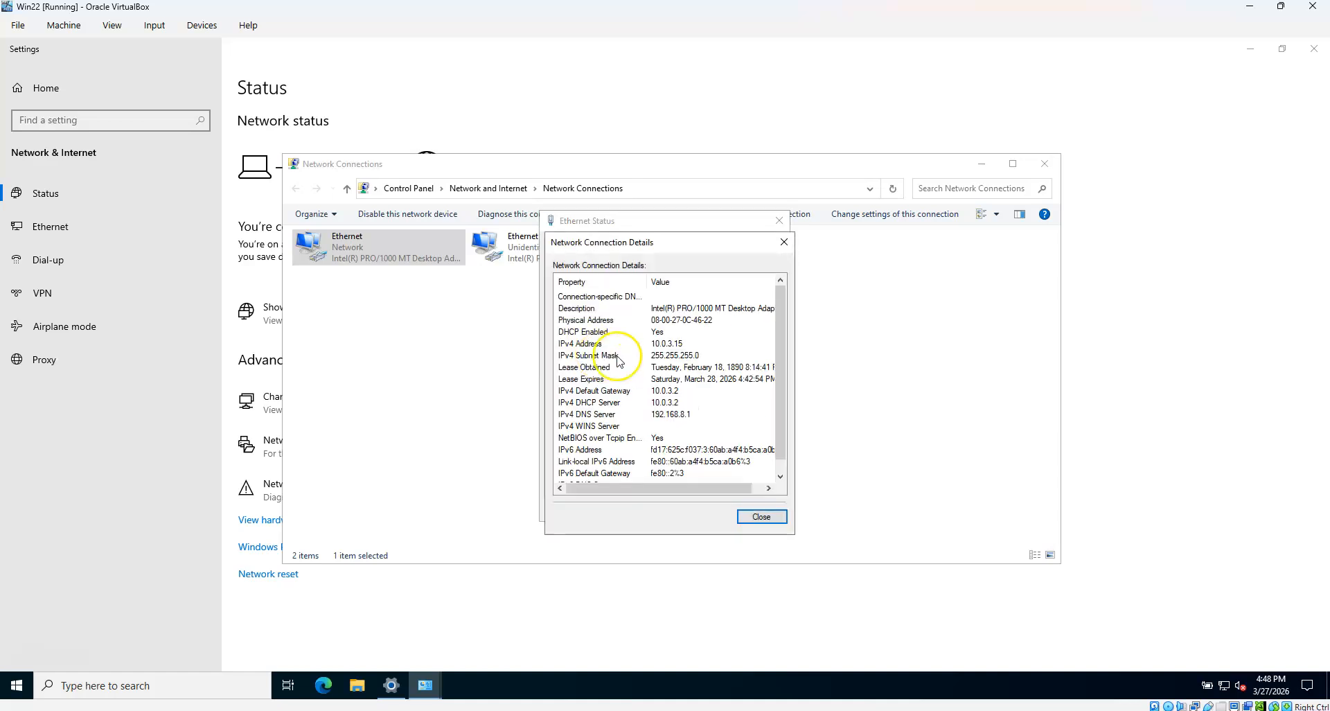
scroll(719, 348, "down", 1)
left_click(761, 516)
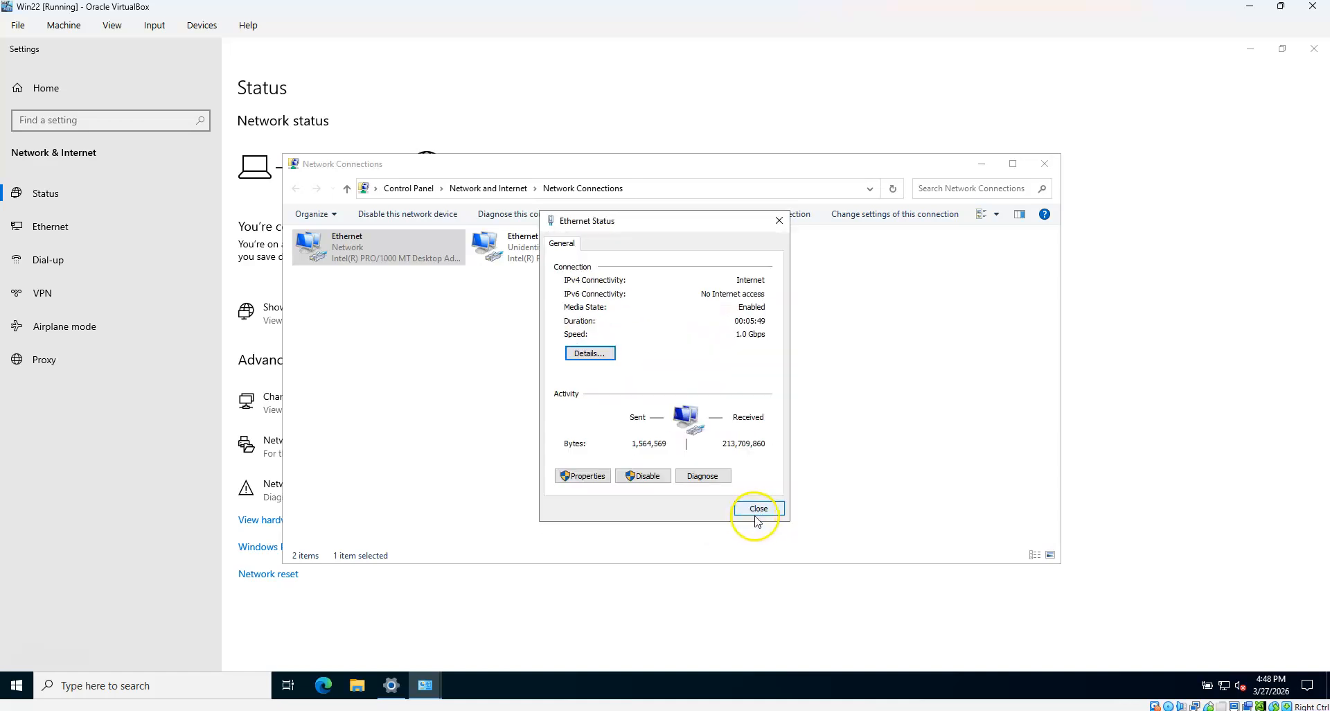
left_click(761, 521)
Give Ethernet 2 static IPv4 192.168.56.160, mask 255.255.255.0, gateway 192.168.56.1
right_click(540, 242)
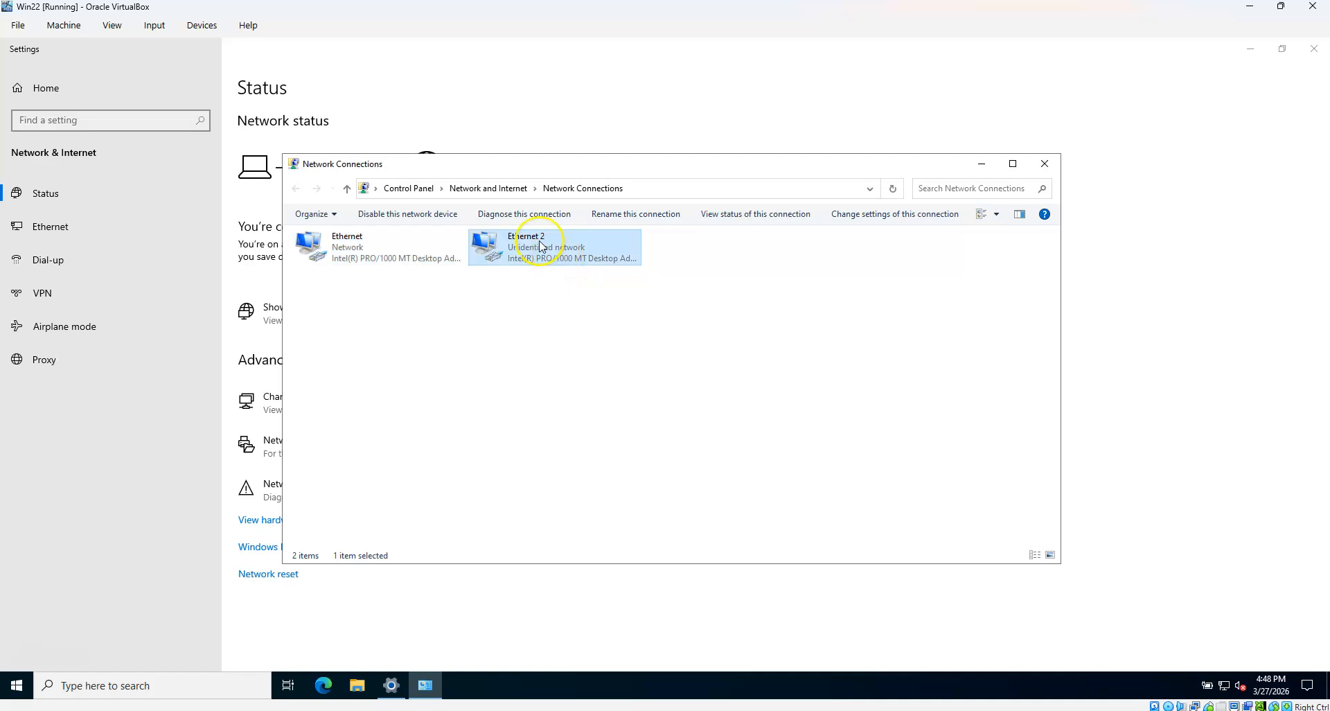
left_click(575, 266)
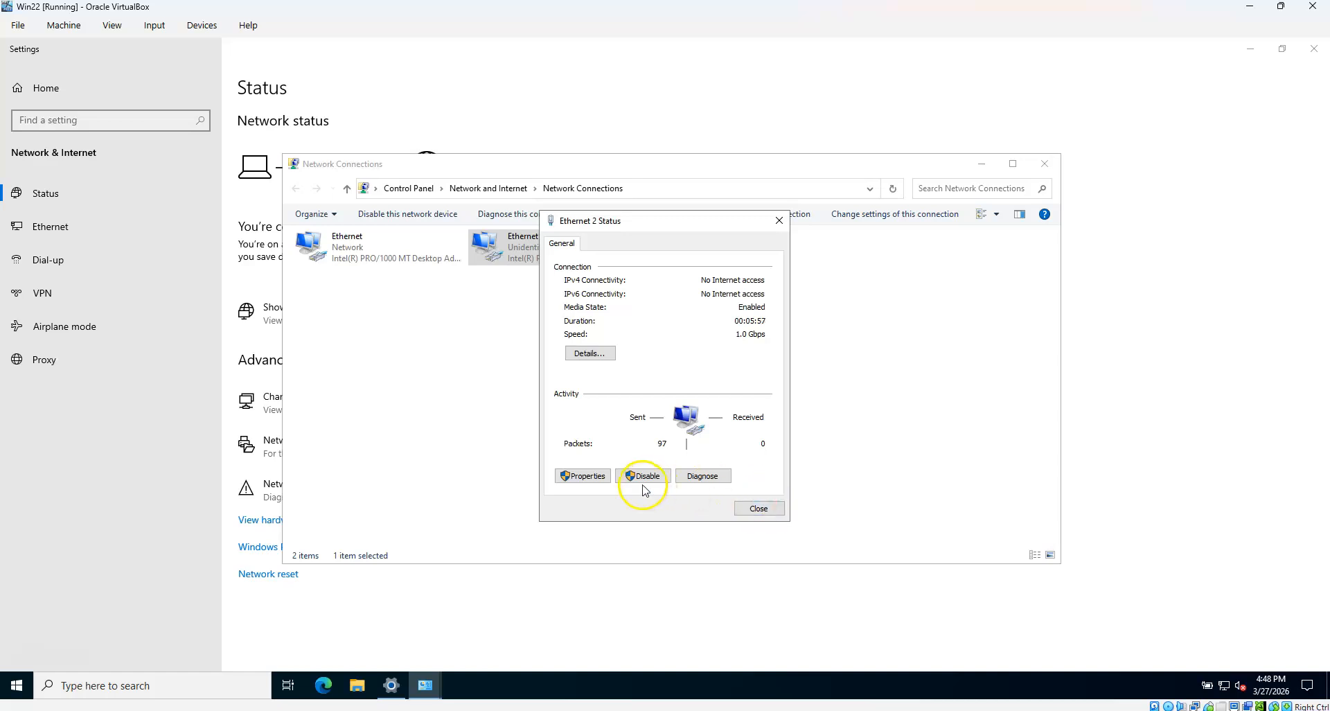
left_click(583, 476)
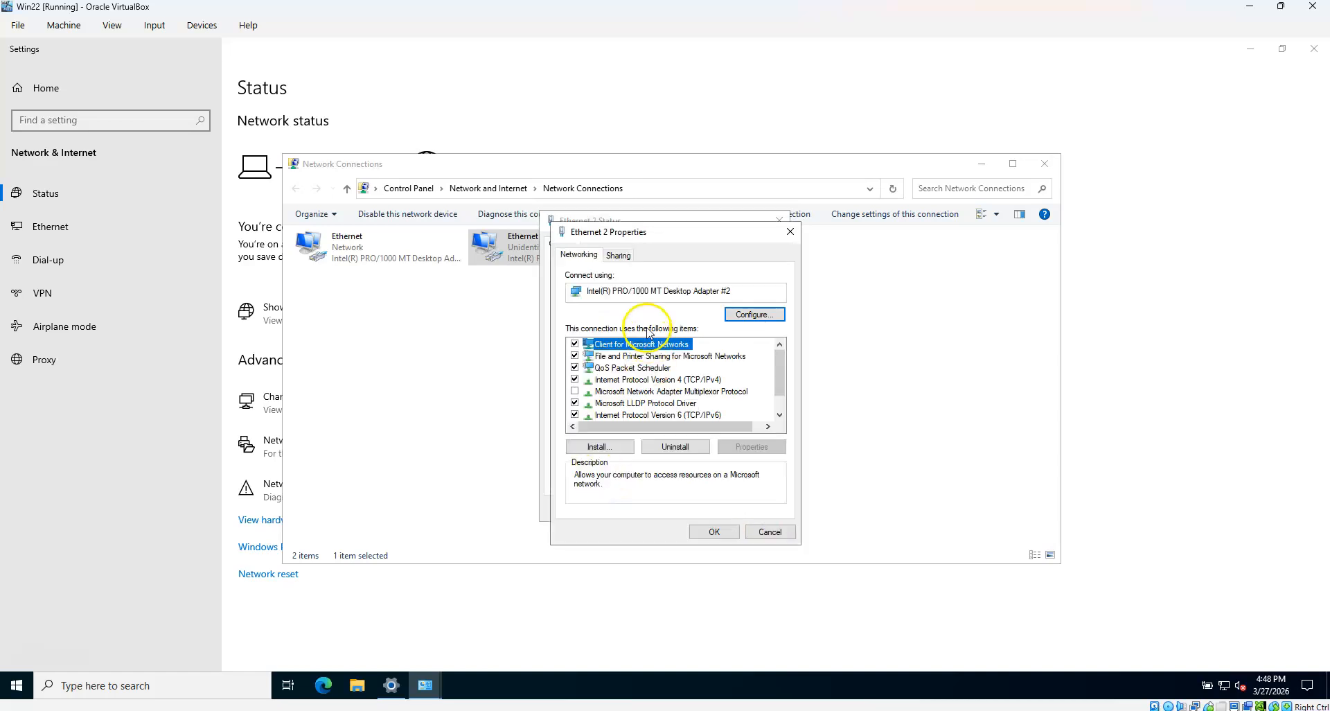
left_click(693, 379)
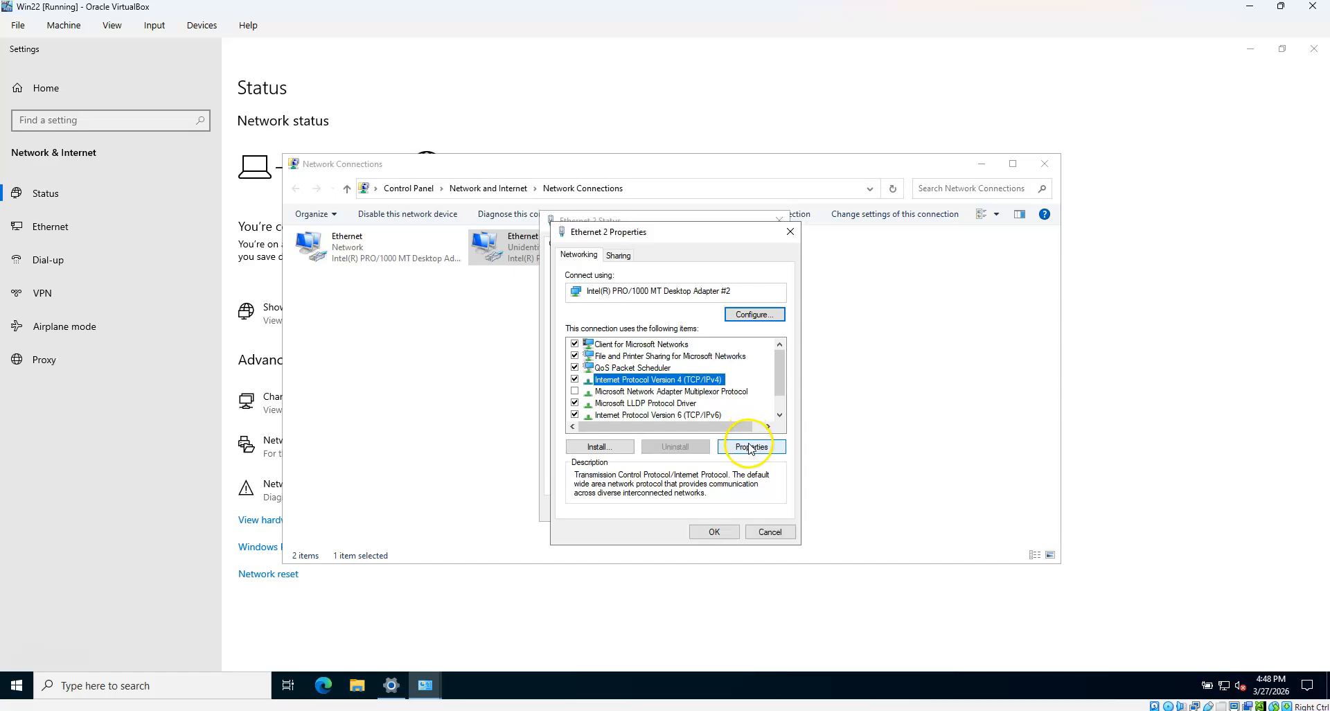
left_click(749, 444)
left_click(671, 388)
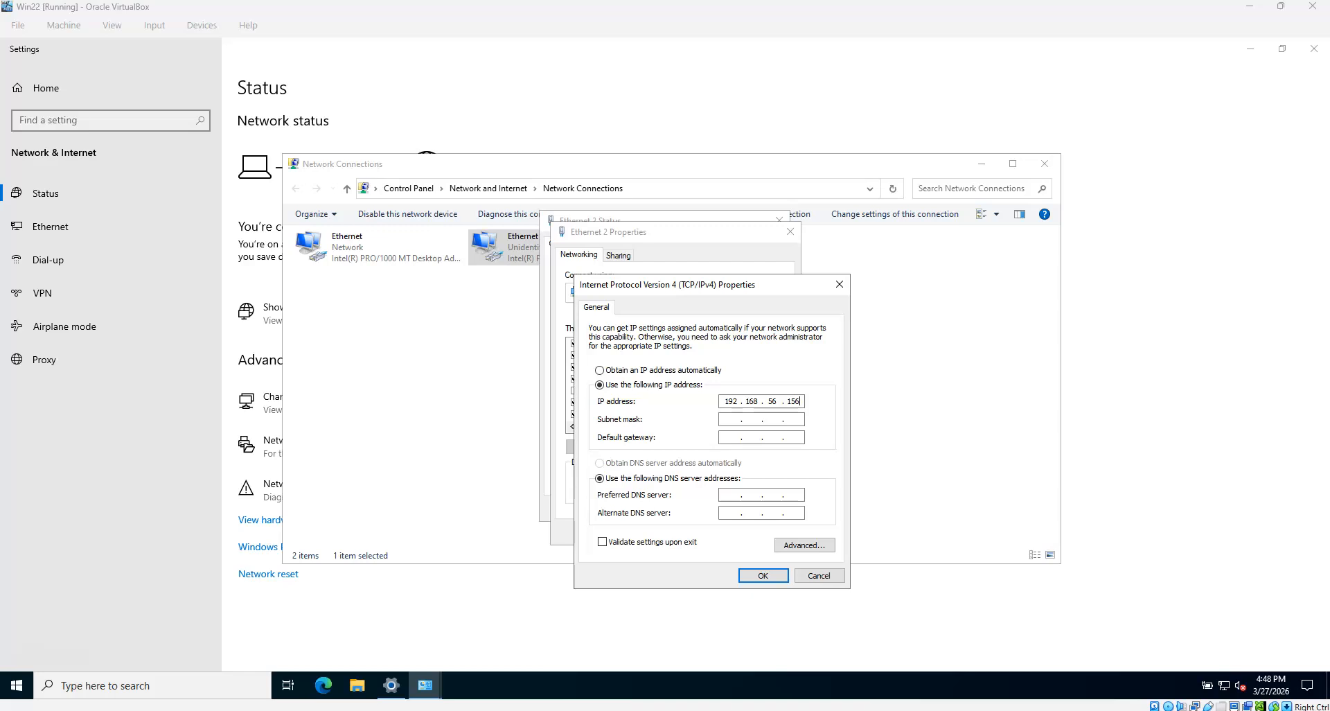
left_click(796, 397)
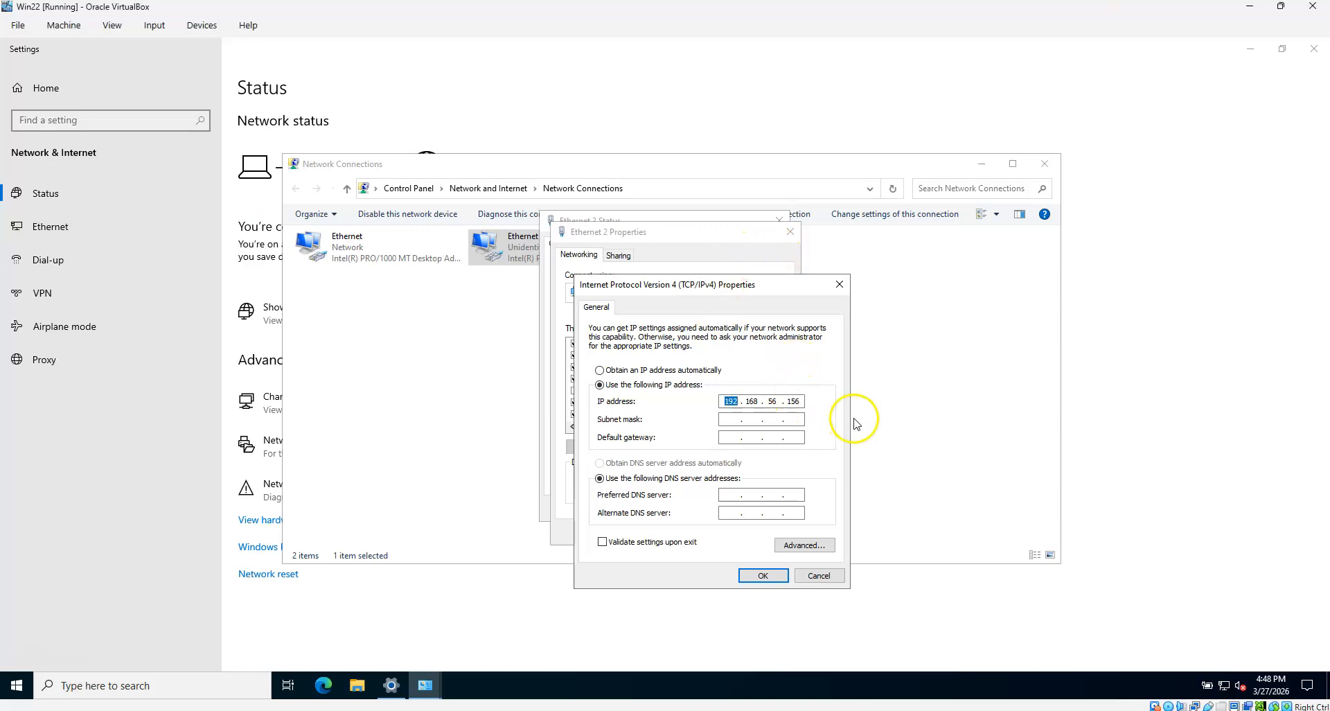
double_click(793, 401)
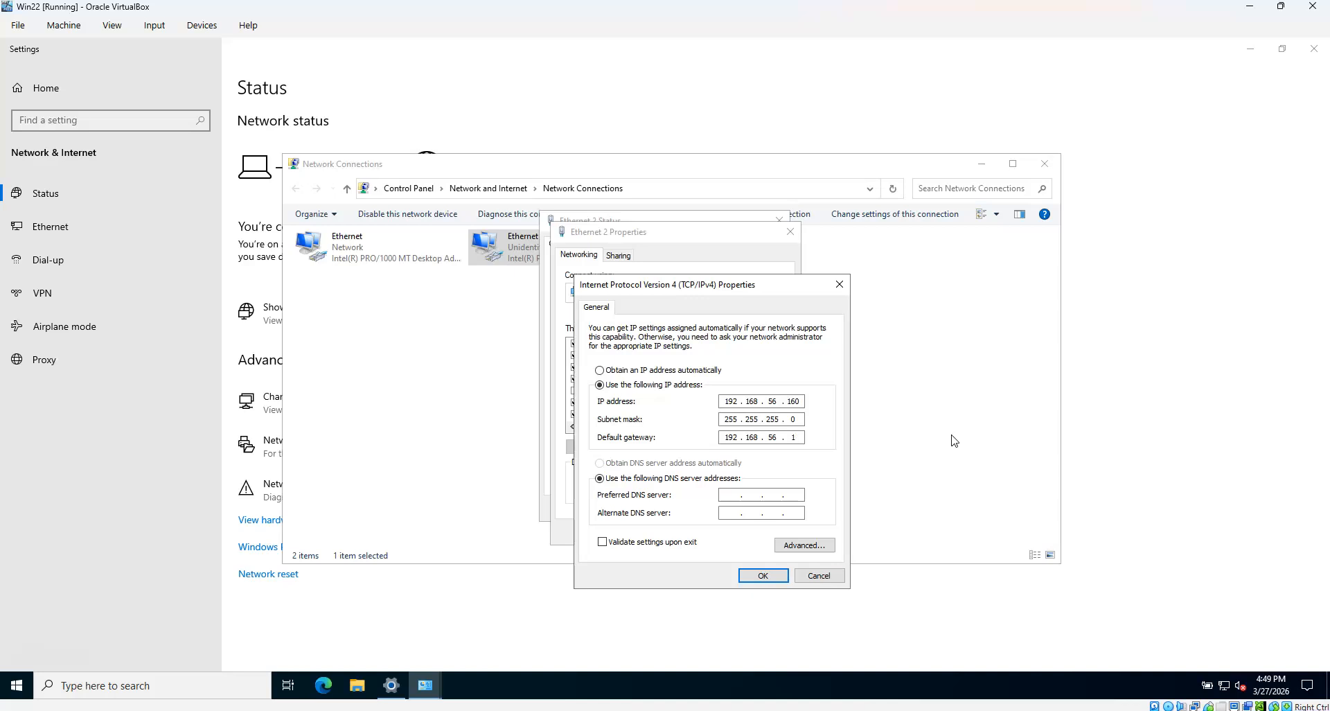
left_click(763, 575)
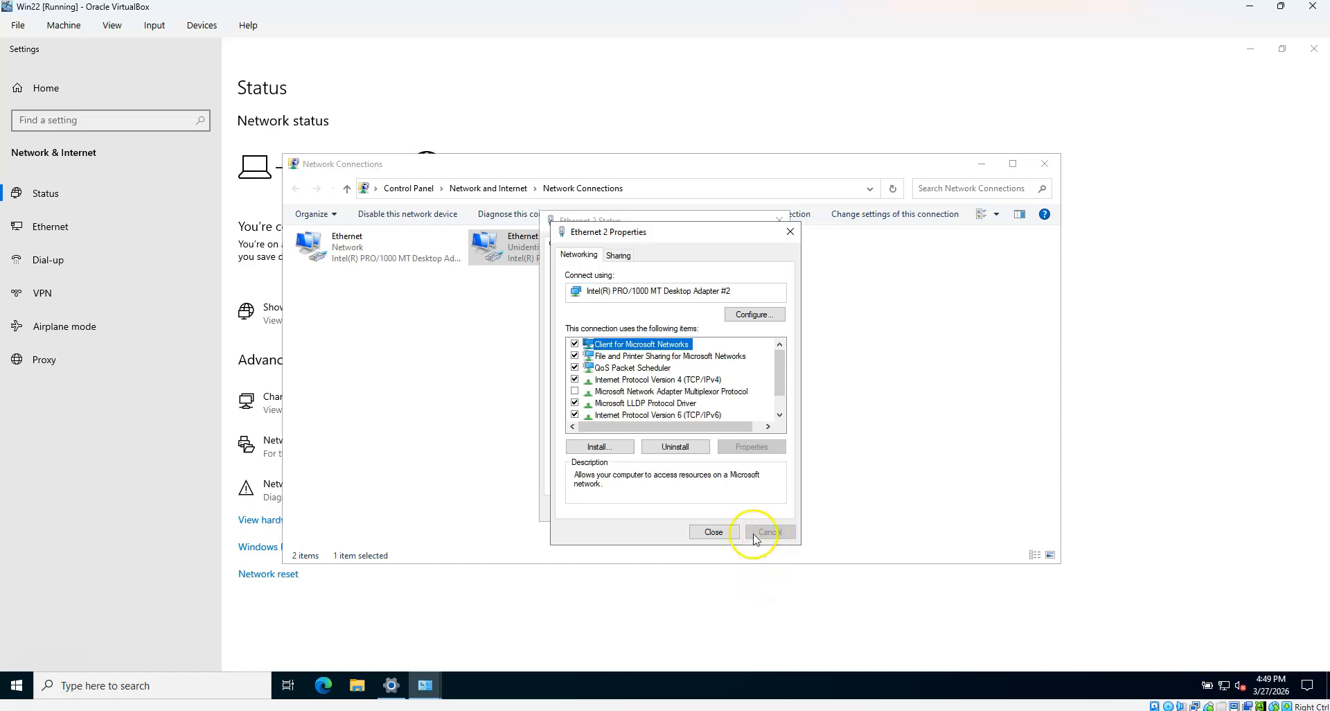
left_click(714, 532)
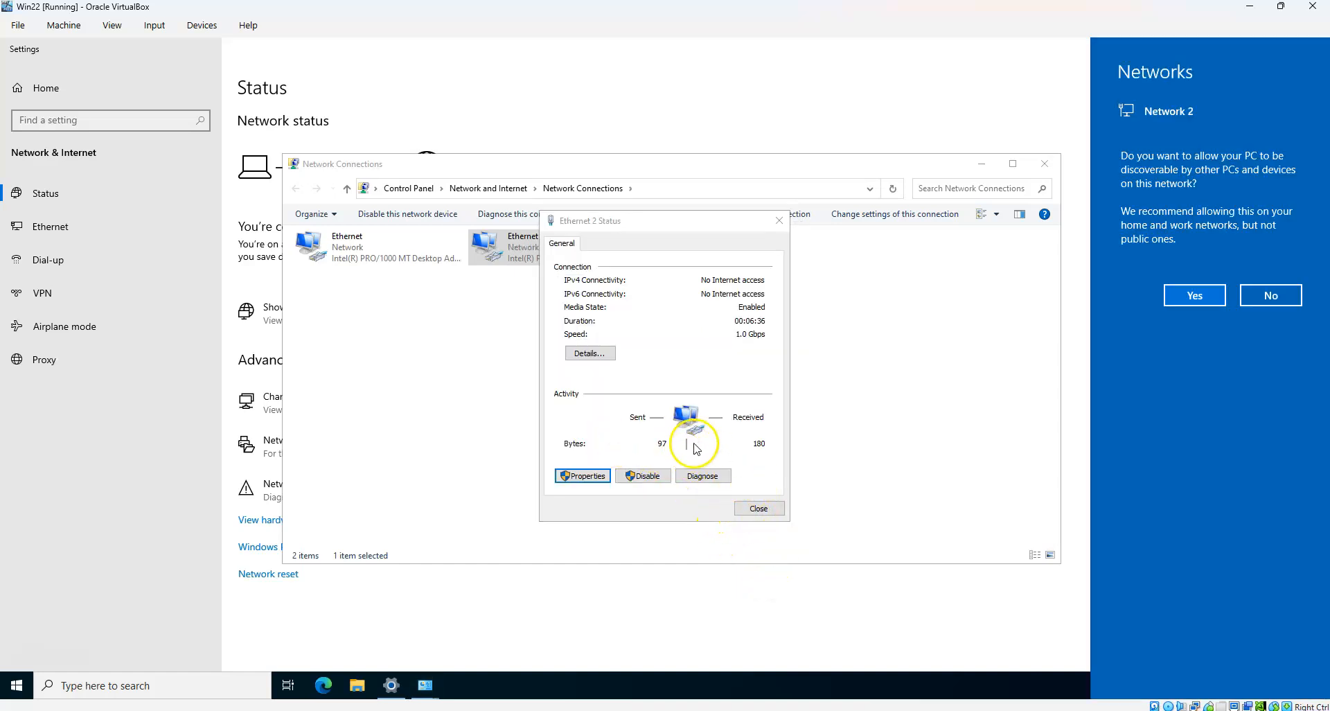
Allow the PC to be discoverable on Network 2 and close the Ethernet 2 status window
left_click(1196, 296)
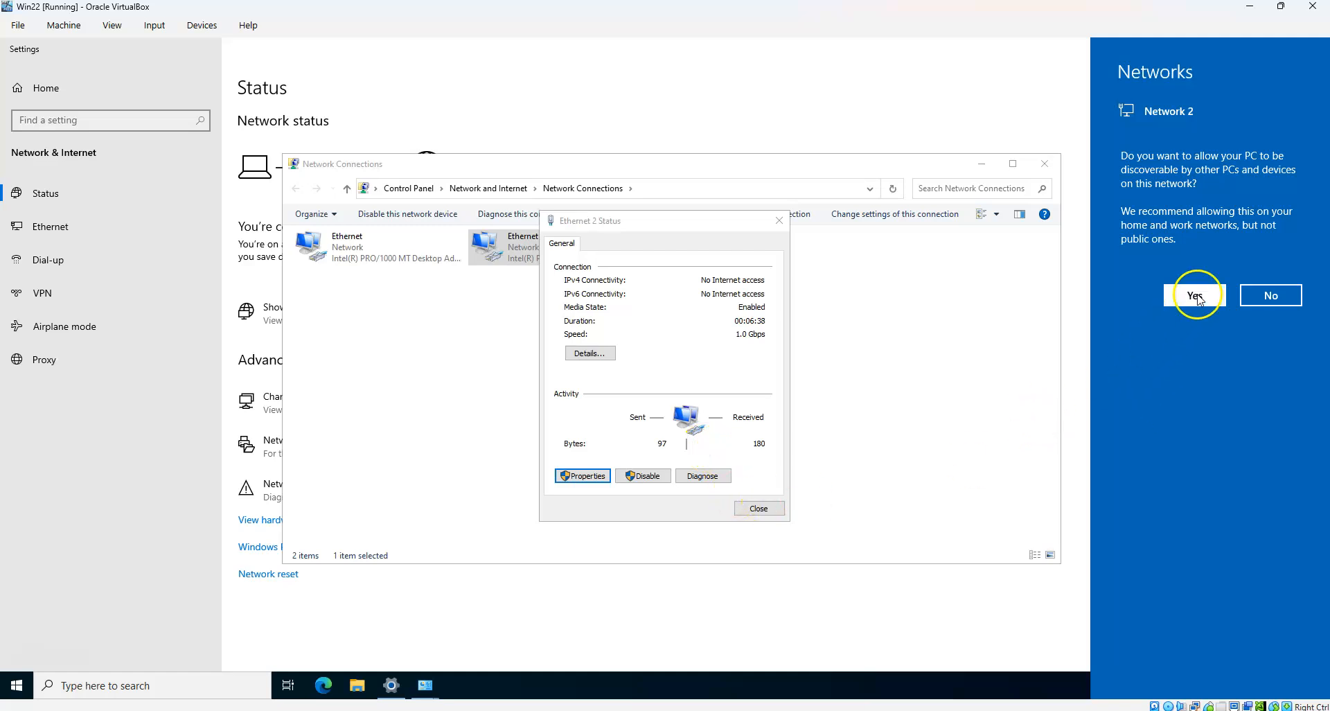
left_click(758, 508)
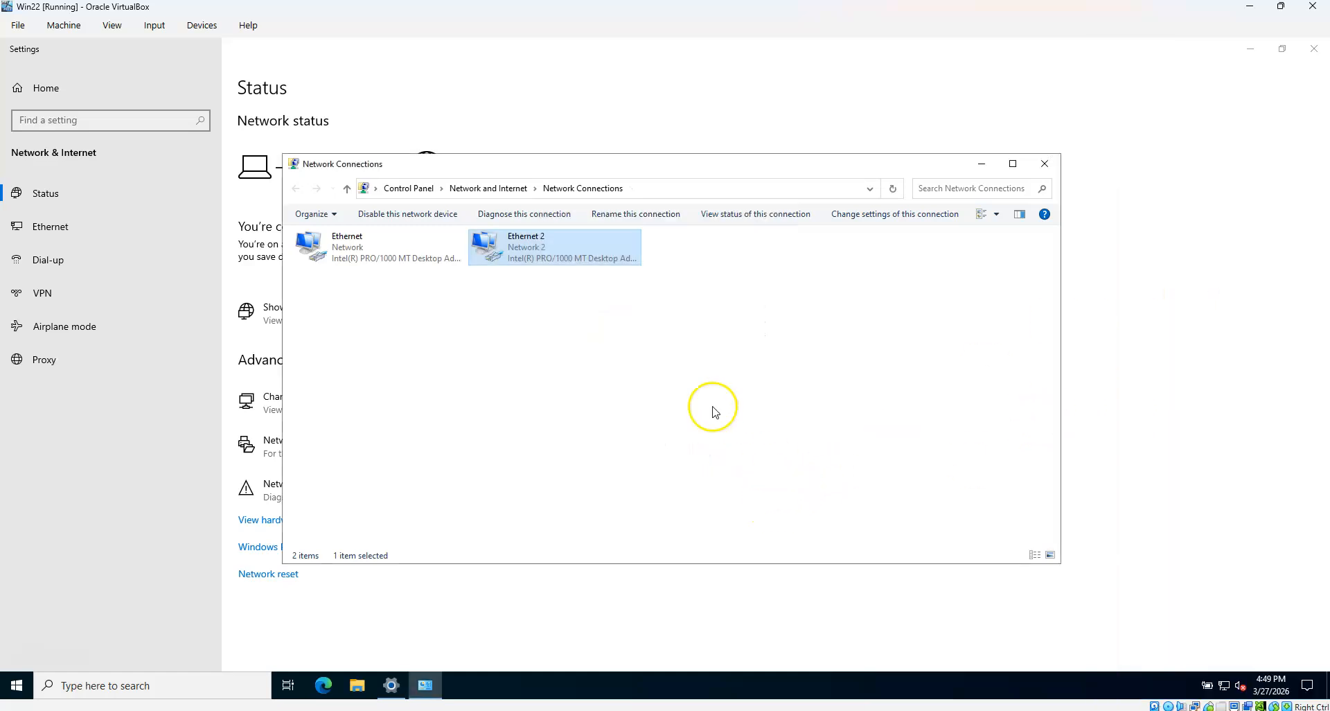
left_click(682, 350)
right_click(682, 348)
Run ipconfig in a guest command prompt to confirm Ethernet 2 at 192.168.56.160
left_click(721, 402)
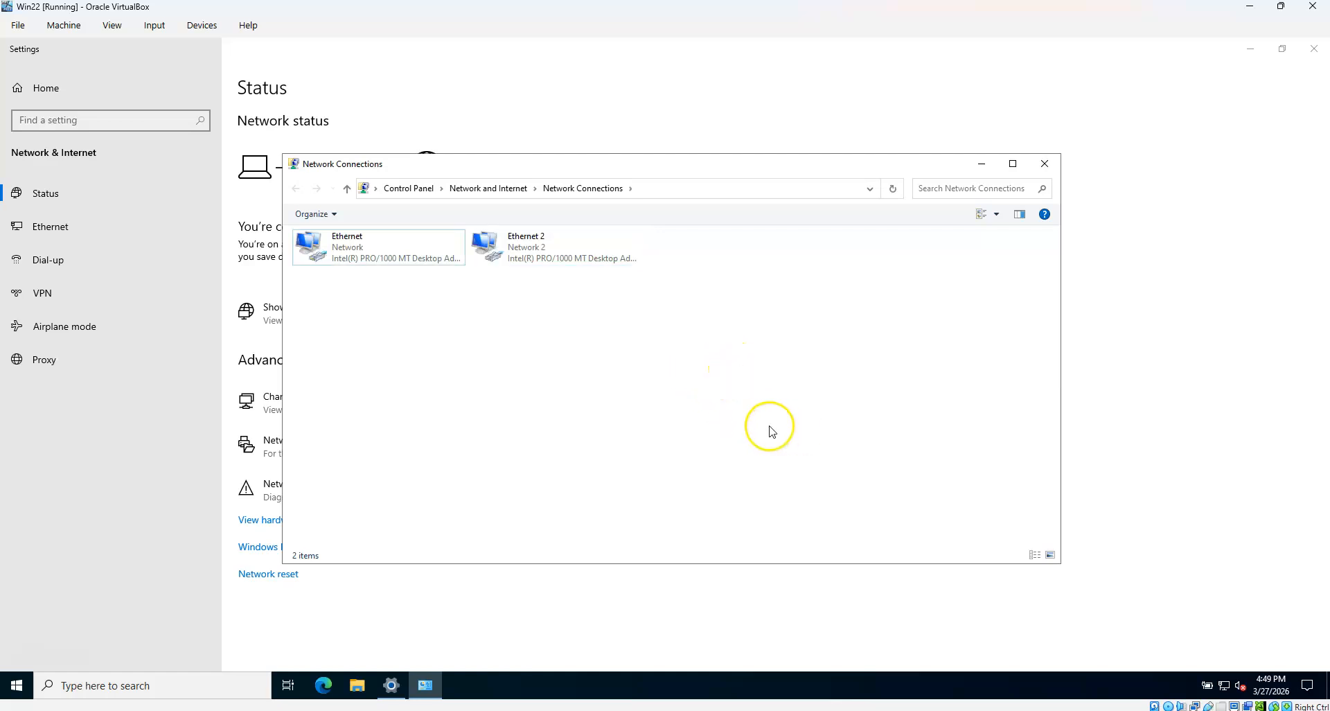
key("super+r")
type("cmd")
key("Return")
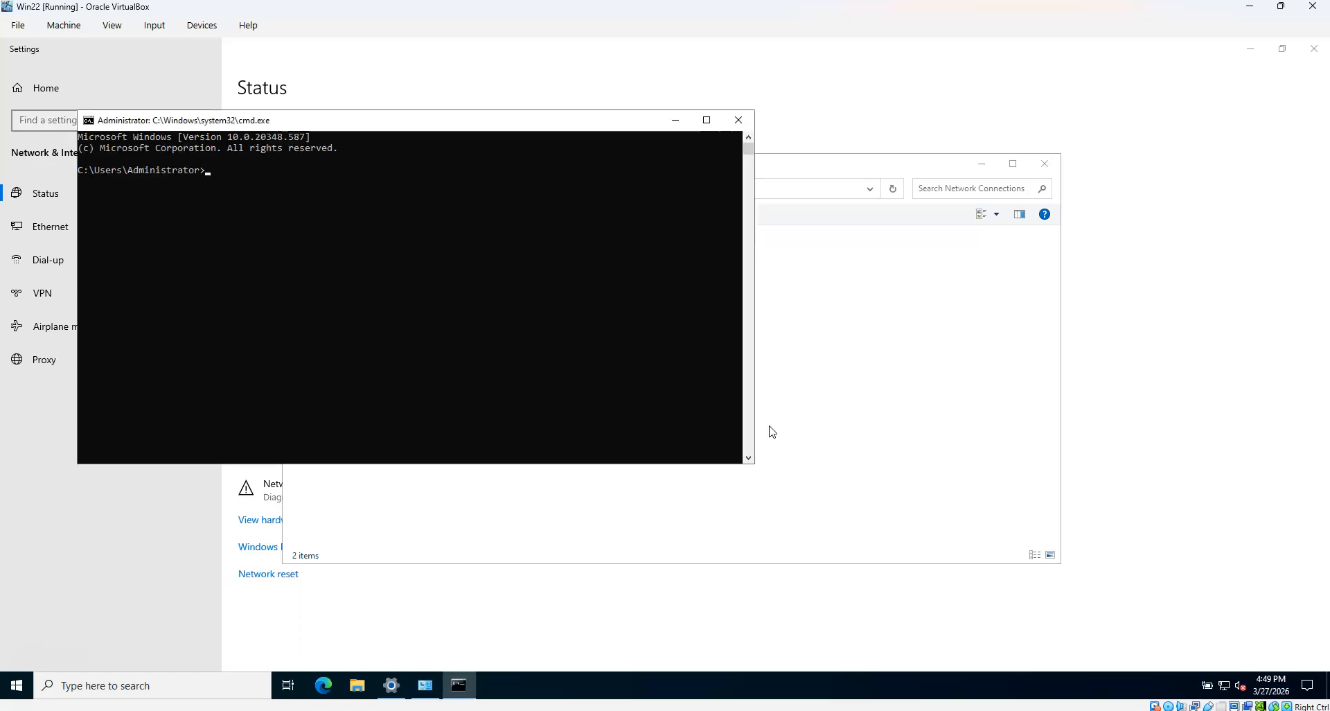
type("ipconfig")
key("Return")
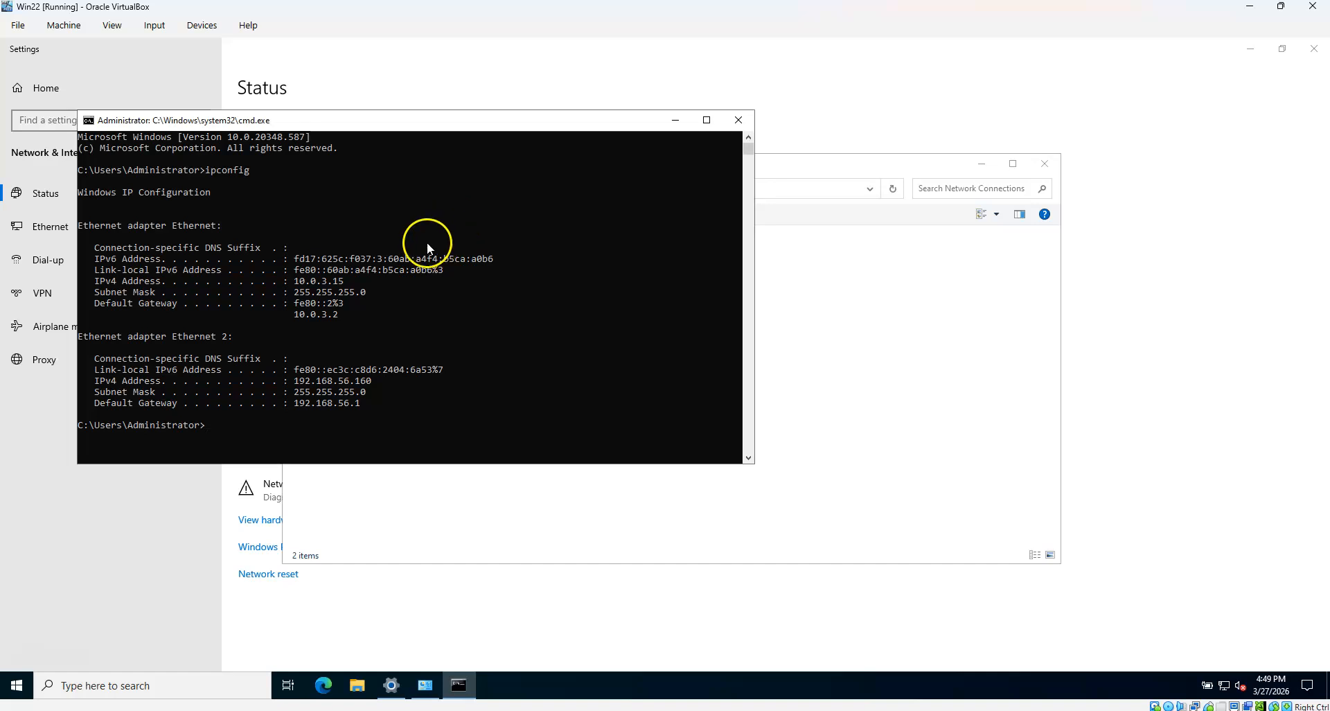
Bring the host Command Prompt forward and move the guest command window to the top
left_click_drag(456, 130, 749, 158)
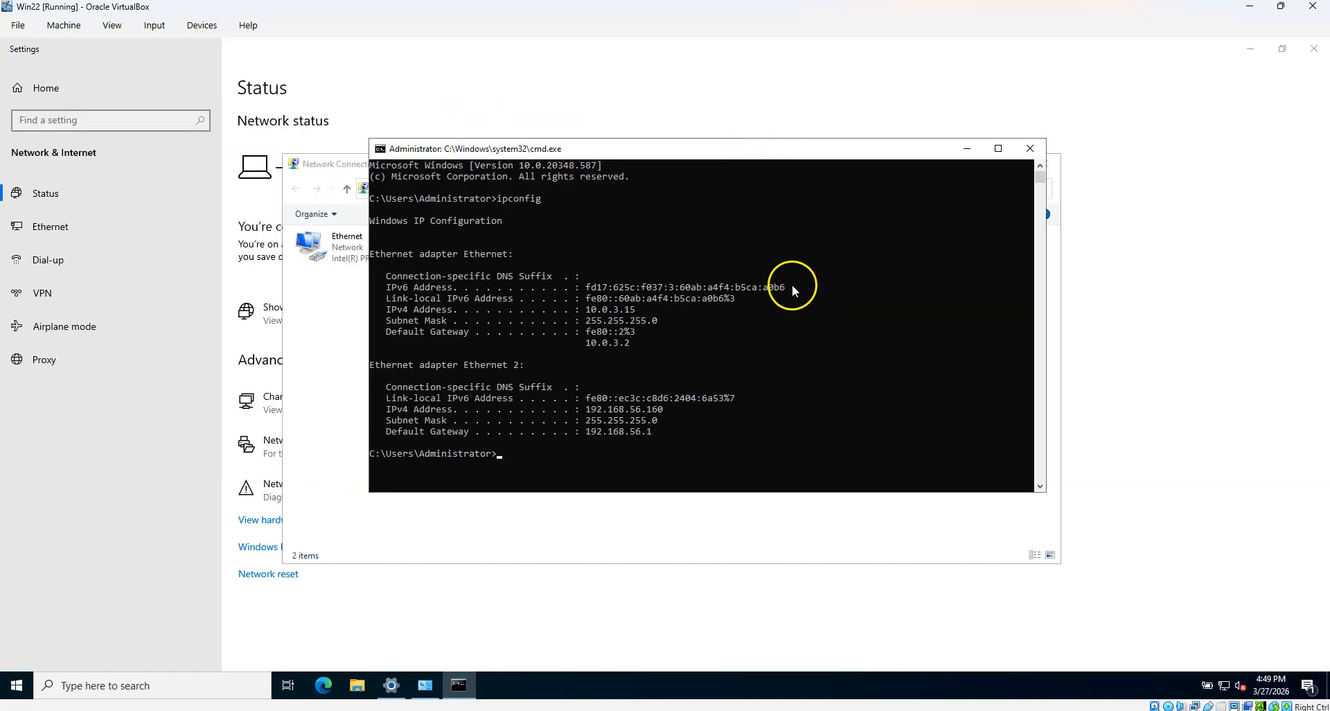
left_click(743, 710)
left_click(779, 150)
left_click_drag(778, 149, 758, 76)
Ping 192.168.56.160 from the host Command Prompt, getting 4/4 replies, then refocus the guest
left_click(777, 693)
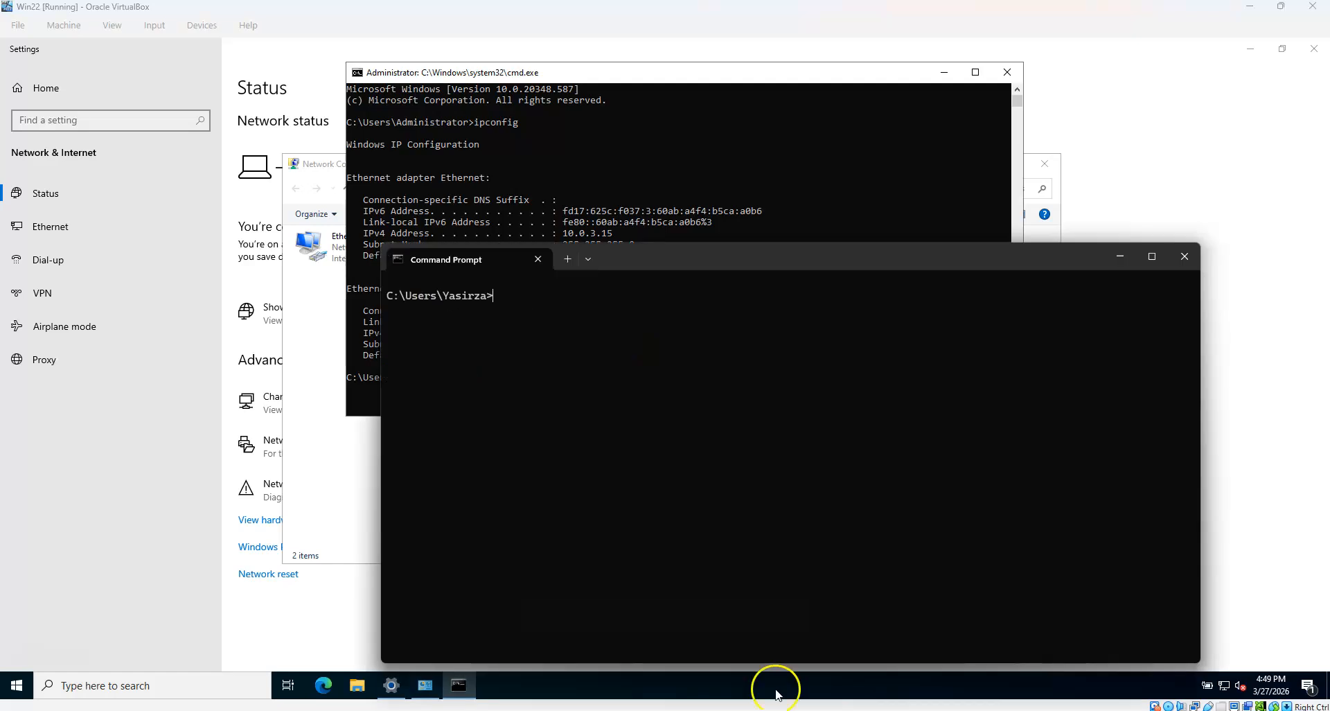
left_click_drag(767, 259, 771, 376)
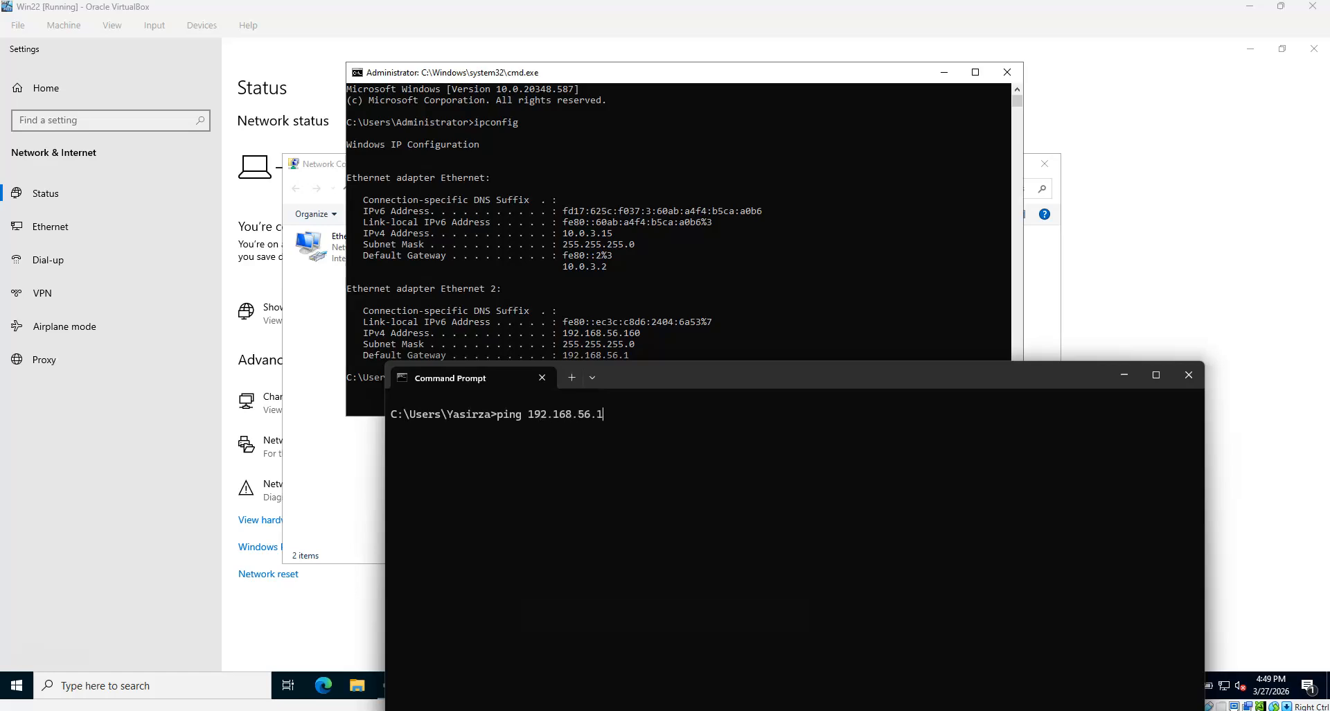
key("Return")
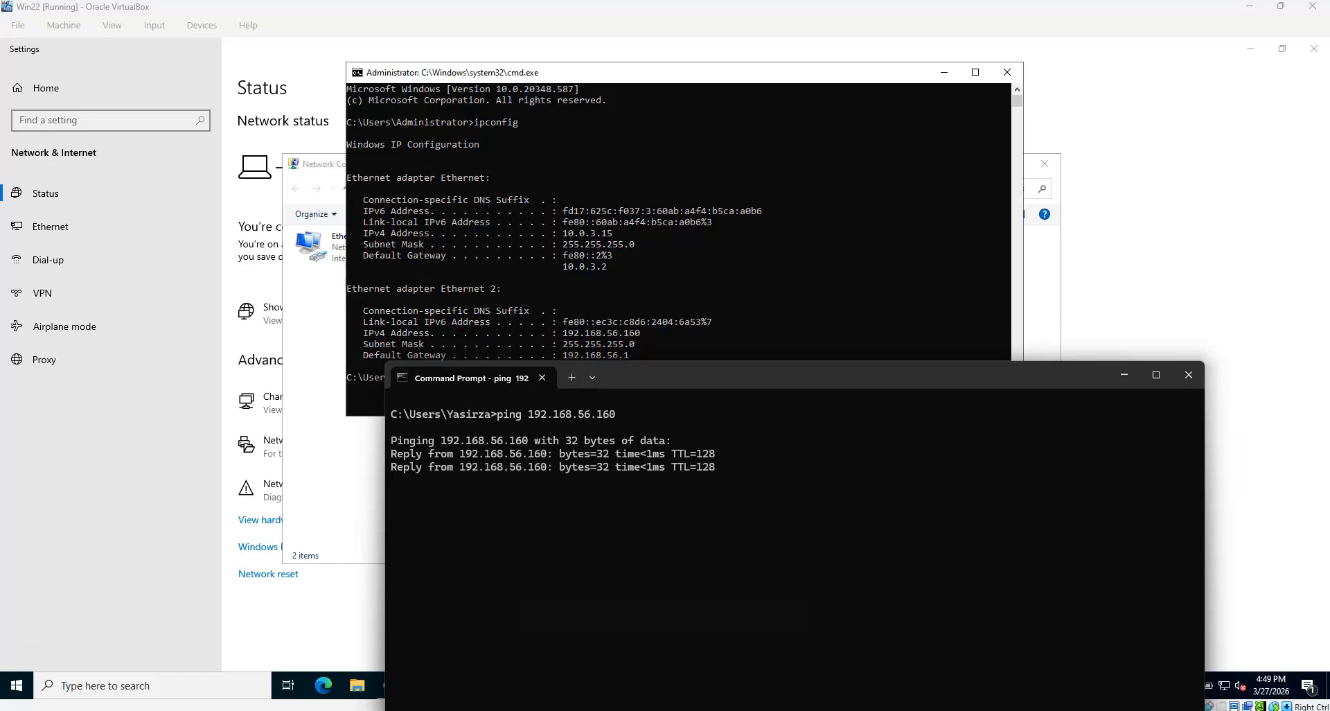
left_click_drag(887, 368, 908, 386)
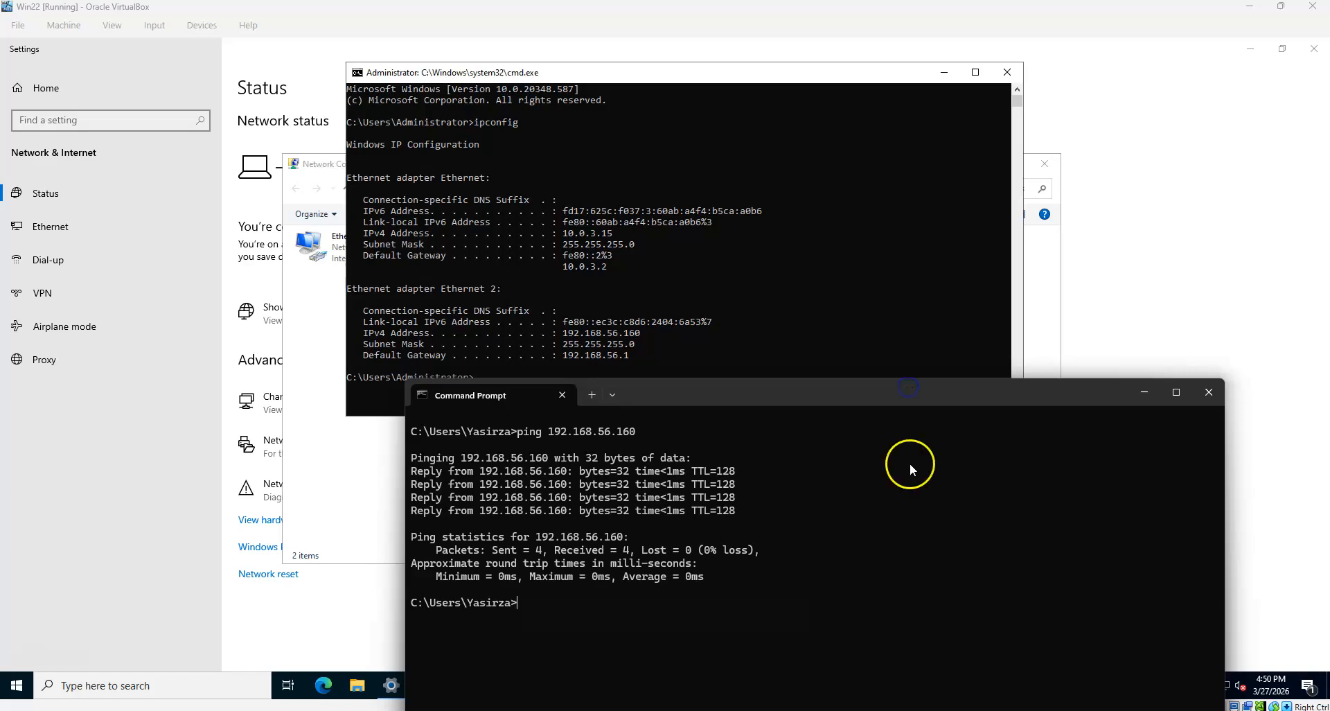
left_click(982, 256)
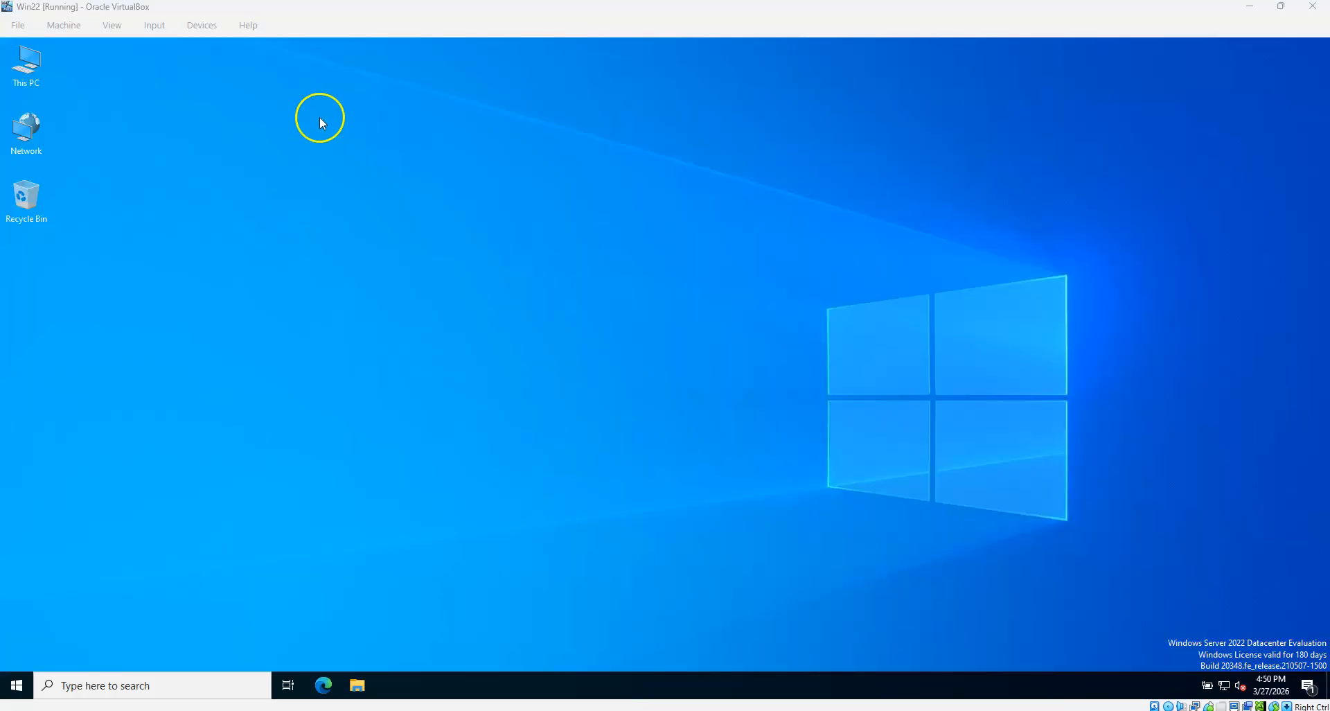
Set both the shared clipboard and drag and drop to Bidirectional
left_click(202, 28)
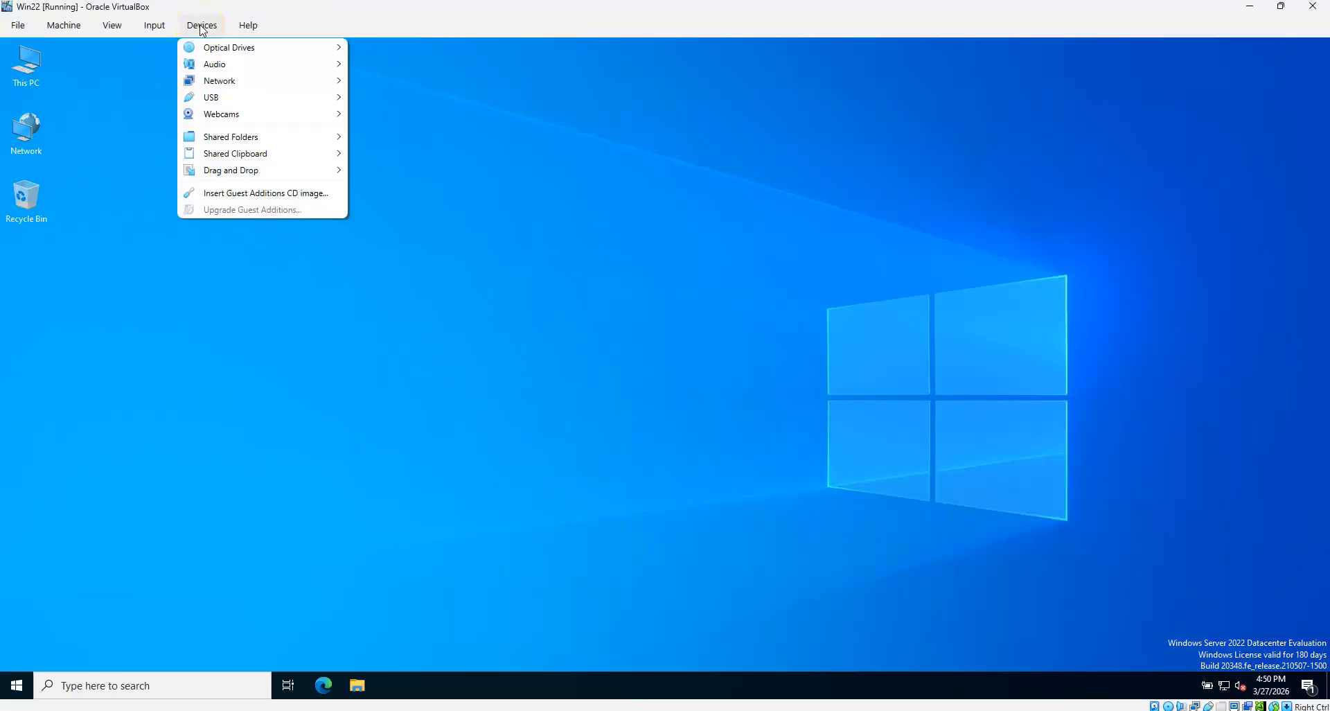
mouse_move(226, 135)
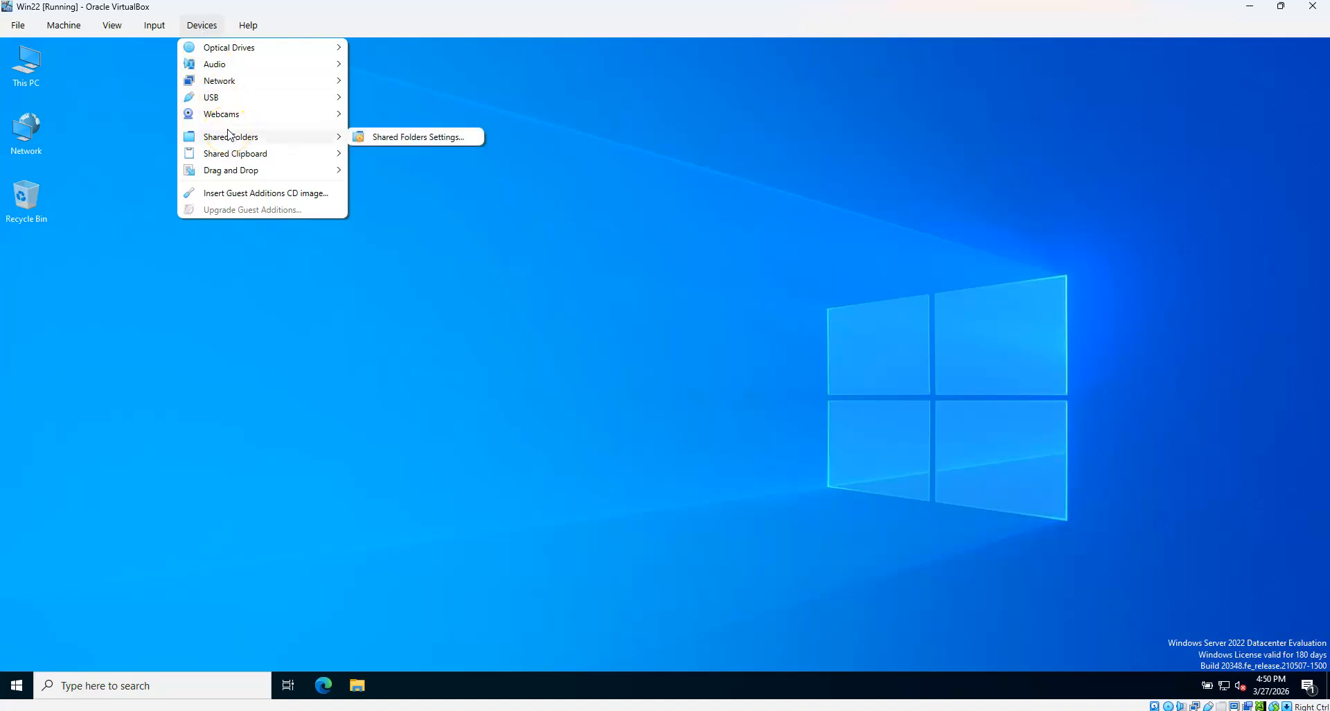
left_click(228, 139)
mouse_move(232, 158)
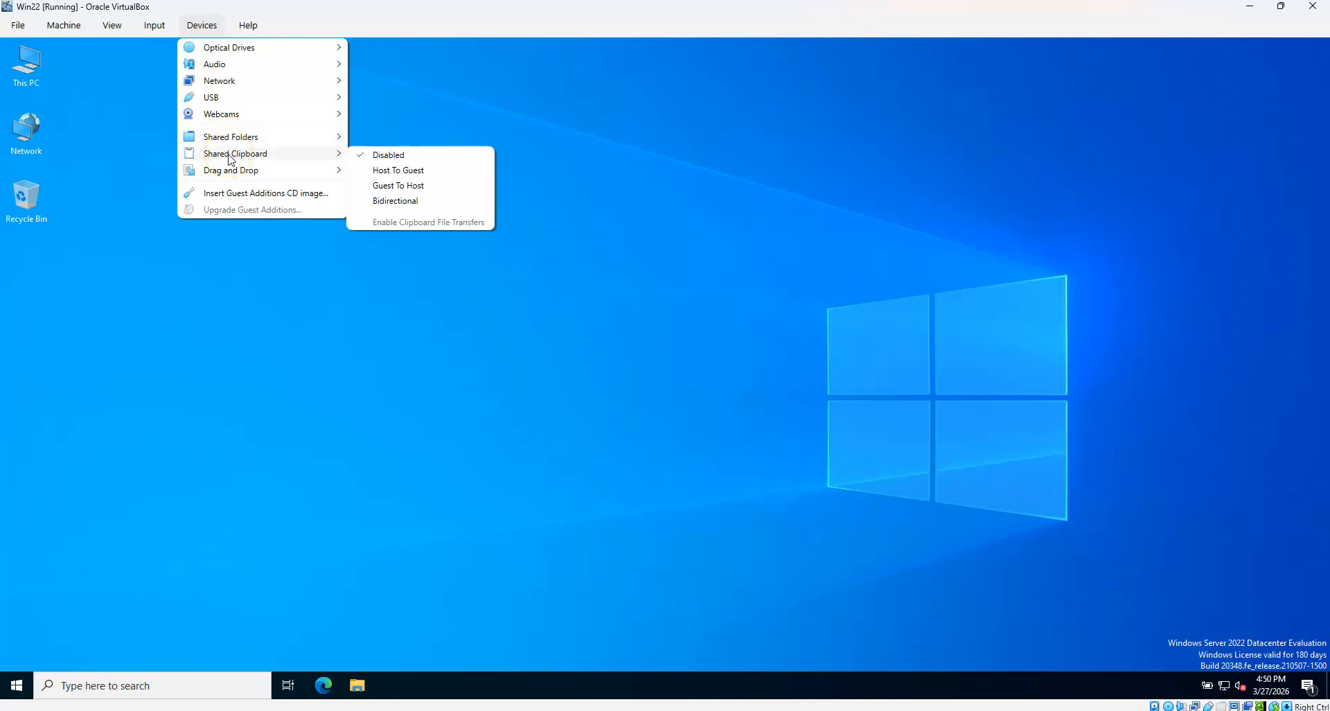
left_click(388, 202)
left_click(202, 25)
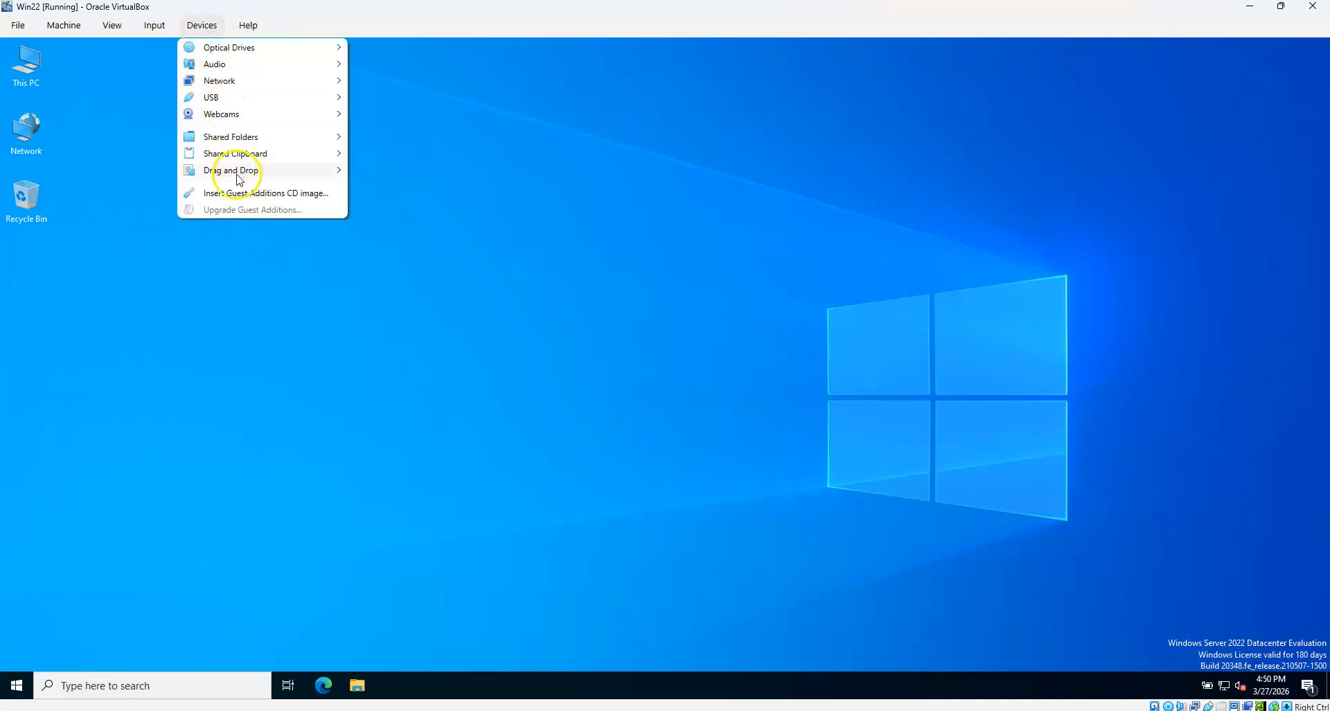
mouse_move(239, 179)
left_click(367, 218)
Review the Shared Folders settings and close them with OK
left_click(202, 25)
mouse_move(227, 139)
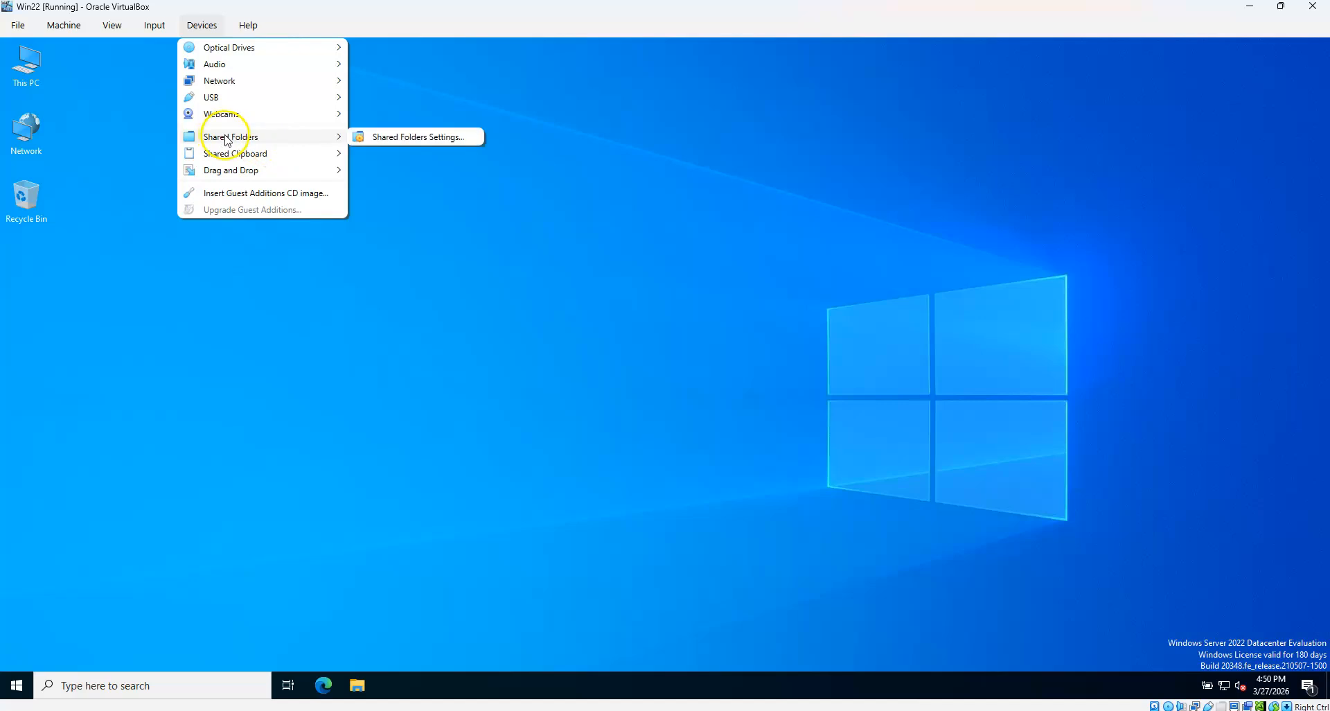
left_click(403, 138)
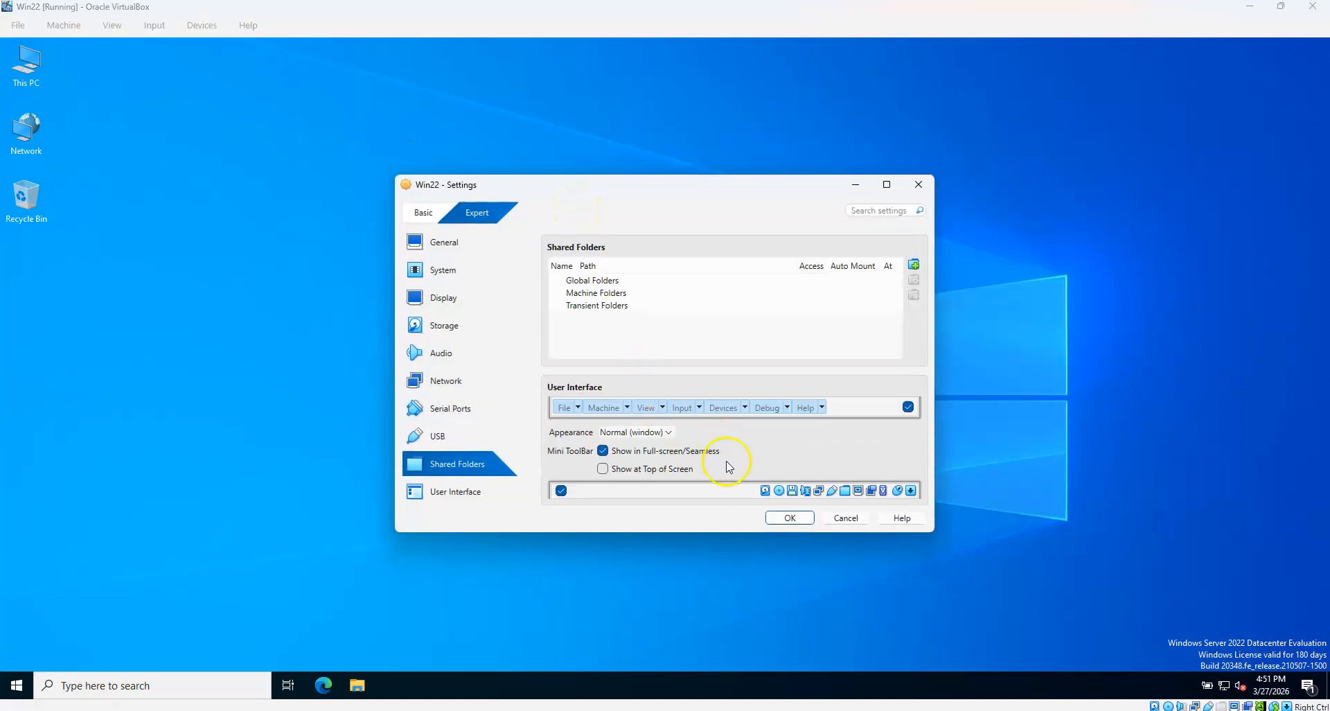
left_click(790, 517)
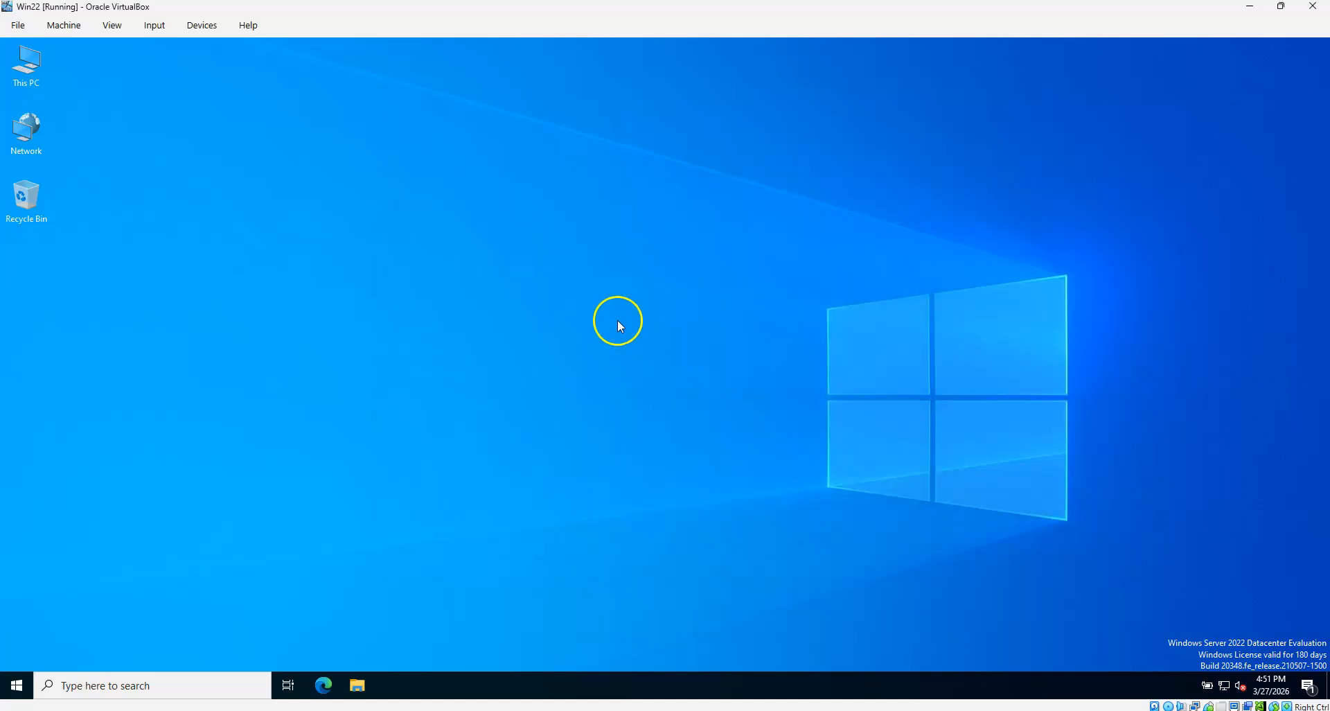
Refresh the VM desktop and open Local Disk (C:) through This PC
right_click(549, 261)
left_click(589, 296)
double_click(27, 66)
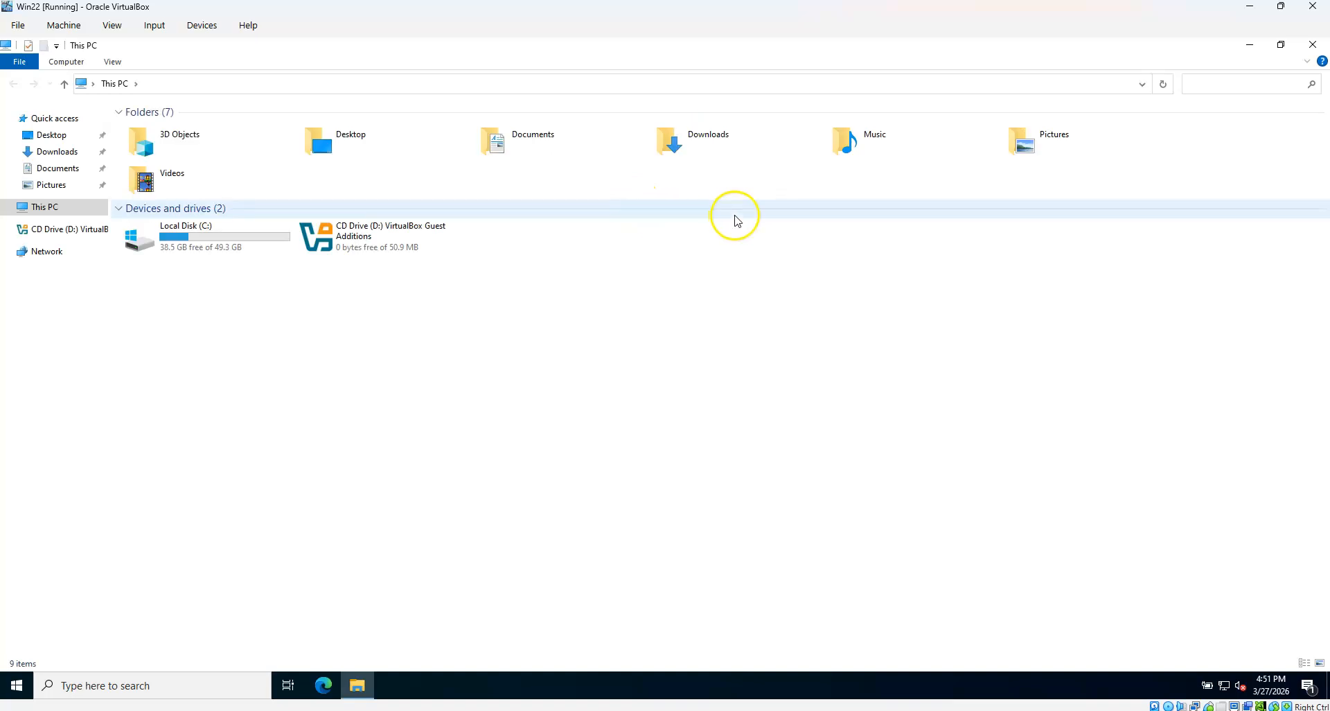
double_click(232, 243)
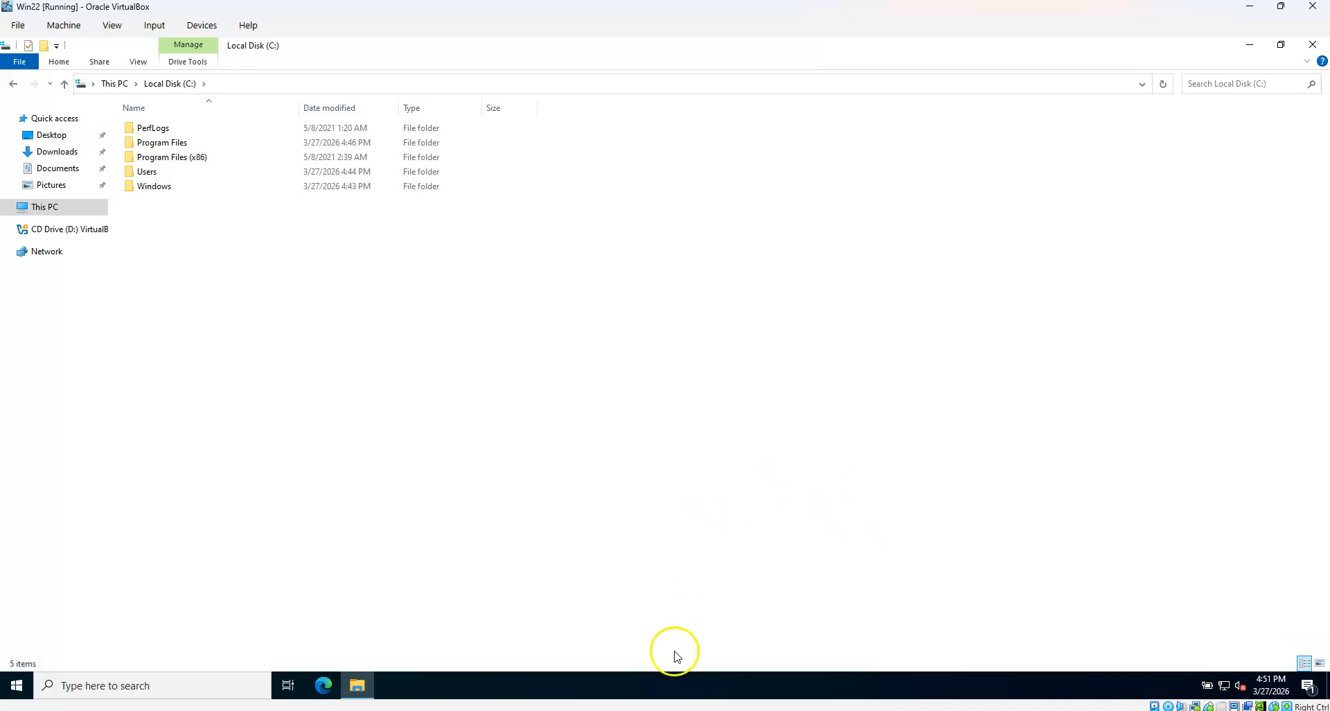
Switch to the host's Edge window showing the SQL Server Downloads page
left_click(560, 710)
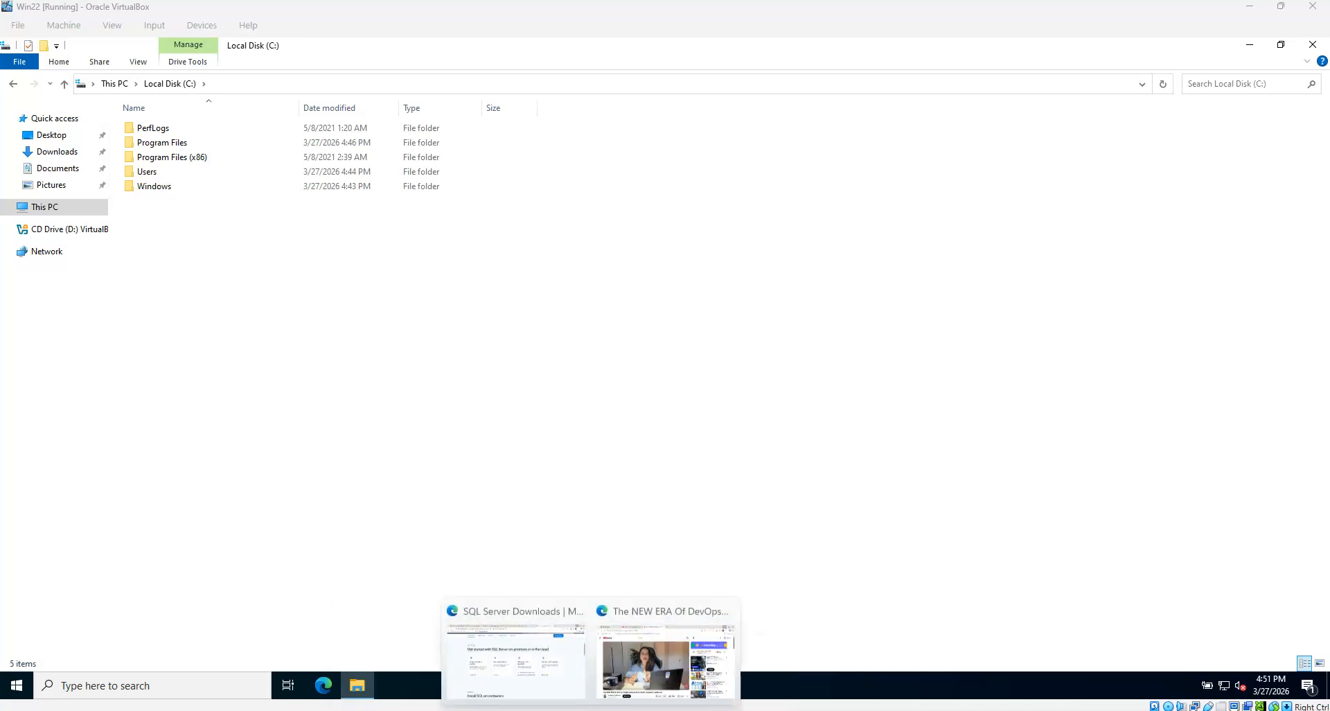
left_click(521, 658)
scroll(799, 347, "up", 2)
scroll(792, 429, "down", 2)
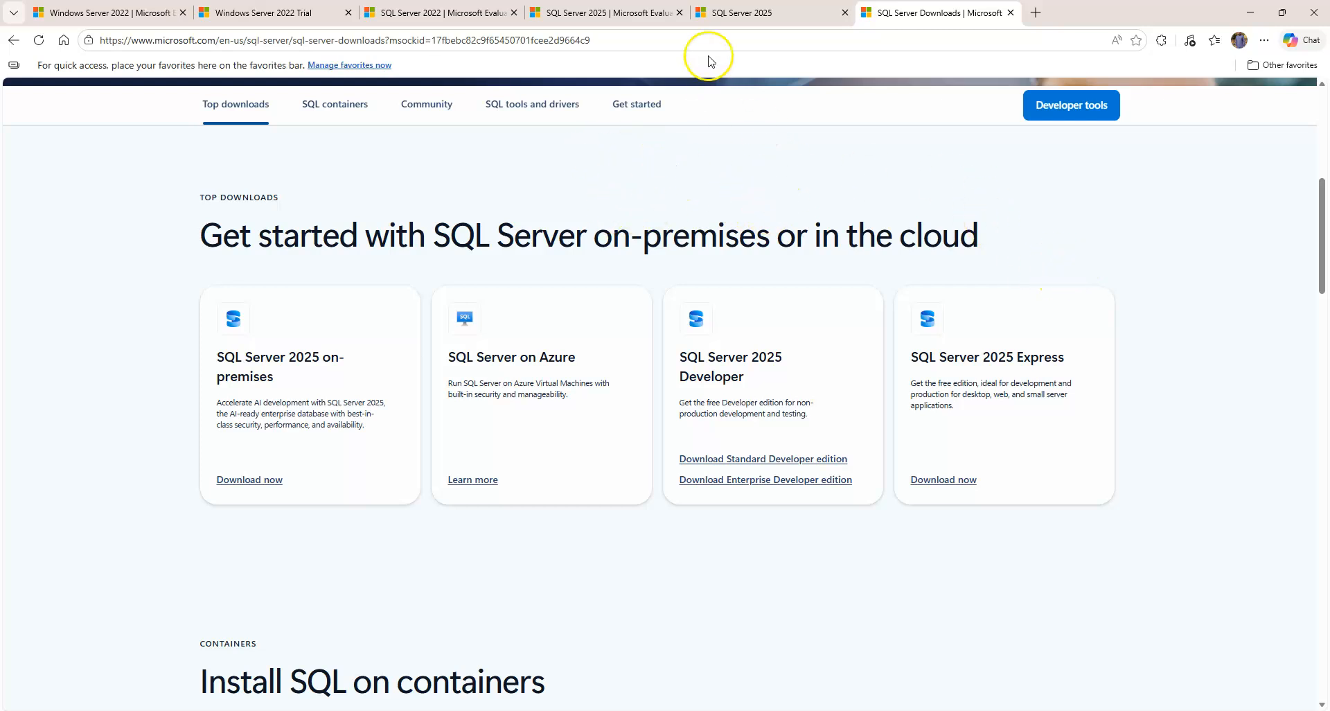
Download the 64-bit SQL Server 2022 evaluation installer and the SQL Server 2025 evaluation EXE
left_click(454, 16)
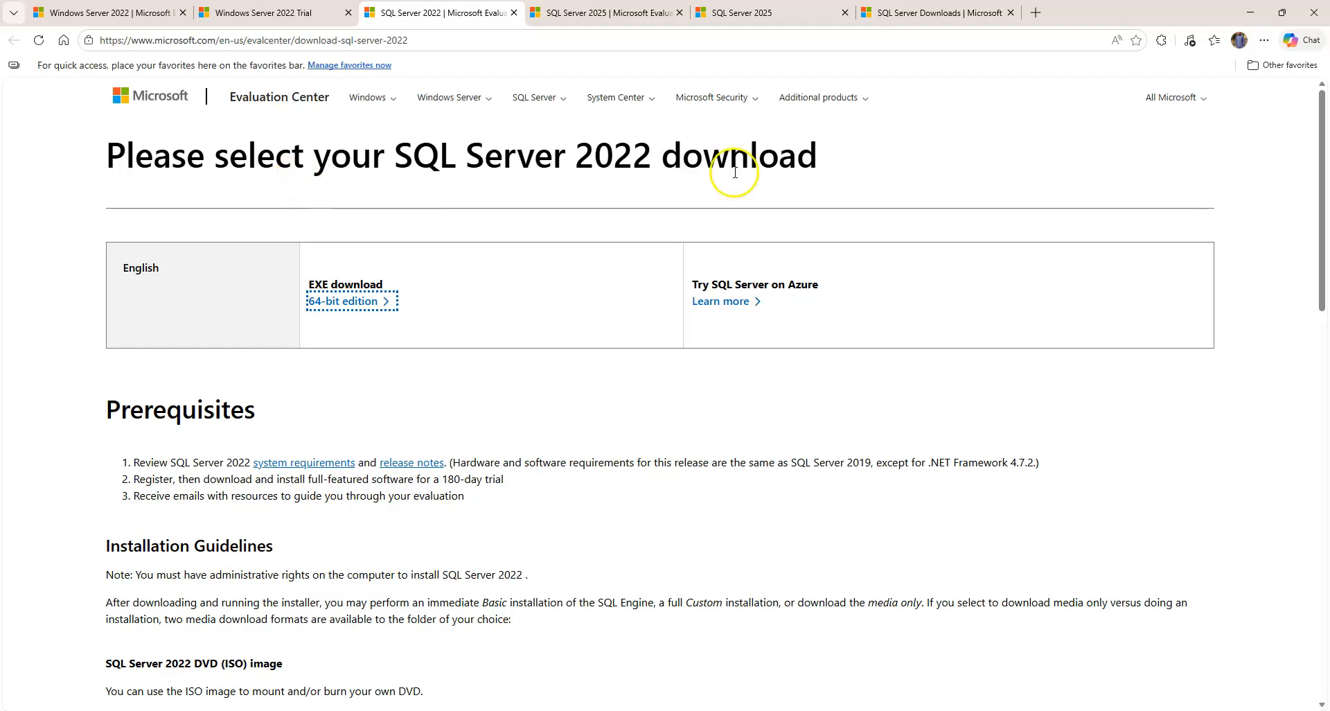
left_click(355, 305)
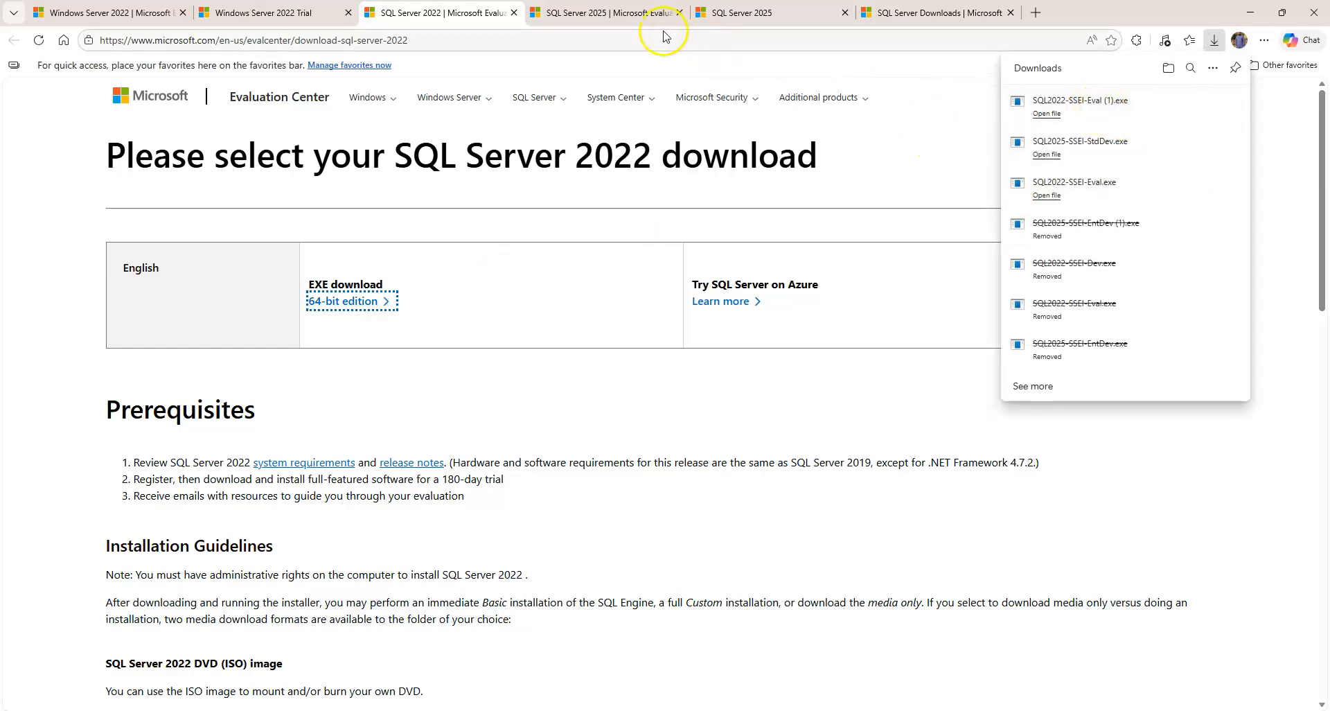
left_click(605, 13)
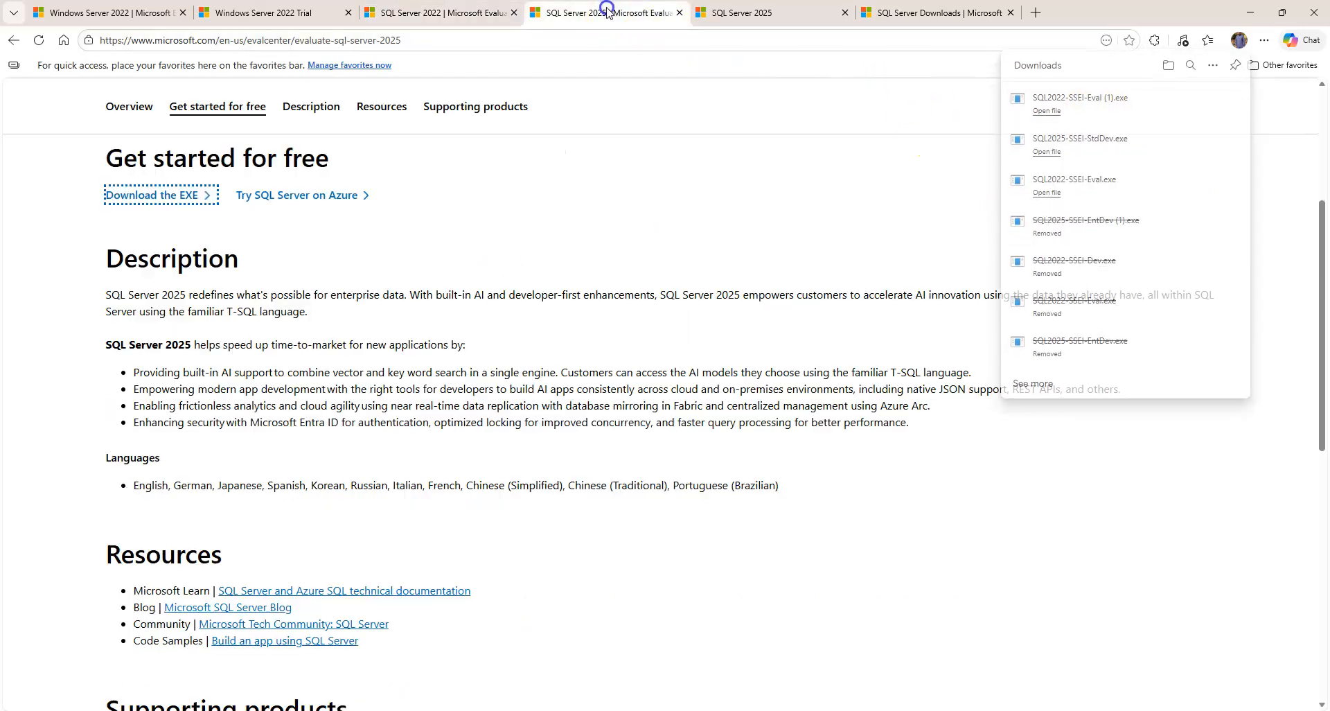
left_click(162, 193)
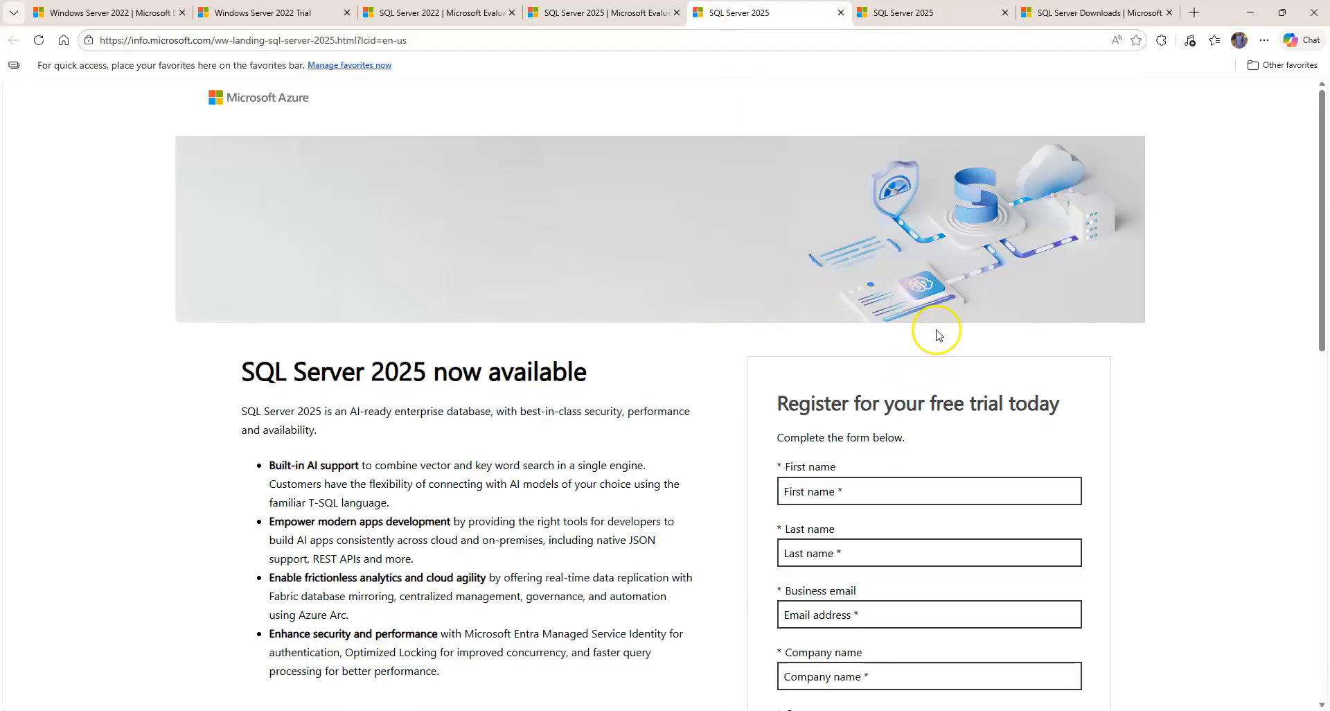
scroll(936, 335, "down", 5)
scroll(950, 297, "down", 2)
scroll(951, 264, "up", 1)
scroll(952, 257, "up", 3)
scroll(879, 344, "down", 4)
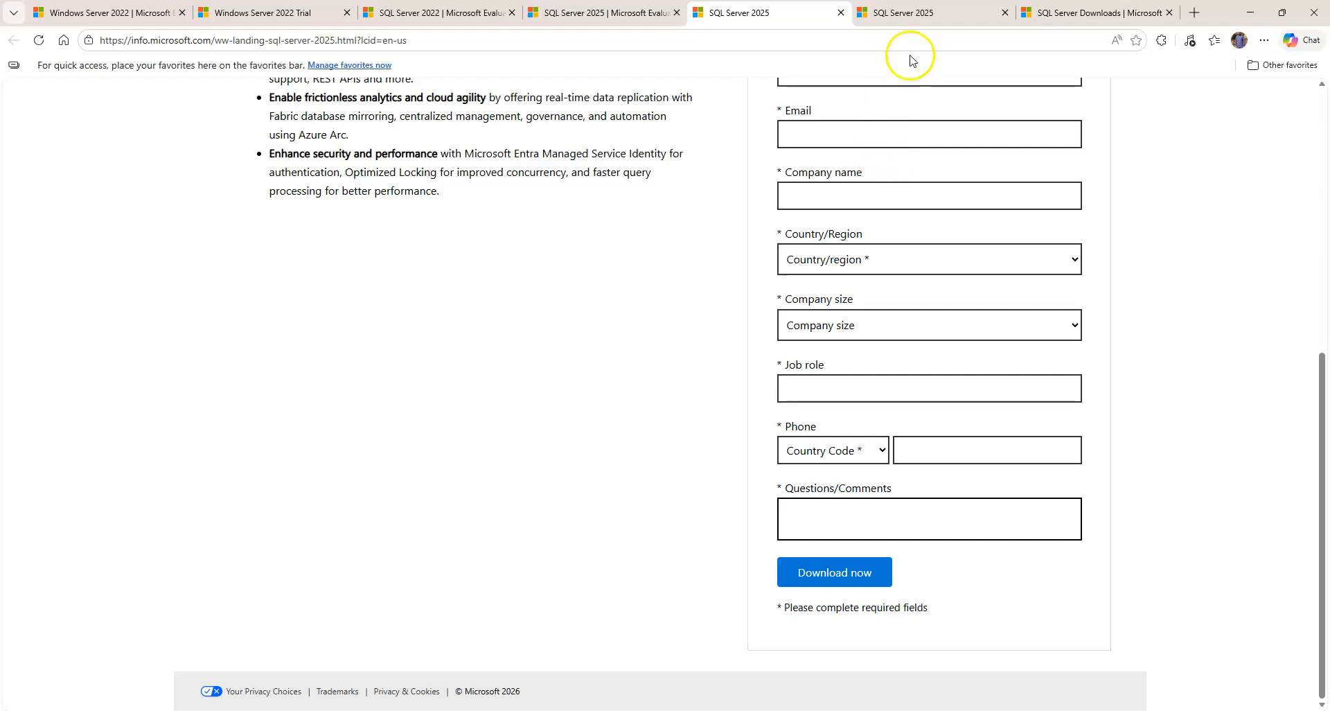
Download the Enterprise Developer edition, run SQL2025-SSEI-EntDev.exe, and choose Download Media
left_click(935, 13)
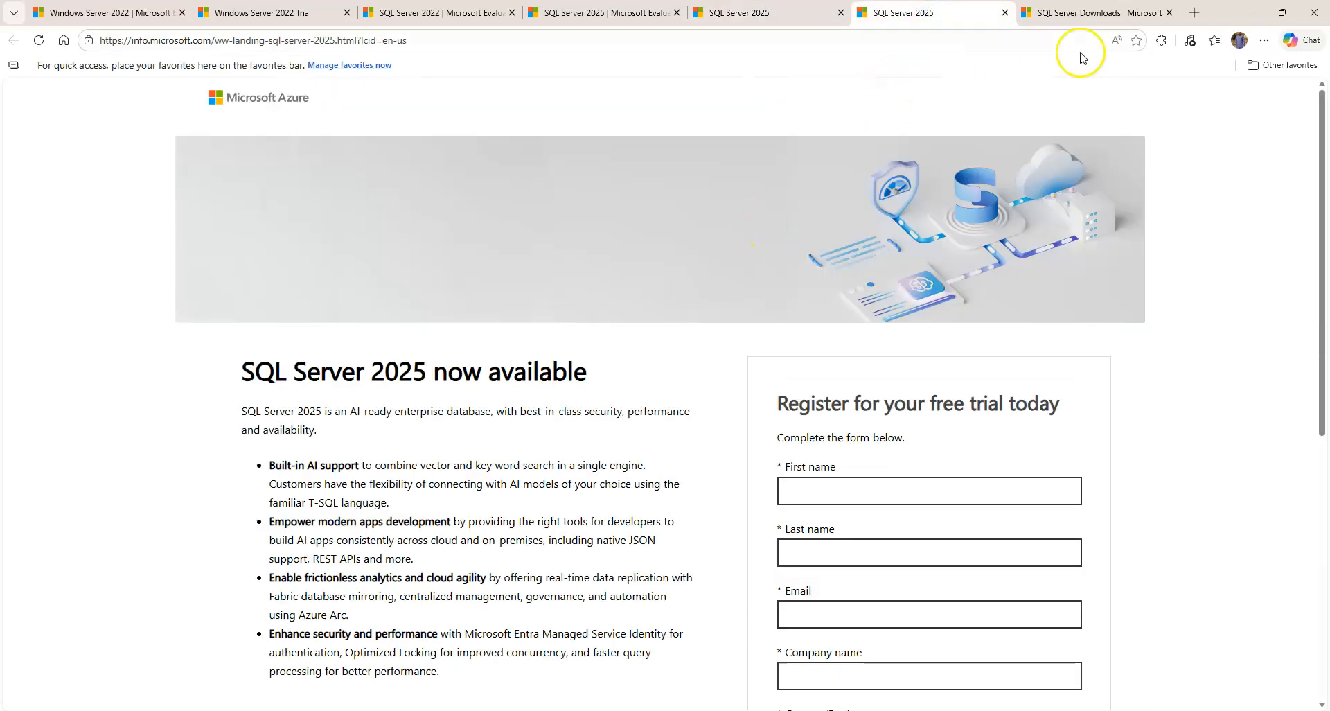
left_click(1087, 13)
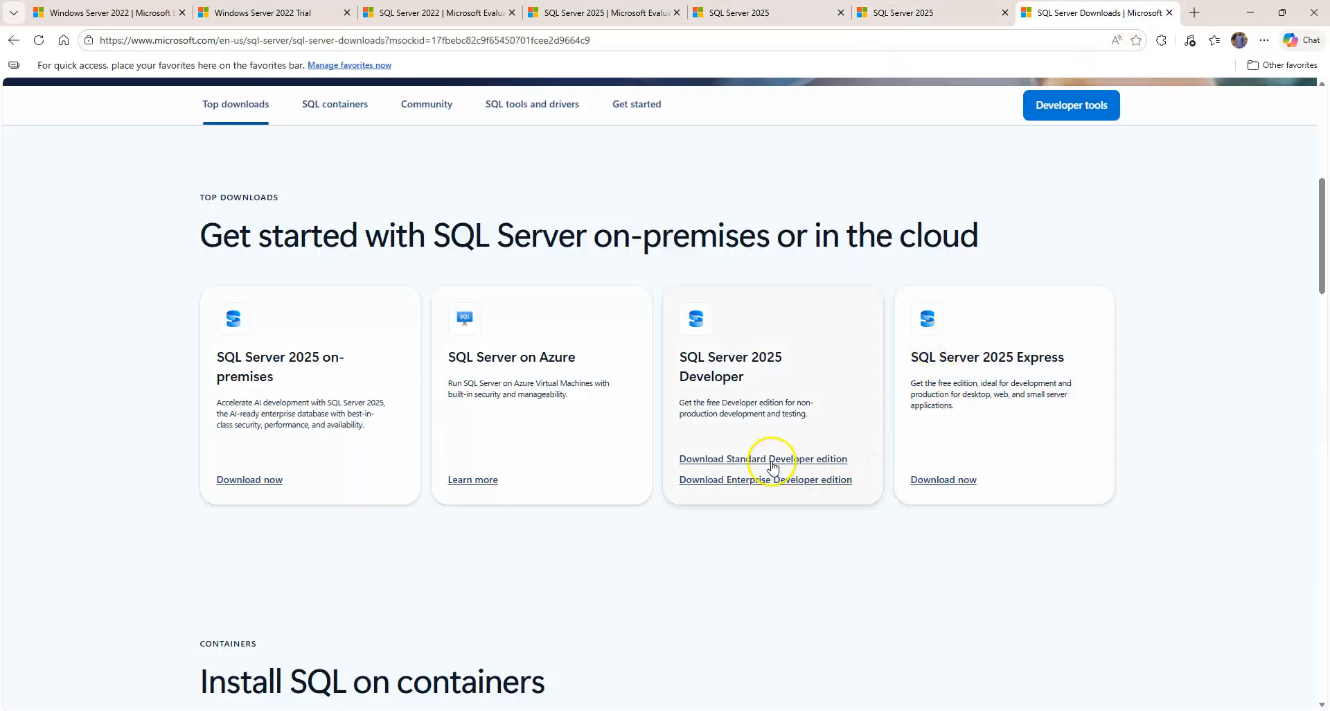
left_click(761, 485)
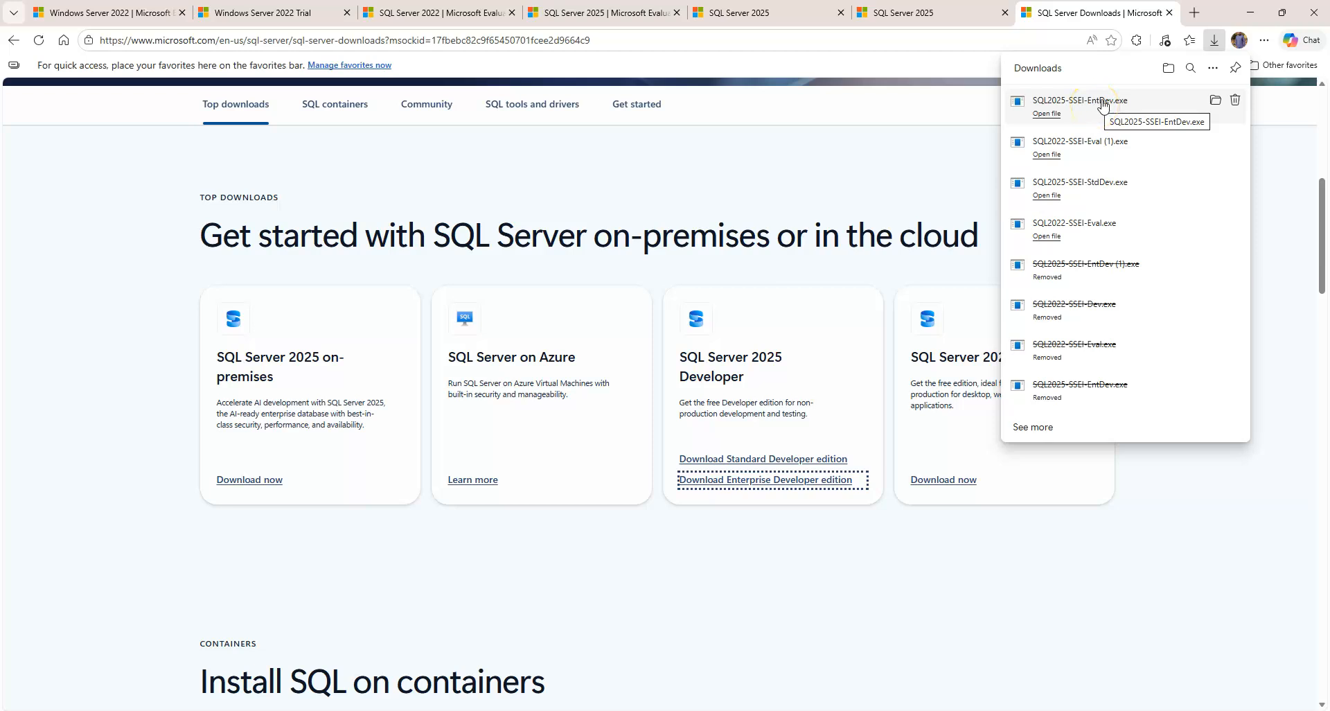
left_click(1102, 104)
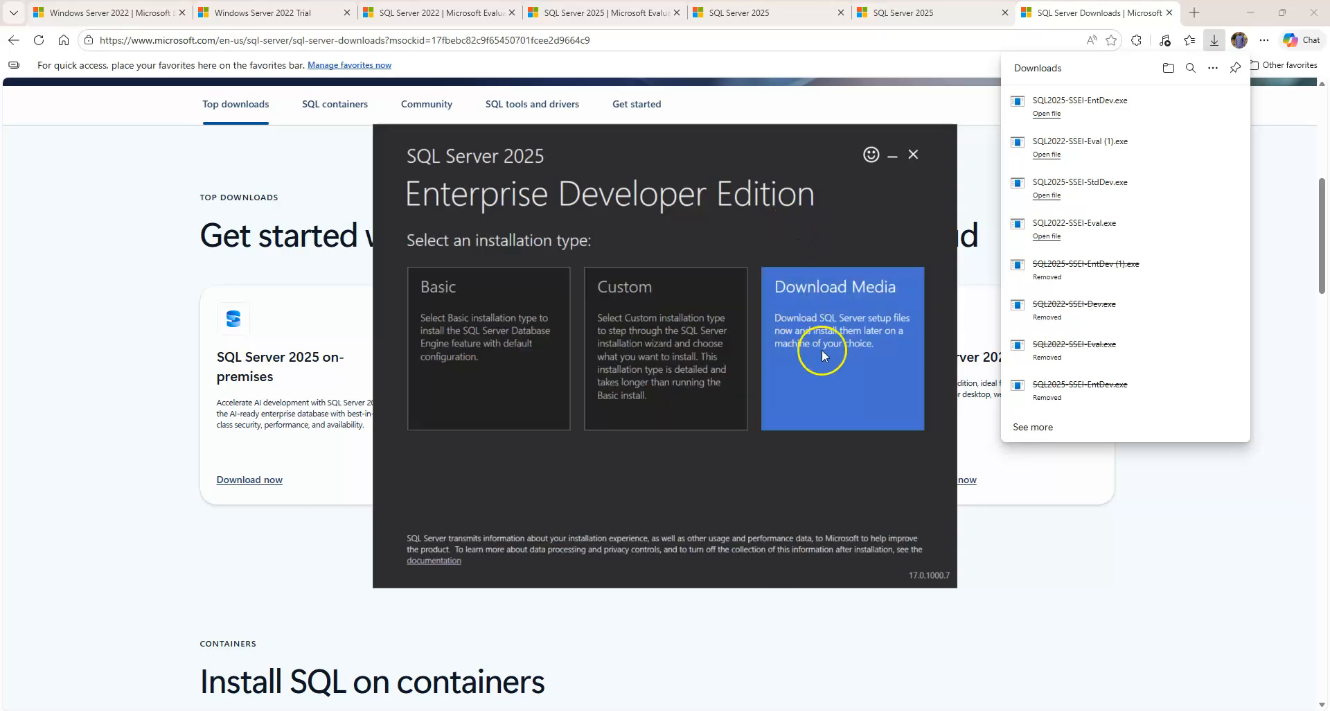
left_click(820, 349)
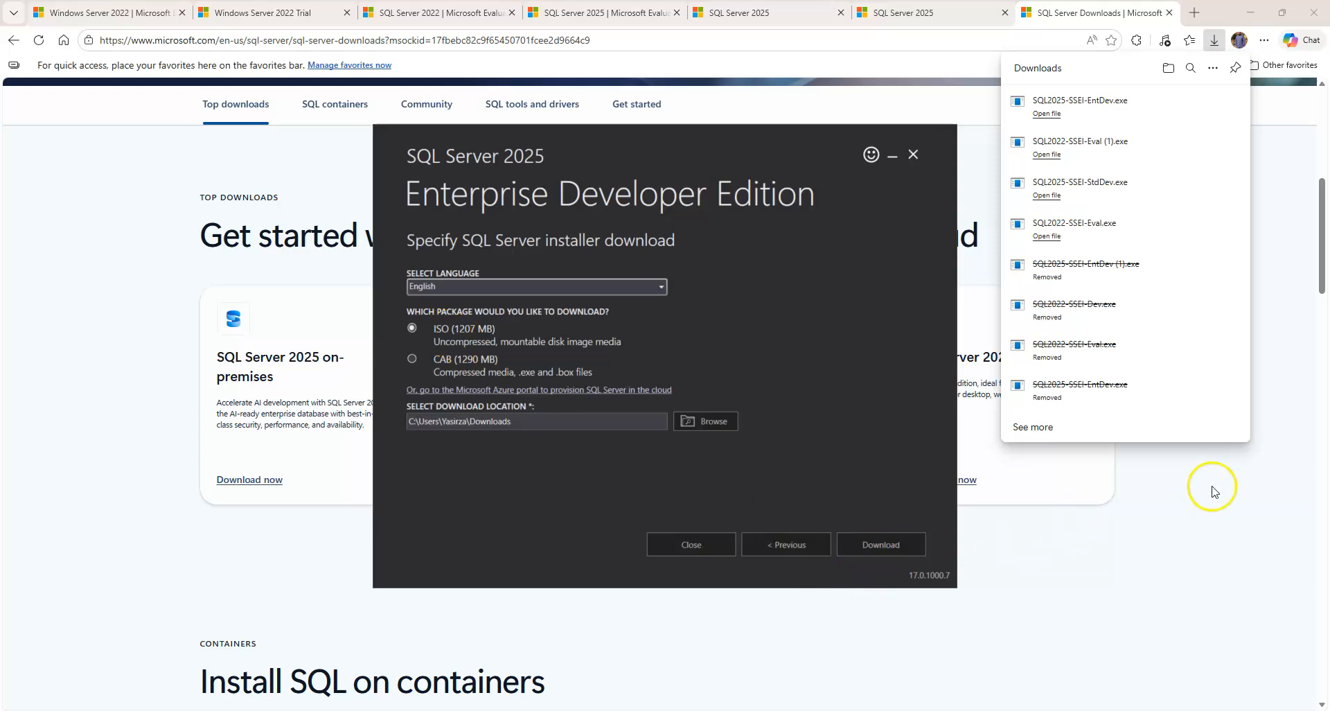
left_click(1233, 492)
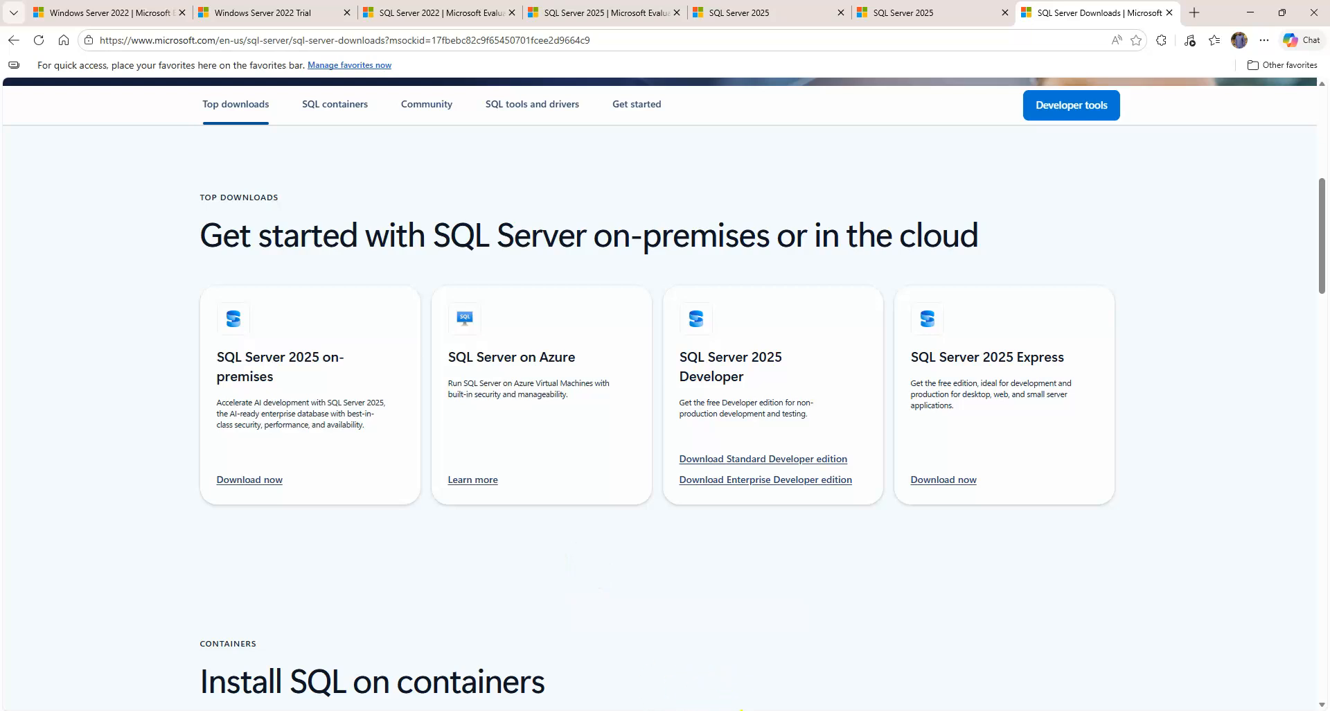
left_click(545, 710)
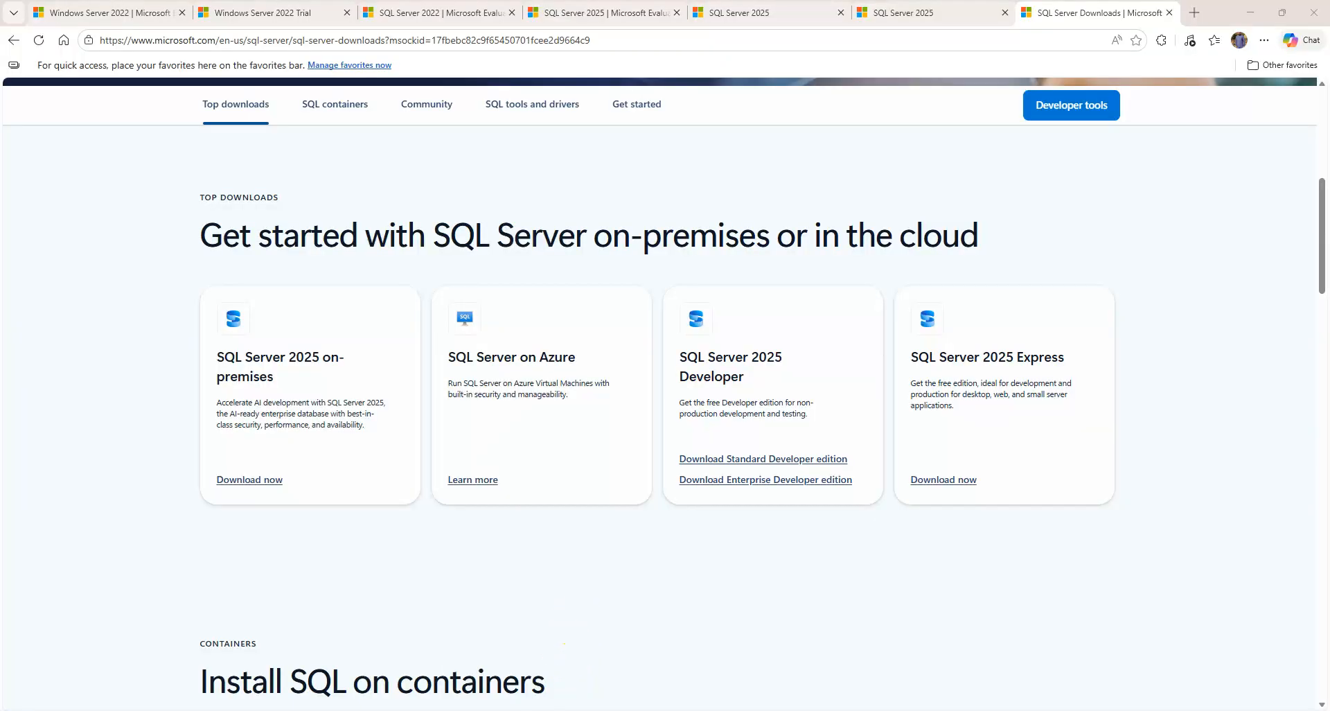
Inspect Downloads\SQL Sever 2025's SQLServer2025-ENTDEV-x64-ENU folder and EntDev ISO, then return to Win22
left_click(701, 665)
left_click(361, 37)
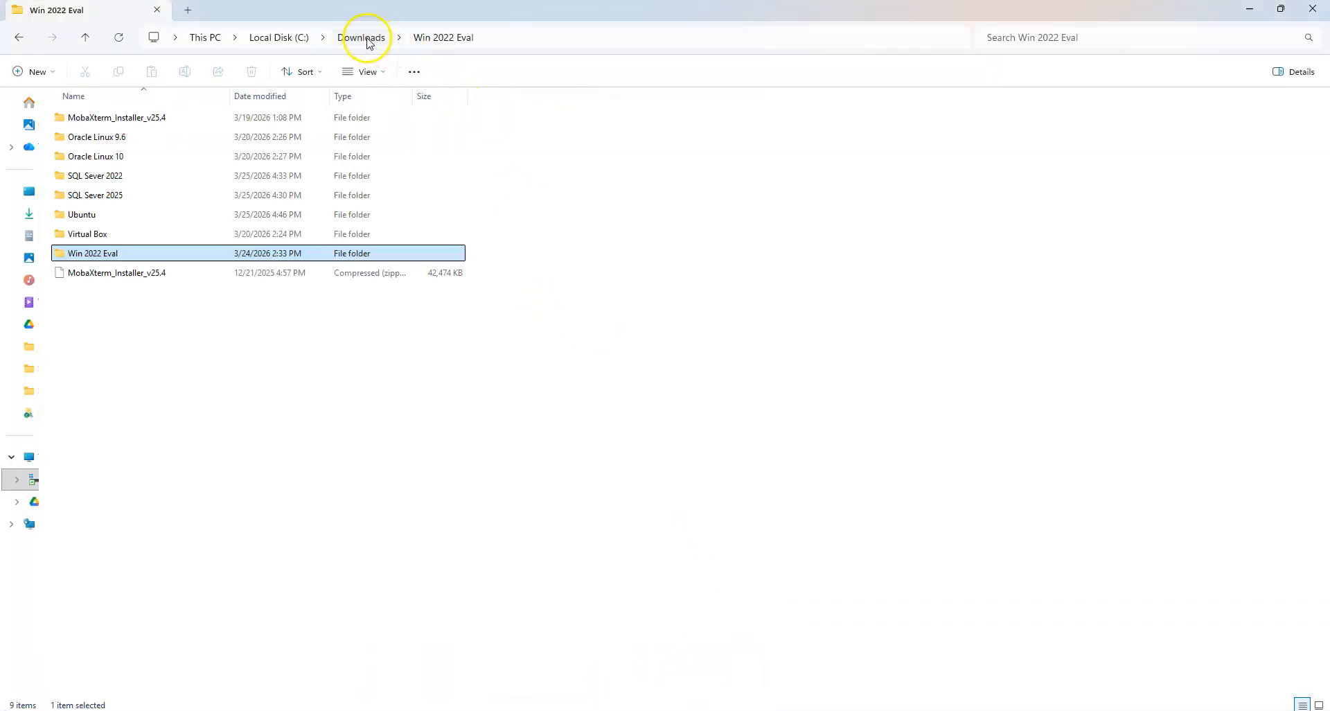
double_click(123, 195)
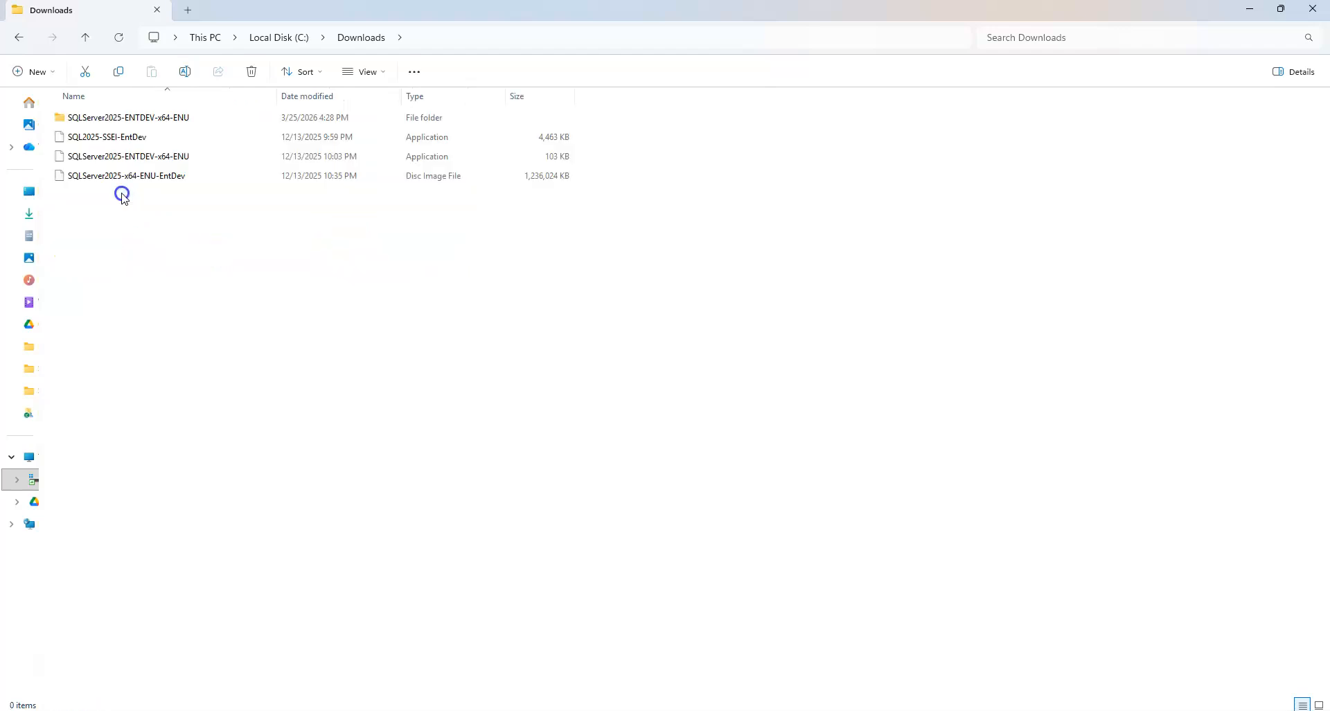
double_click(158, 121)
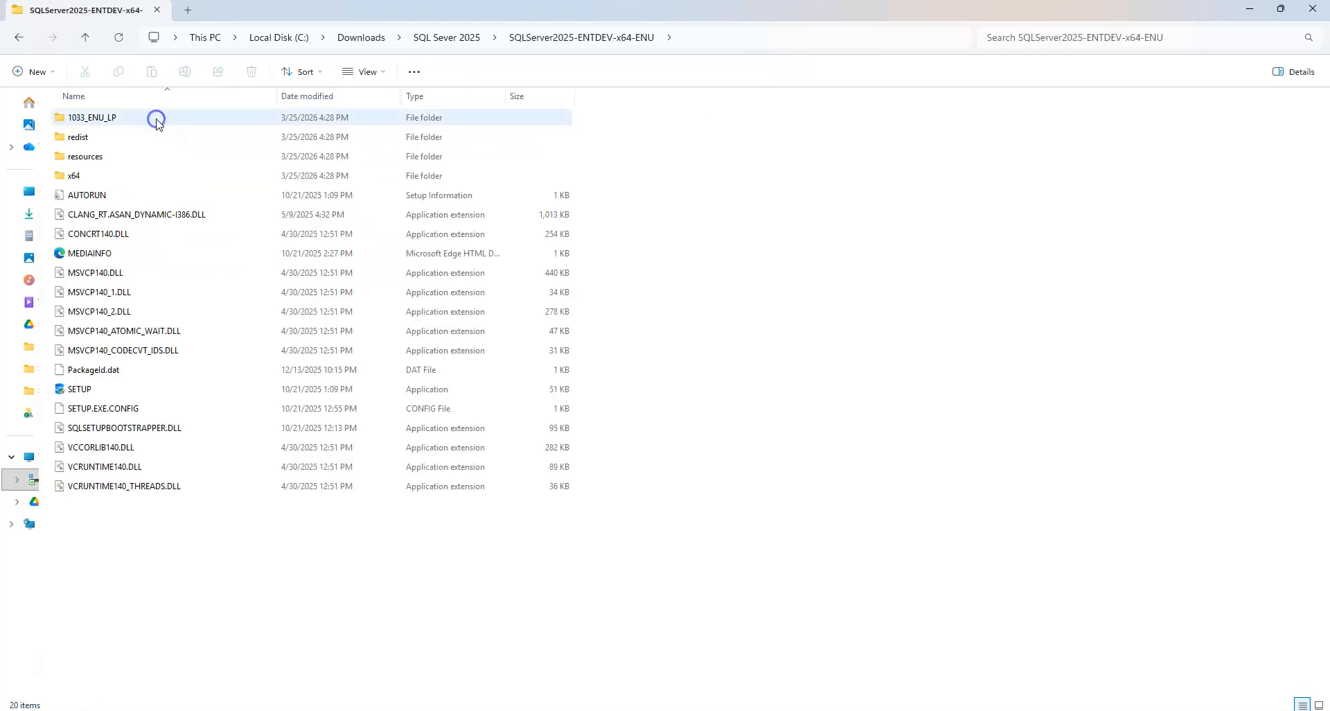
left_click(17, 37)
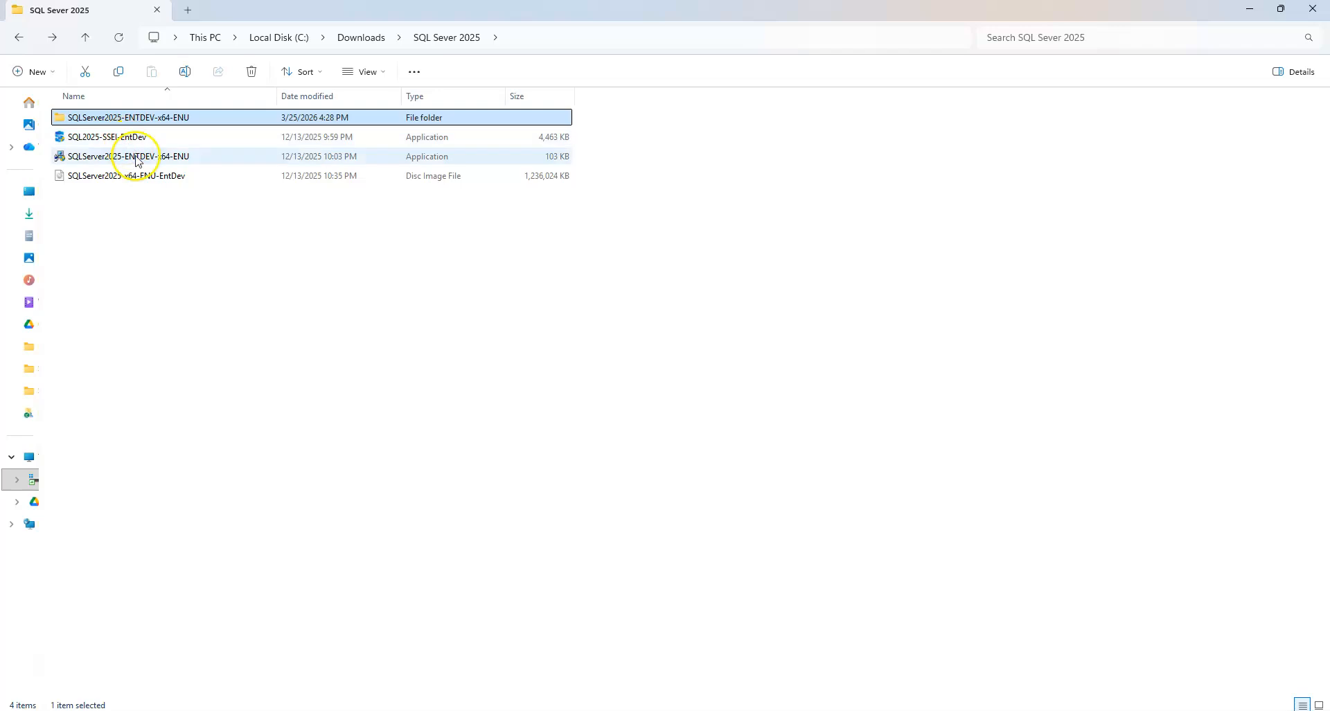
left_click(167, 181)
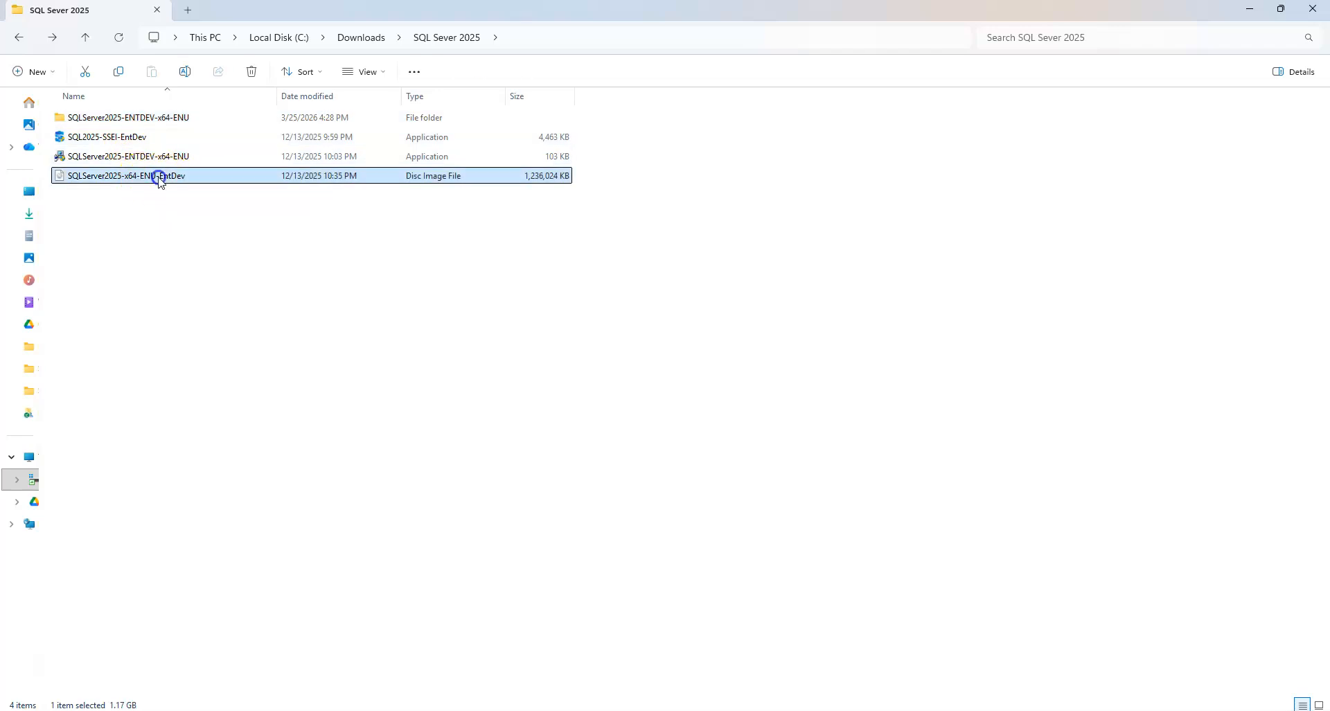
double_click(163, 120)
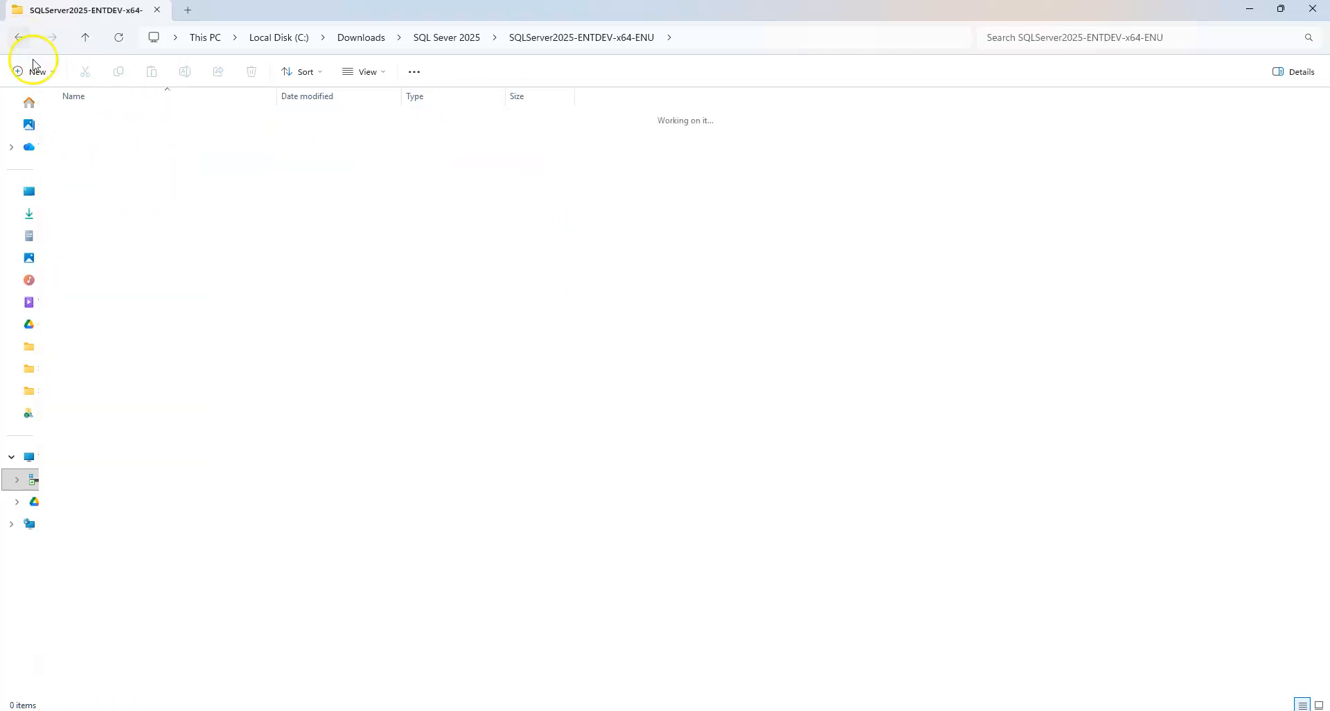
left_click(19, 36)
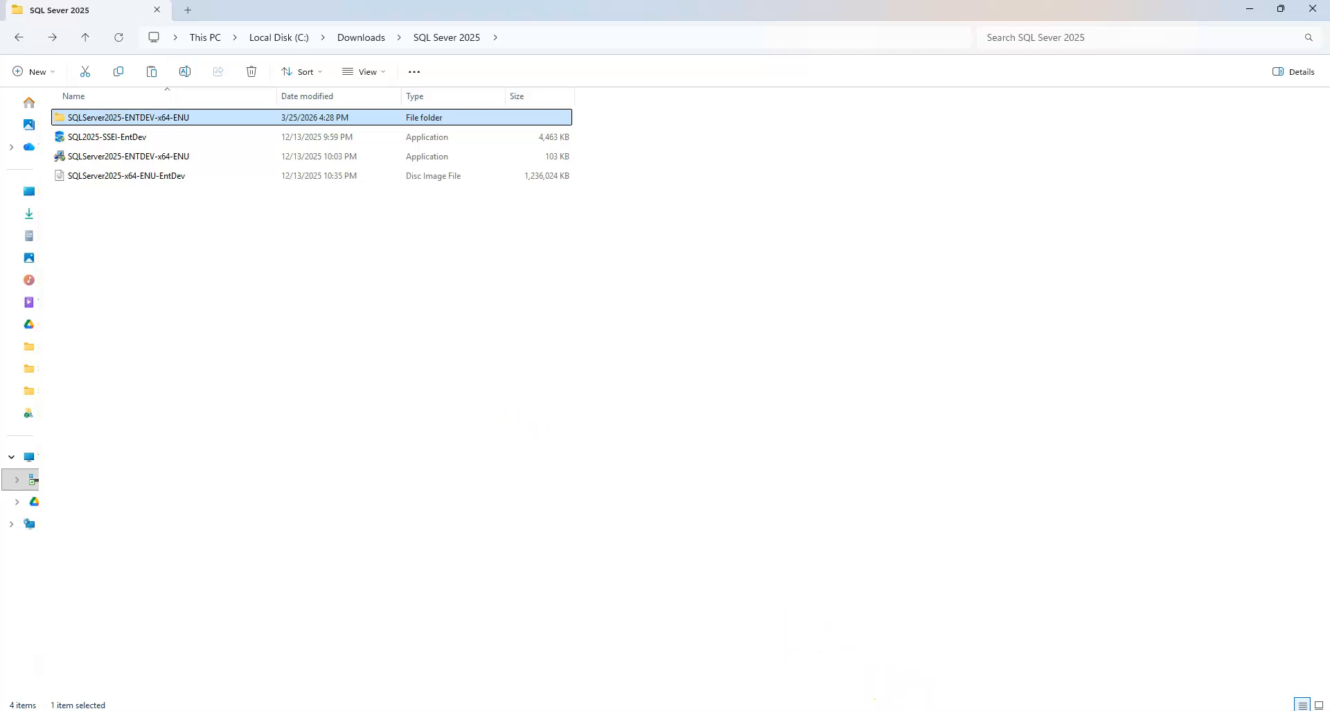
left_click(935, 665)
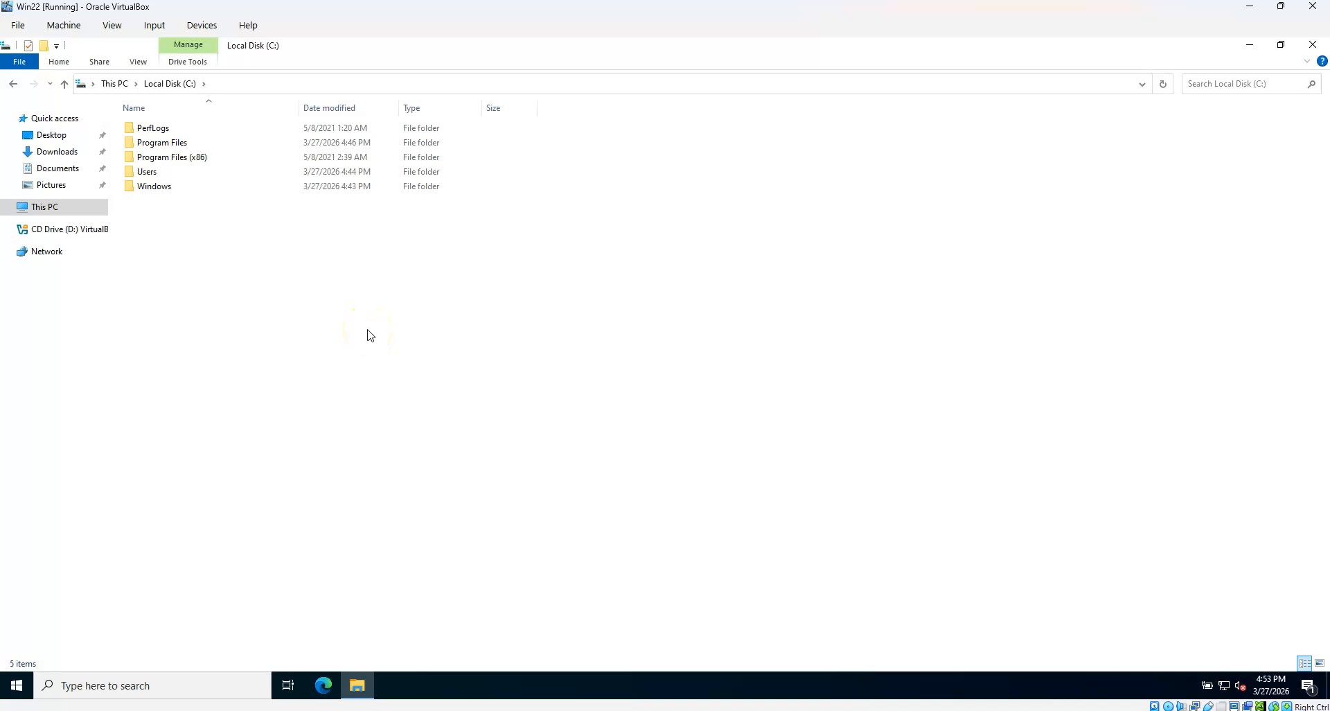
Take the VM window out of full screen and power off the Win22 machine
right_click(399, 295)
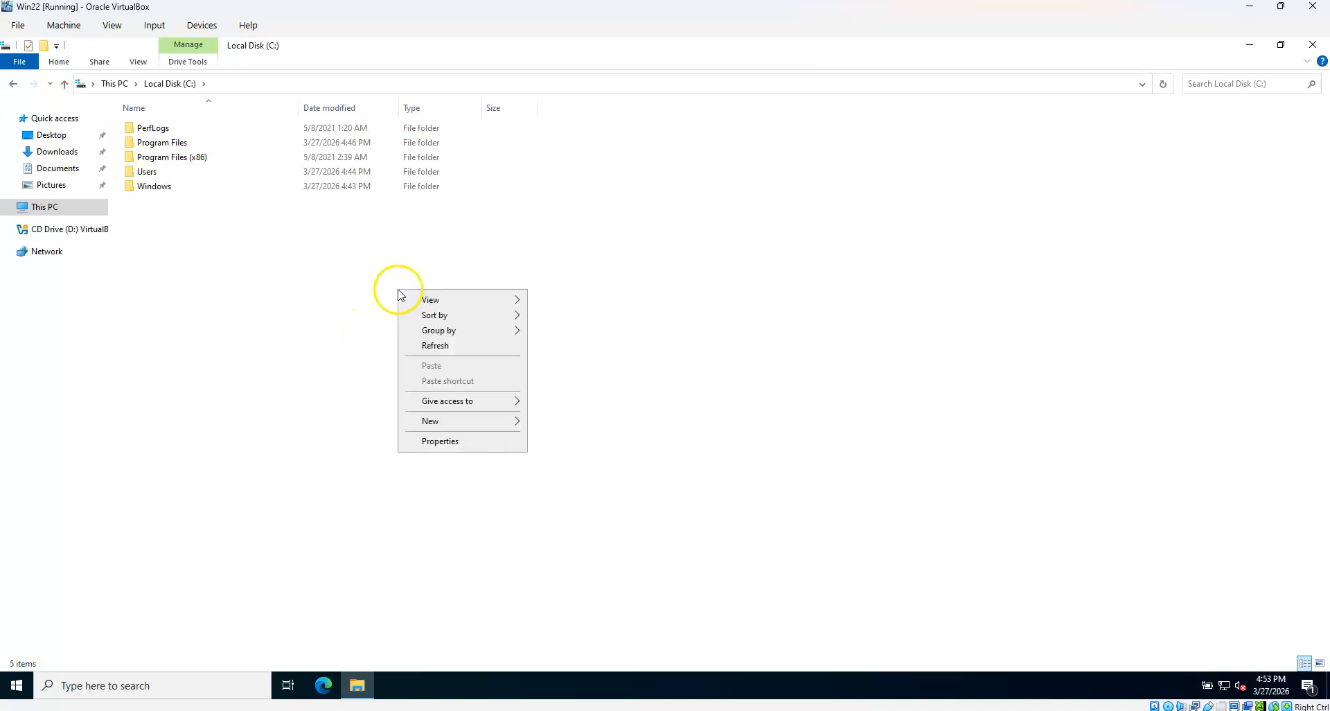
left_click(596, 283)
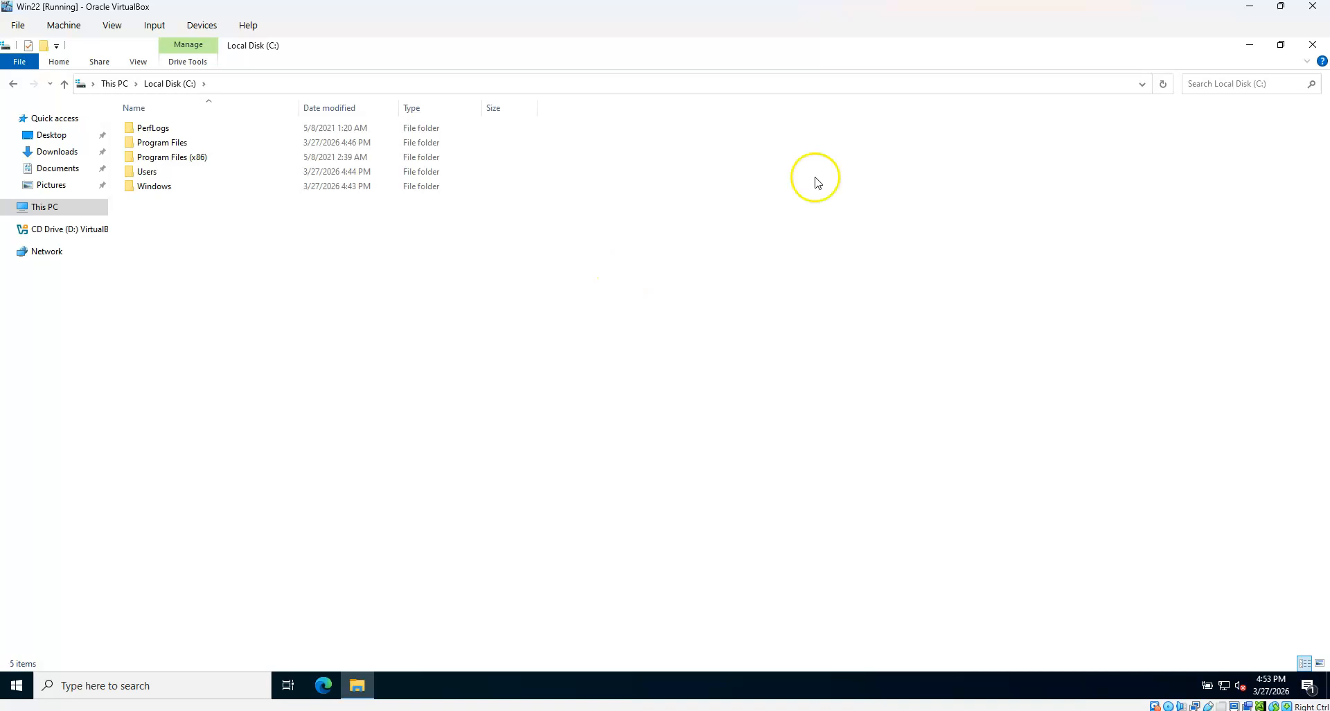
left_click(1283, 8)
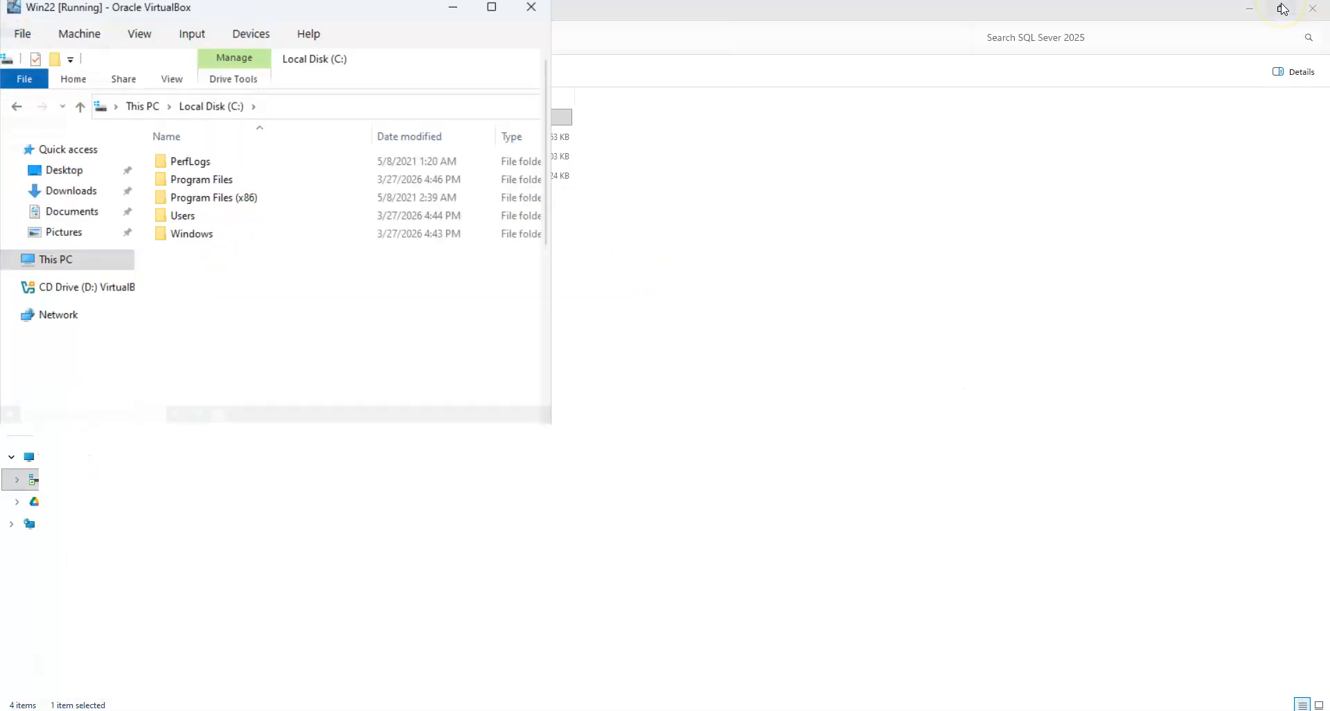
left_click_drag(303, 14, 804, 126)
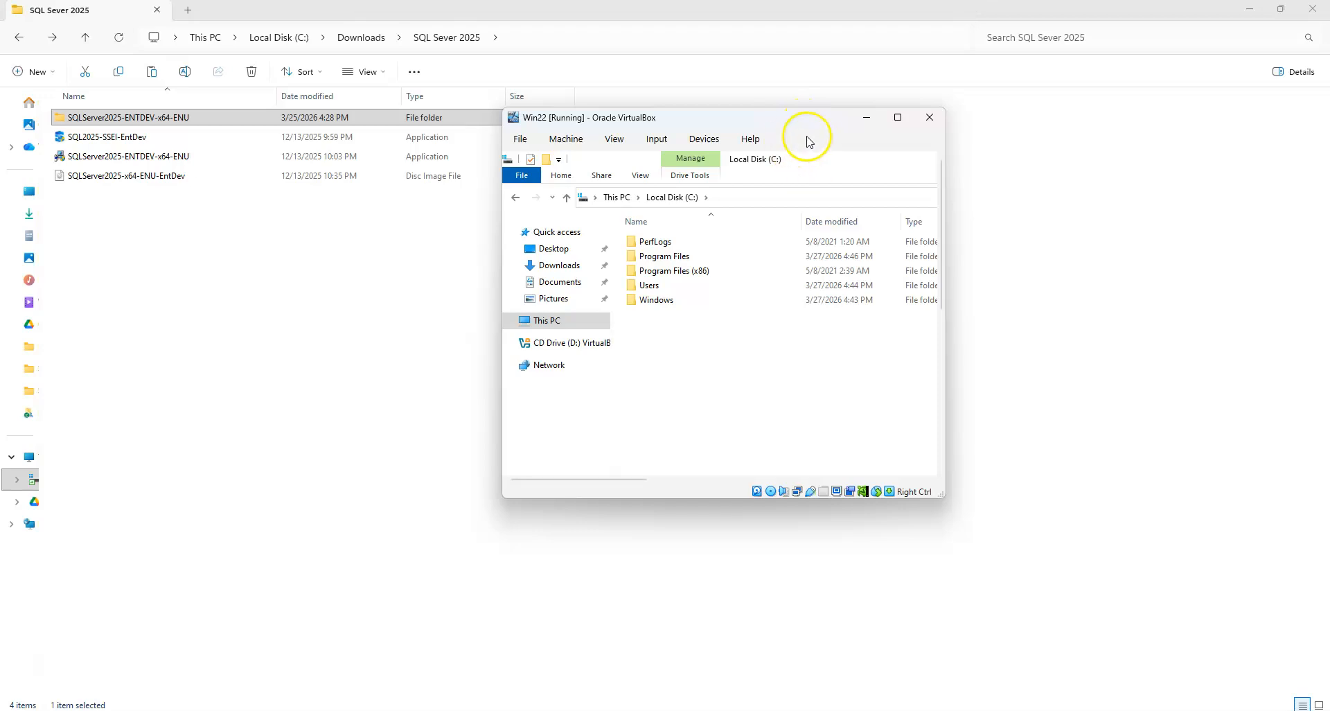
left_click(930, 117)
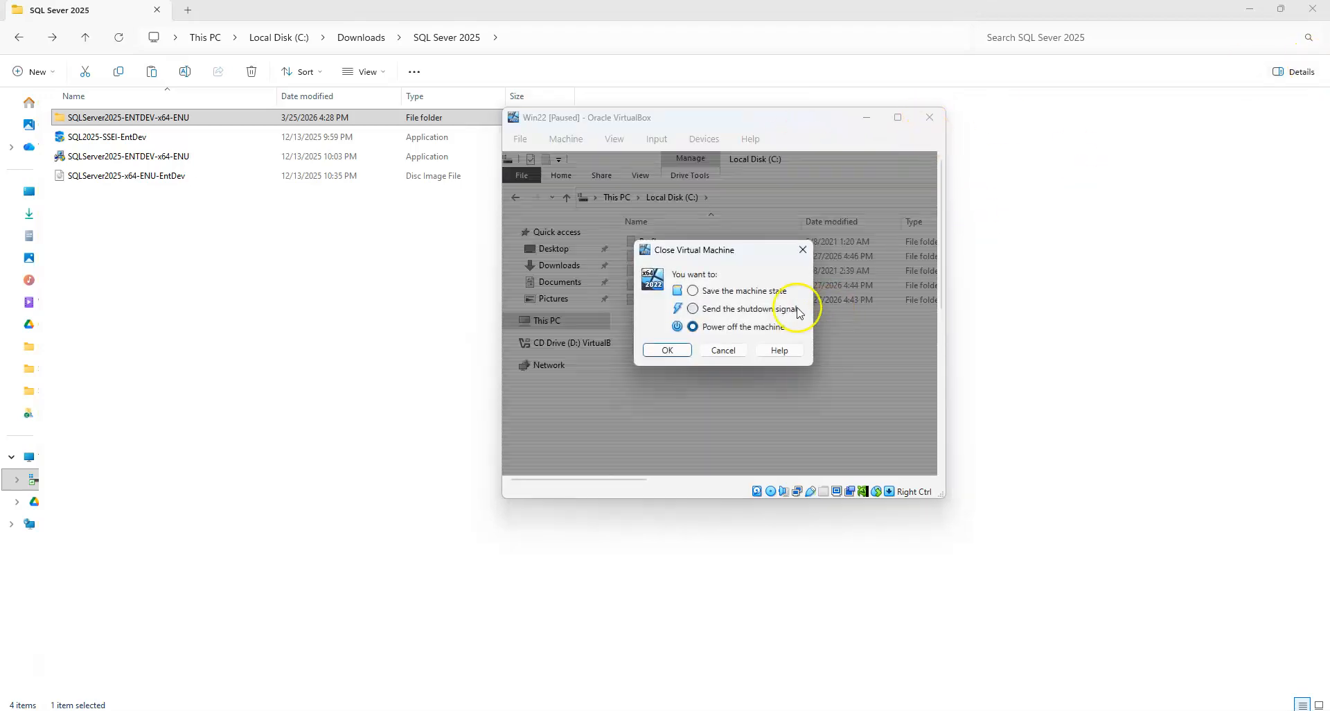
left_click(668, 350)
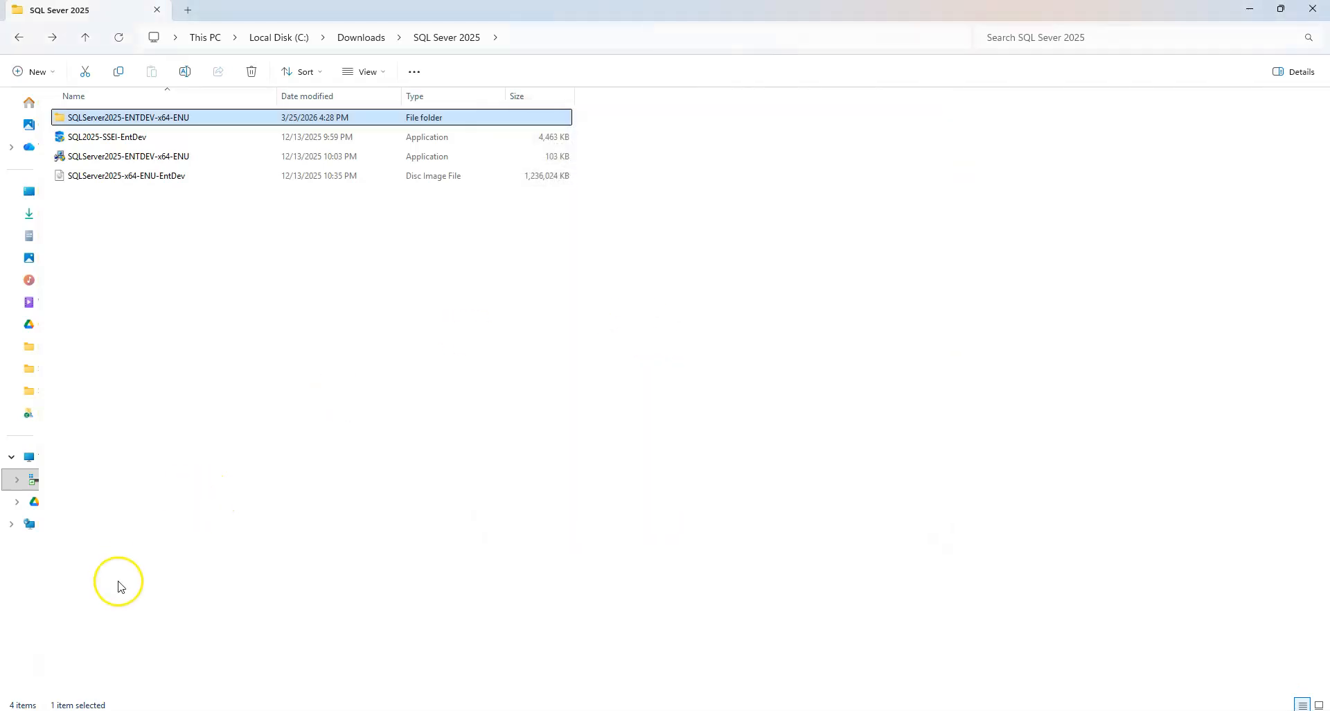
Exit the SQL Server 2025 download installer, confirming with Yes
left_click(1248, 8)
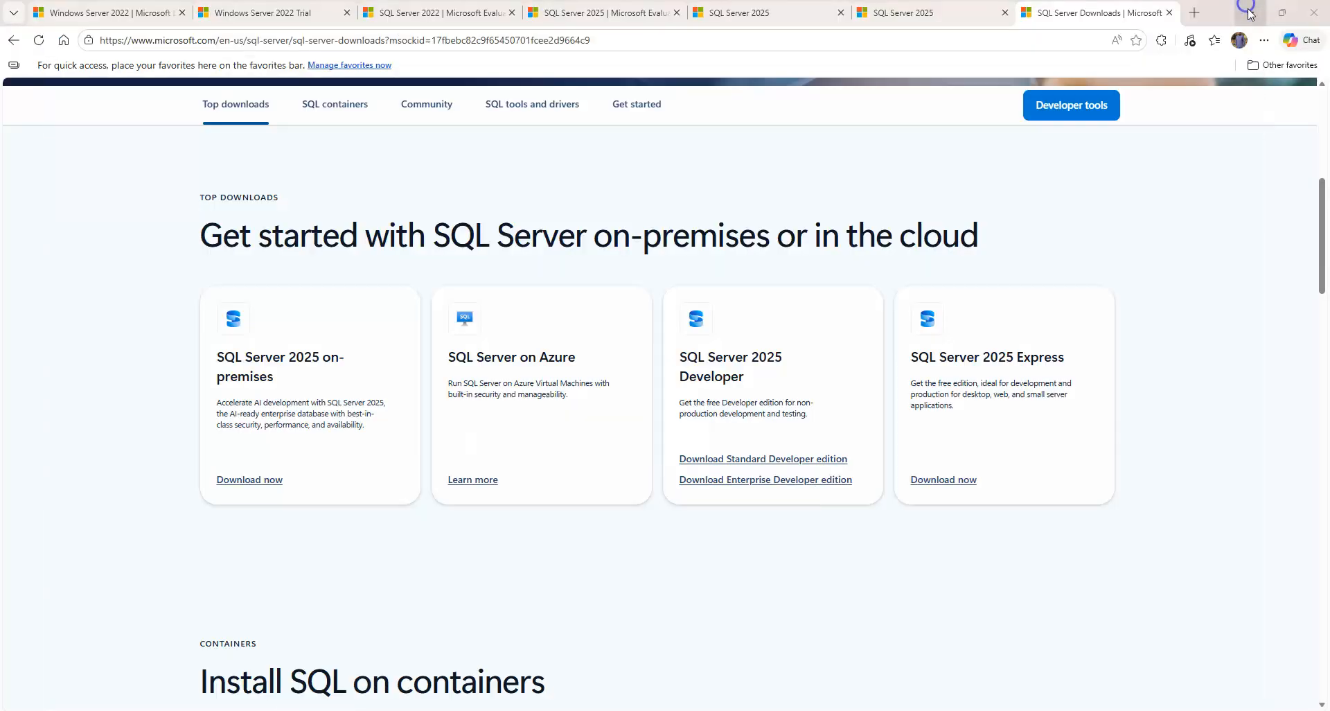
left_click(1250, 9)
left_click(935, 184)
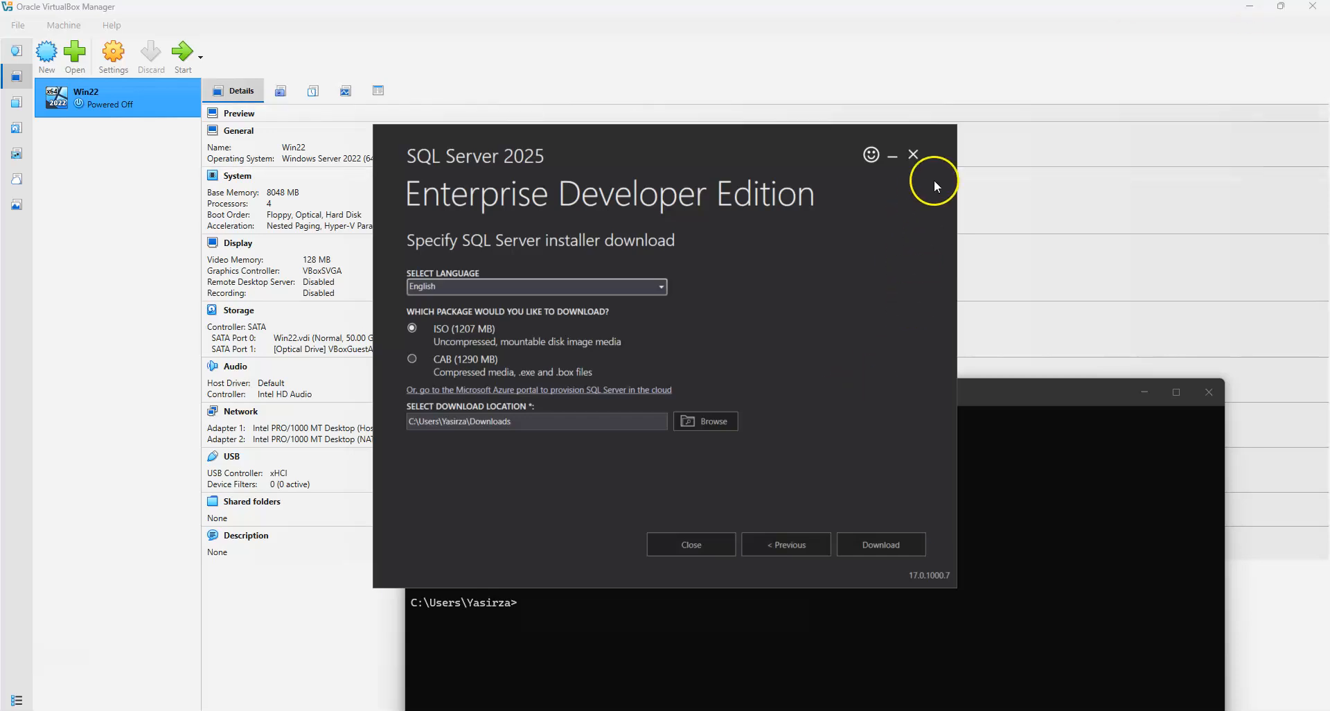
left_click(915, 154)
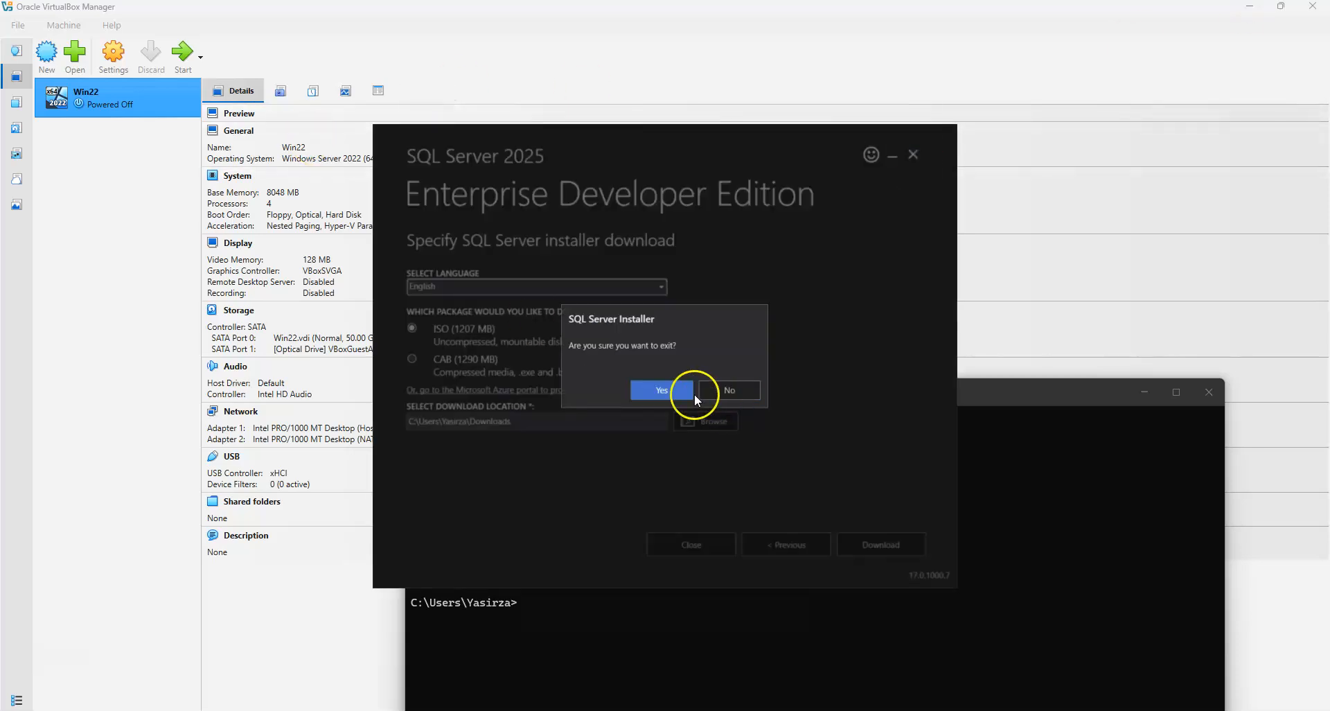
left_click(662, 389)
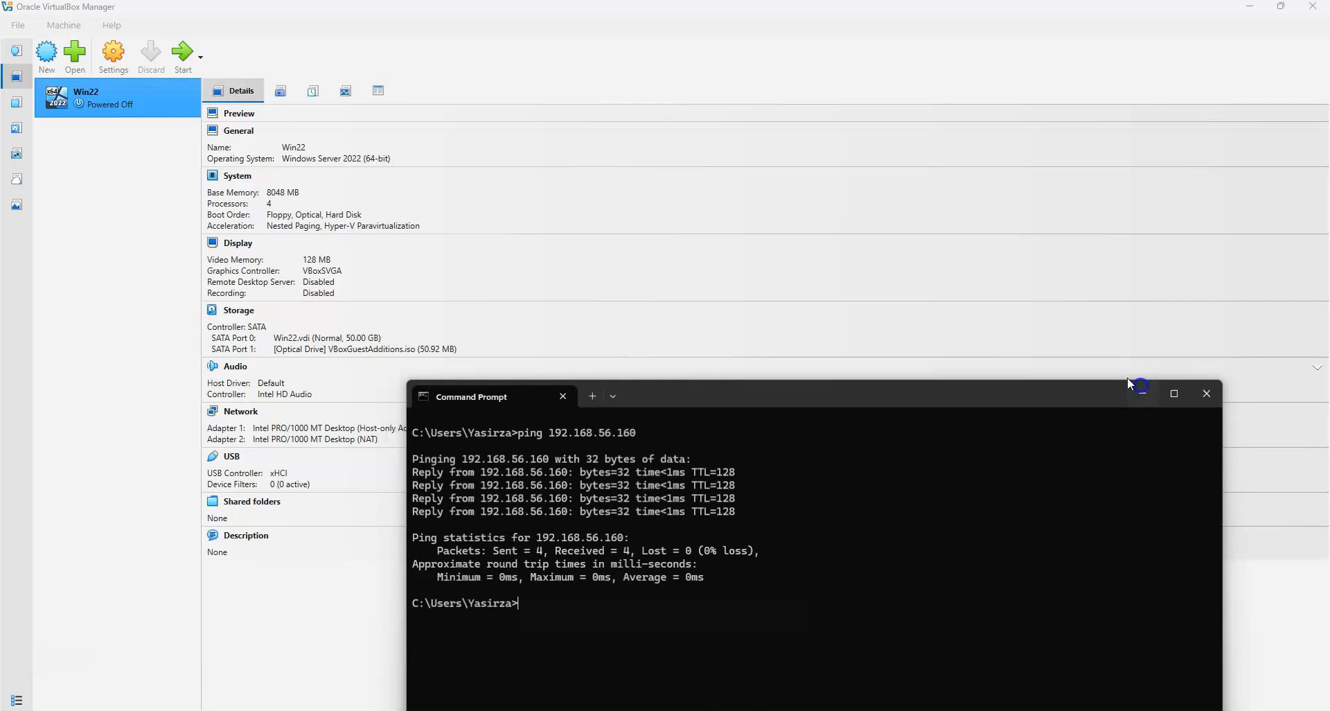
left_click(1144, 391)
Start Win22 and sign in as Administrator with the account password
left_click(182, 58)
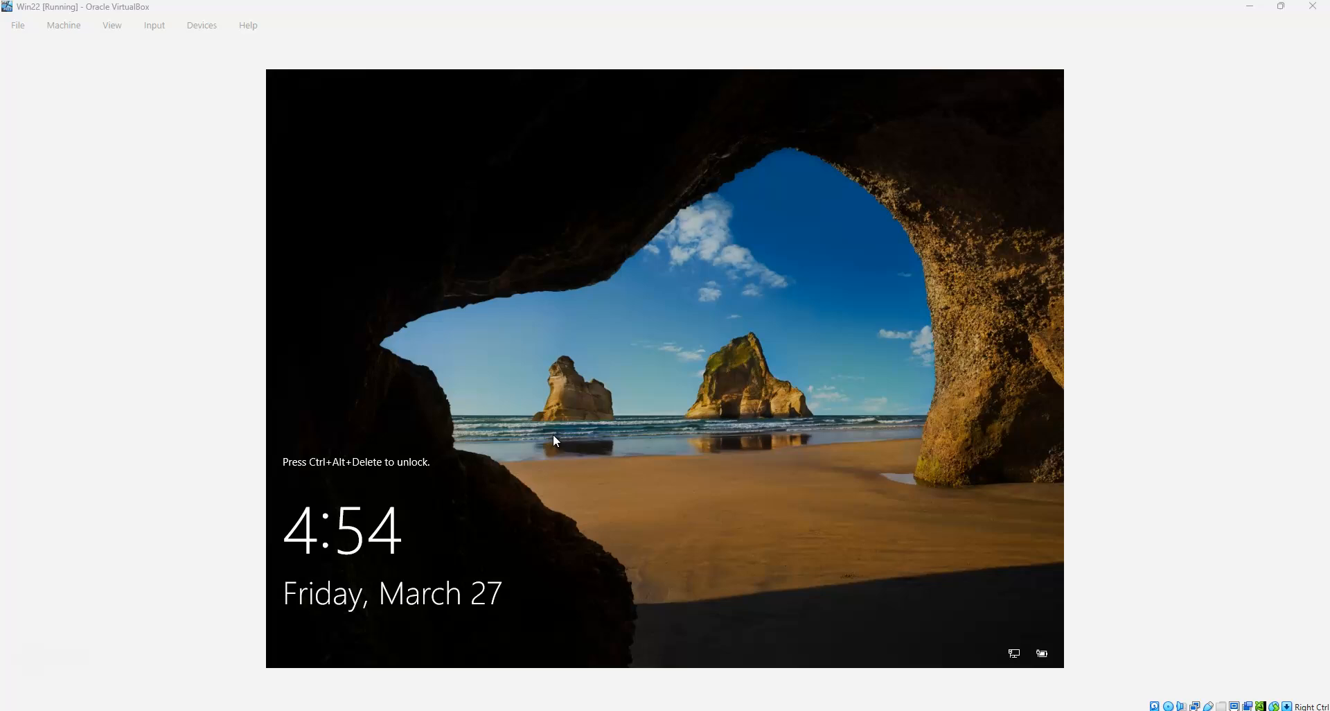
key("ctrl+alt+Delete")
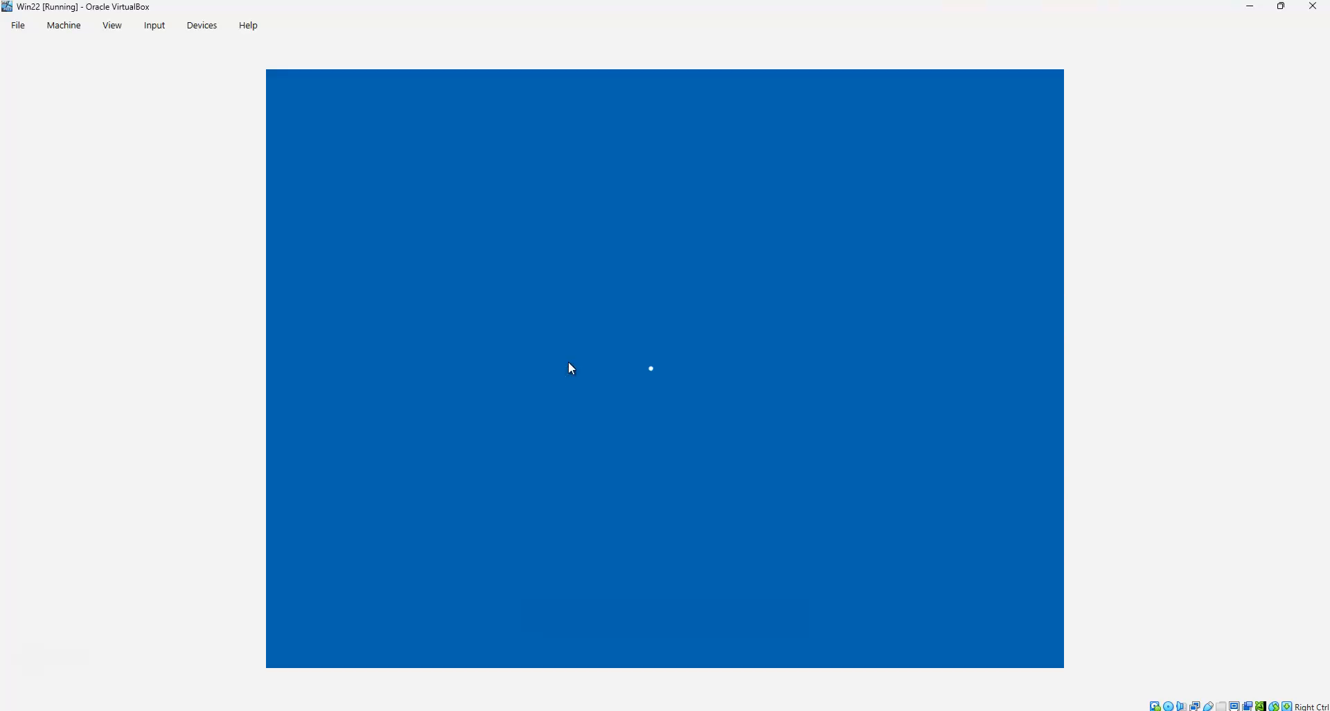
type("P")
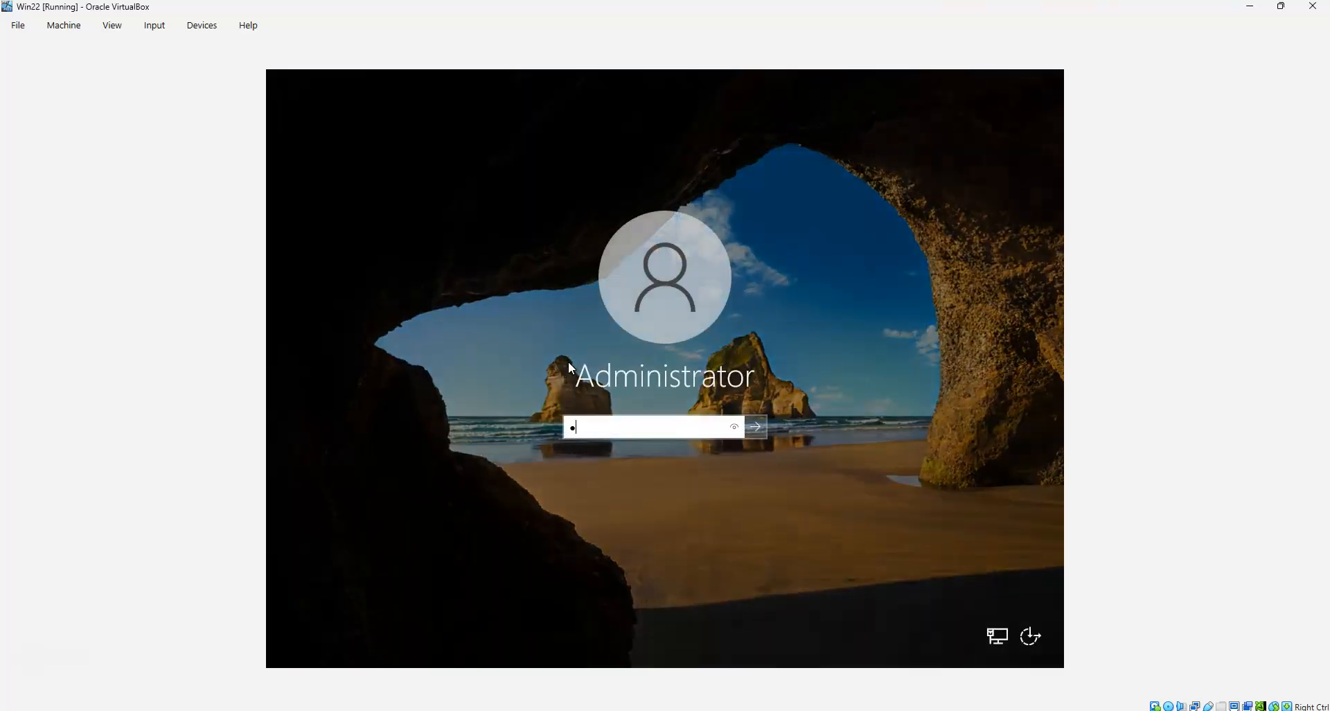
type("assw0rd1234!@#$%^")
key("Return")
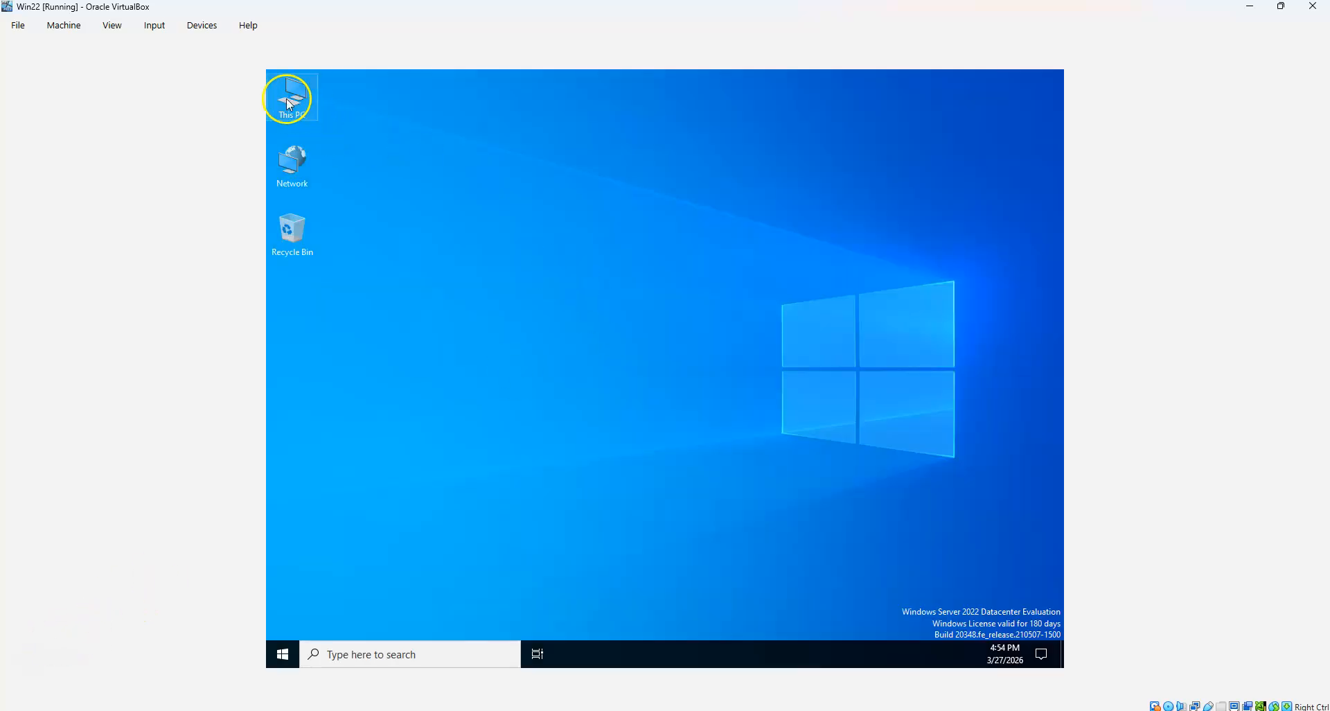
Cancel the Shutdown Event Tracker and open Local Disk (C:) via This PC in the VM
double_click(290, 104)
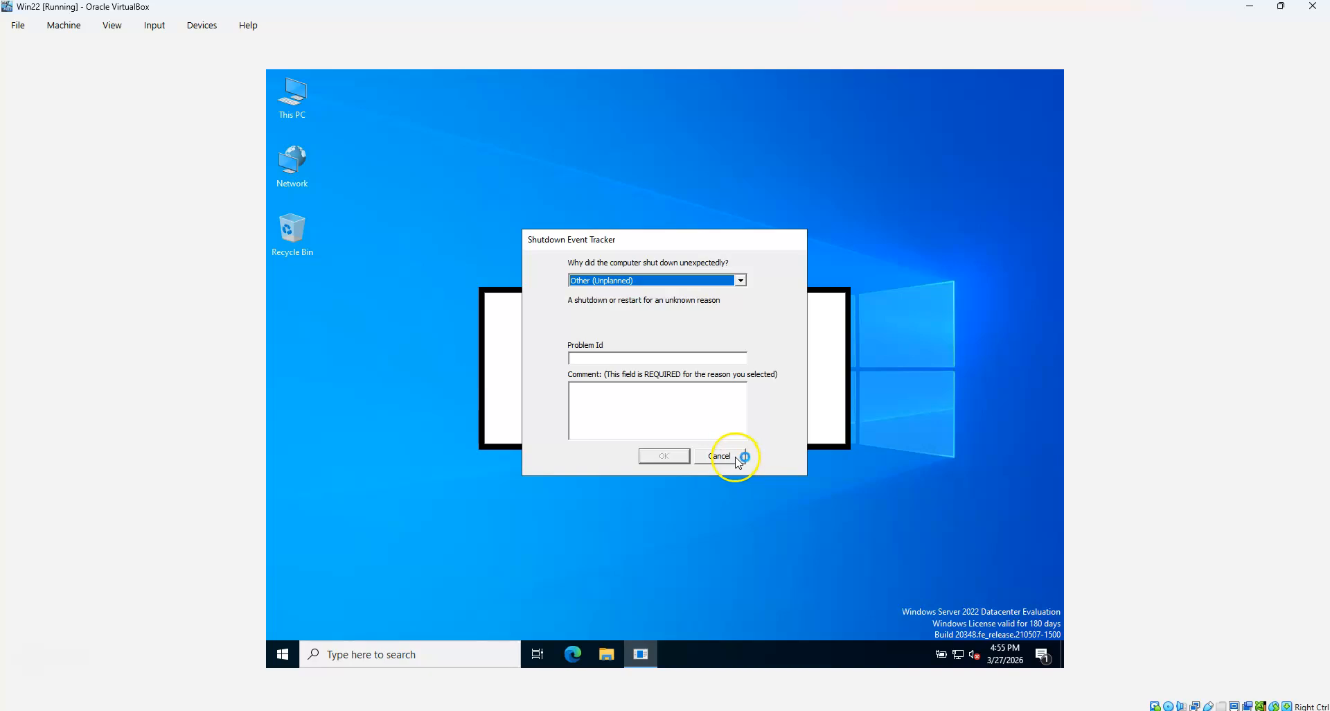
left_click(737, 460)
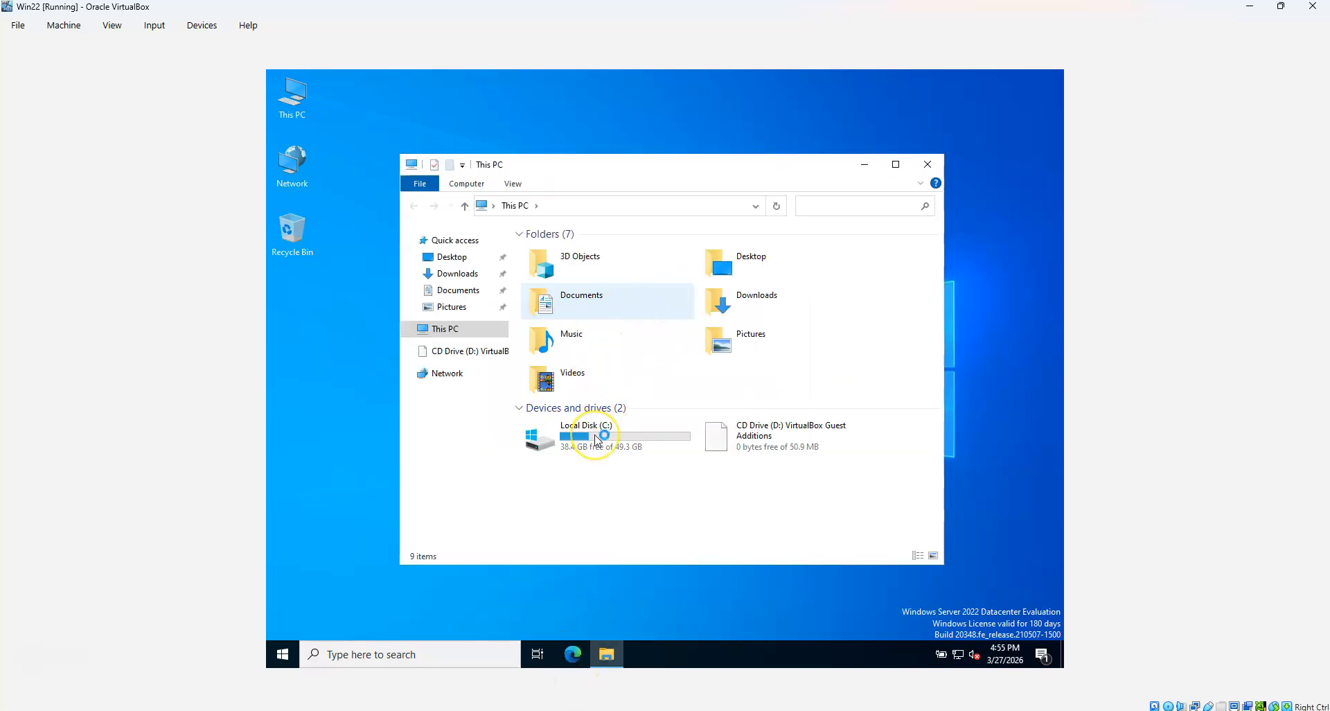
left_click(596, 439)
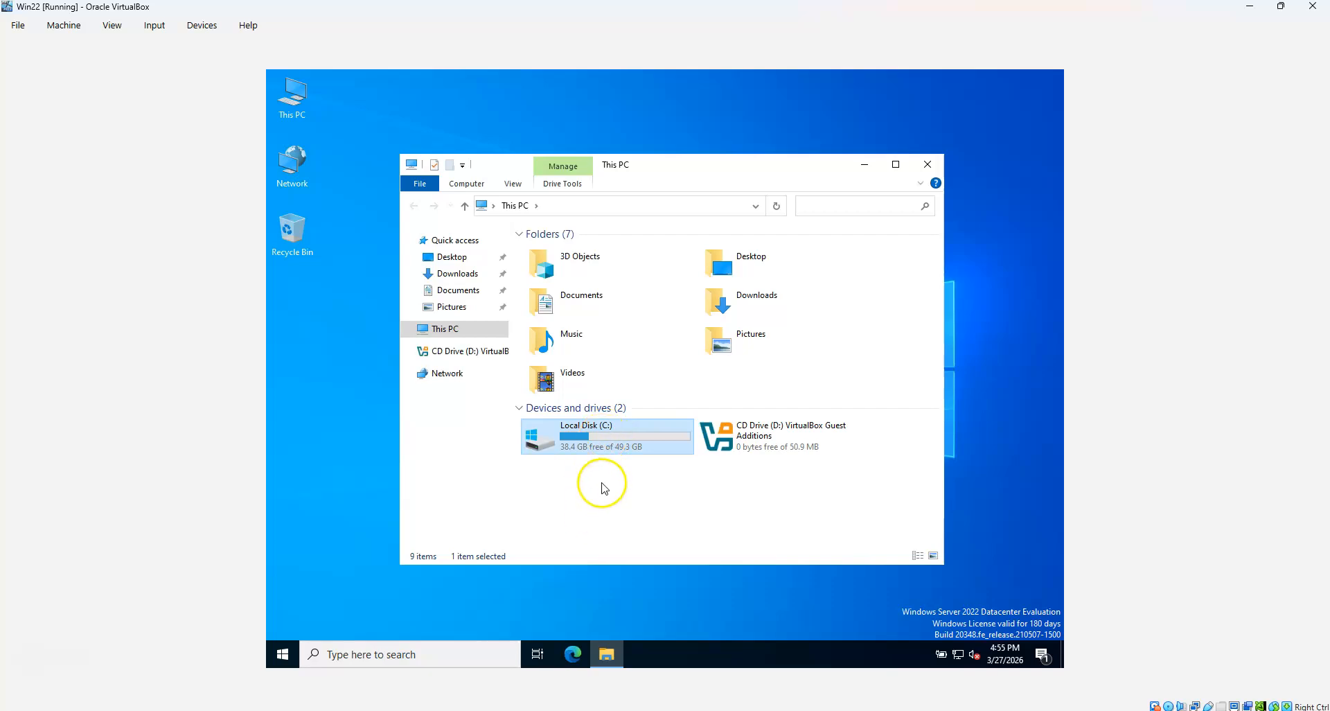
left_click(606, 447)
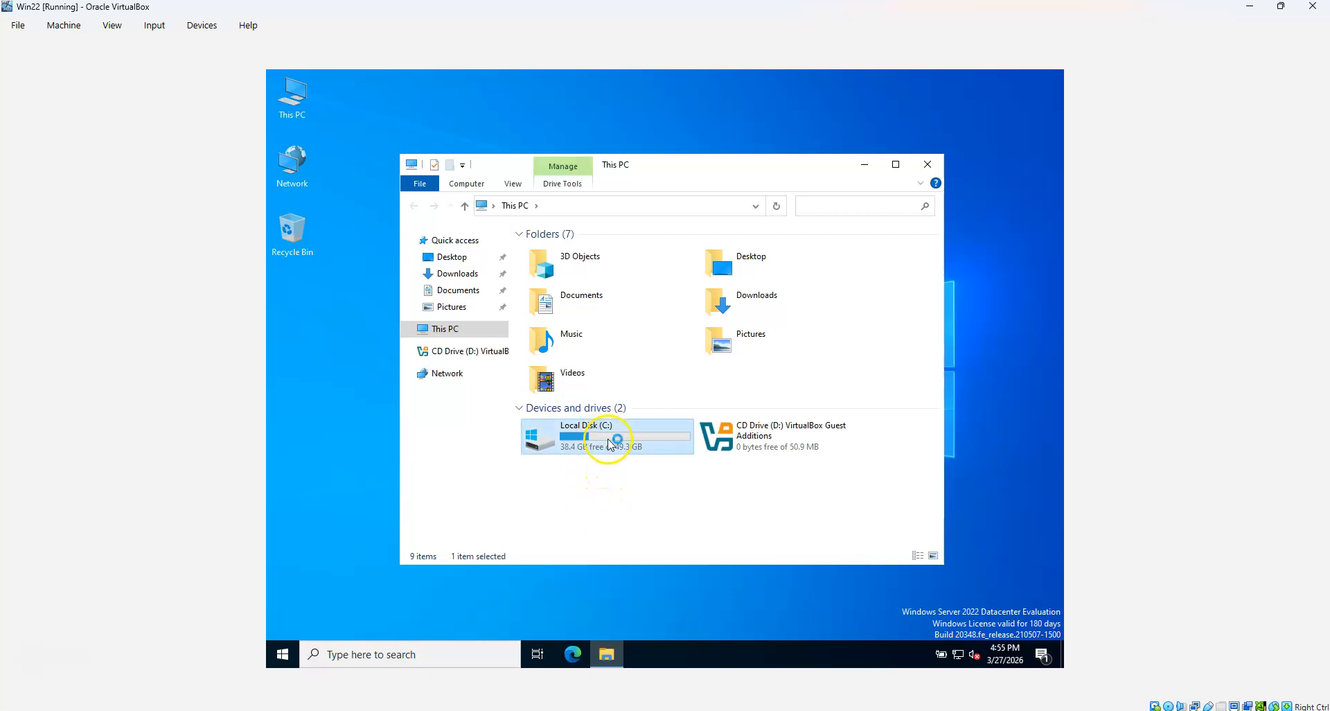
double_click(610, 443)
Begin copying the host's SQLServer2025-ENTDEV-x64-ENU folder into the VM's C: drive
mouse_move(607, 654)
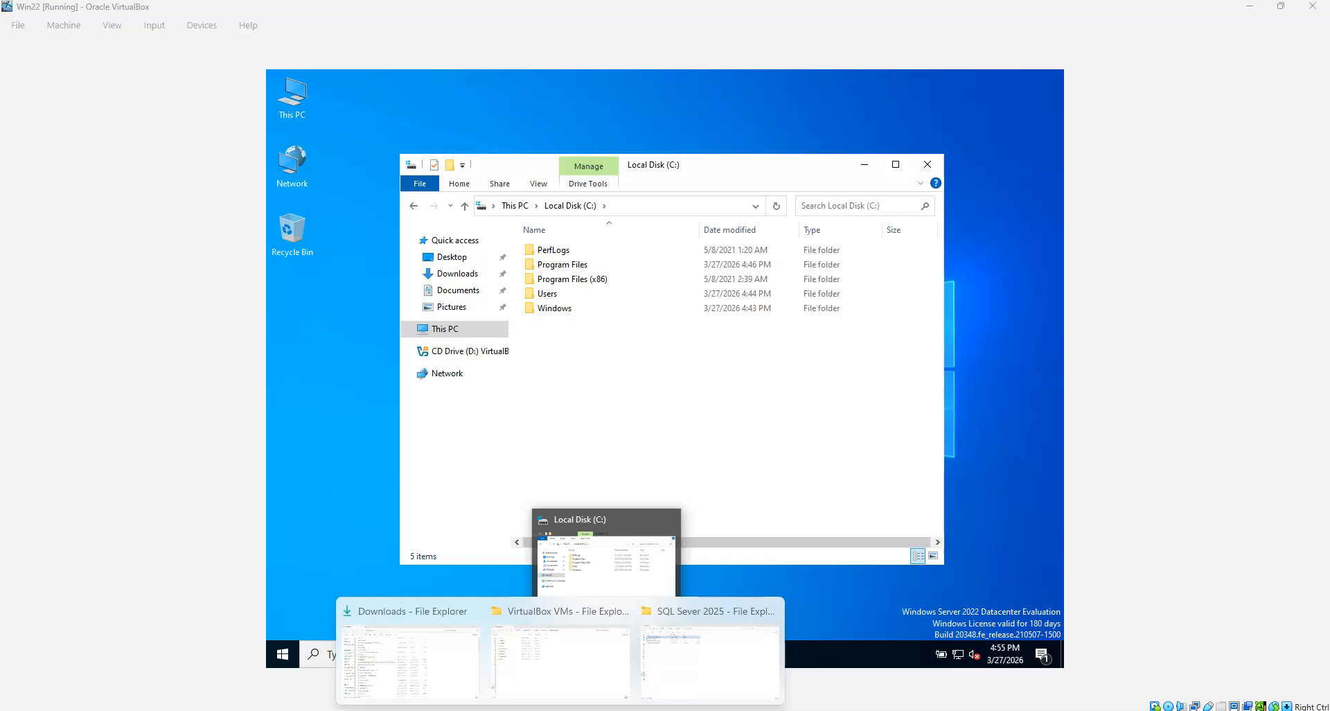
left_click(648, 662)
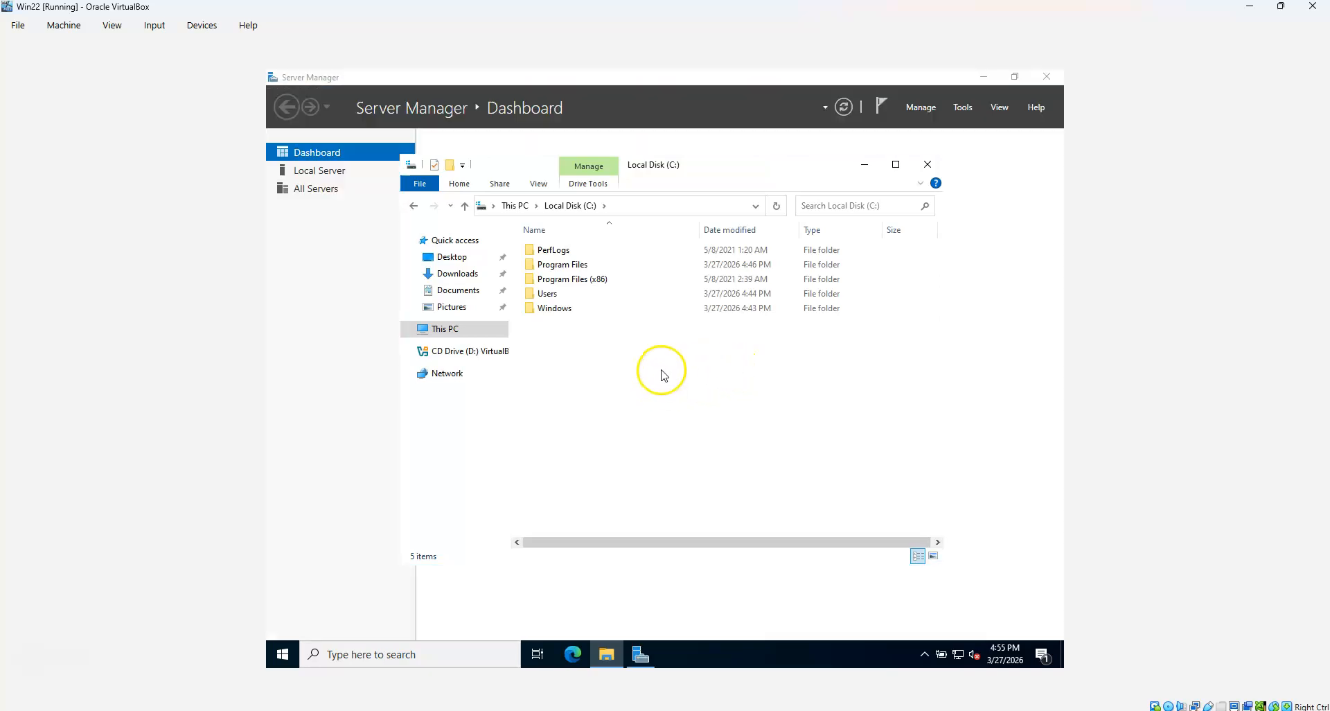
left_click(998, 210)
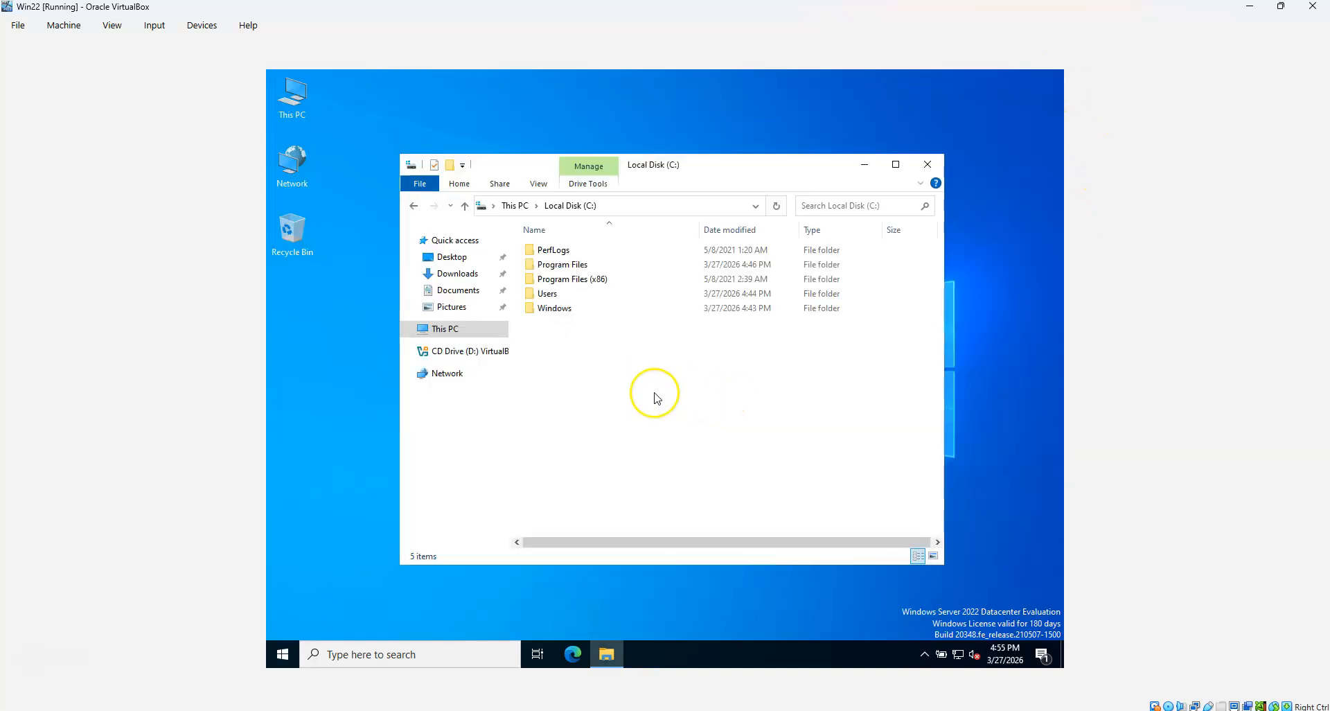
right_click(644, 396)
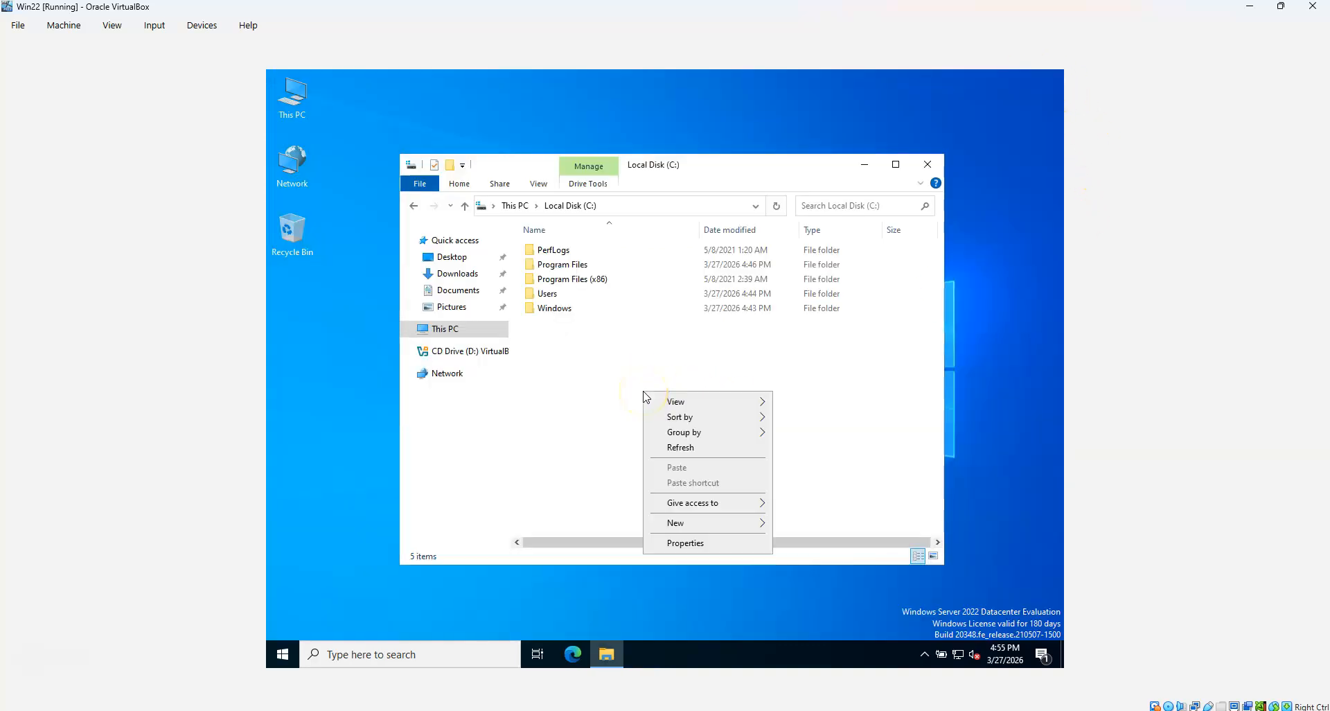
left_click(607, 395)
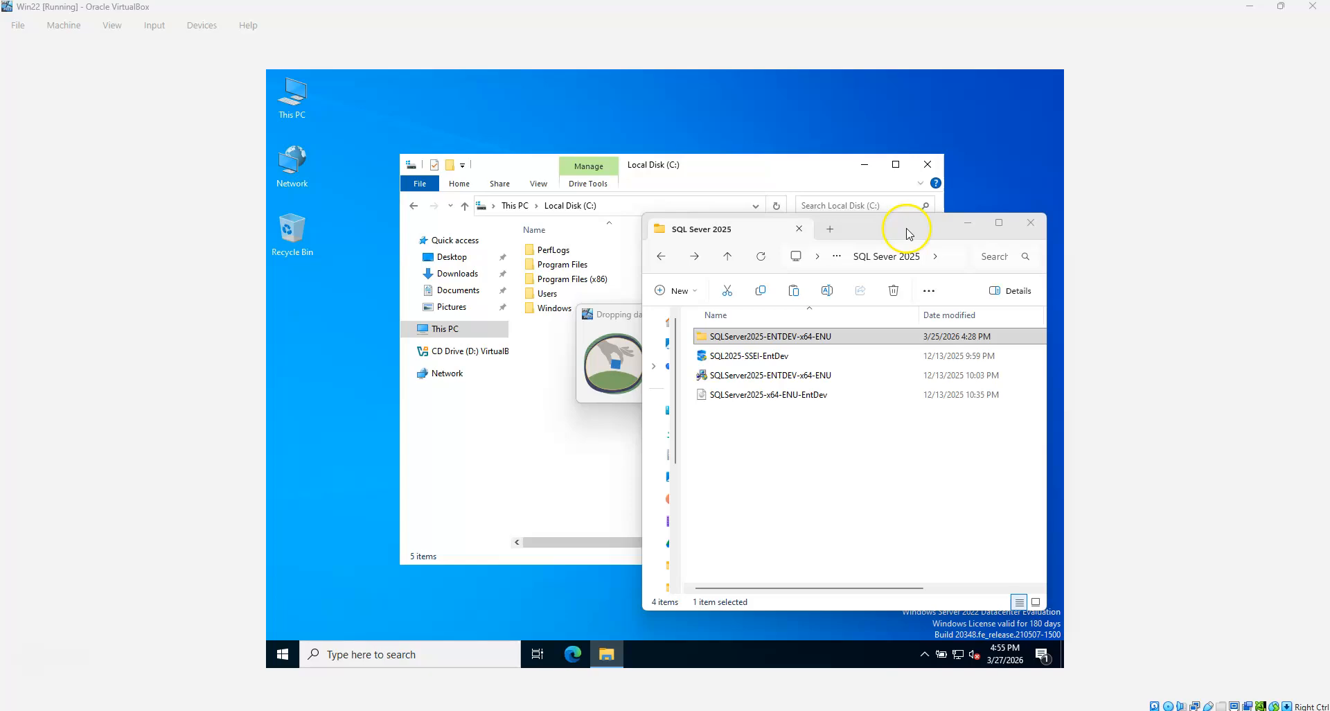
left_click(823, 230)
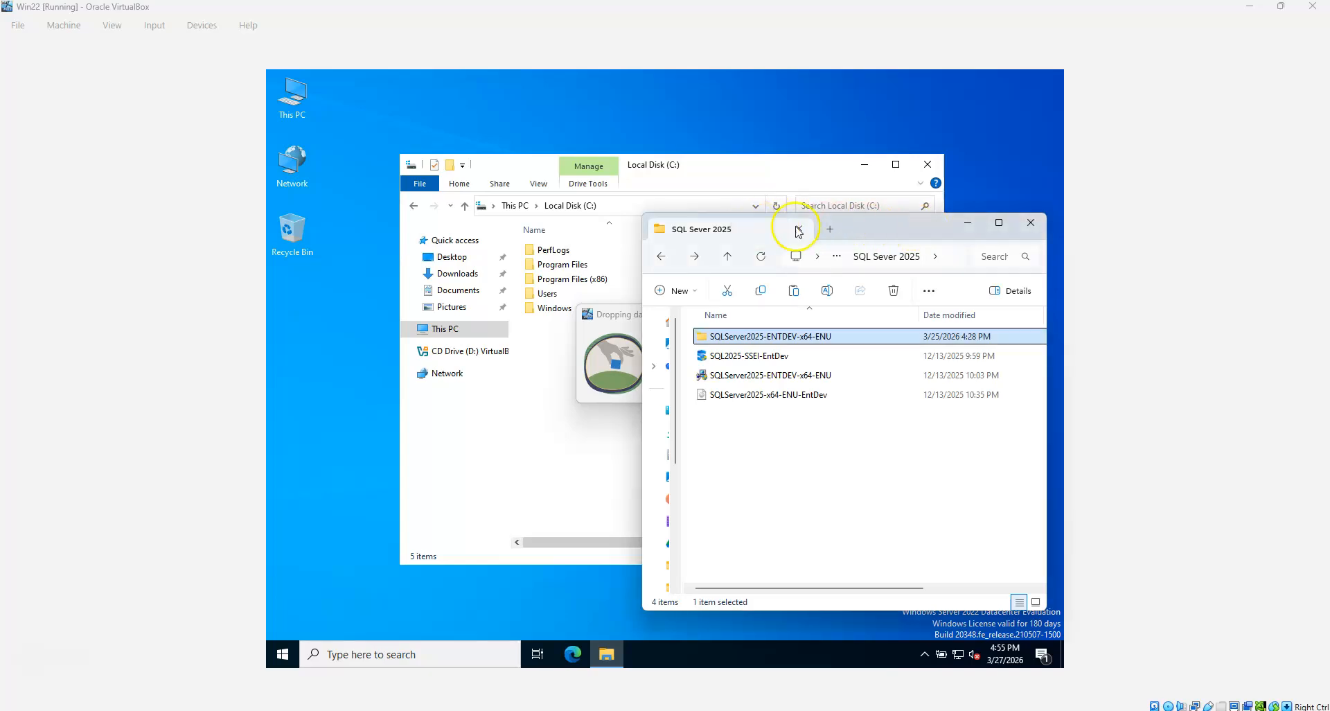
left_click(570, 389)
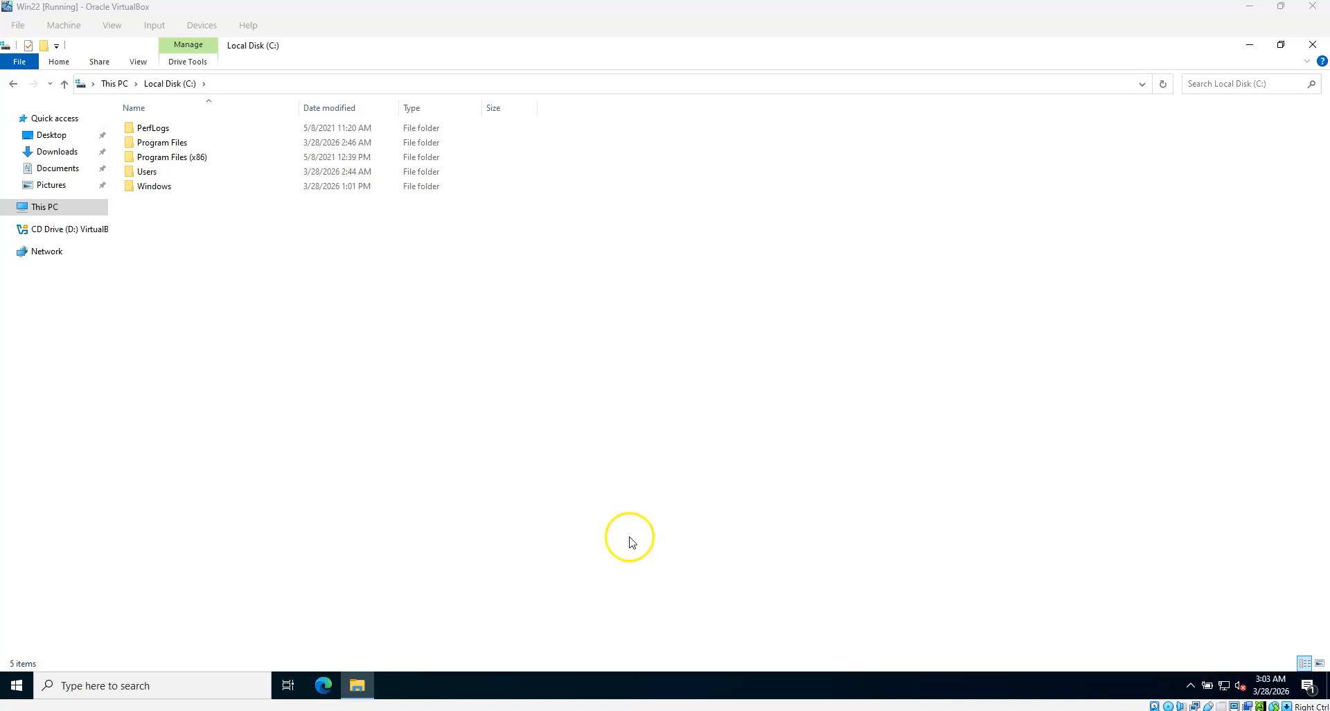
Bring SQLServer2025-ENTDEV-x64-ENU onto the guest's C: drive and open it to show its 20 setup files
mouse_move(560, 710)
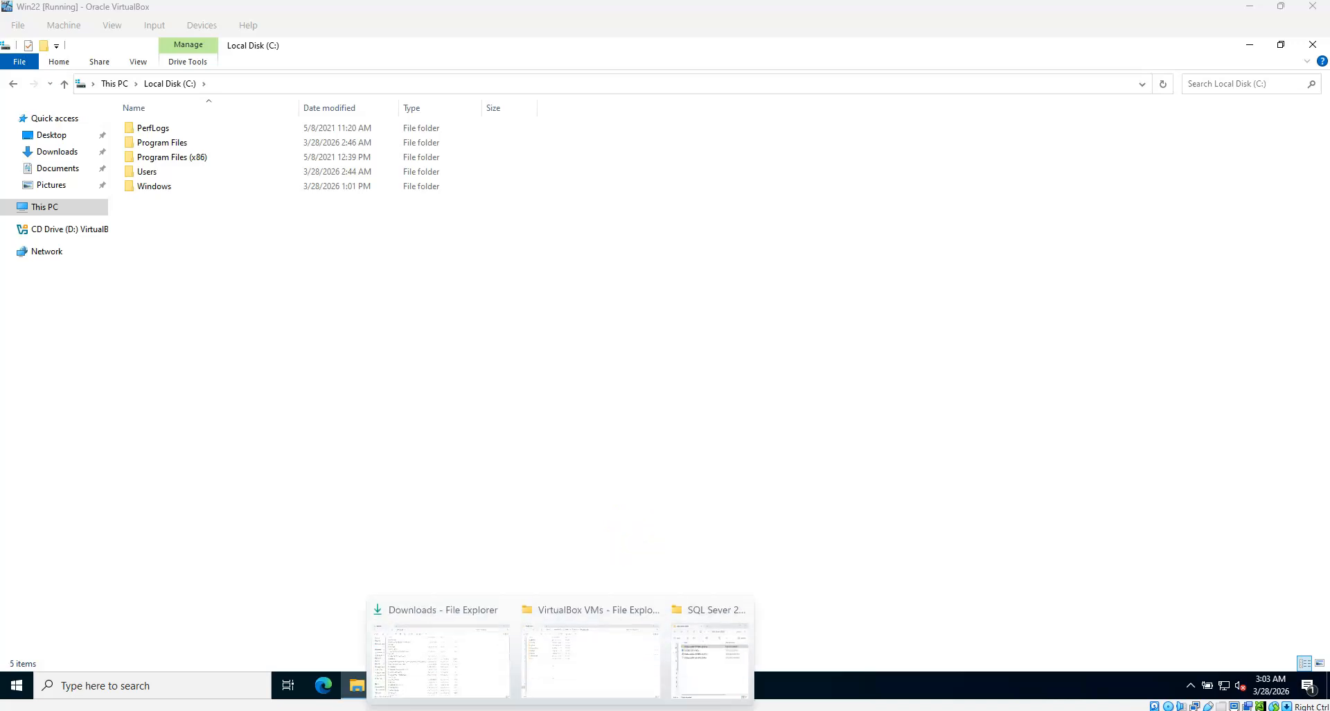
left_click(713, 665)
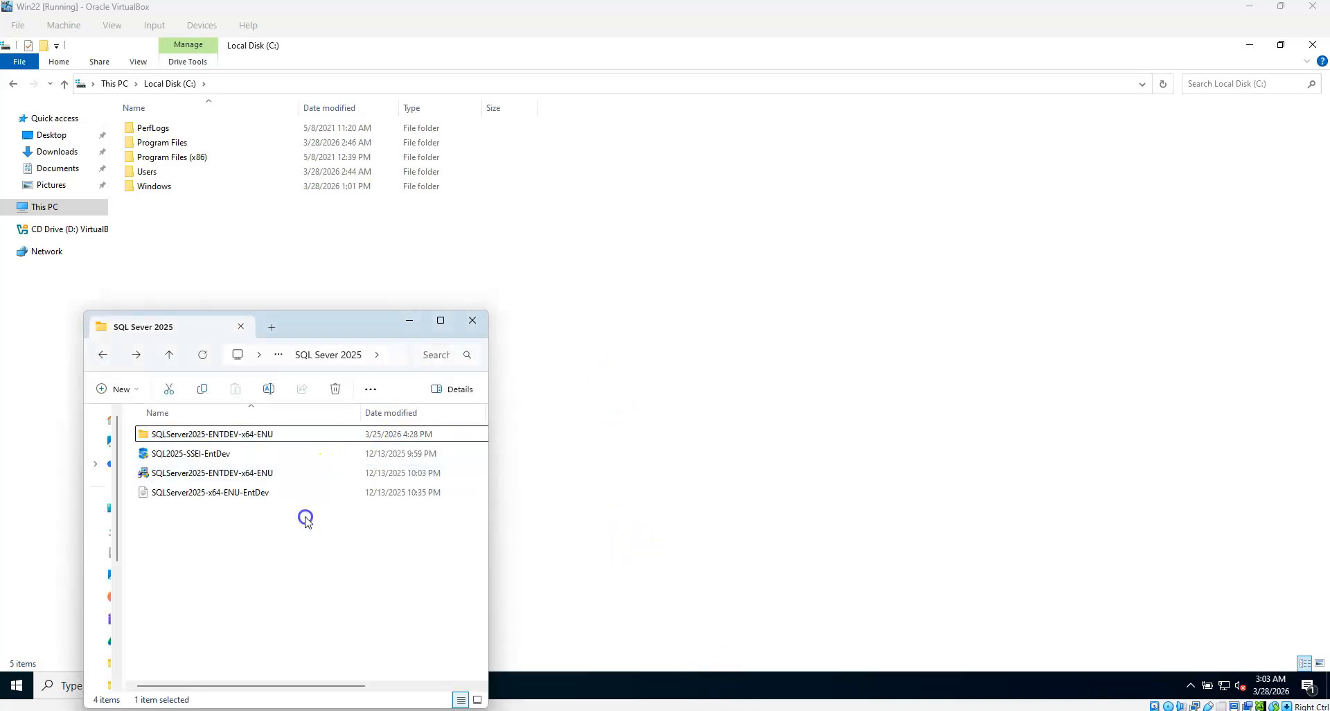
left_click(264, 437)
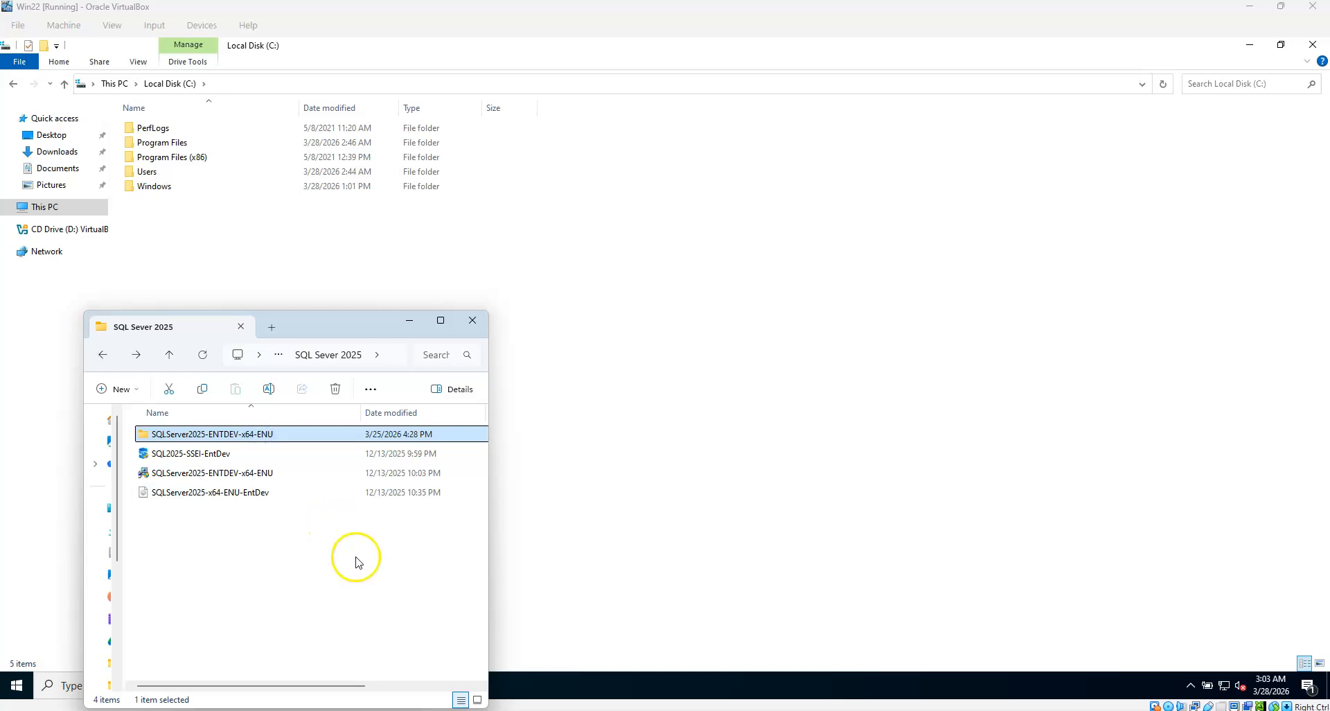
left_click(645, 326)
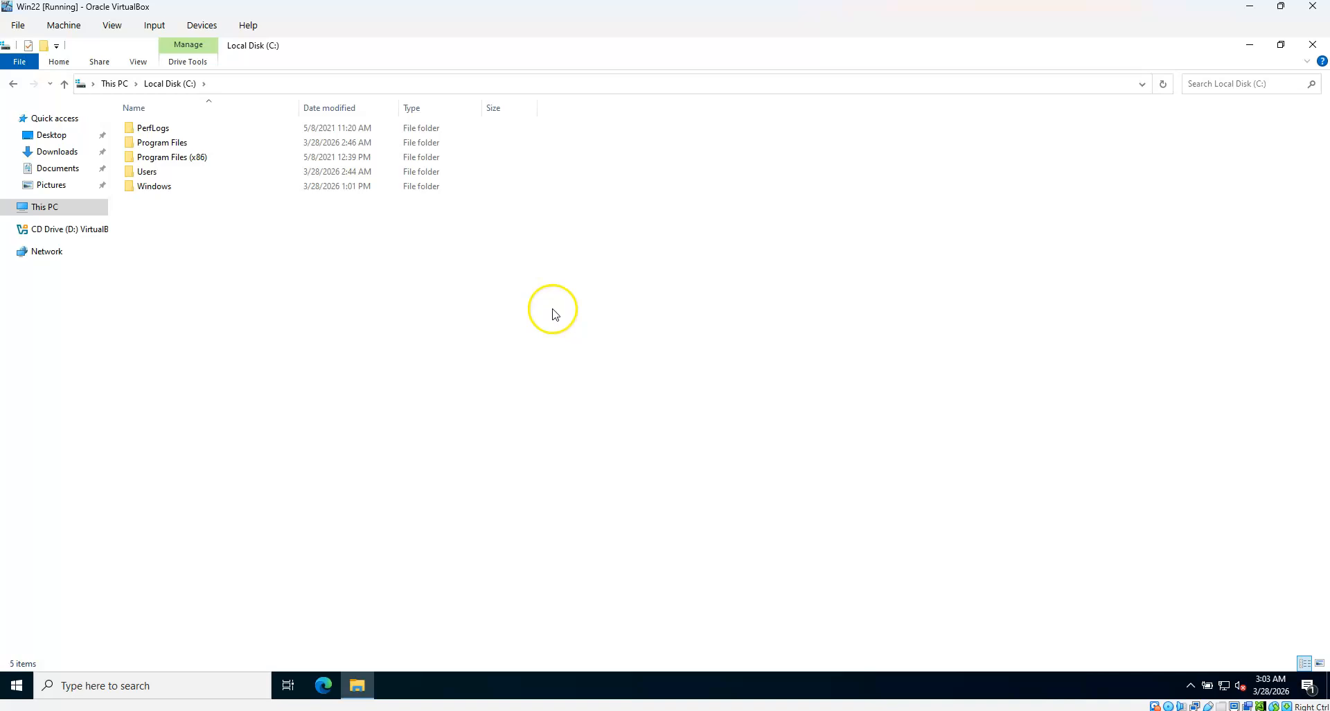
right_click(350, 261)
left_click(300, 270)
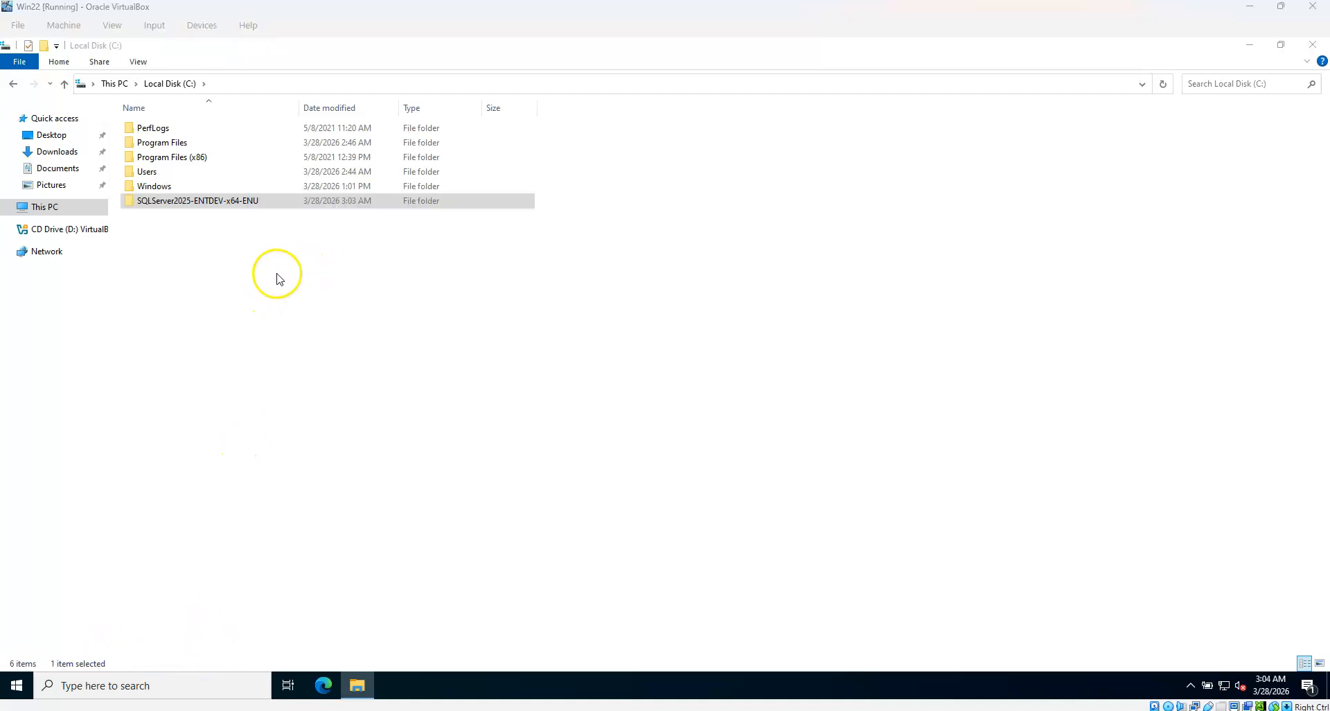
left_click(280, 278)
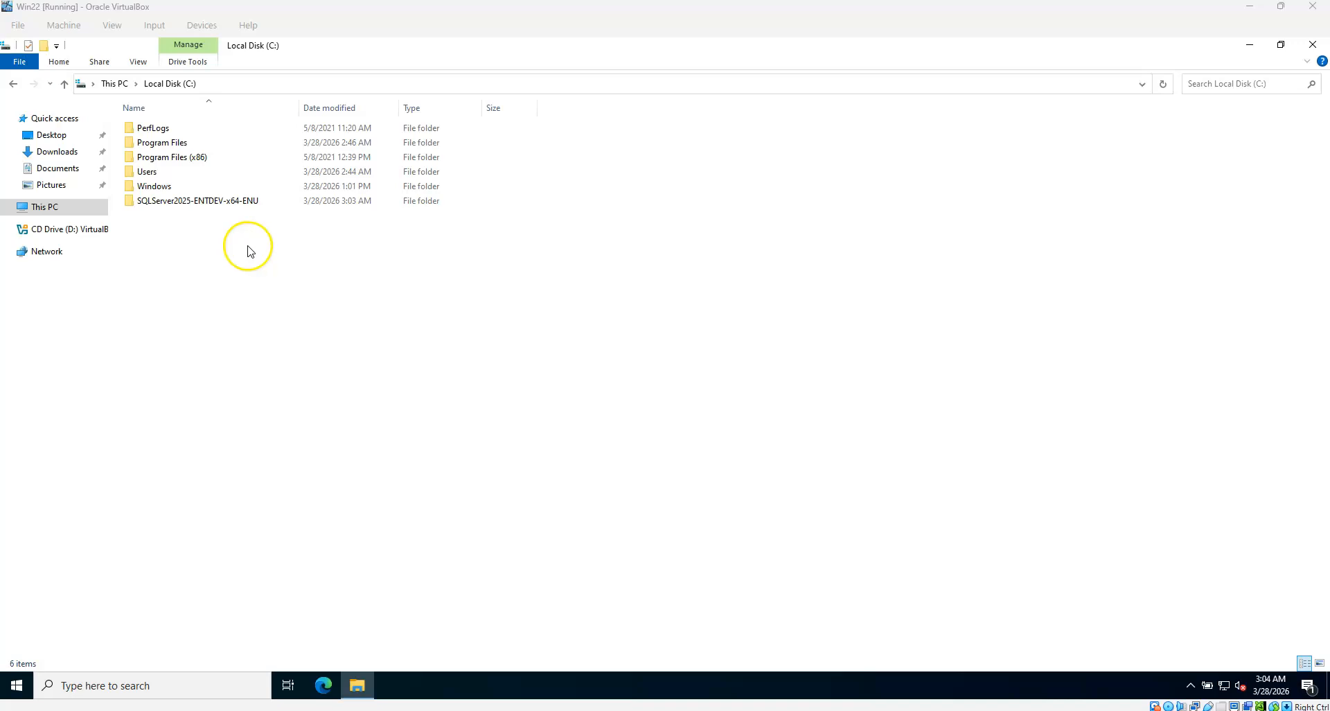
double_click(202, 200)
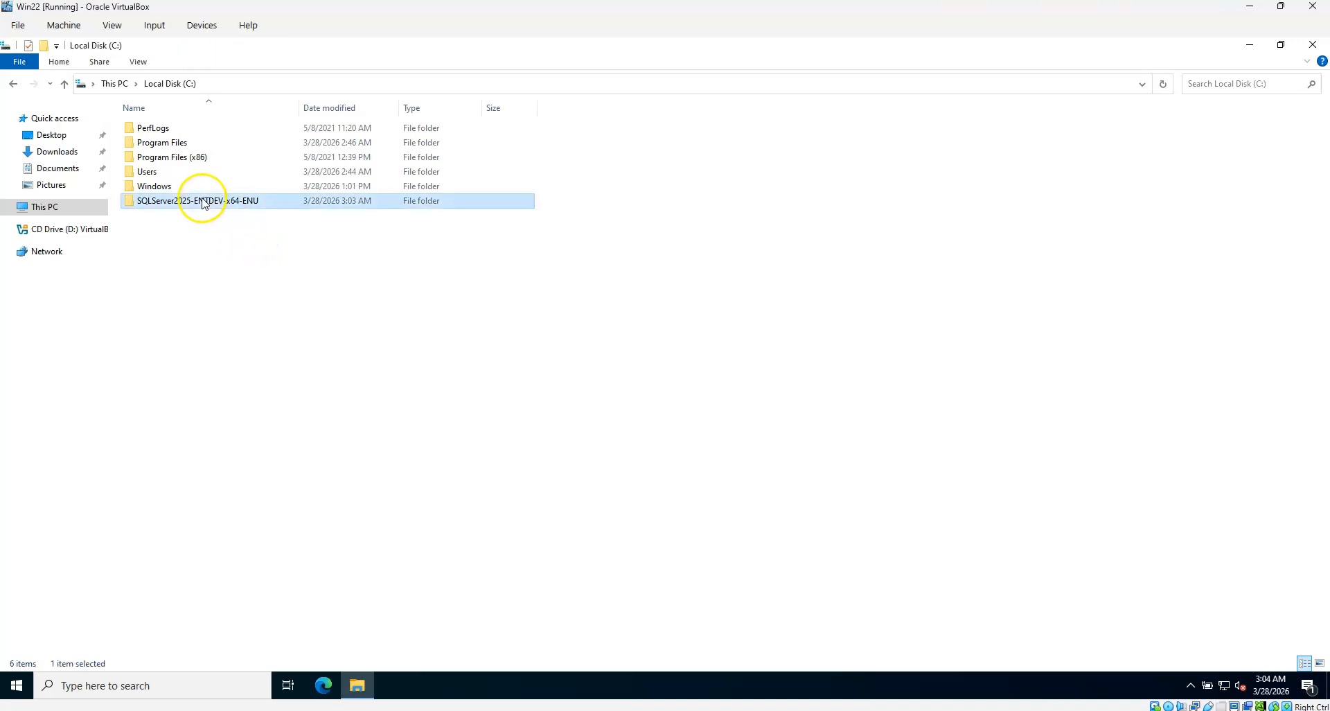
left_click(255, 232)
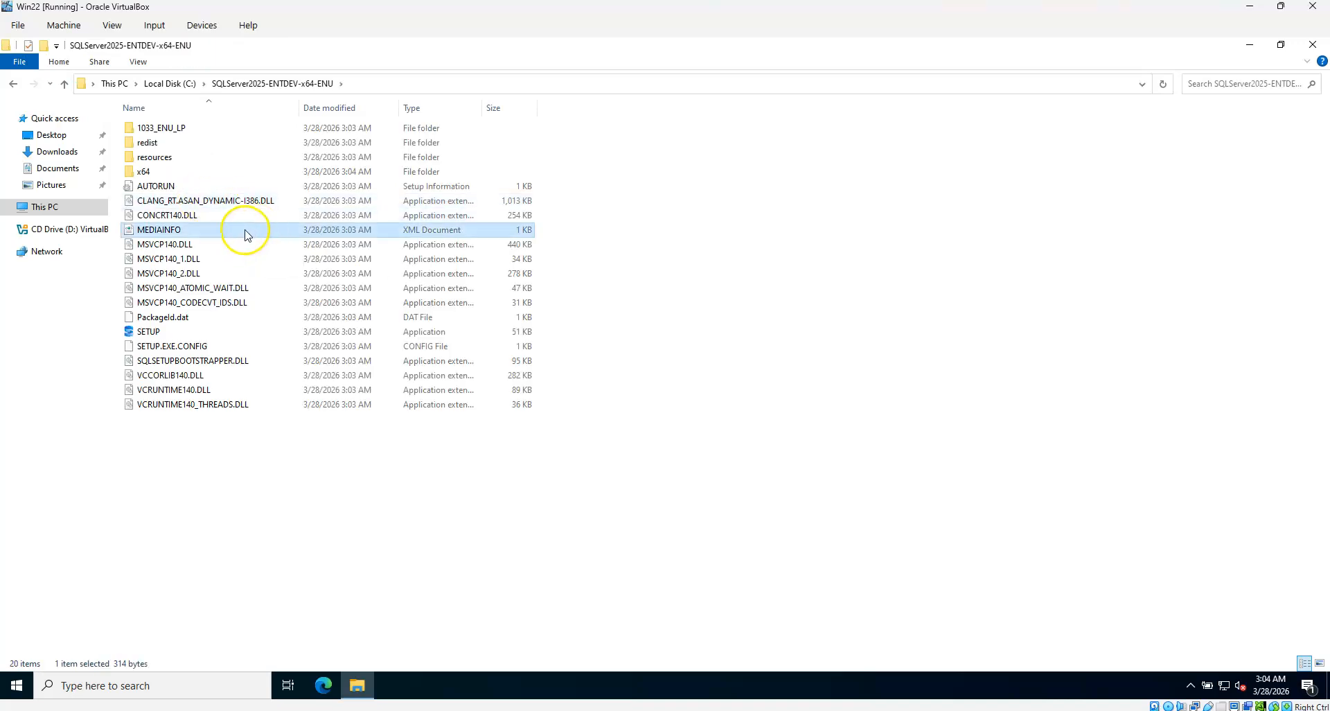
Run SETUP as administrator and start a New SQL Server standalone installation from Installation Center
left_click(164, 335)
right_click(165, 334)
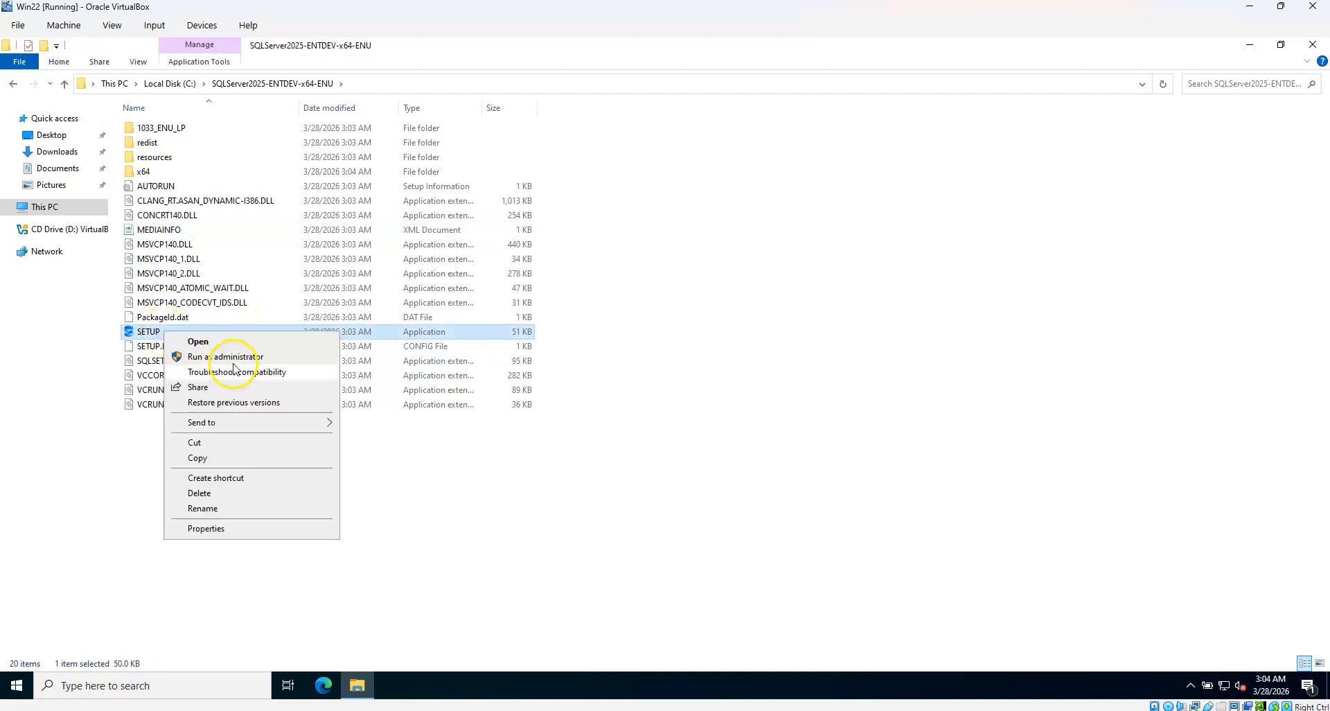
left_click(235, 358)
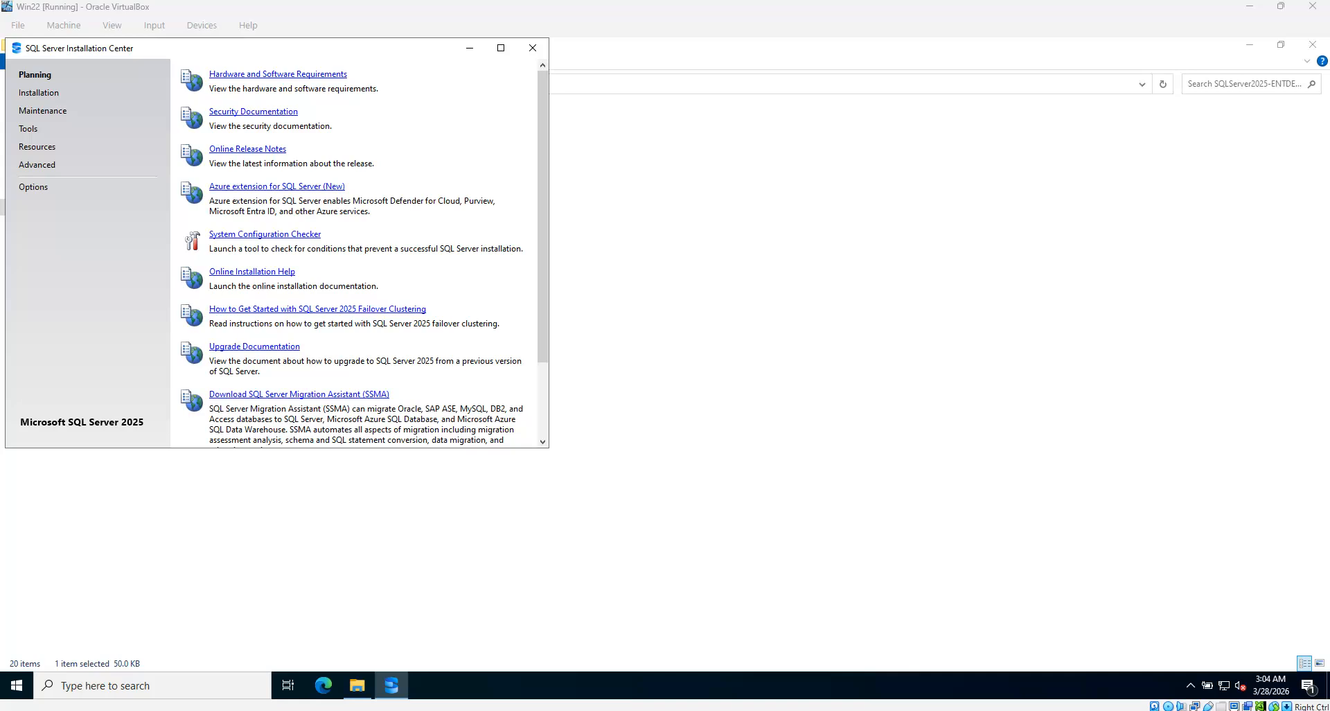
left_click_drag(376, 46, 486, 64)
left_click(153, 113)
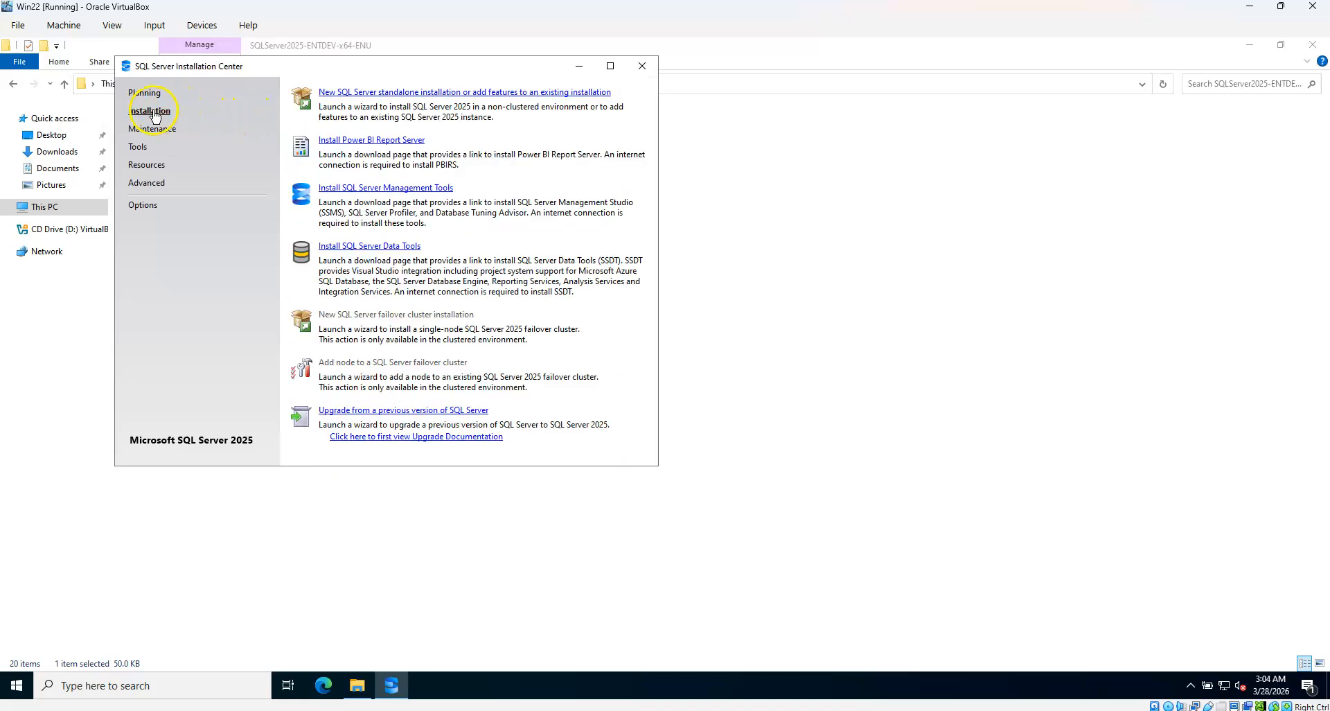
left_click(438, 93)
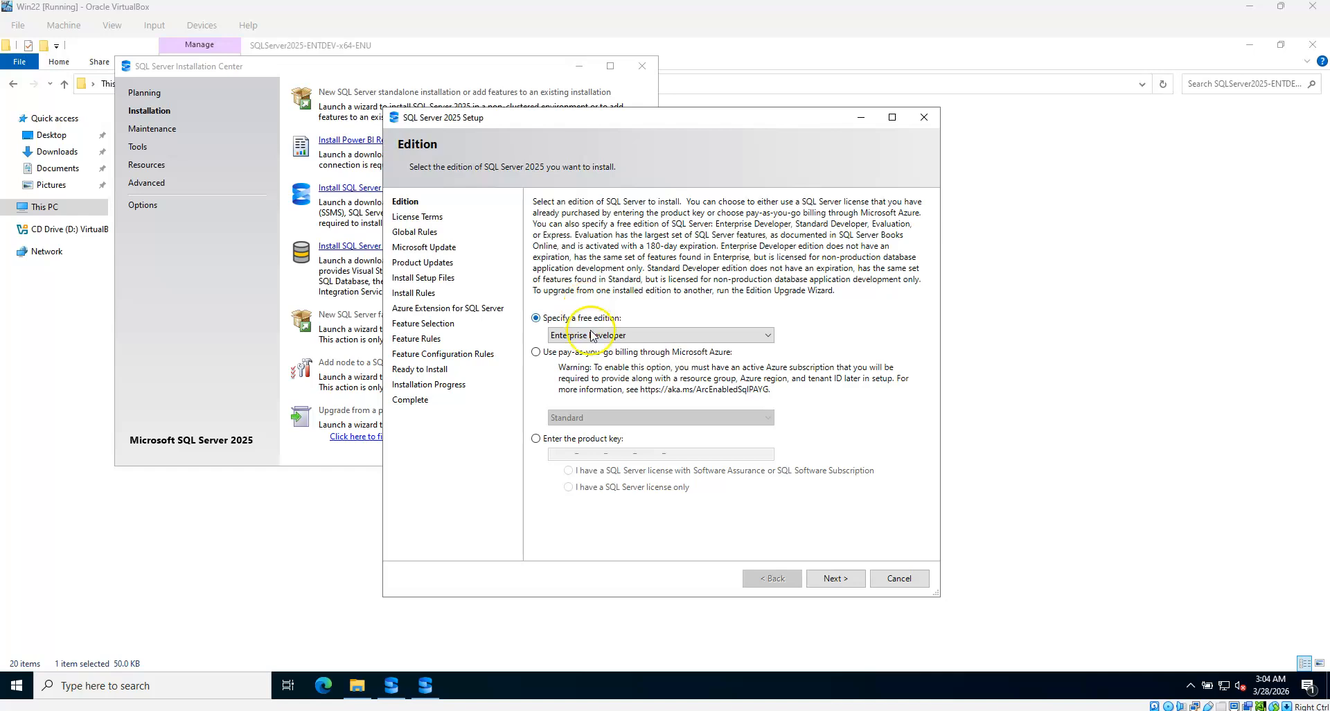
Keep the Enterprise Developer edition, accept the license terms, and skip Microsoft Update
left_click(841, 579)
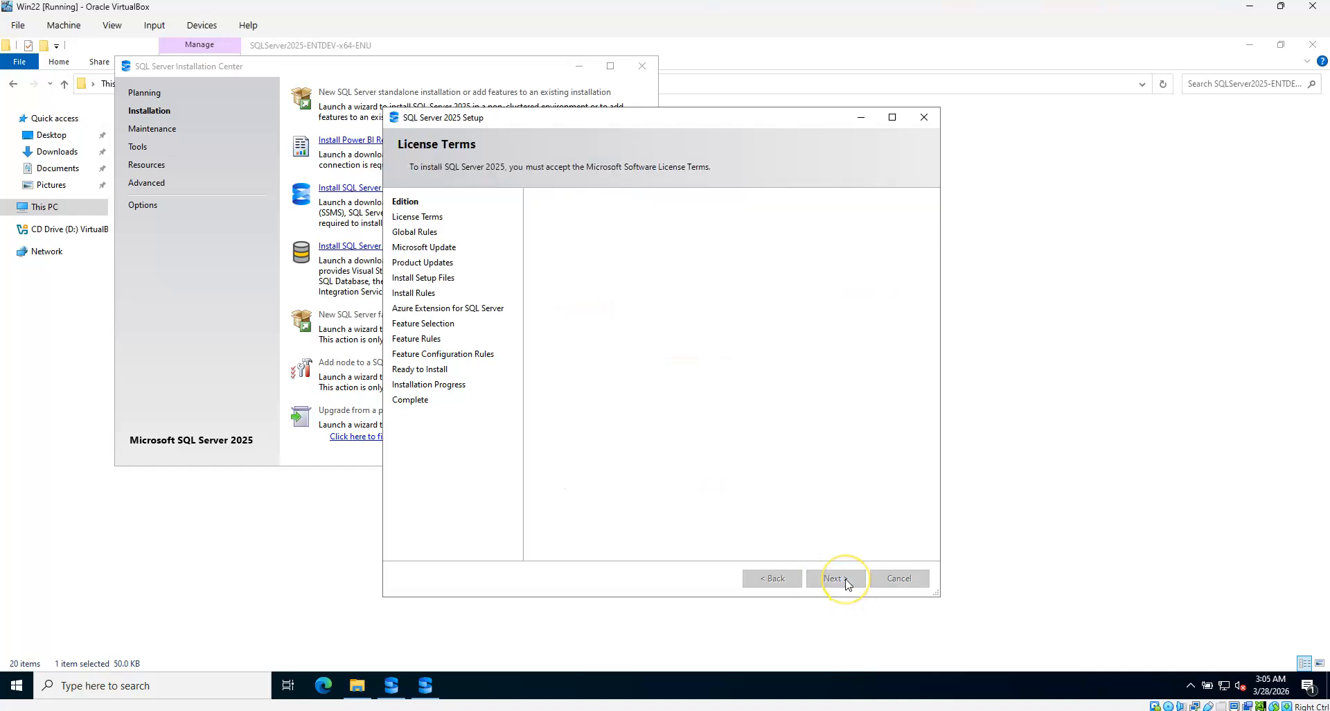
left_click(619, 476)
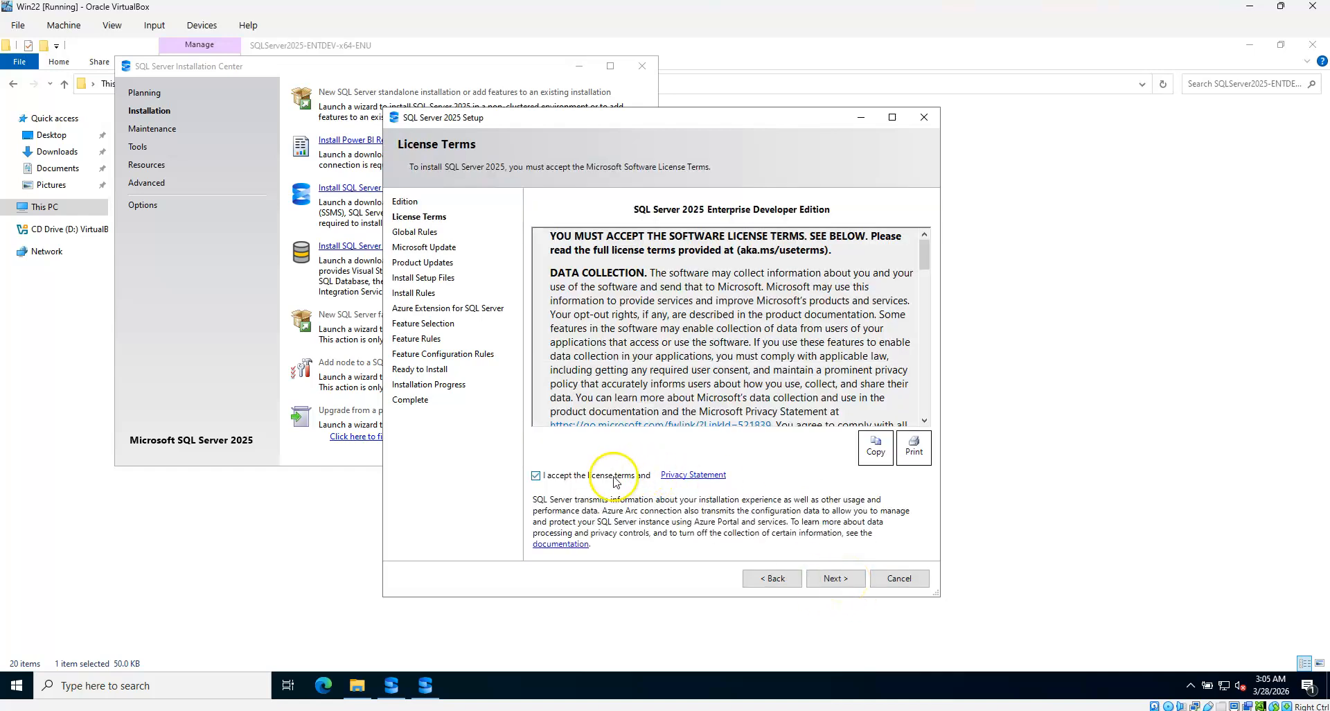
left_click(848, 581)
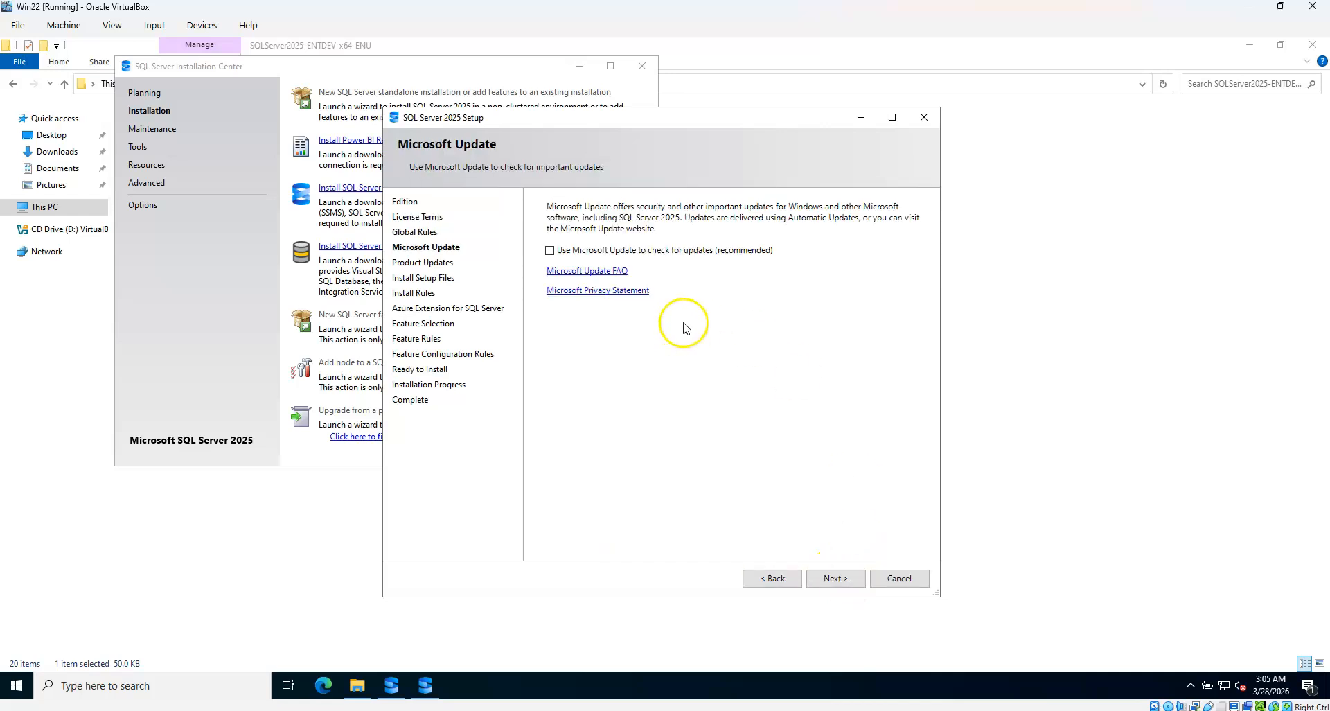
left_click(841, 581)
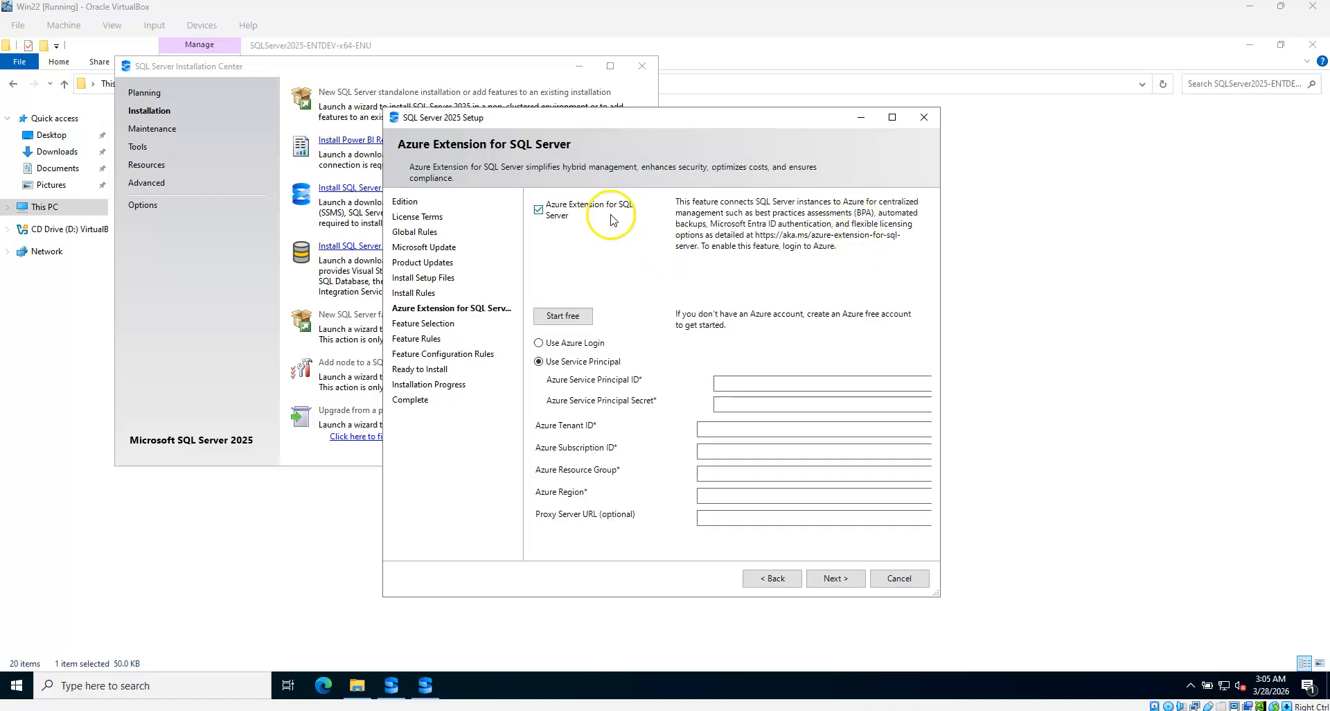
Disable the Azure Extension and select Database Engine Services and SQL Server Replication
left_click(554, 209)
left_click(836, 578)
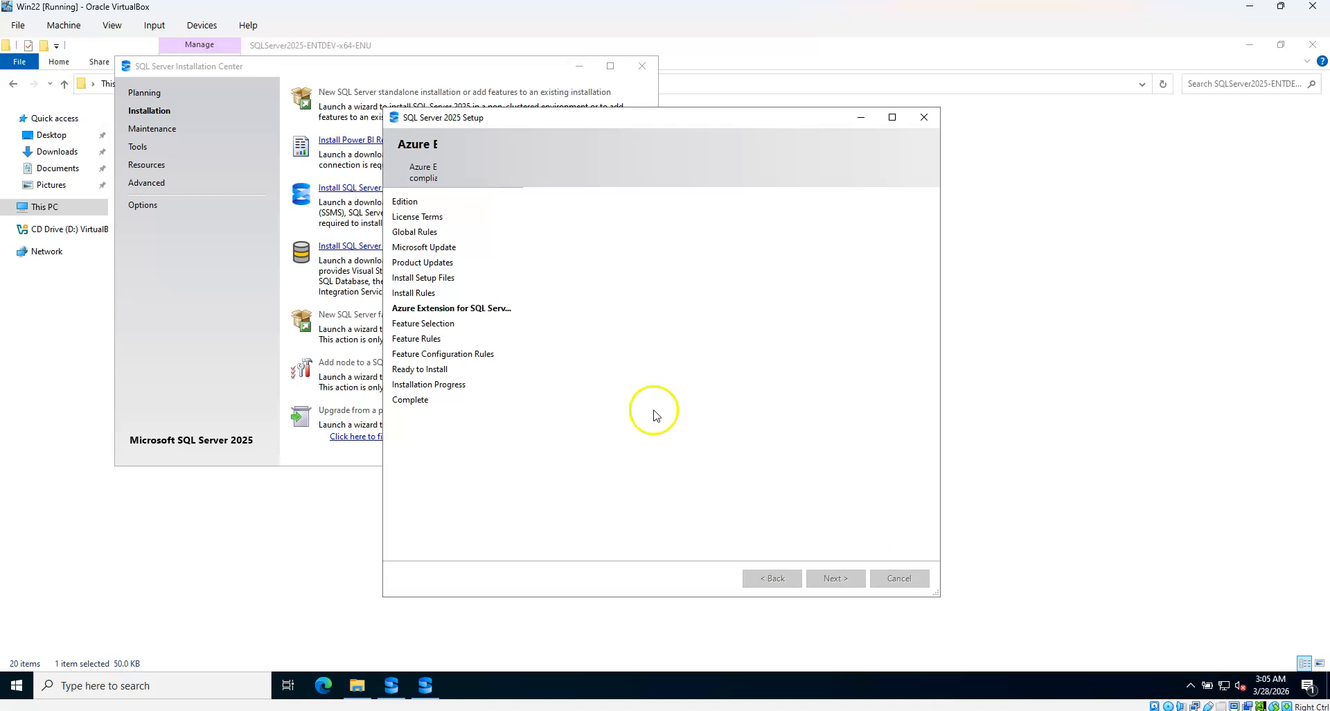
left_click(553, 263)
left_click(567, 276)
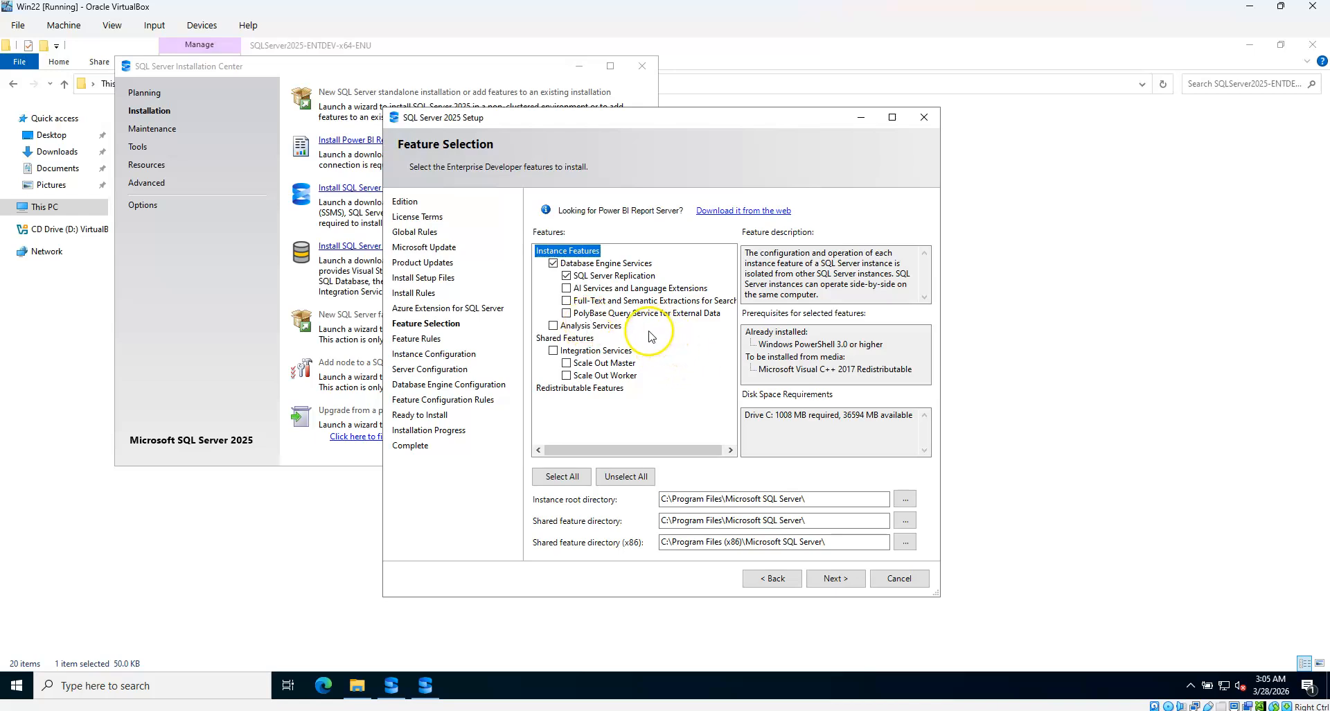
left_click(839, 578)
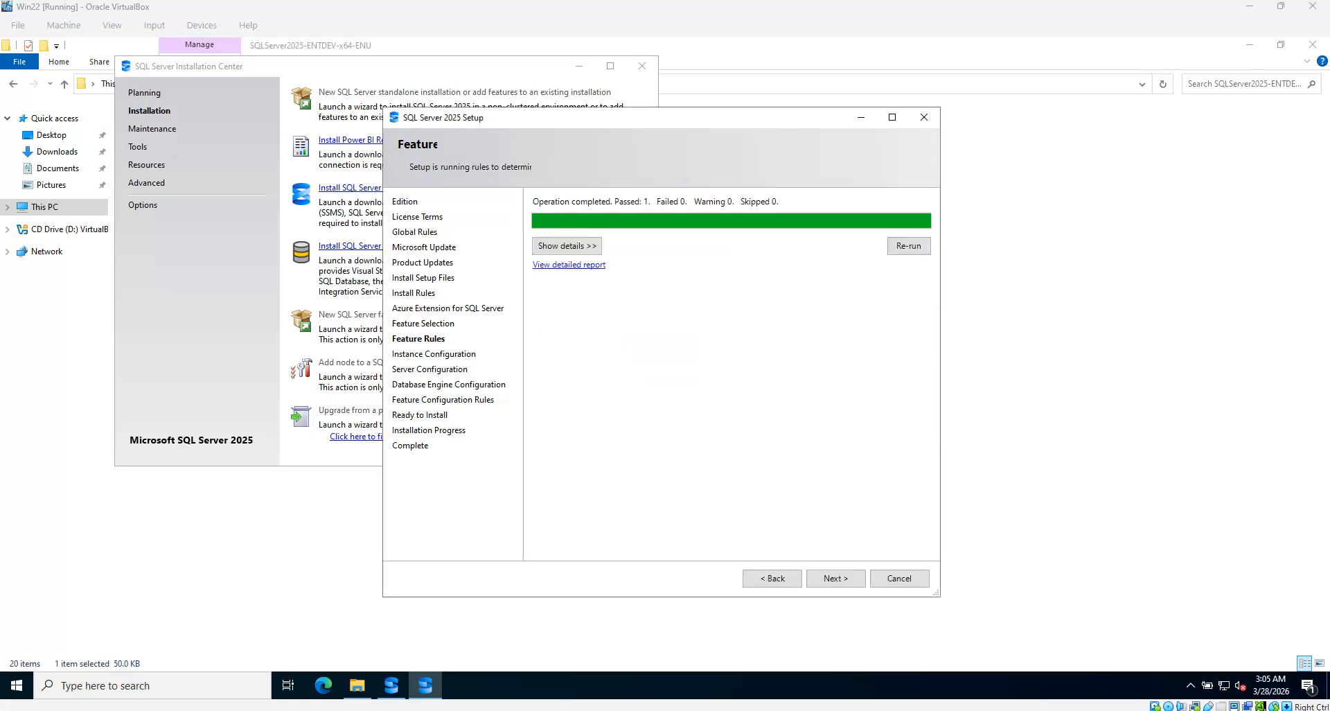
Keep instance MSSQLSERVER, set SQL Server Agent startup to Automatic, tick Grant Perform Volume Maintenance Tasks
left_click(836, 576)
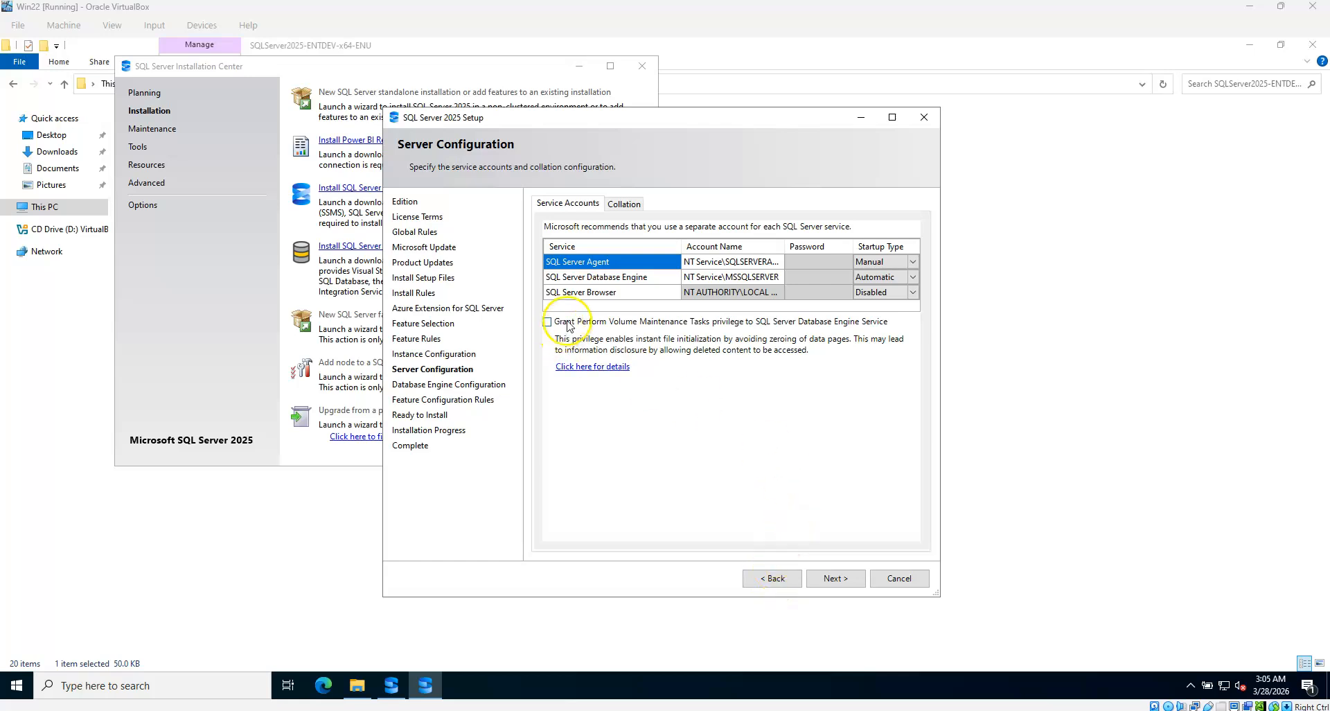
left_click(891, 265)
left_click(891, 265)
left_click(879, 276)
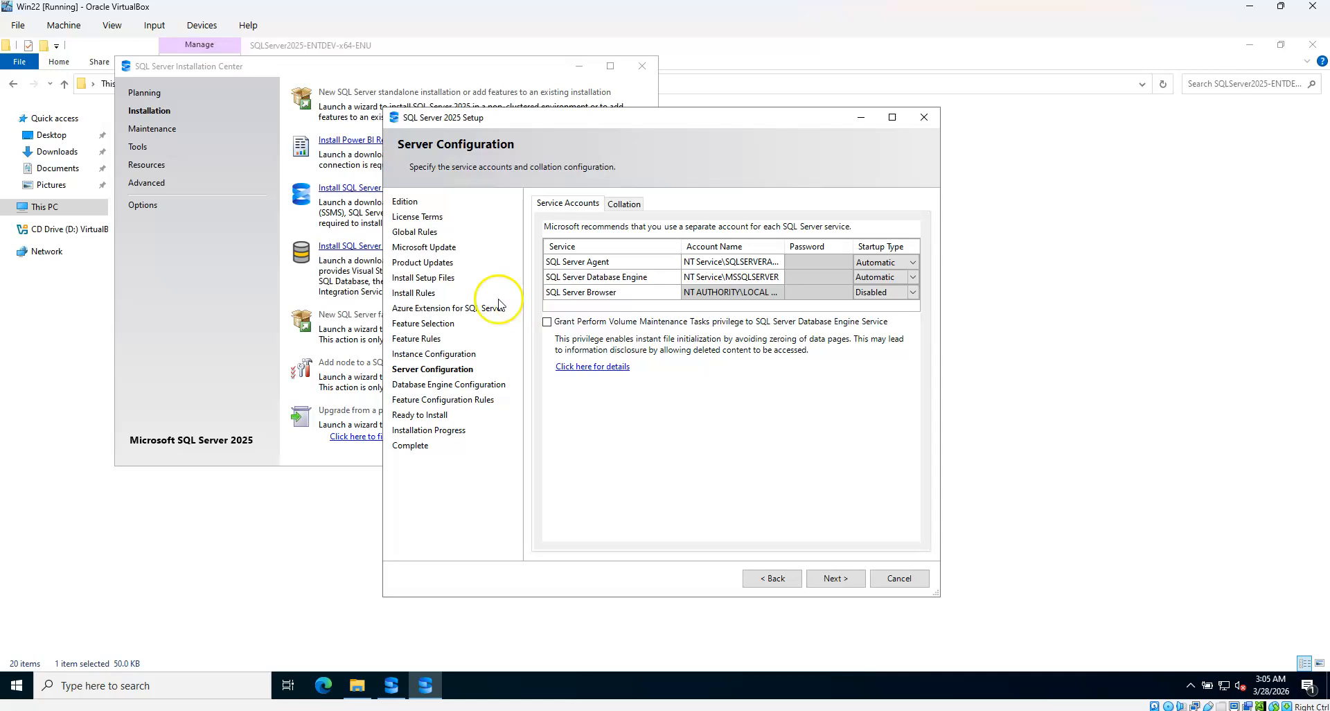
left_click(547, 321)
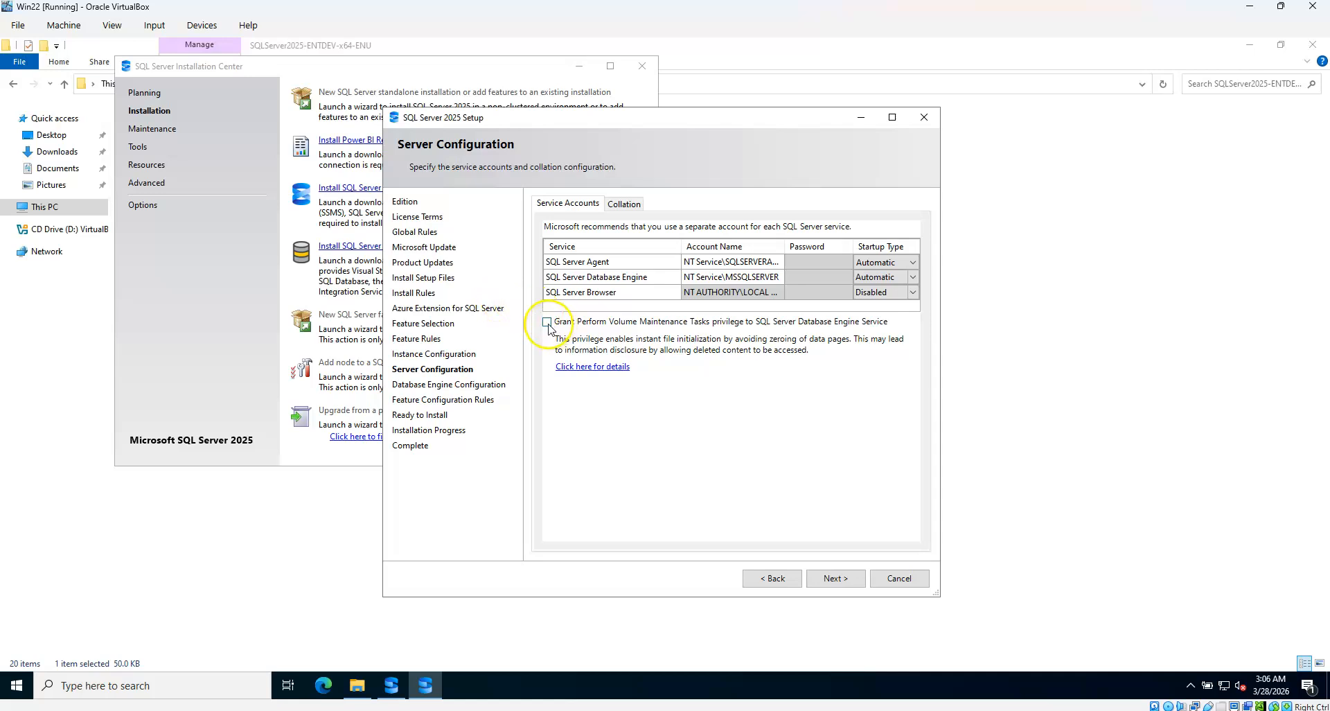
left_click(833, 581)
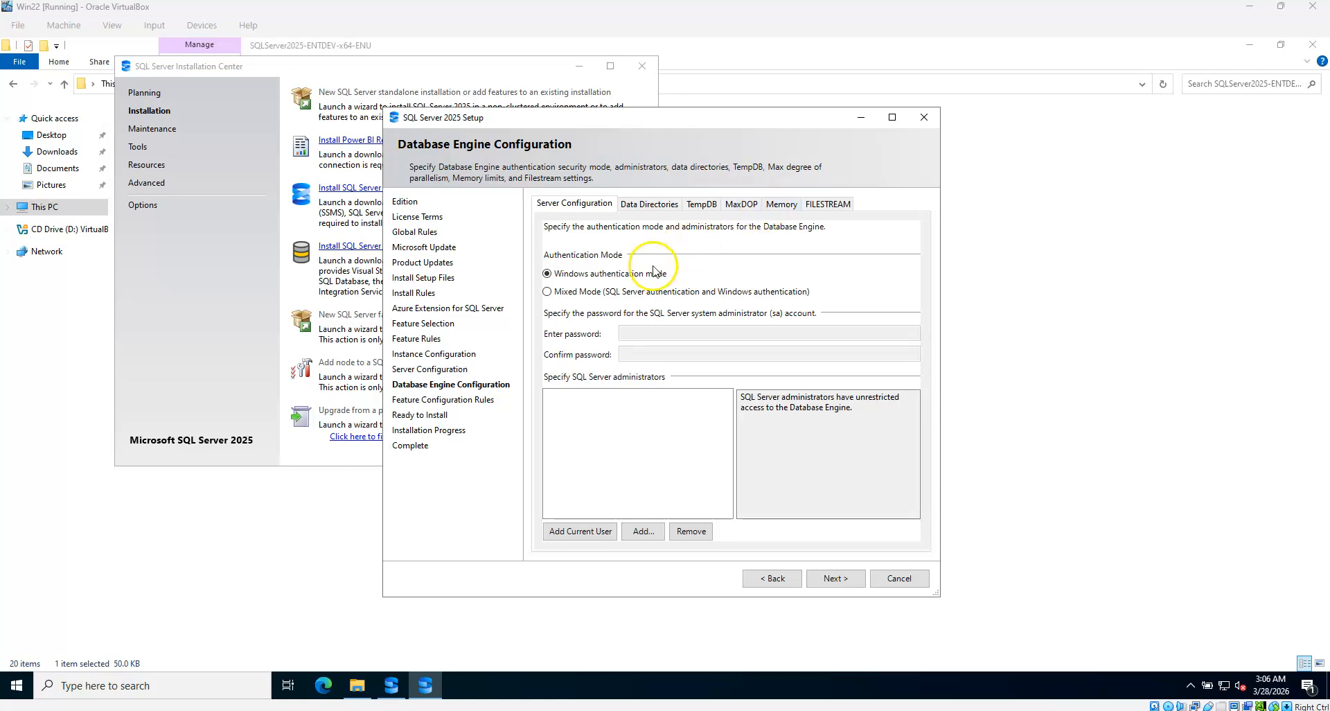
Choose Mixed Mode, enter and confirm the sa password, and add the current user as administrator
left_click(674, 292)
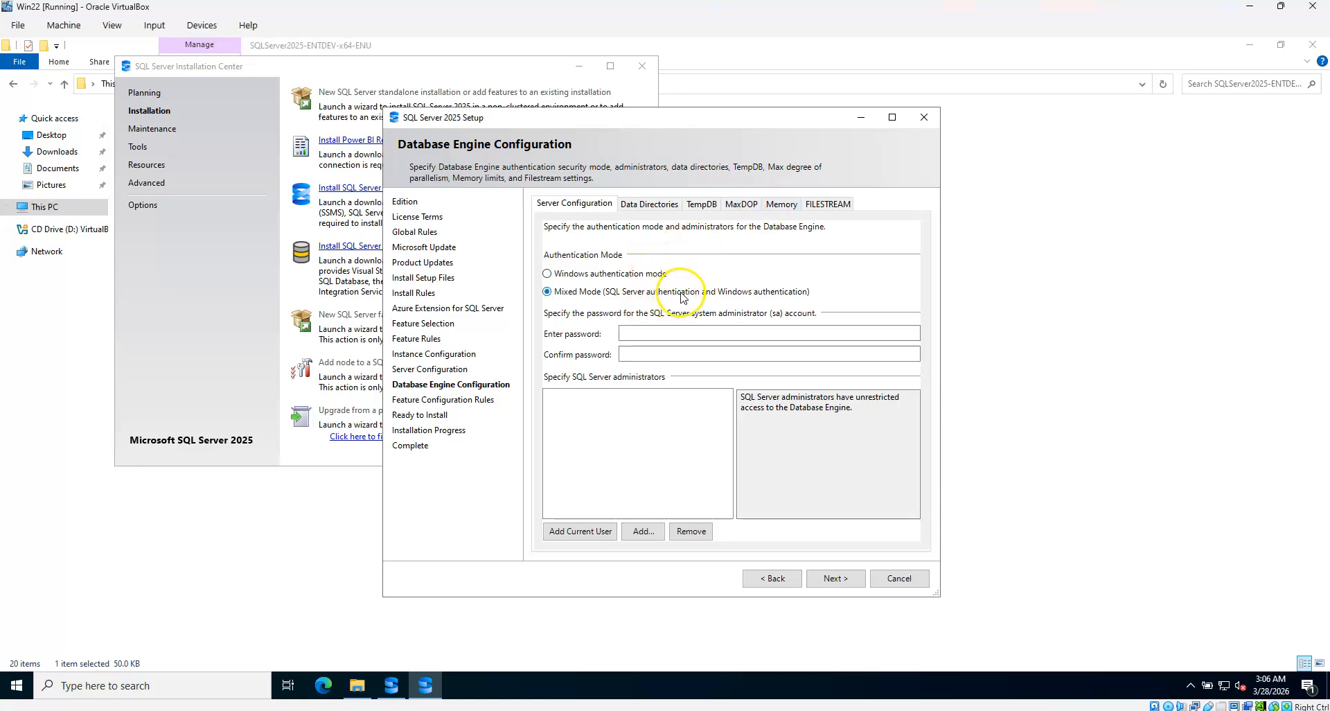
left_click(682, 332)
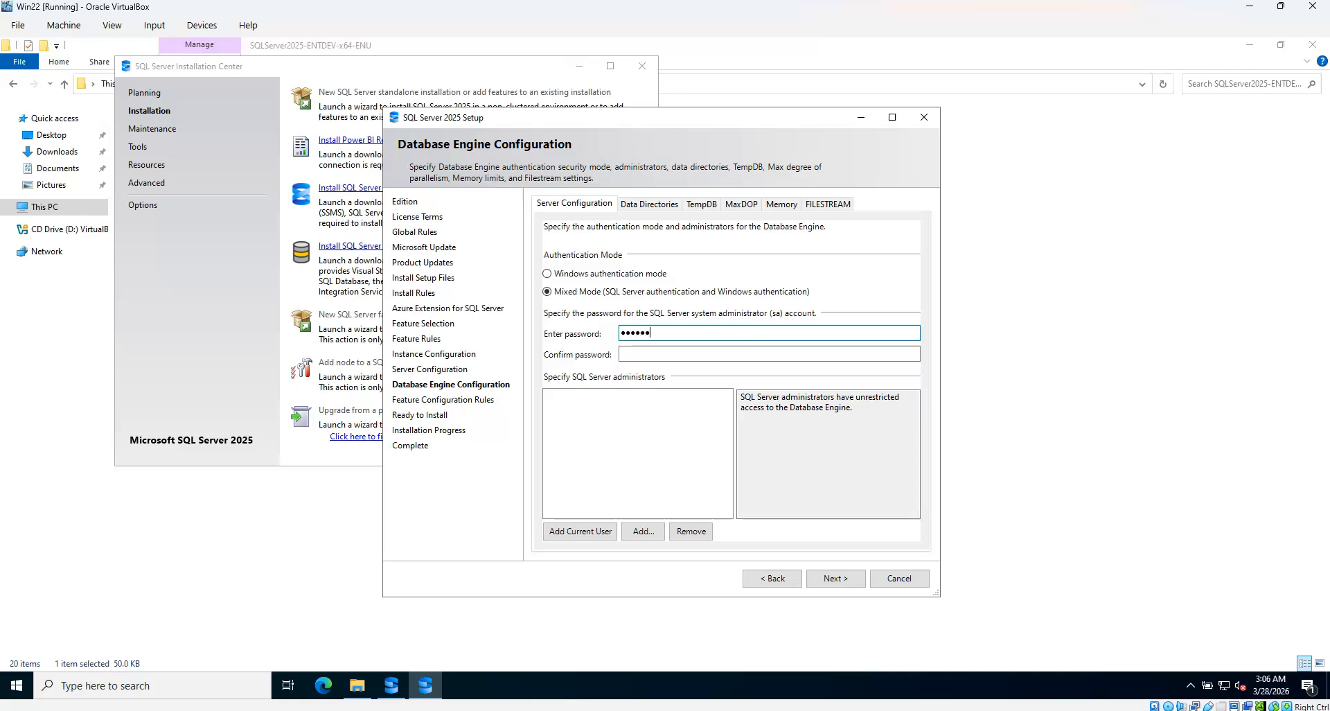
key("Tab")
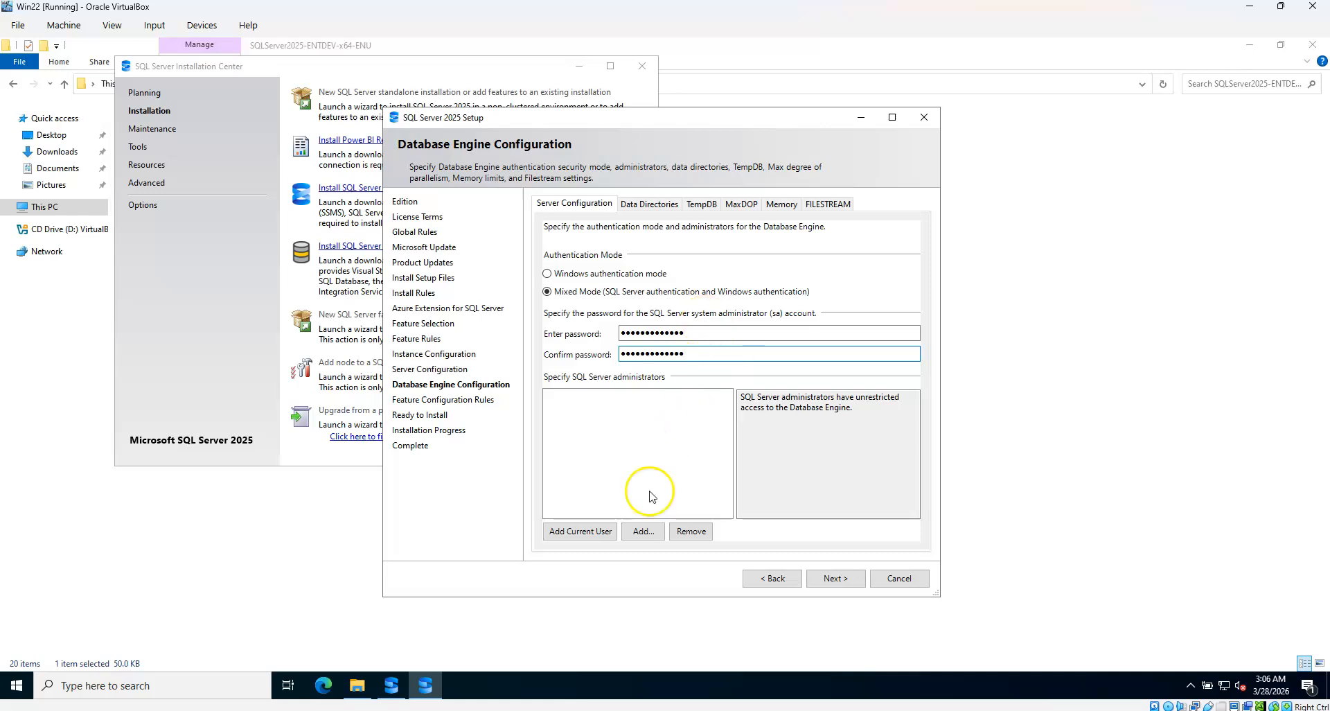
left_click(586, 532)
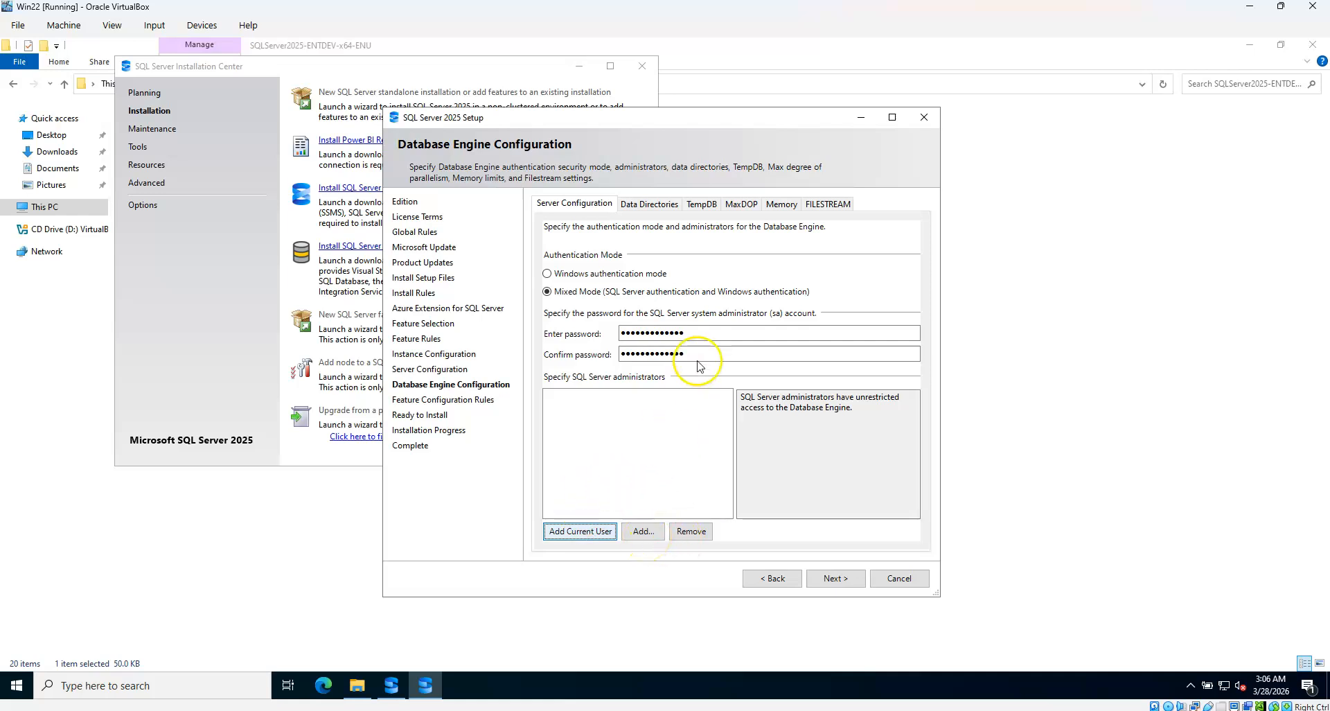
Review the Data Directories, TempDB and MaxDOP tabs, then set Recommended memory with a 2048 MB maximum
left_click(658, 205)
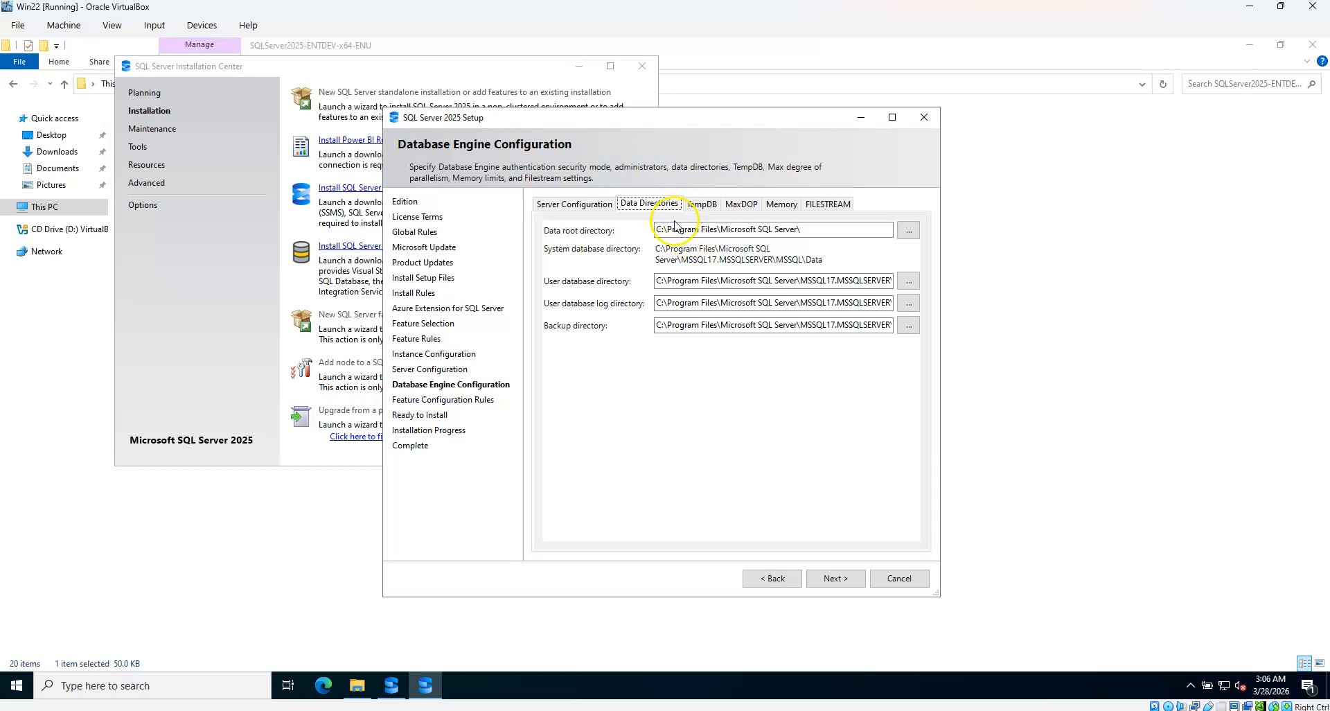
left_click_drag(750, 128, 699, 120)
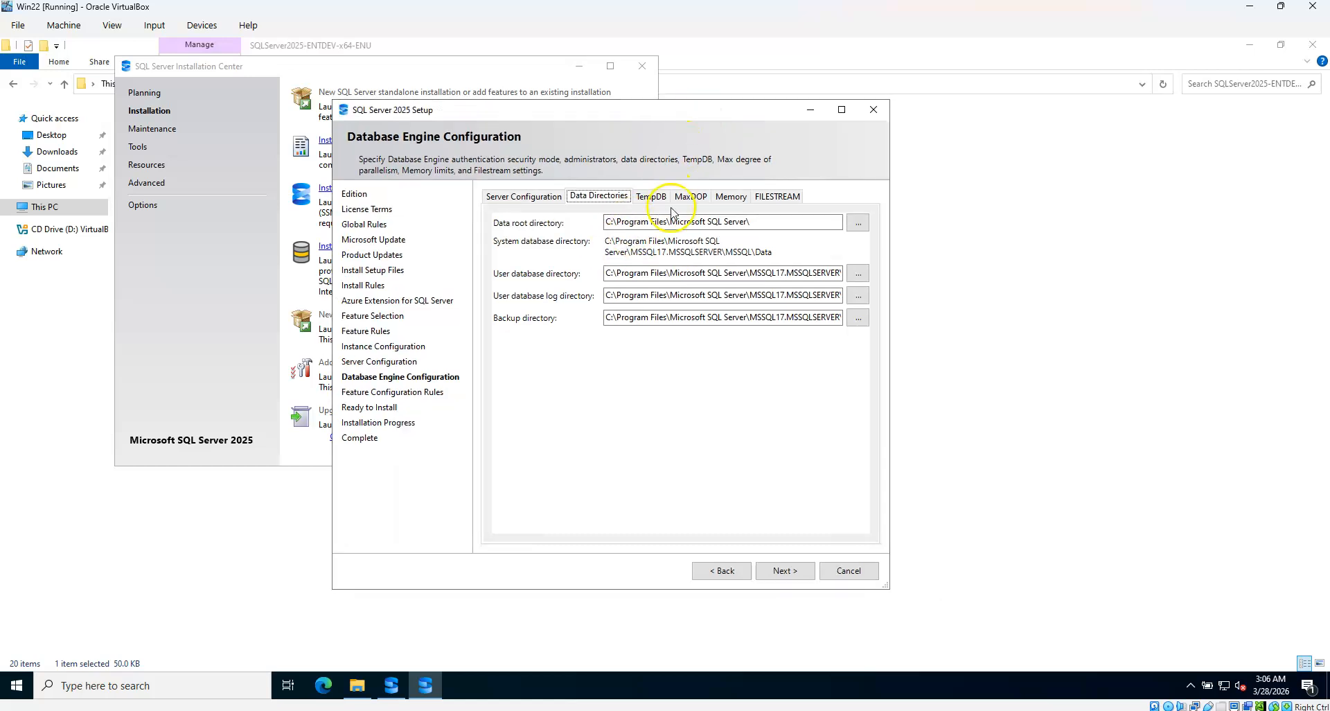
left_click(660, 199)
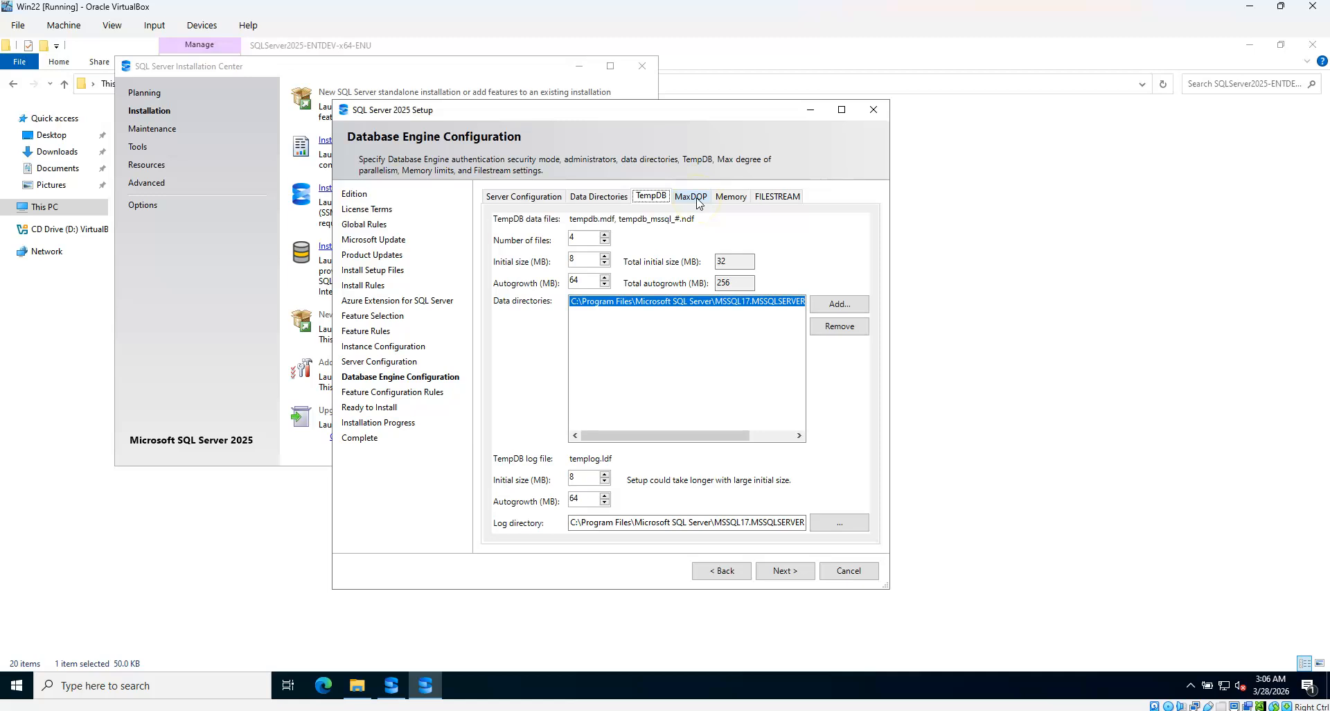
left_click(693, 198)
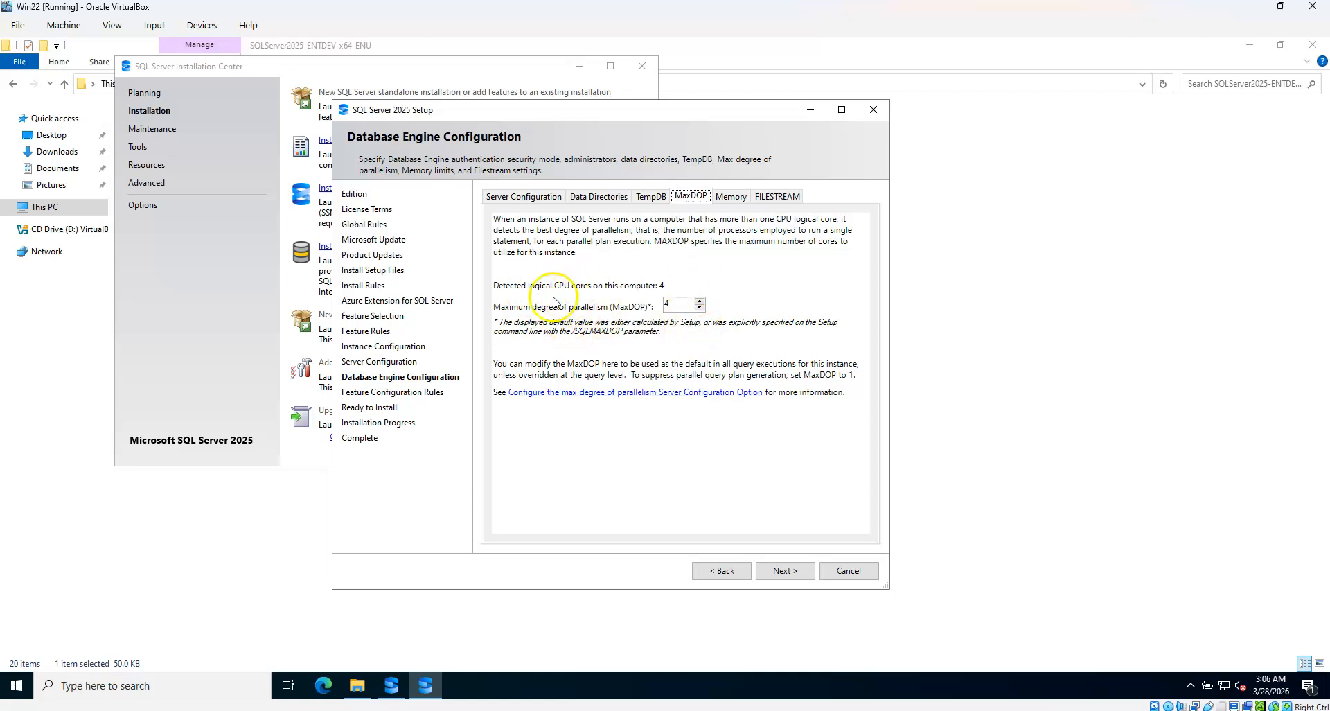
left_click(731, 197)
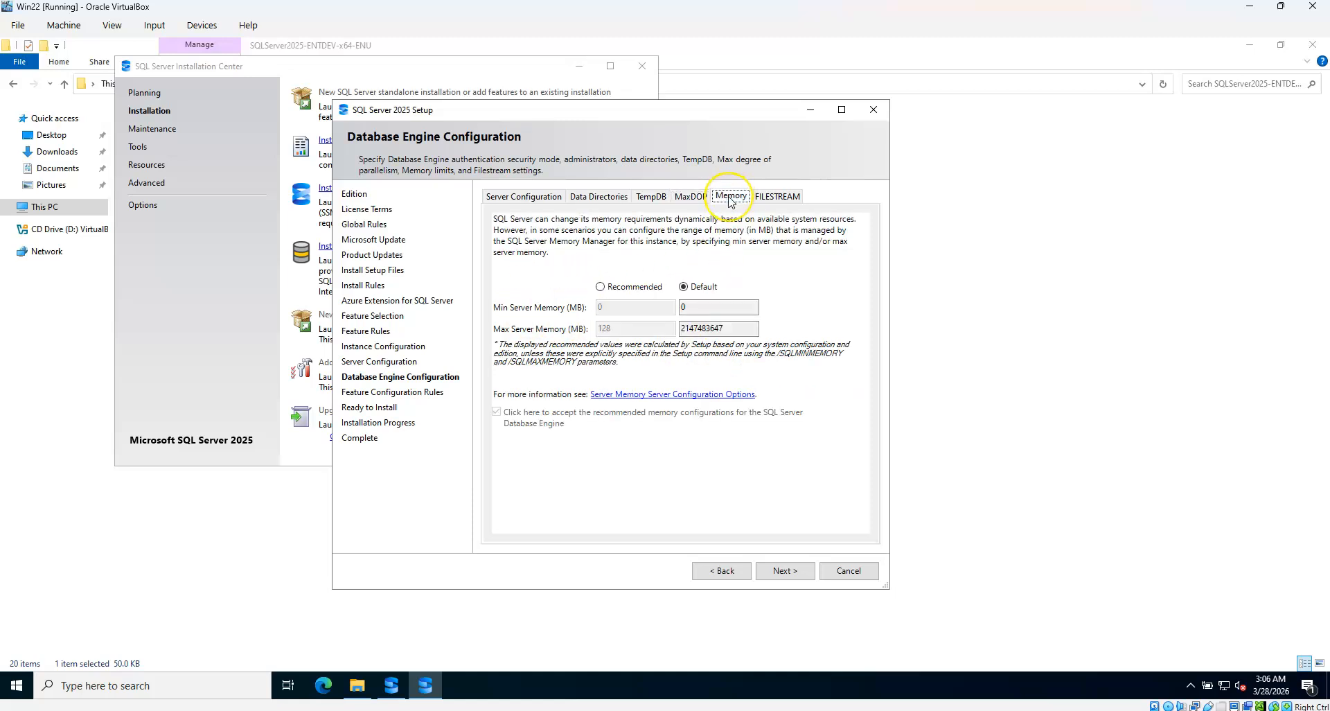
left_click(633, 288)
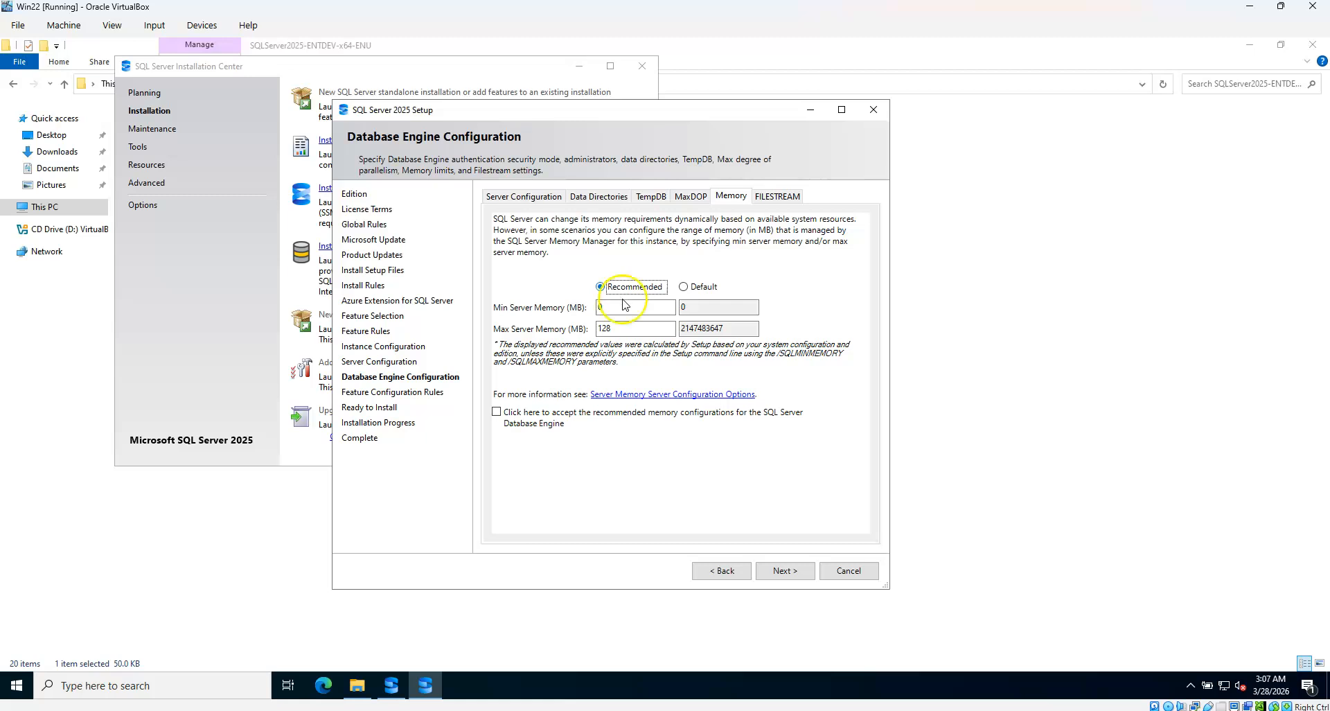
left_click_drag(661, 330, 526, 320)
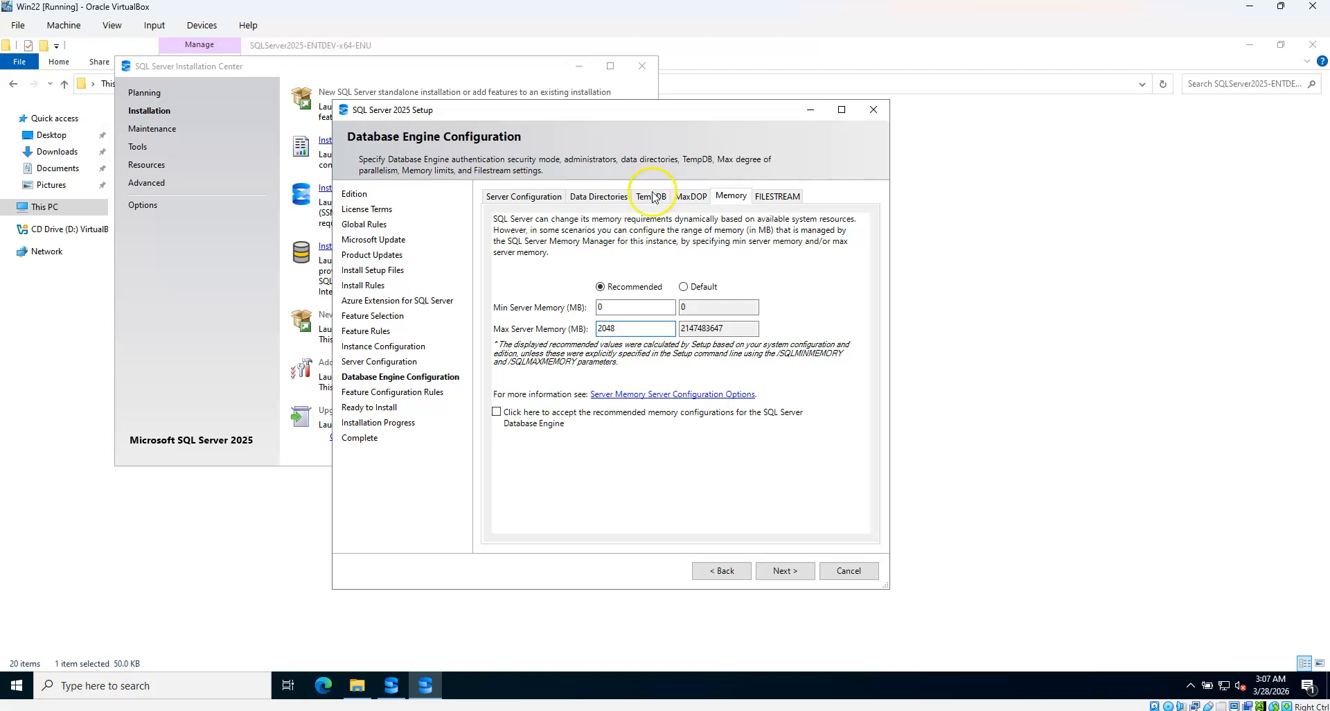
Accept the recommended memory configuration, recheck the tabs, and advance to the Ready to Install summary
left_click(531, 199)
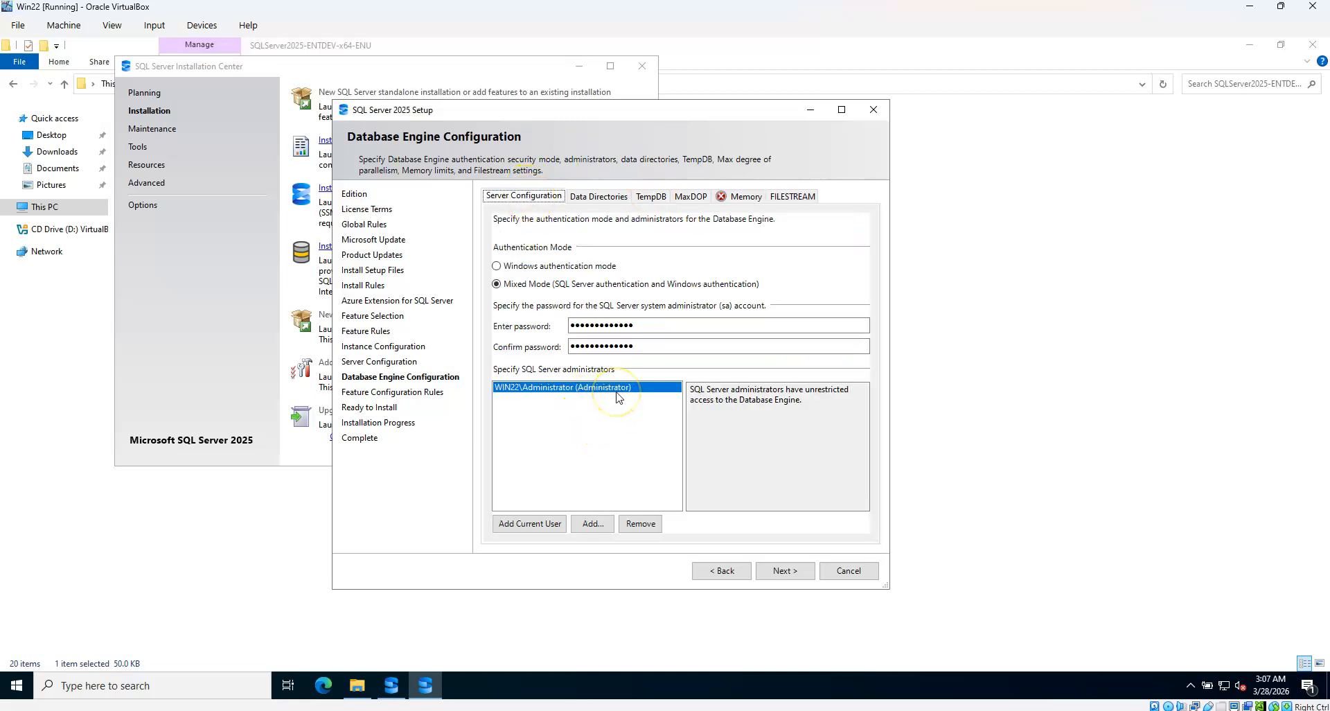
left_click(743, 196)
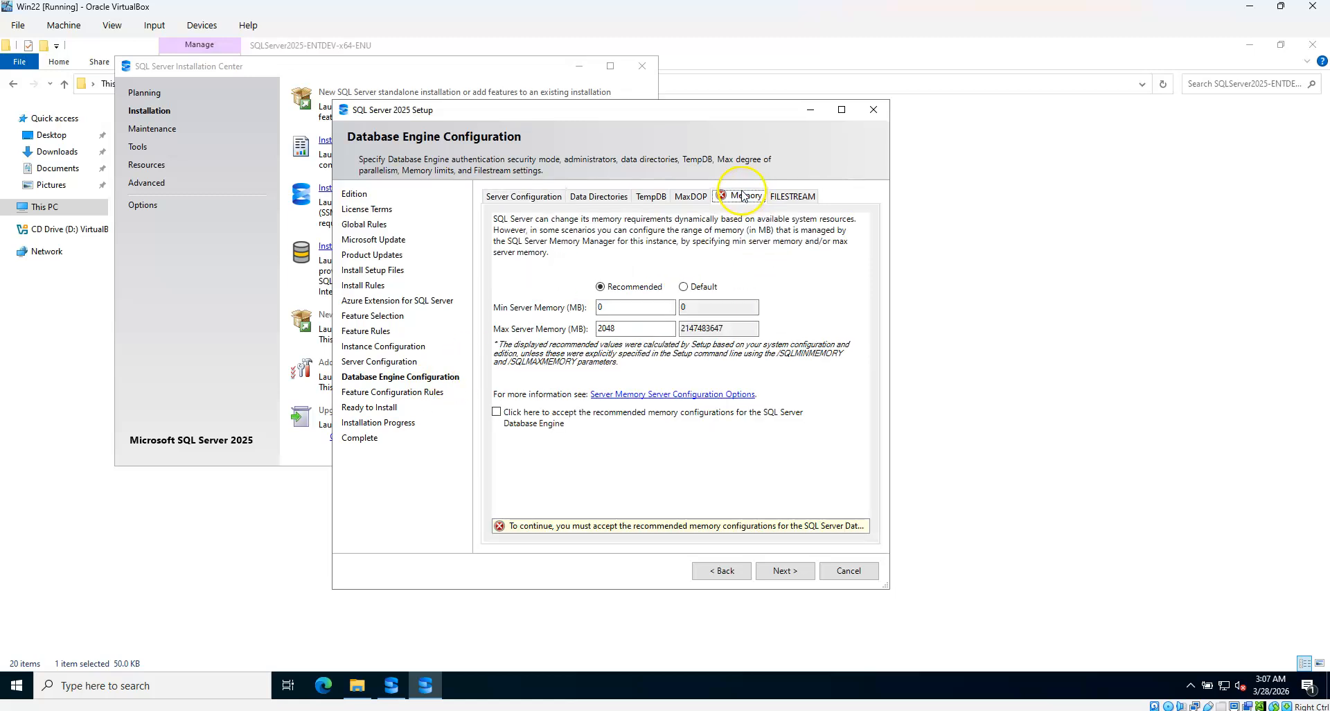
left_click(526, 422)
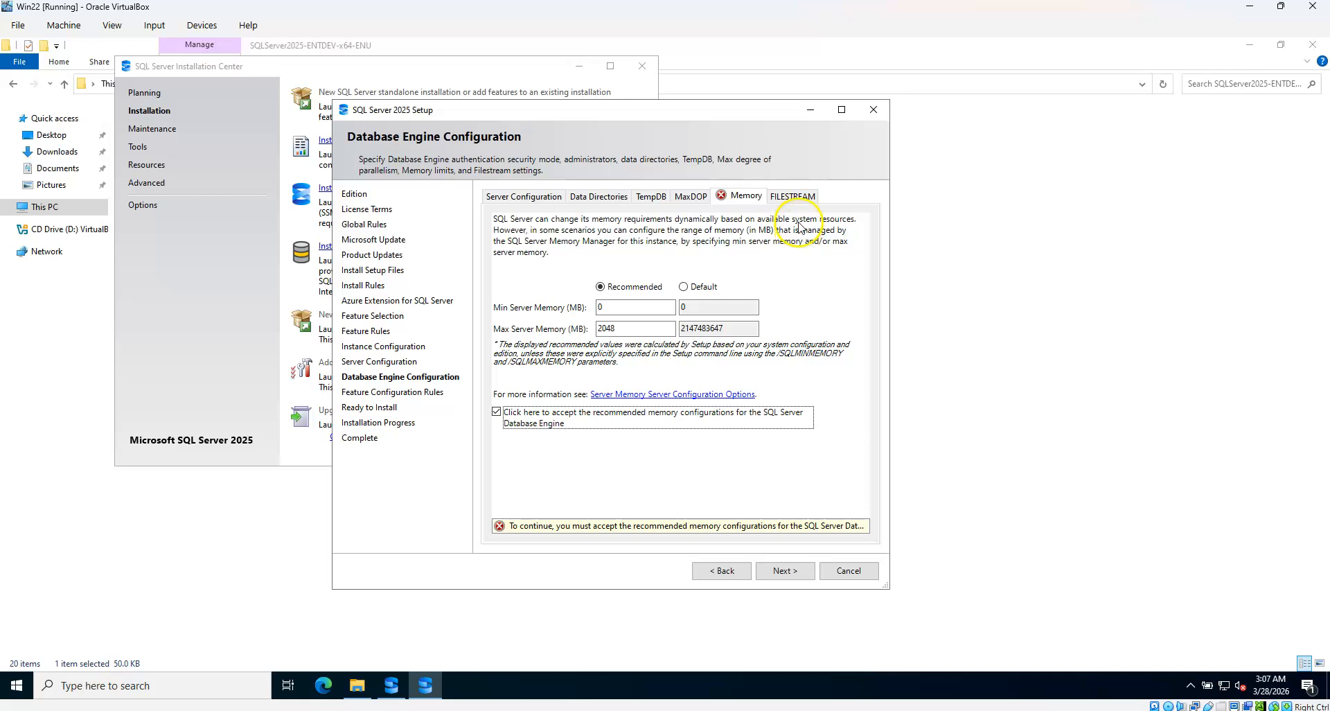
left_click(792, 196)
left_click(731, 196)
left_click(691, 196)
left_click(651, 198)
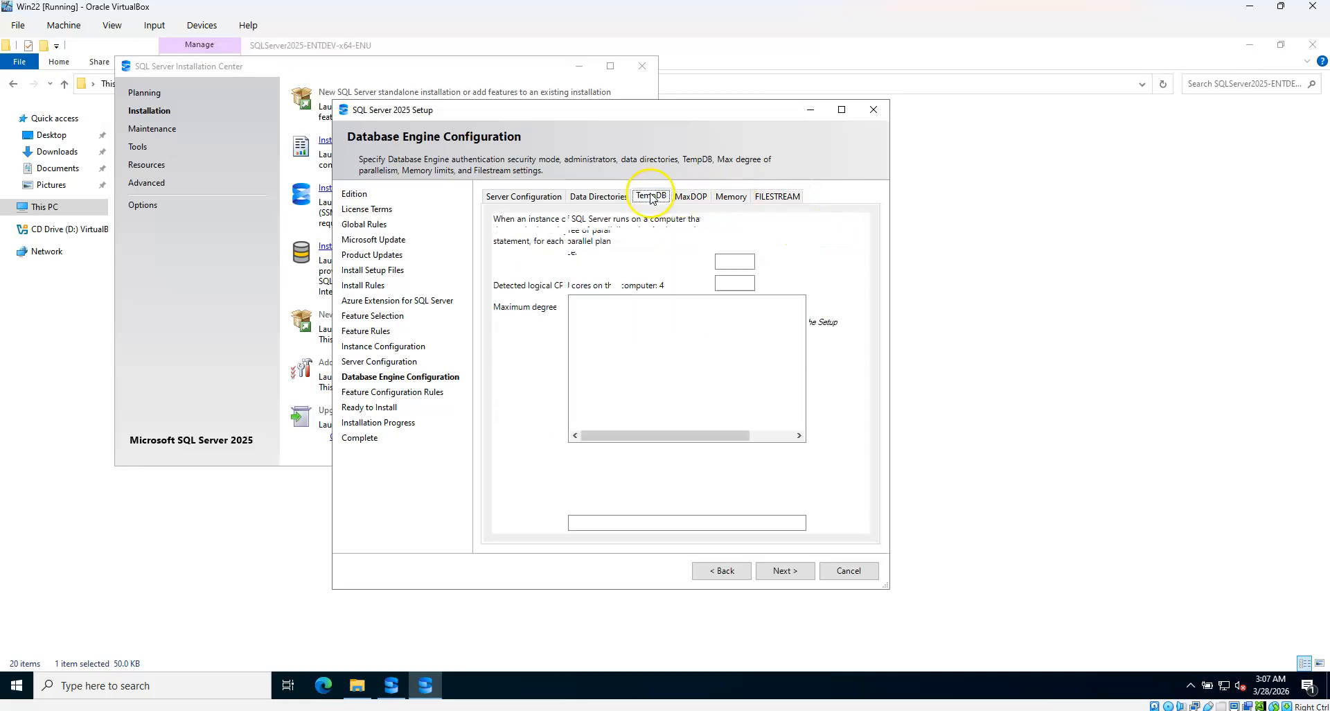
left_click(597, 196)
left_click(524, 196)
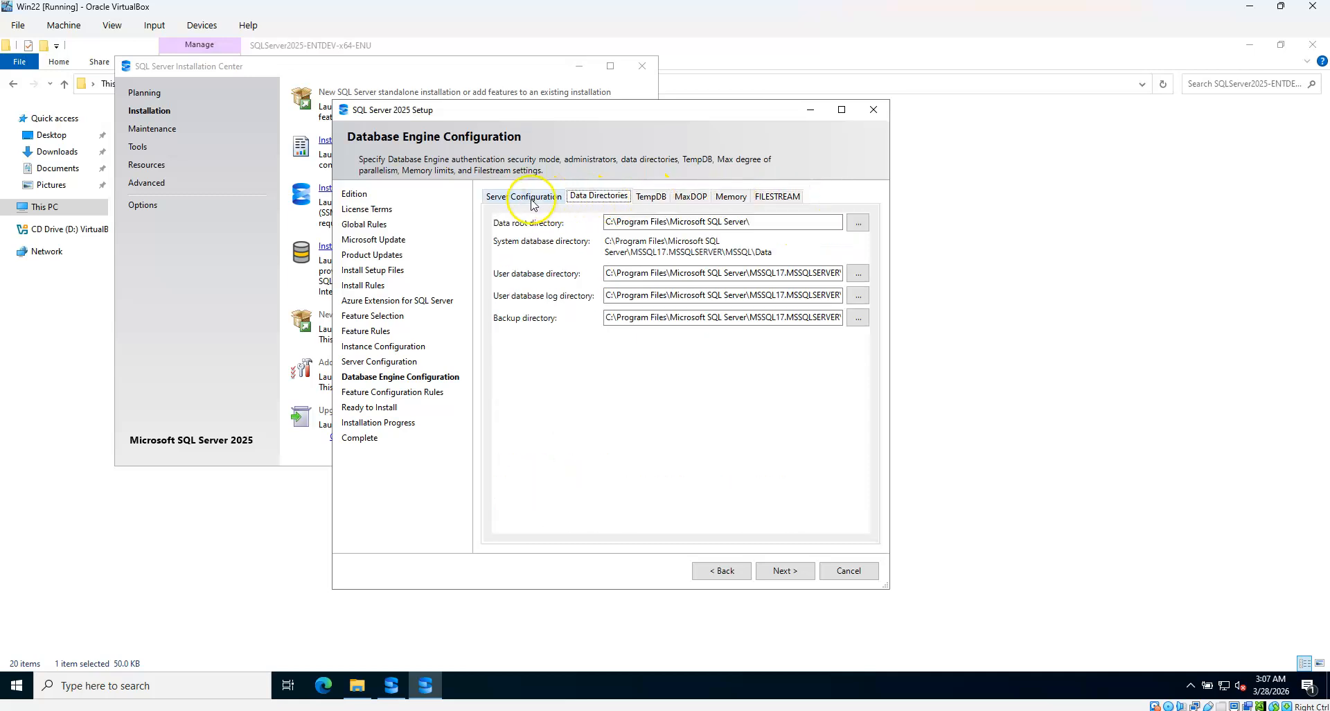
left_click(787, 571)
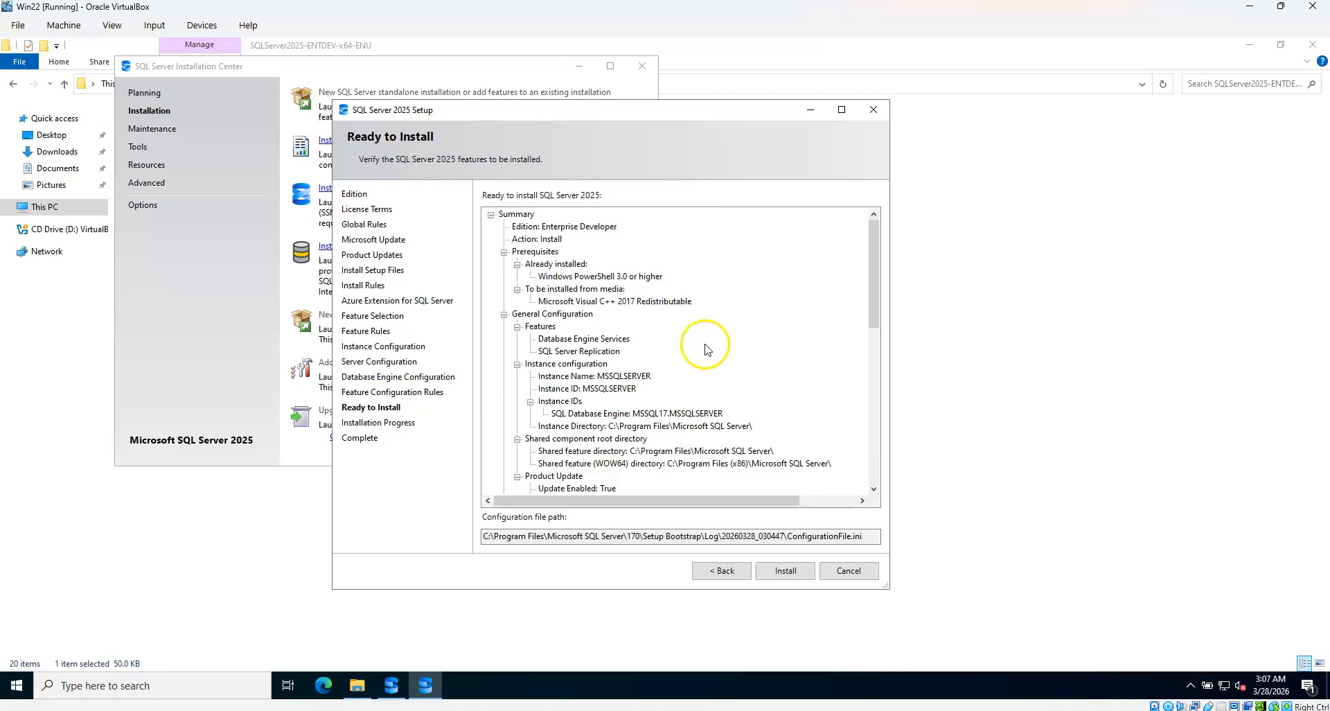
Install SQL Server 2025 until all five features report Succeeded, then close the wizard
left_click(791, 572)
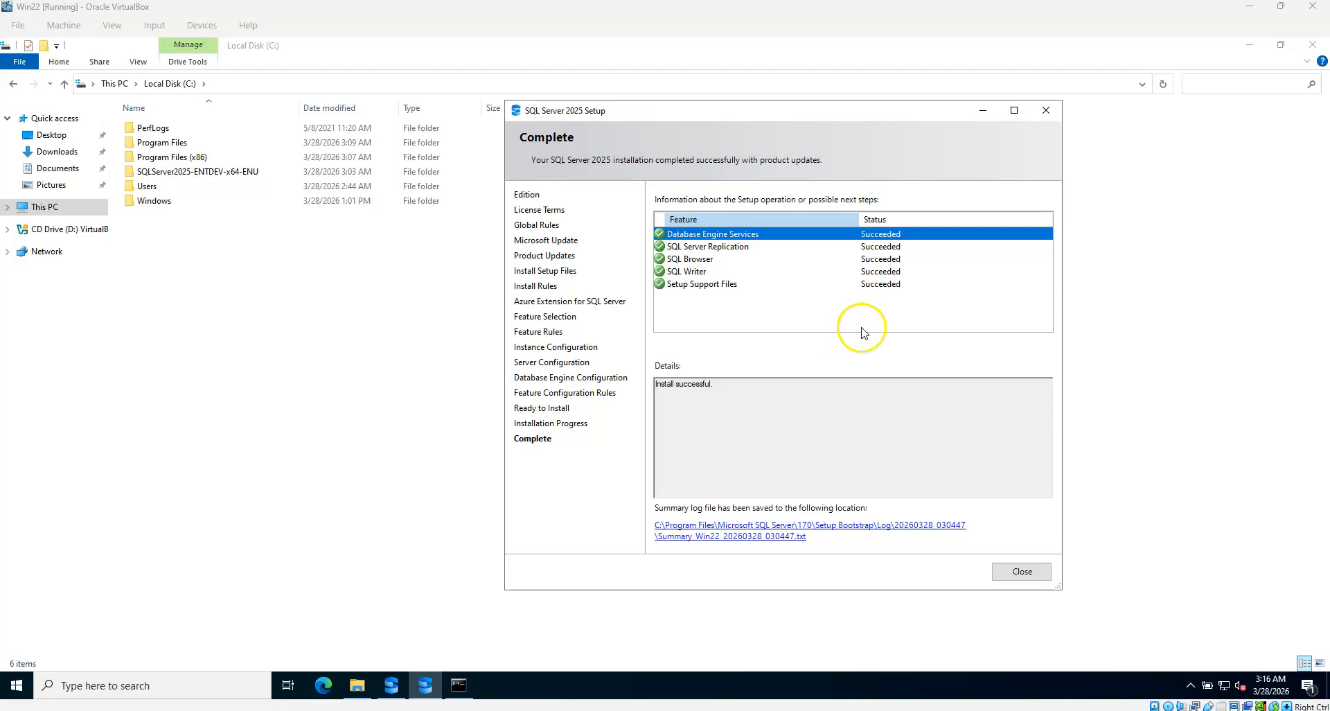
left_click_drag(834, 111, 796, 111)
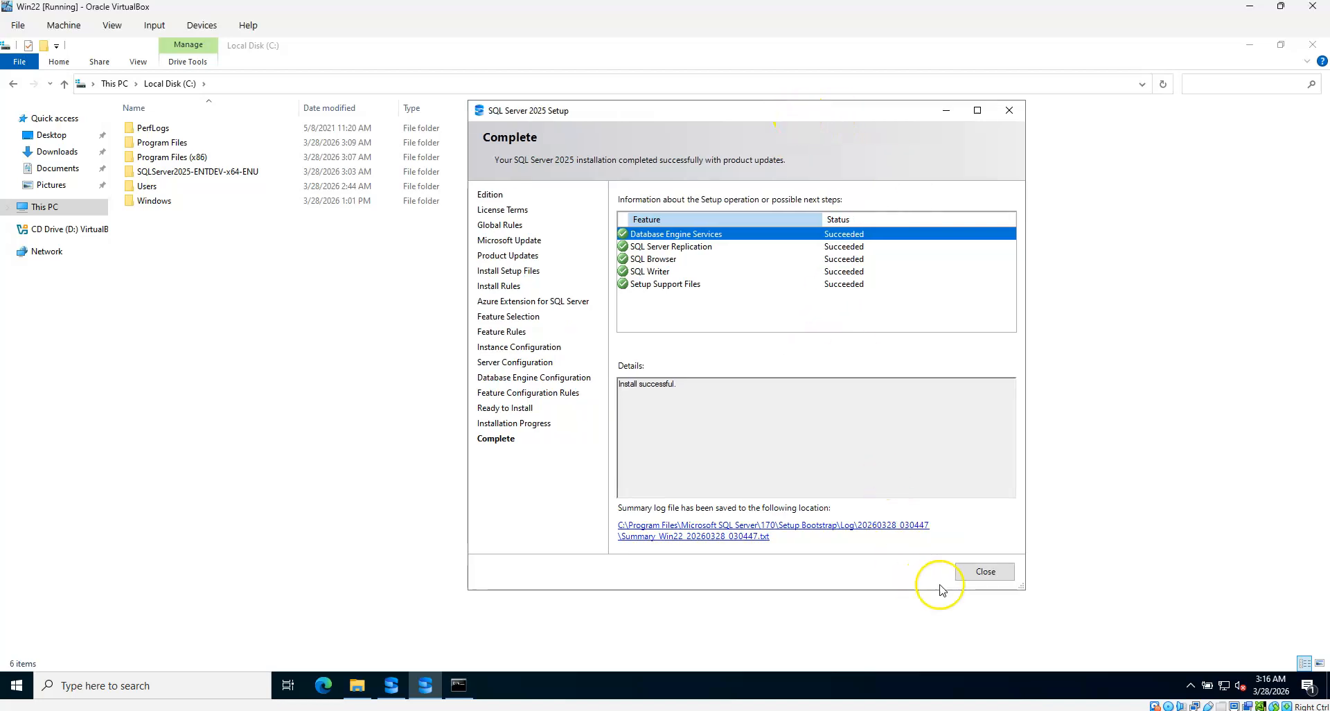
left_click(986, 572)
Refresh the host Downloads folder, select vs_SSMS, and restore the window down to reveal the VM
right_click(702, 267)
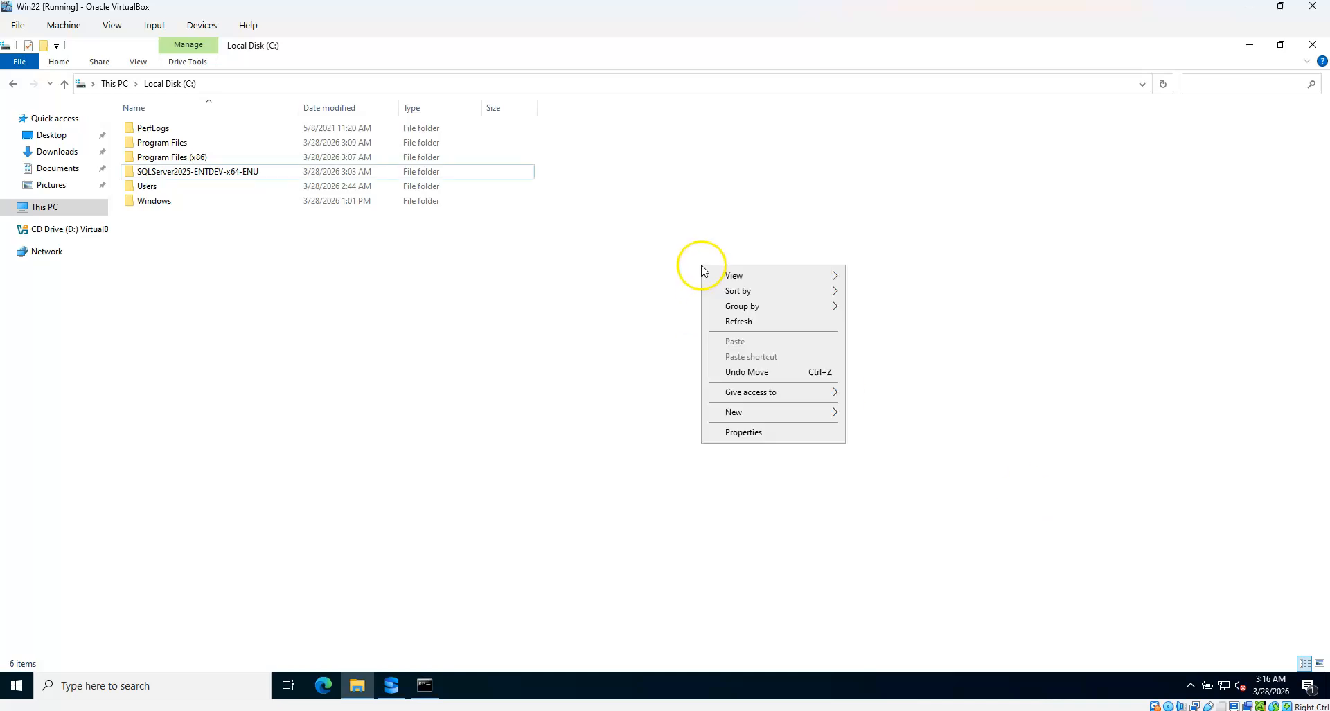
left_click(738, 321)
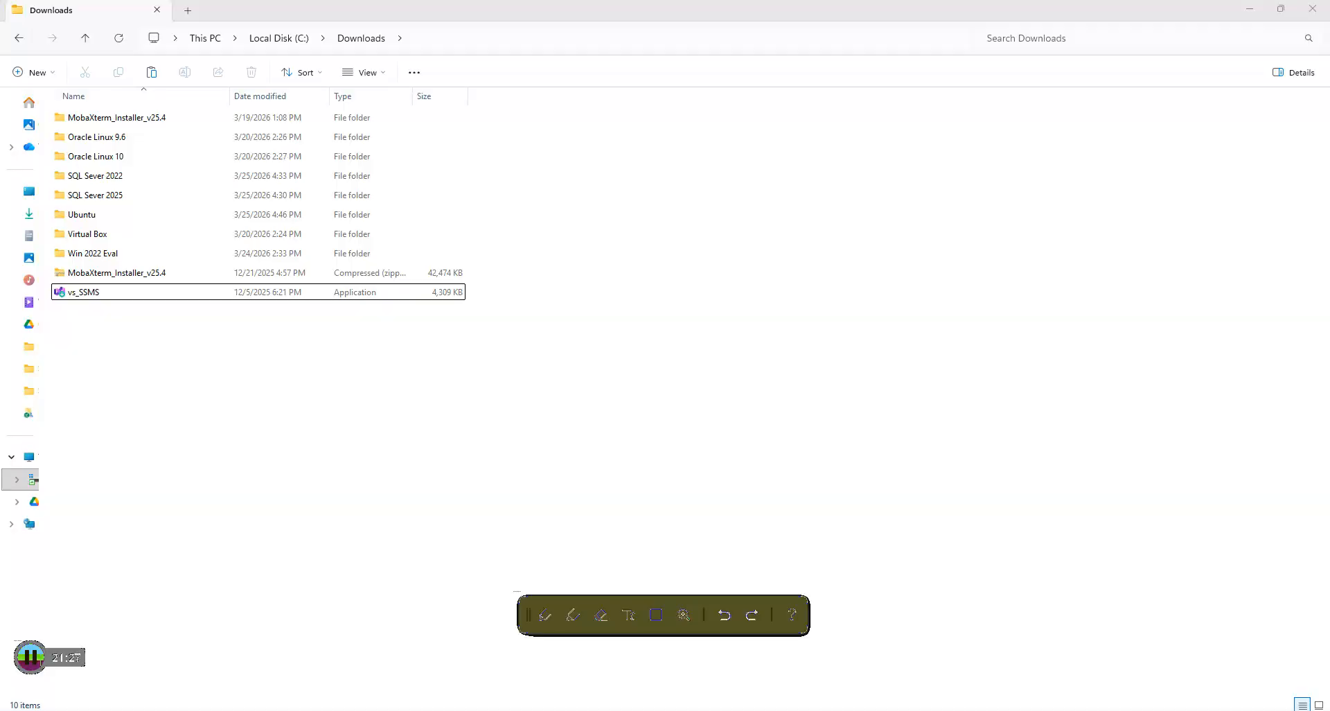
left_click(98, 295)
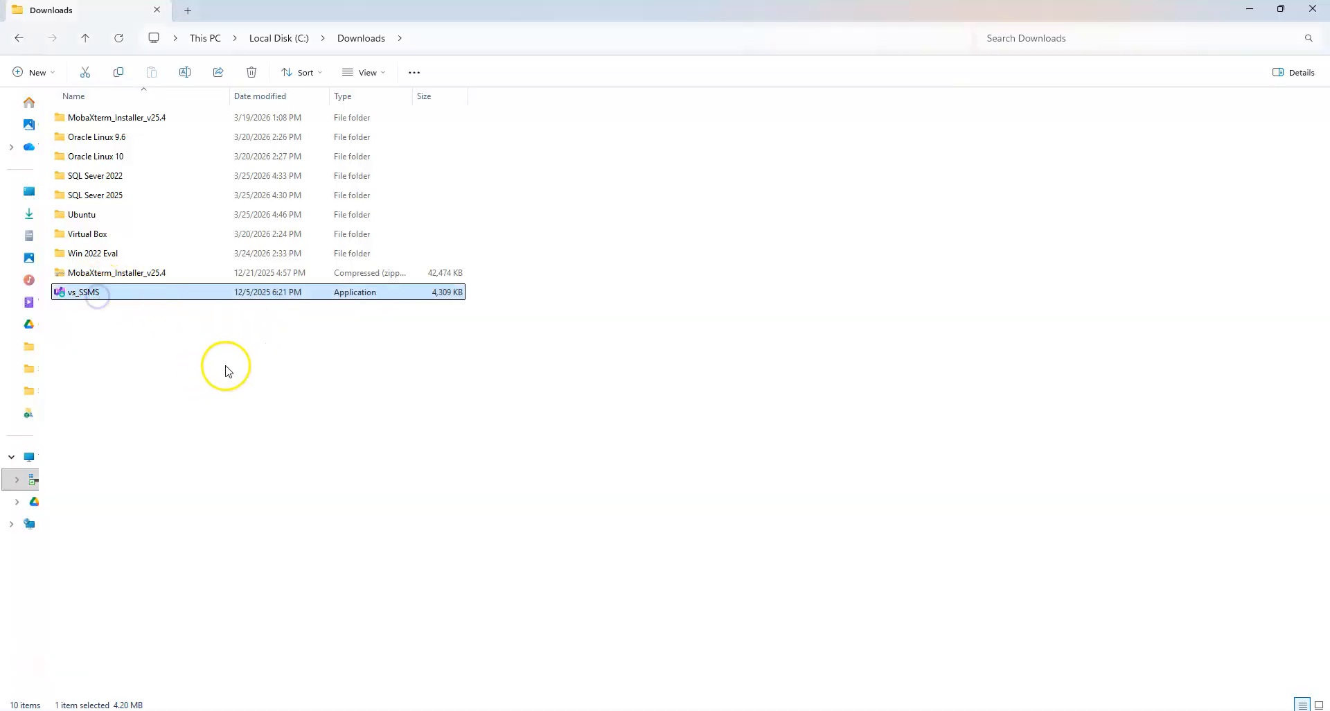
left_click(1250, 9)
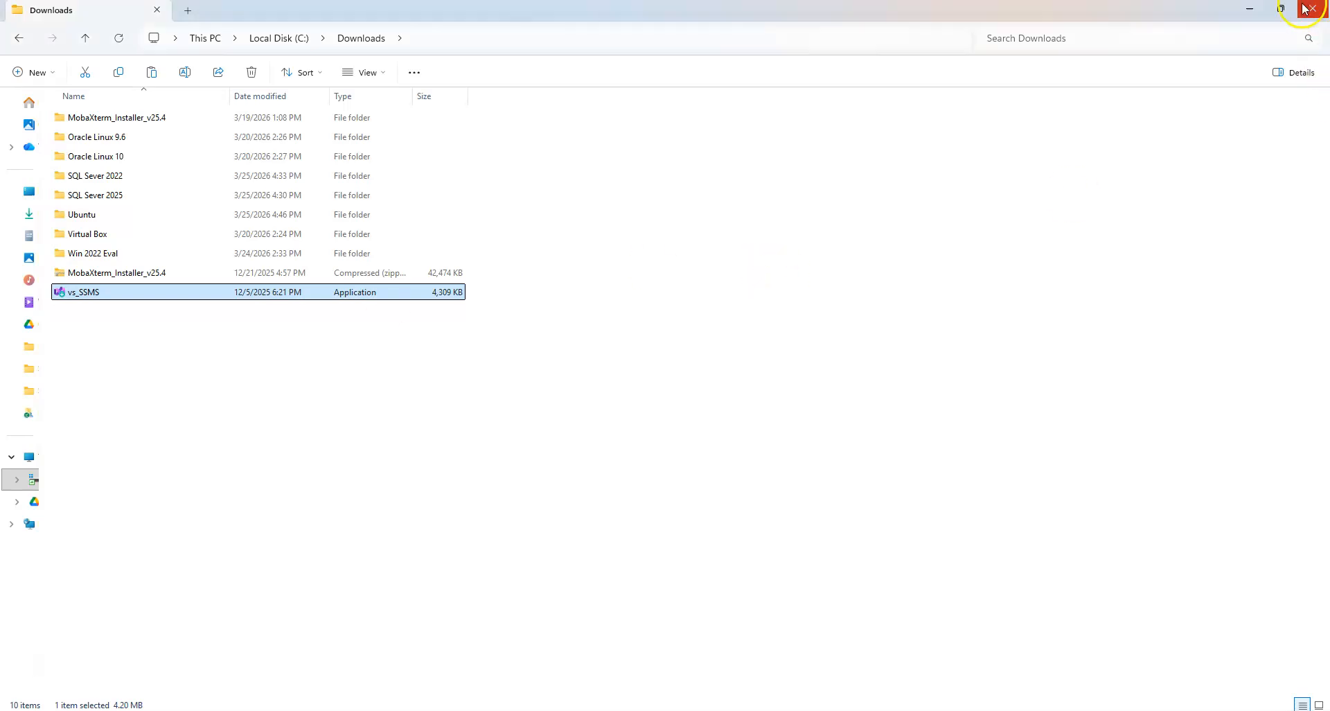
left_click(1281, 8)
Drag vs_SSMS onto the guest's Local Disk (C:) and select the copied file there
left_click_drag(168, 613, 425, 238)
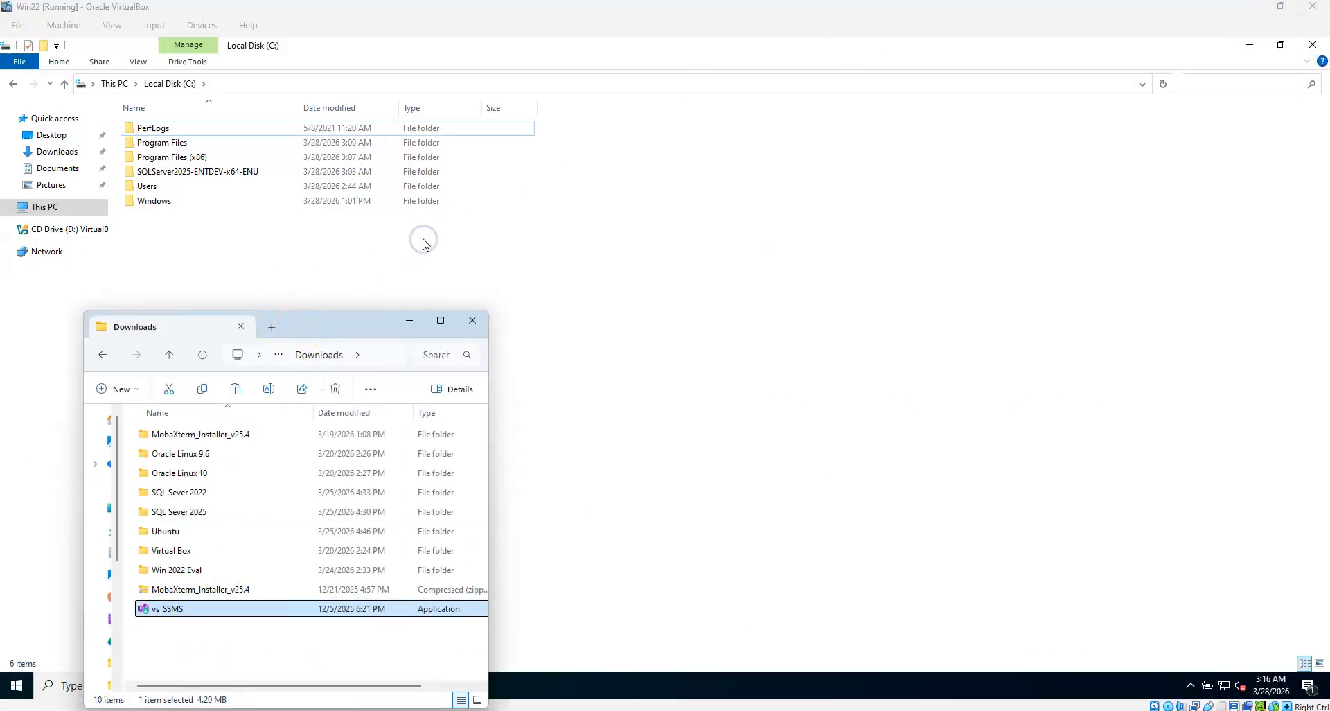
left_click(330, 253)
left_click(173, 220)
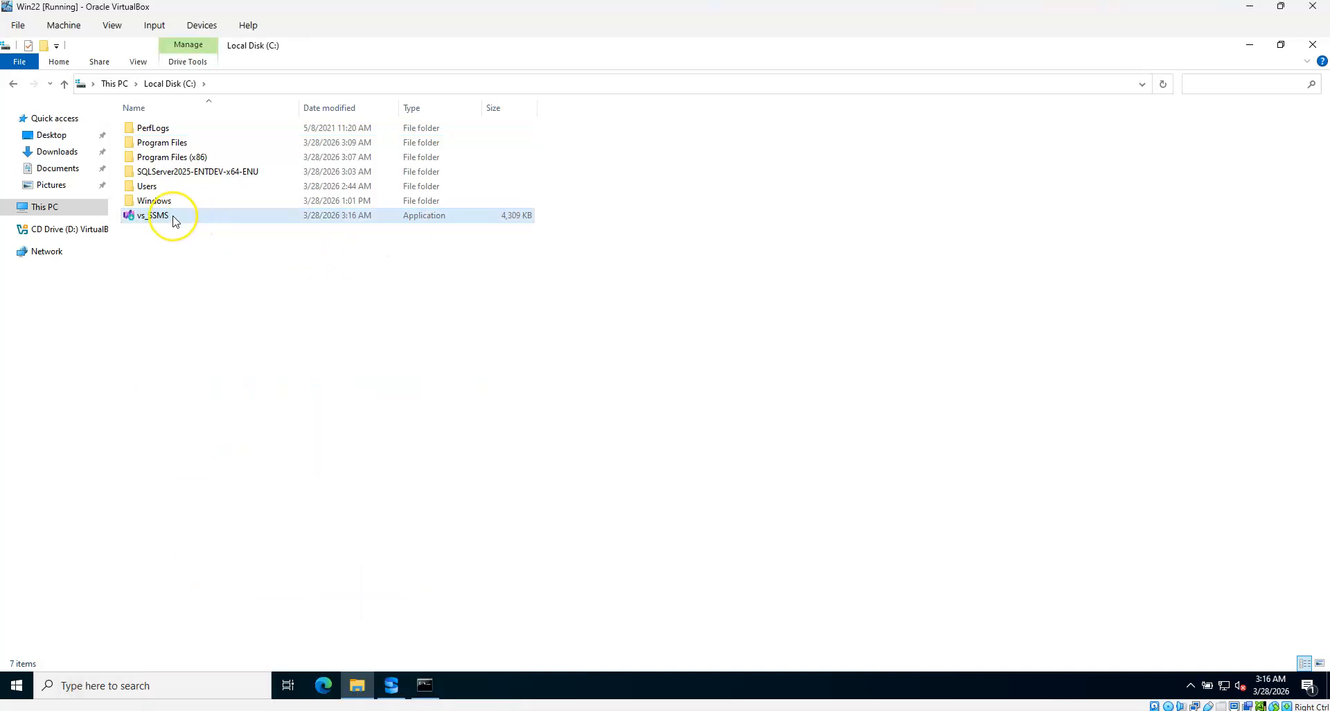
right_click(173, 221)
Run vs_SSMS in the VM, continue through Visual Studio Installer, and install SSMS 22
left_click(204, 227)
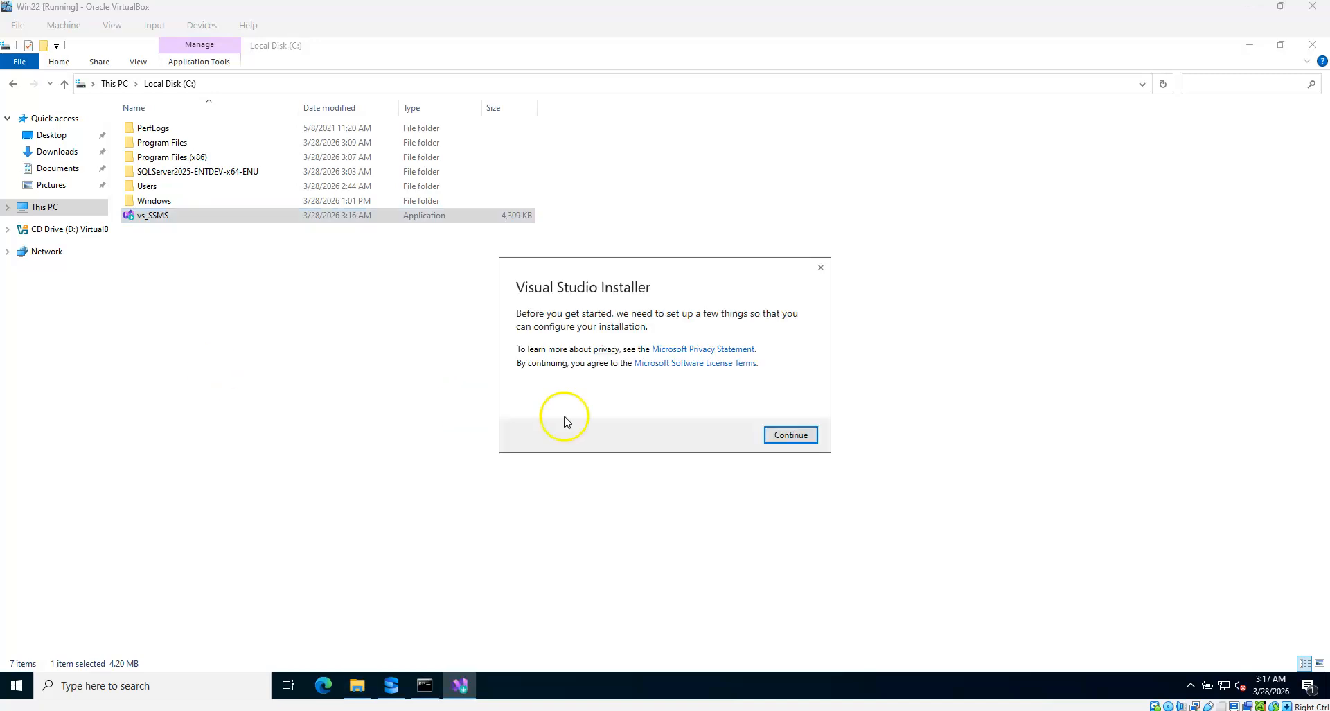
left_click(797, 437)
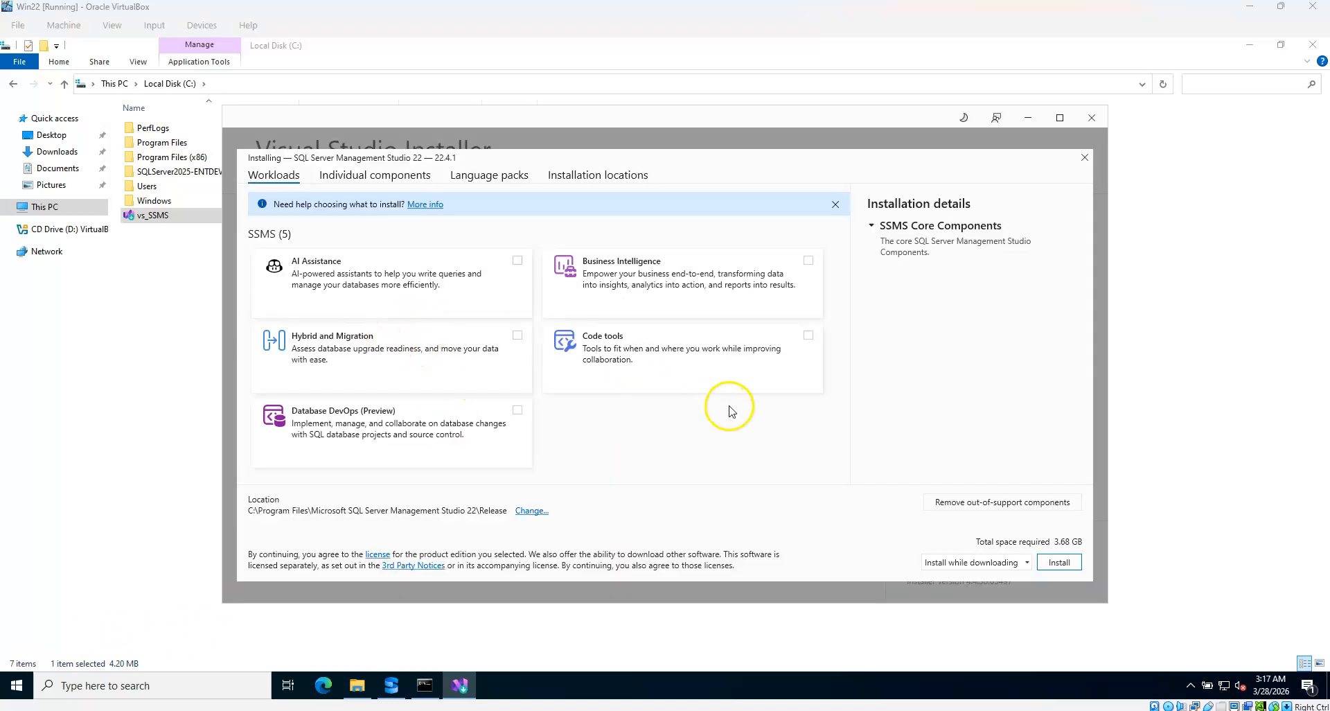
left_click(1059, 563)
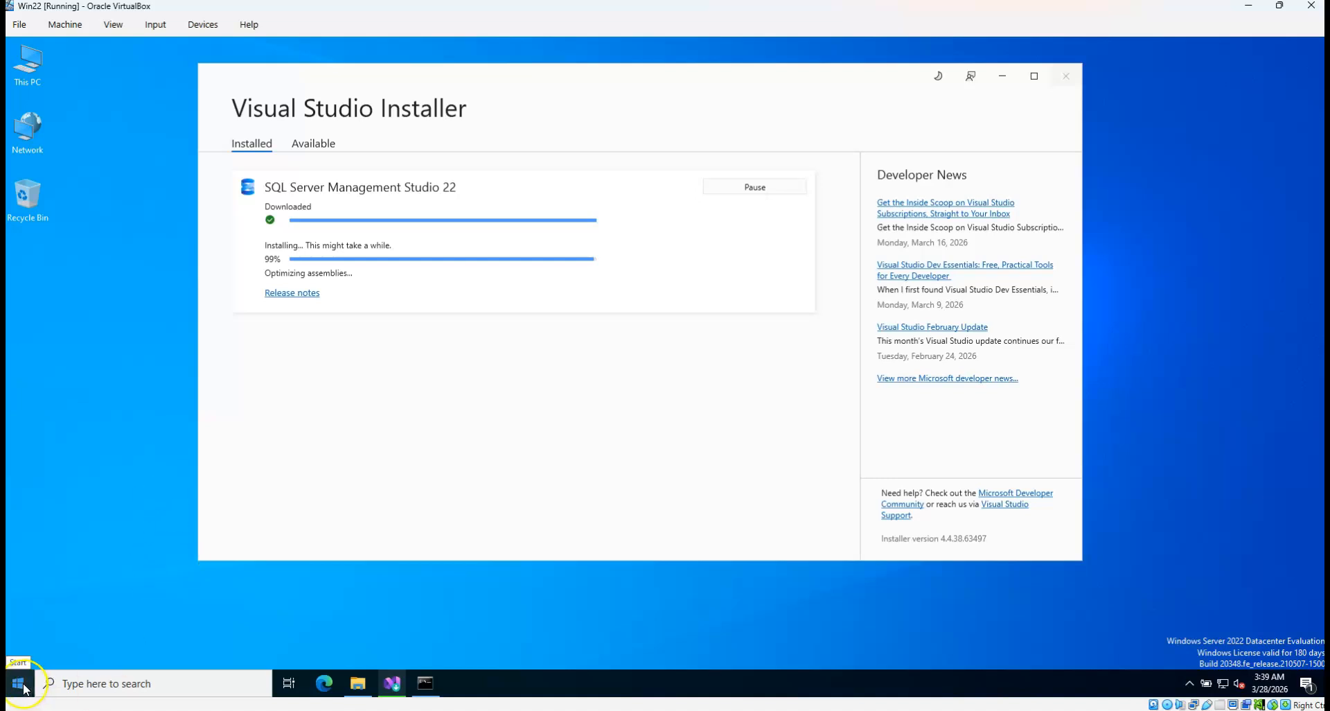
Search 'sql server' from Start to open SQL Server 2025 Configuration Manager, and launch SSMS 22
left_click(38, 598)
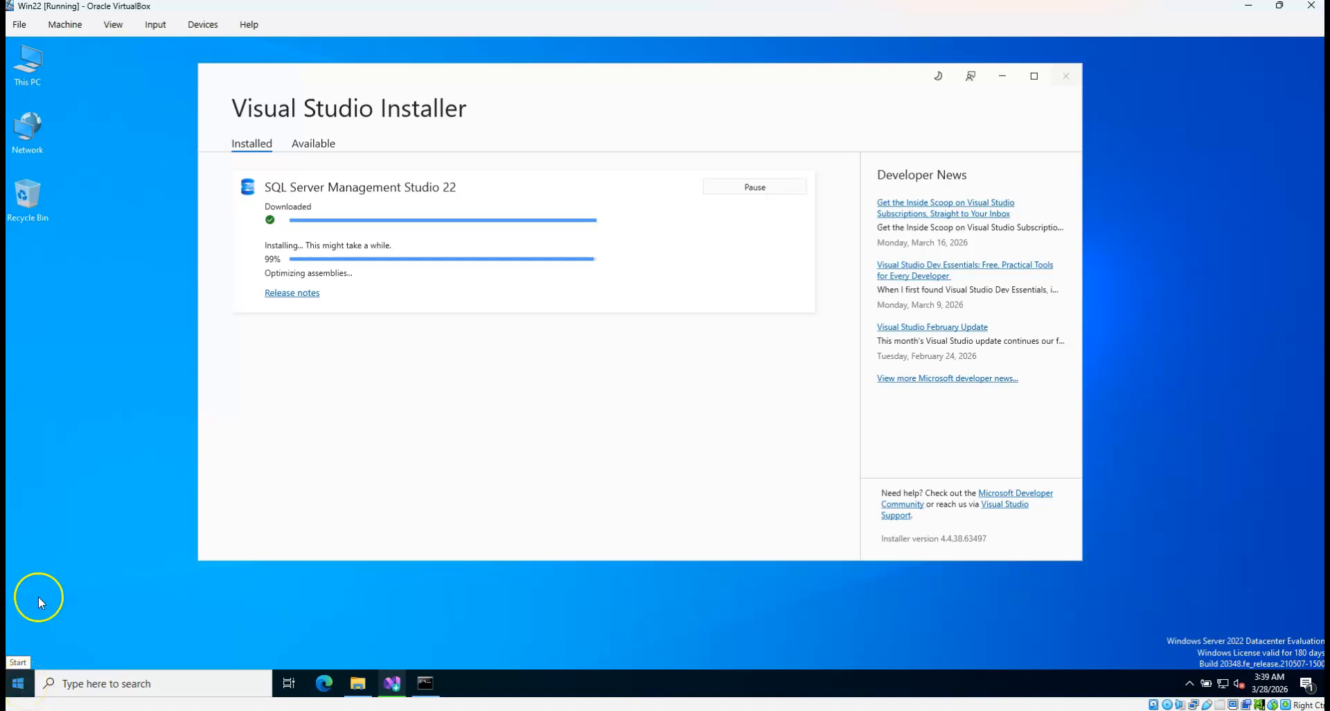
left_click(21, 690)
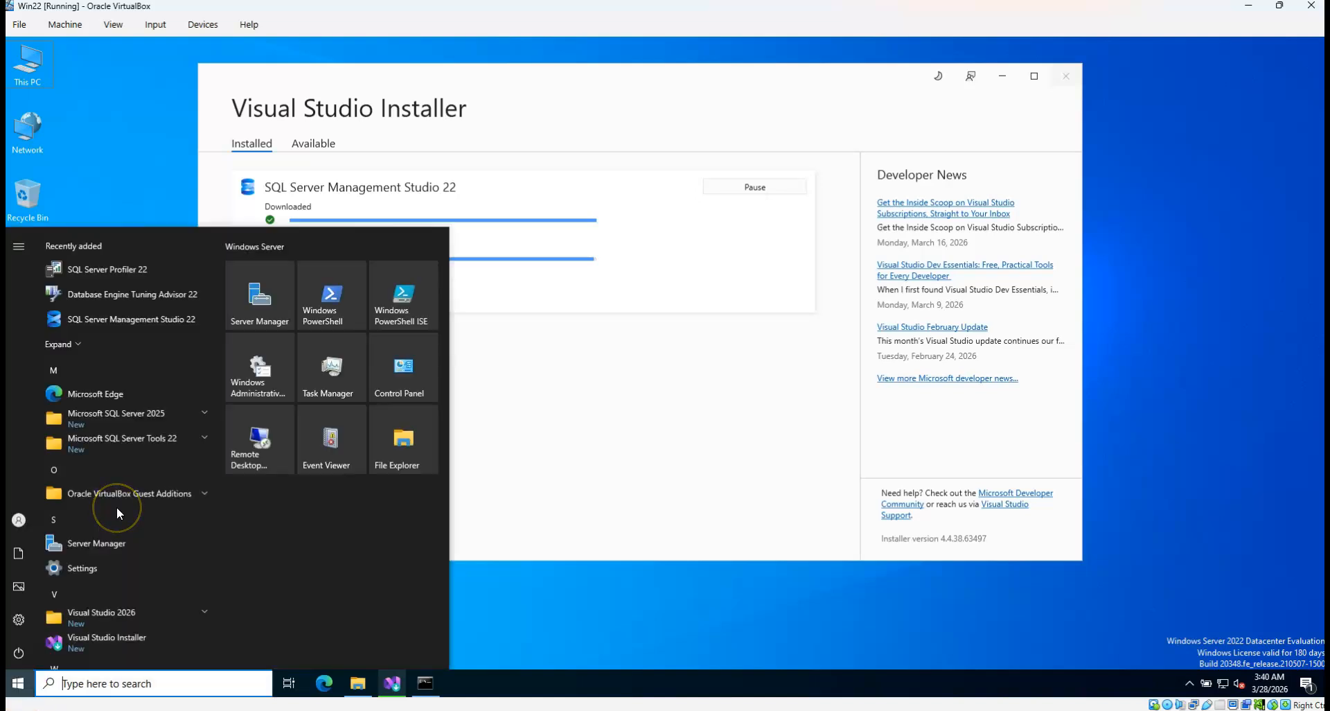
left_click(116, 506)
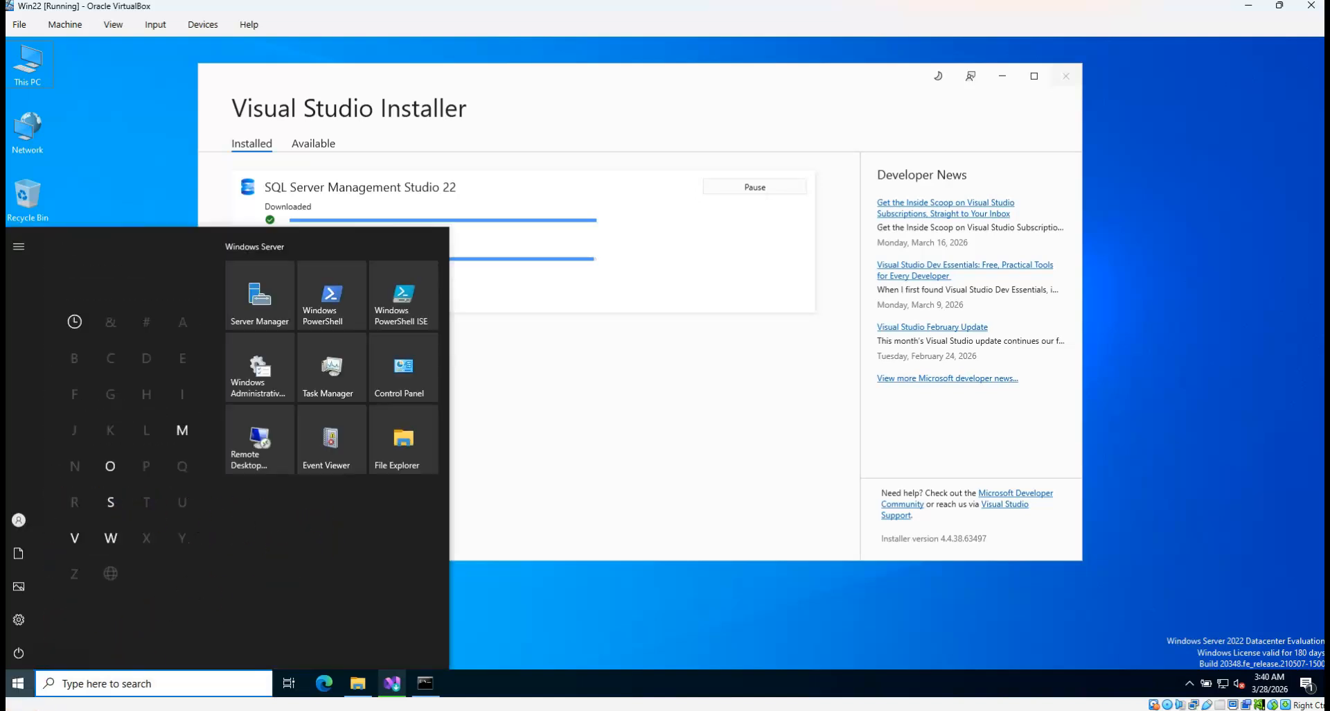
key("super")
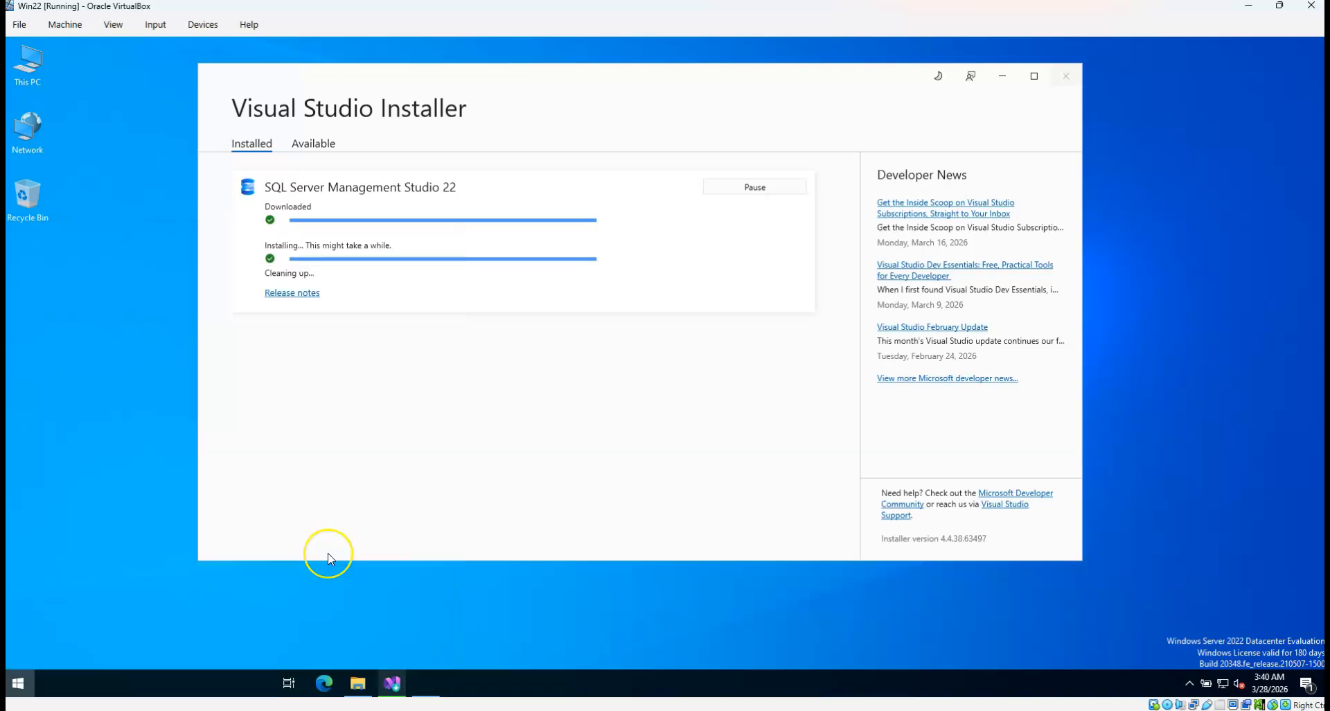
key("super")
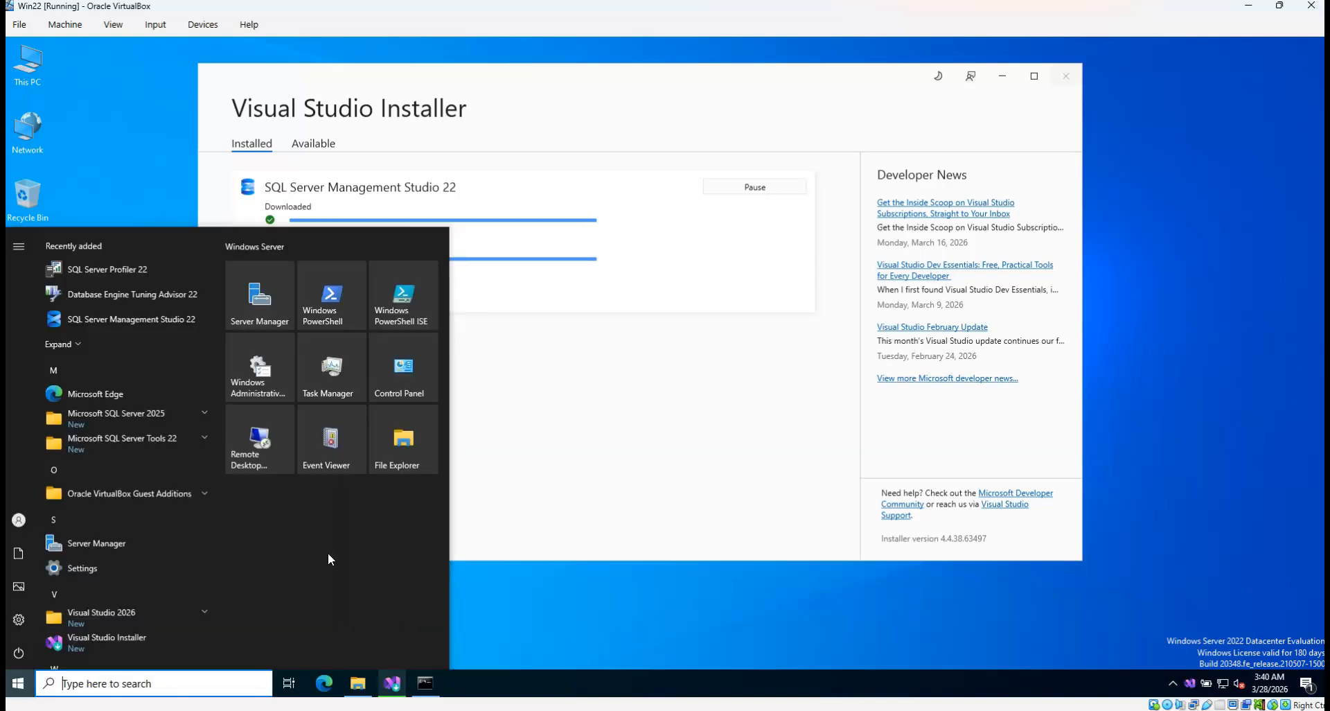
type("sql server")
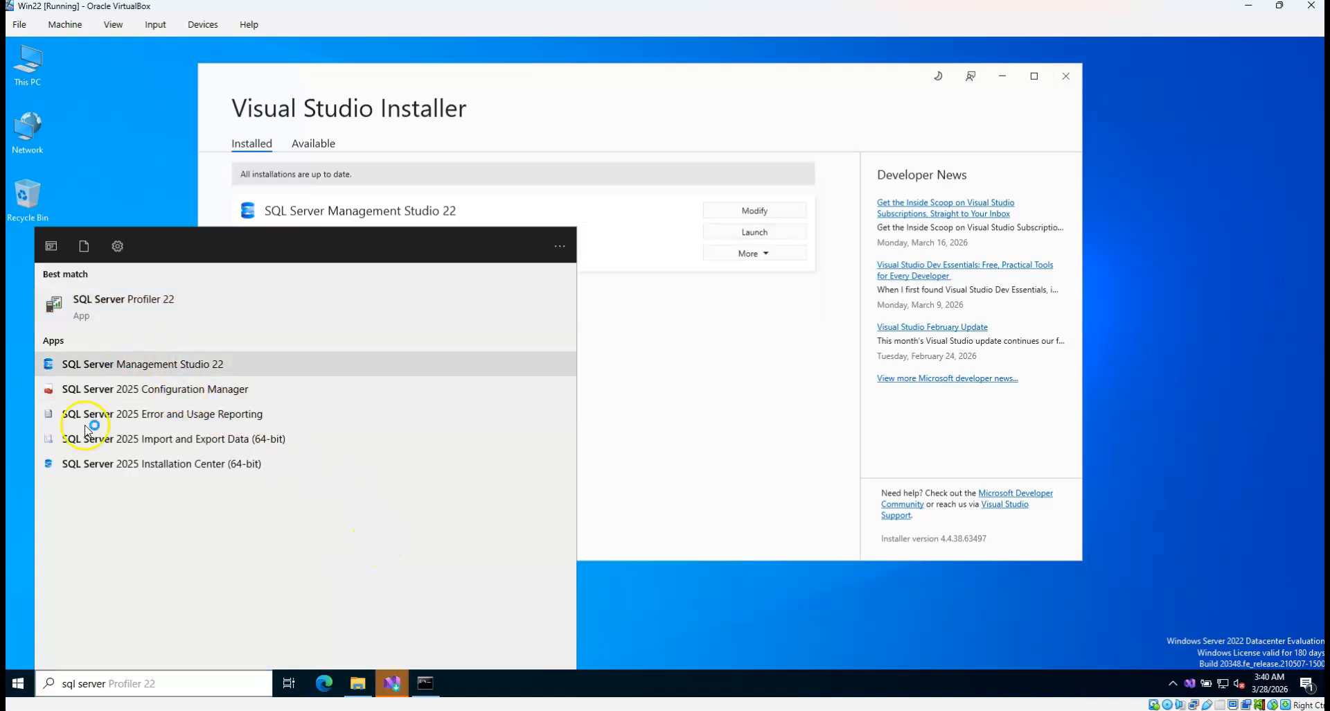
left_click(155, 417)
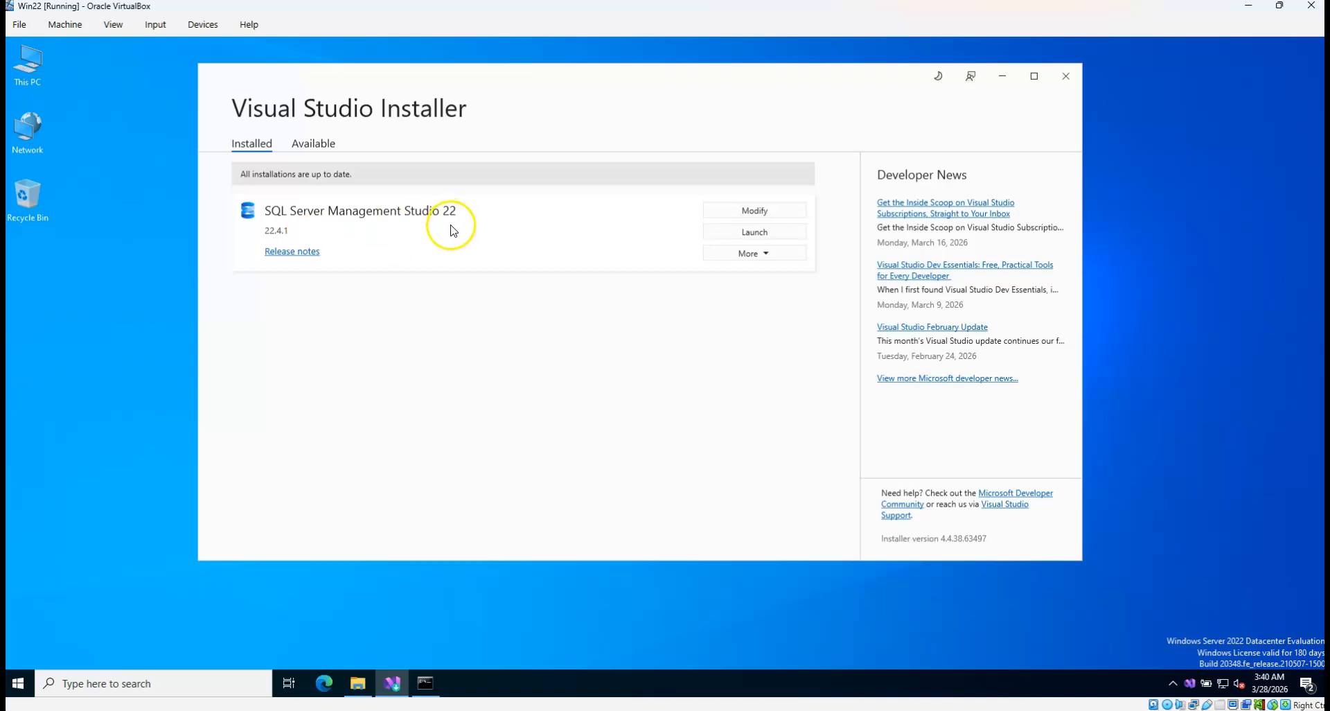
left_click(767, 239)
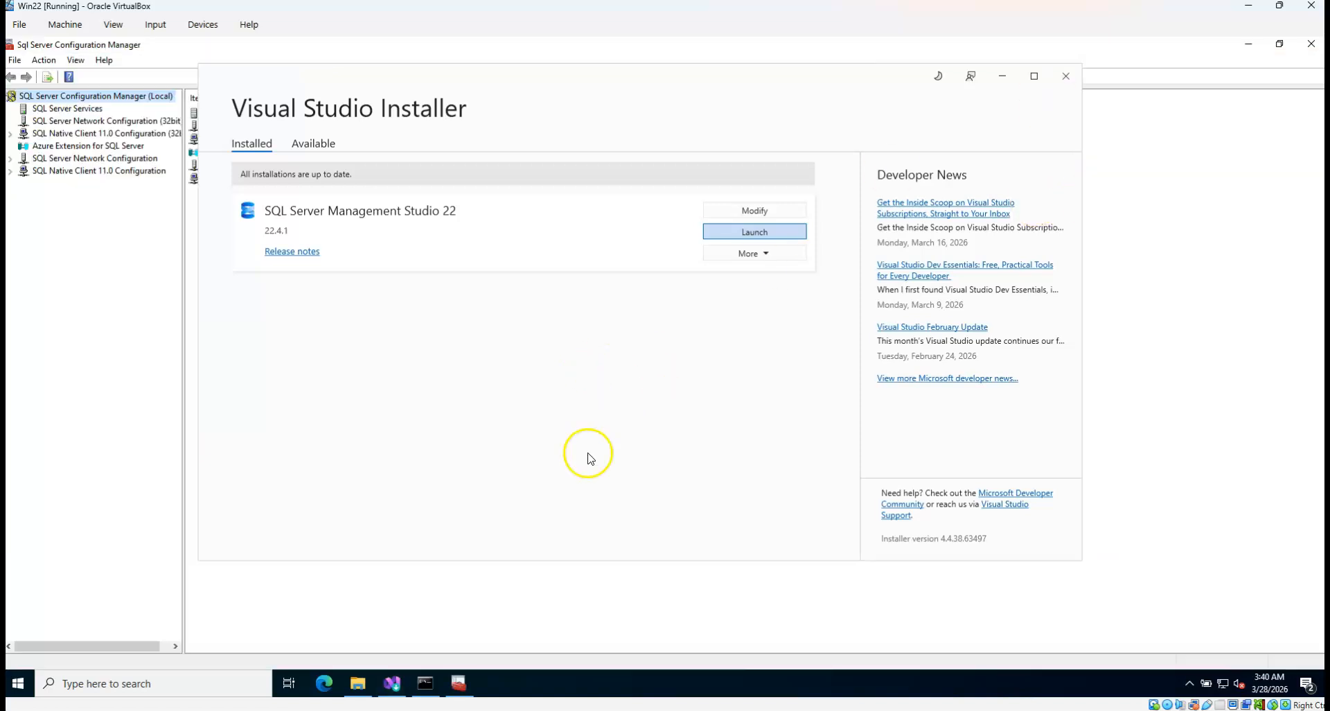
left_click(135, 259)
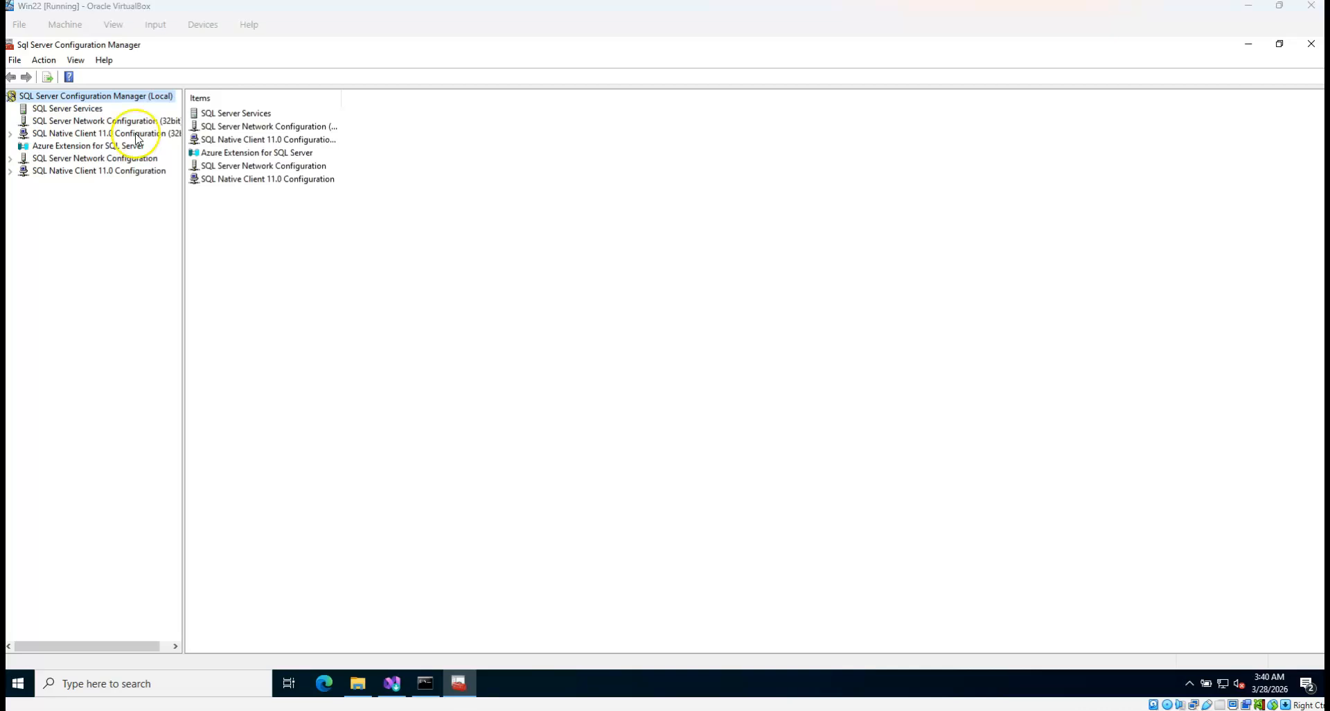
Enable Named Pipes under Protocols for MSSQLSERVER, acknowledge the restart warning, and close the manager
double_click(136, 171)
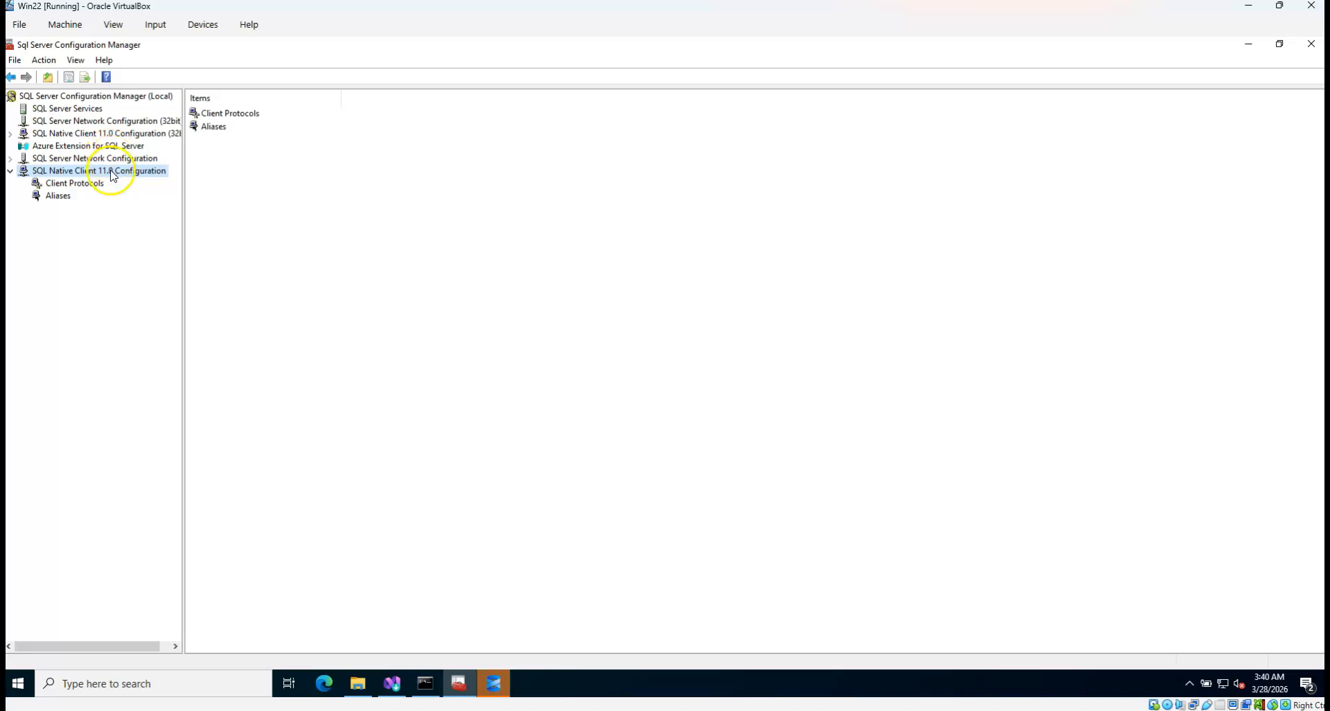
double_click(105, 158)
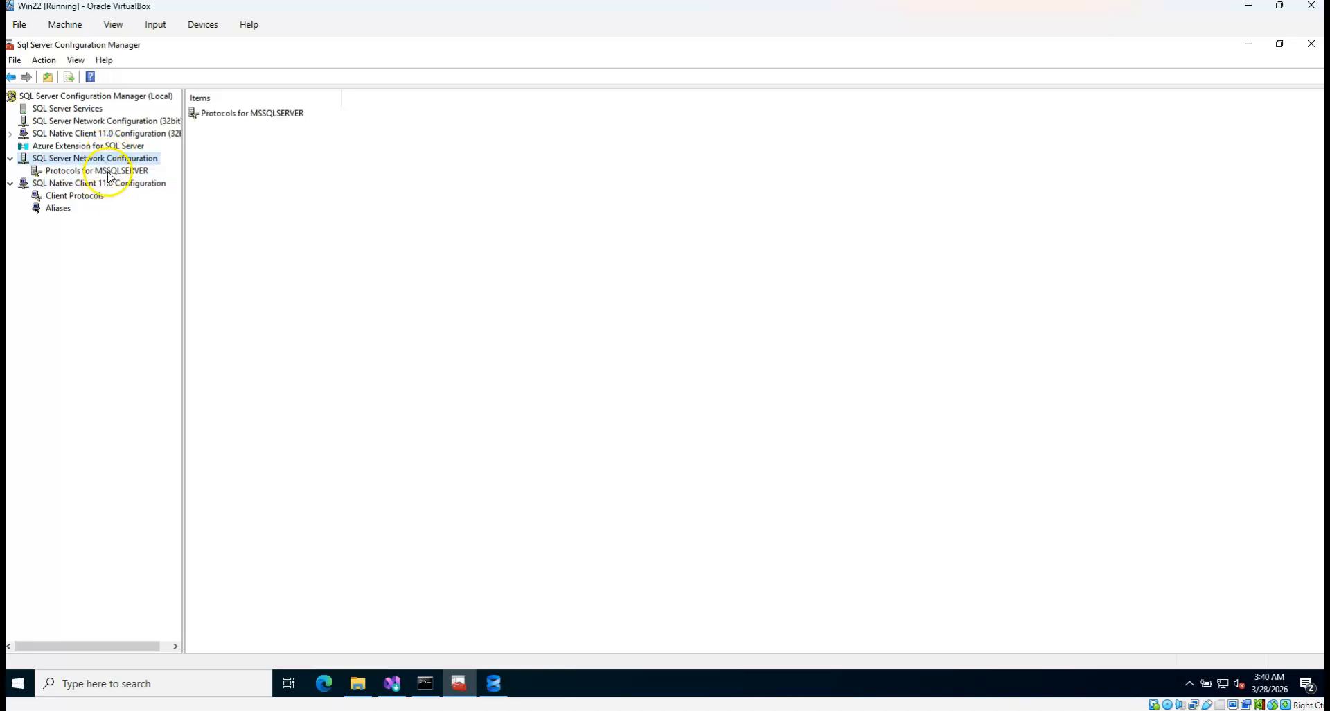
left_click(108, 170)
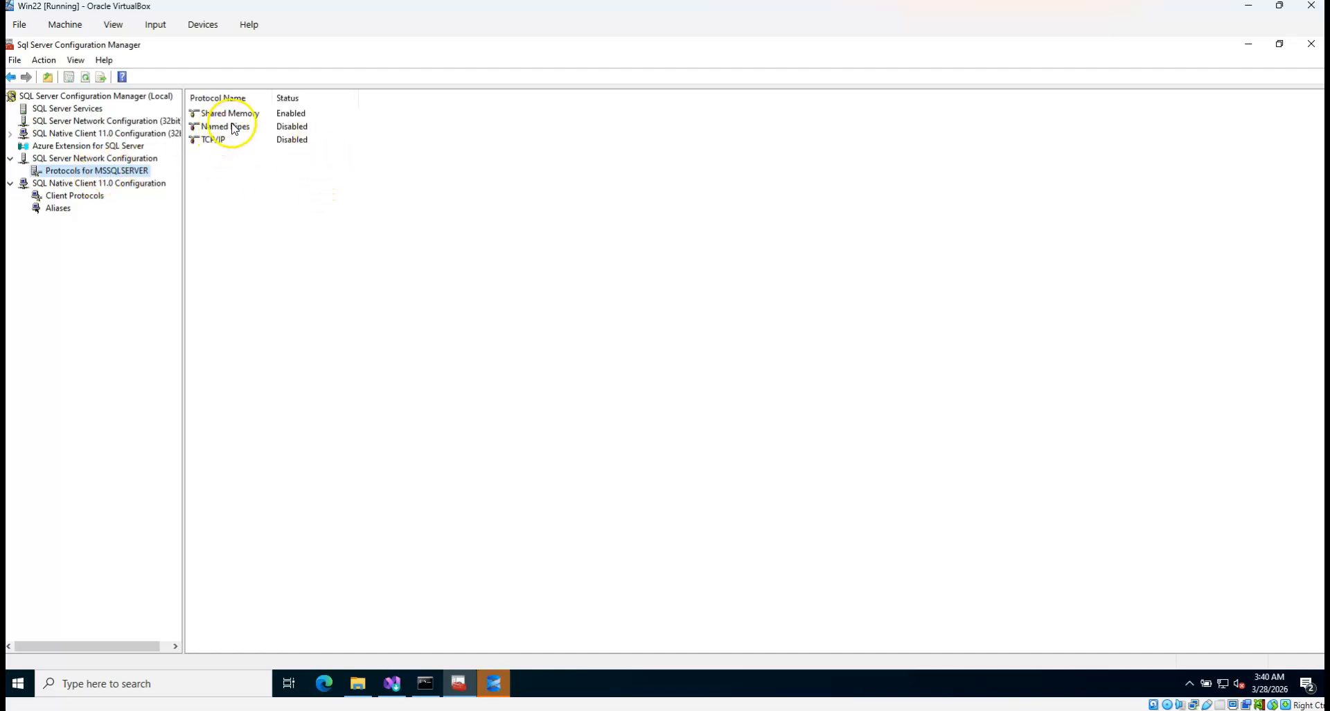
left_click(234, 129)
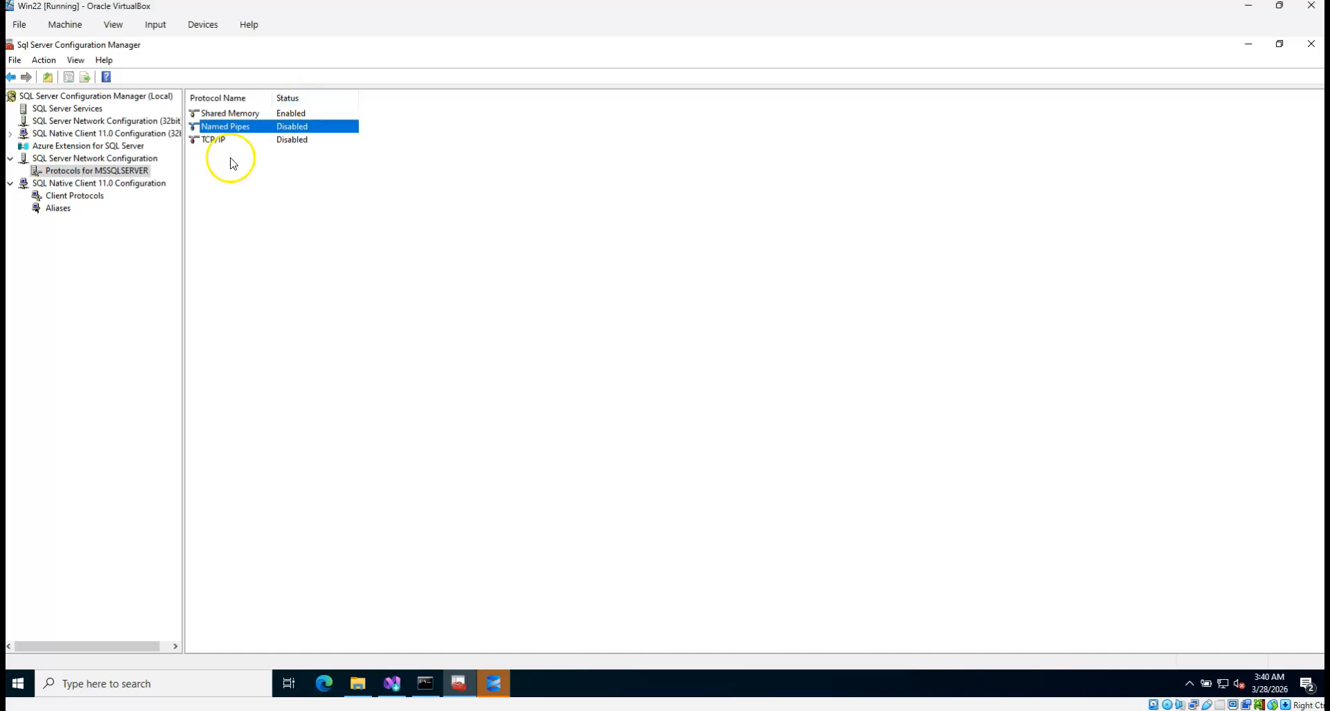
left_click(219, 139)
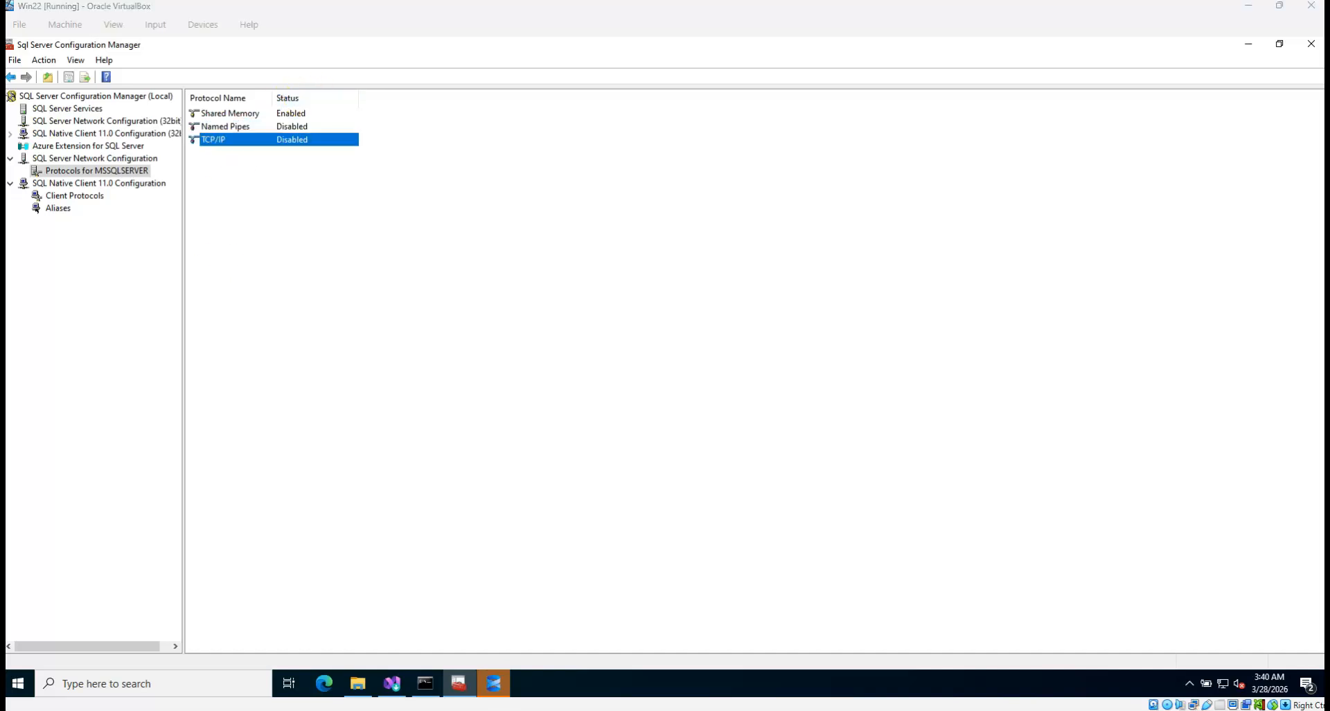
left_click(375, 205)
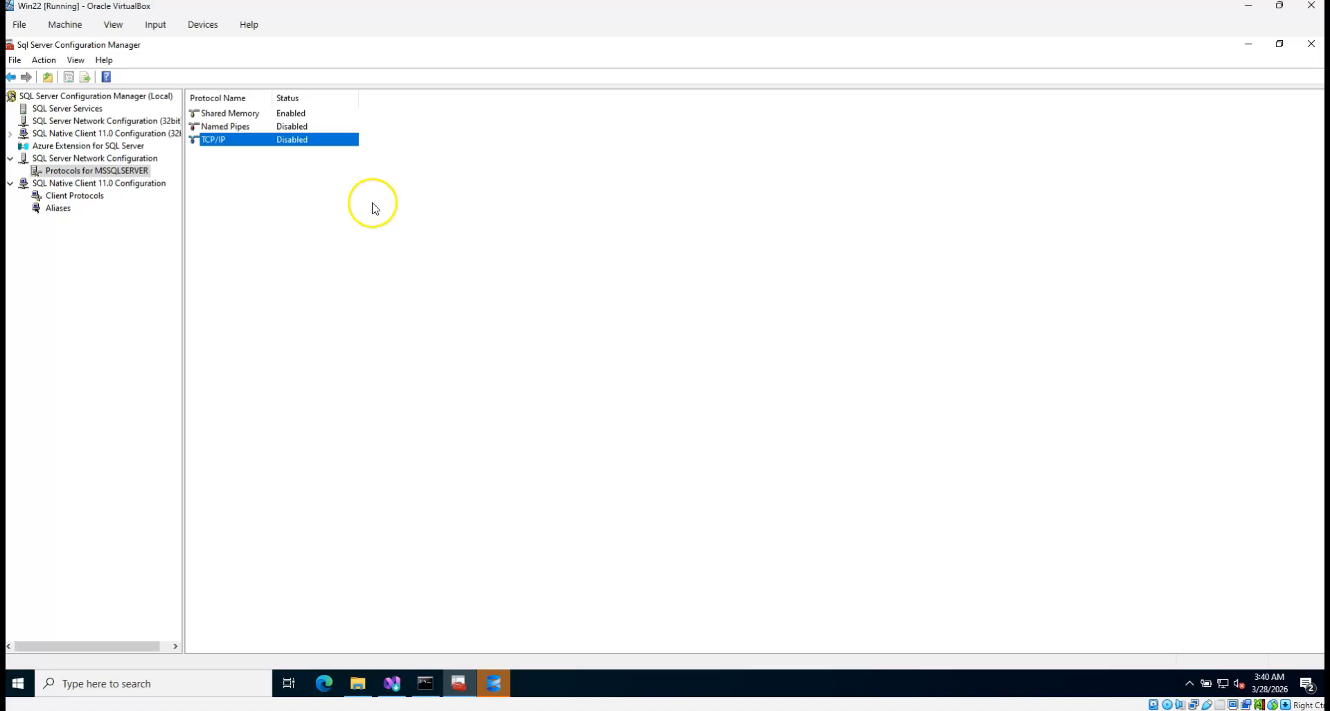
right_click(223, 133)
left_click(253, 135)
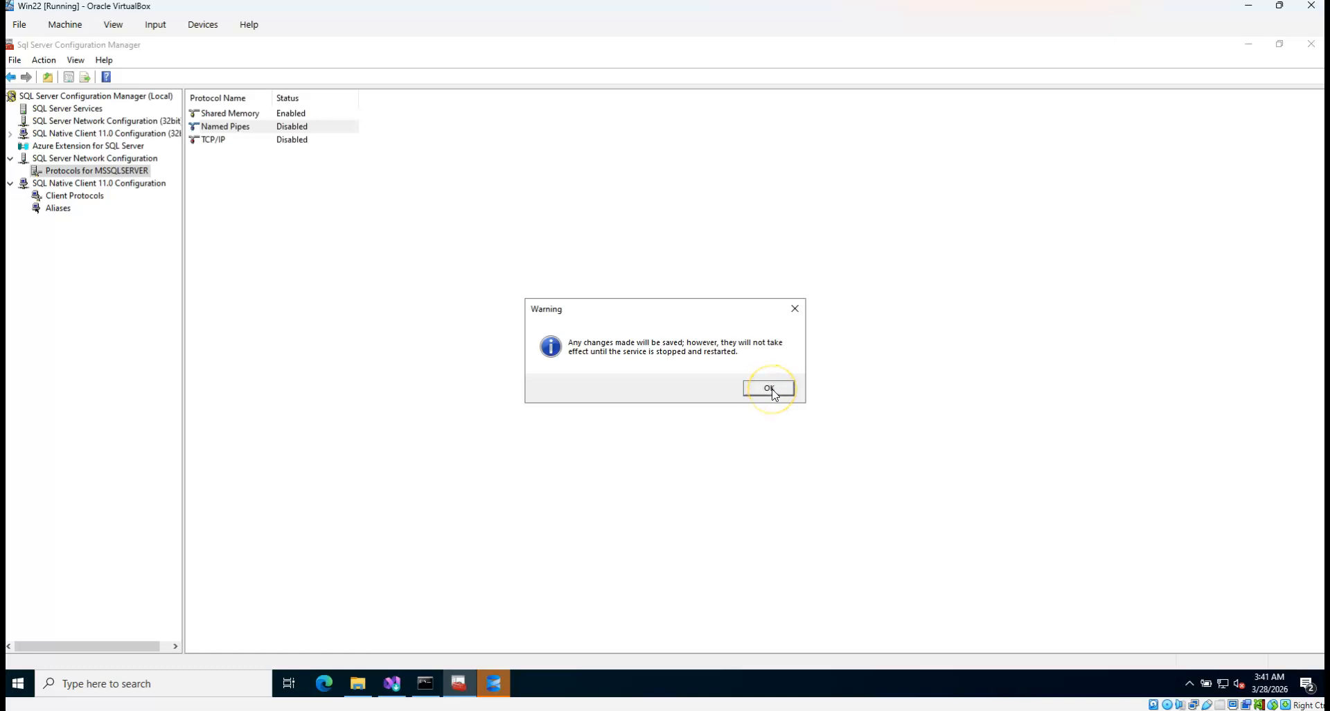
left_click(774, 392)
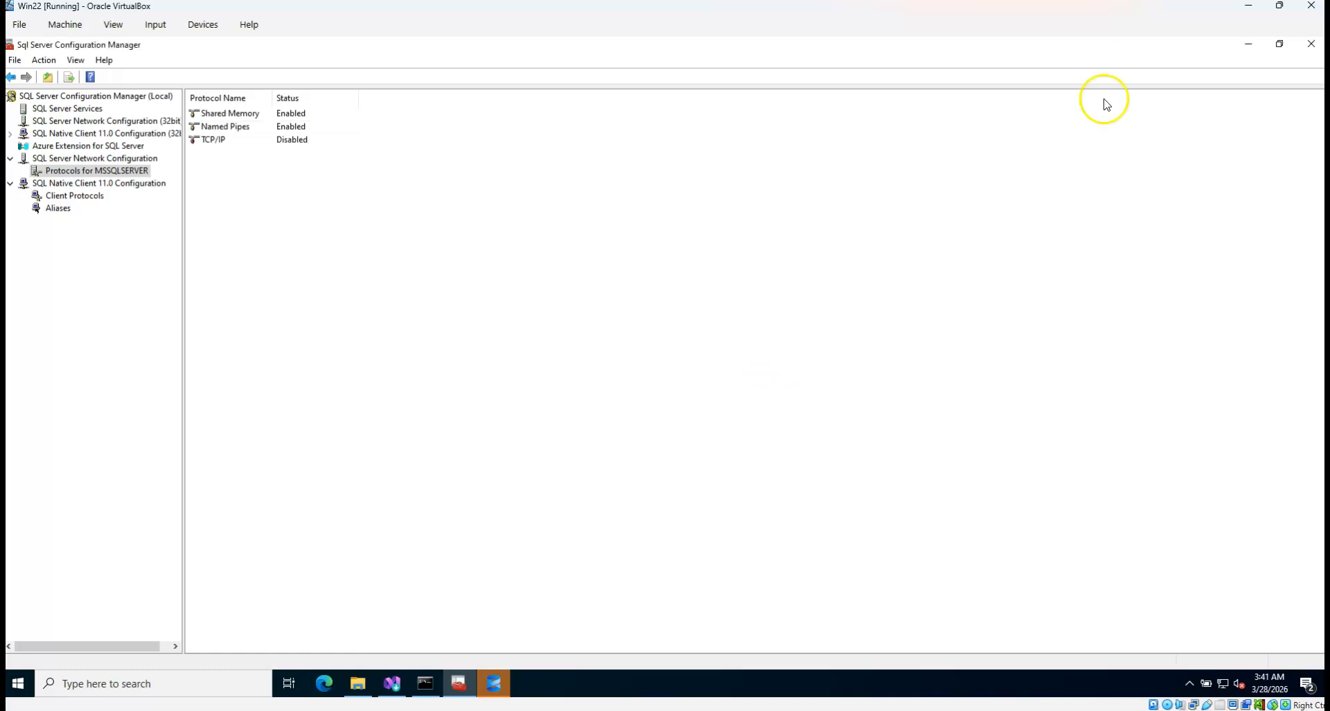
left_click(1311, 43)
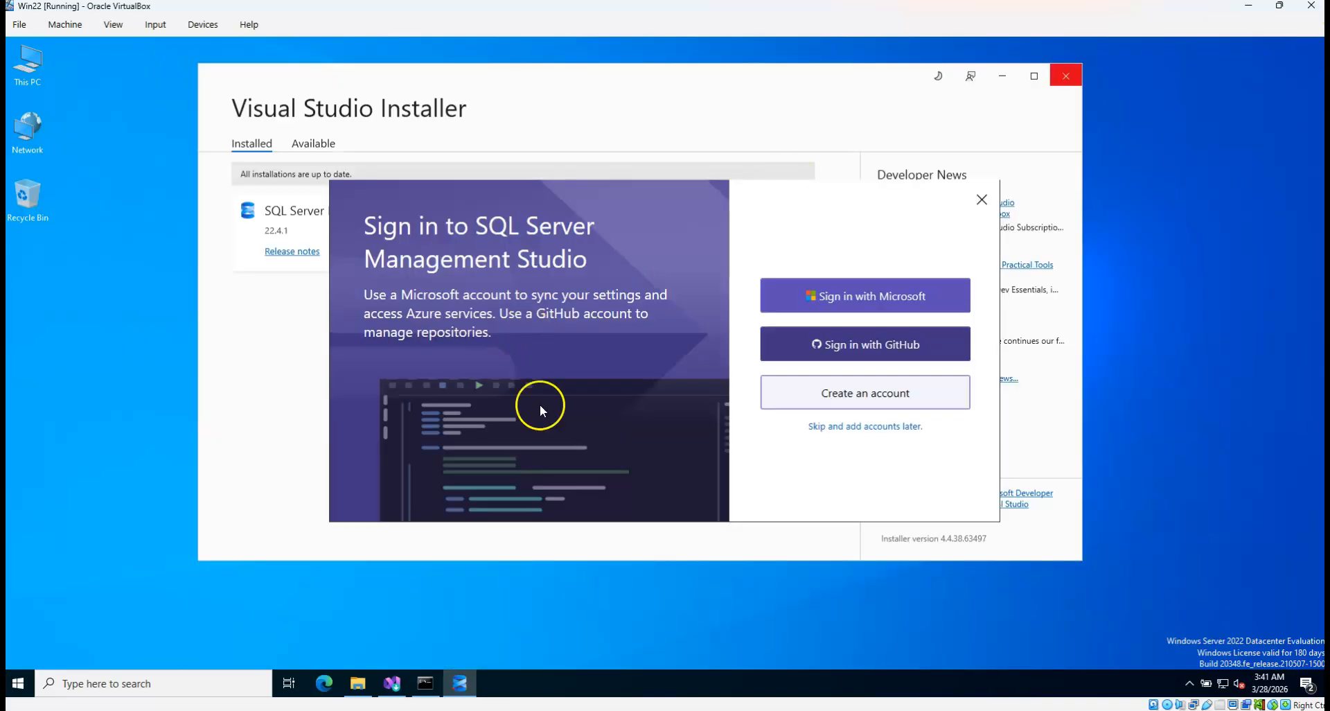
Skip SSMS sign-in, read hostname Win22 and IP 192.168.56.160 in Command Prompt, then minimize both windows
left_click(881, 430)
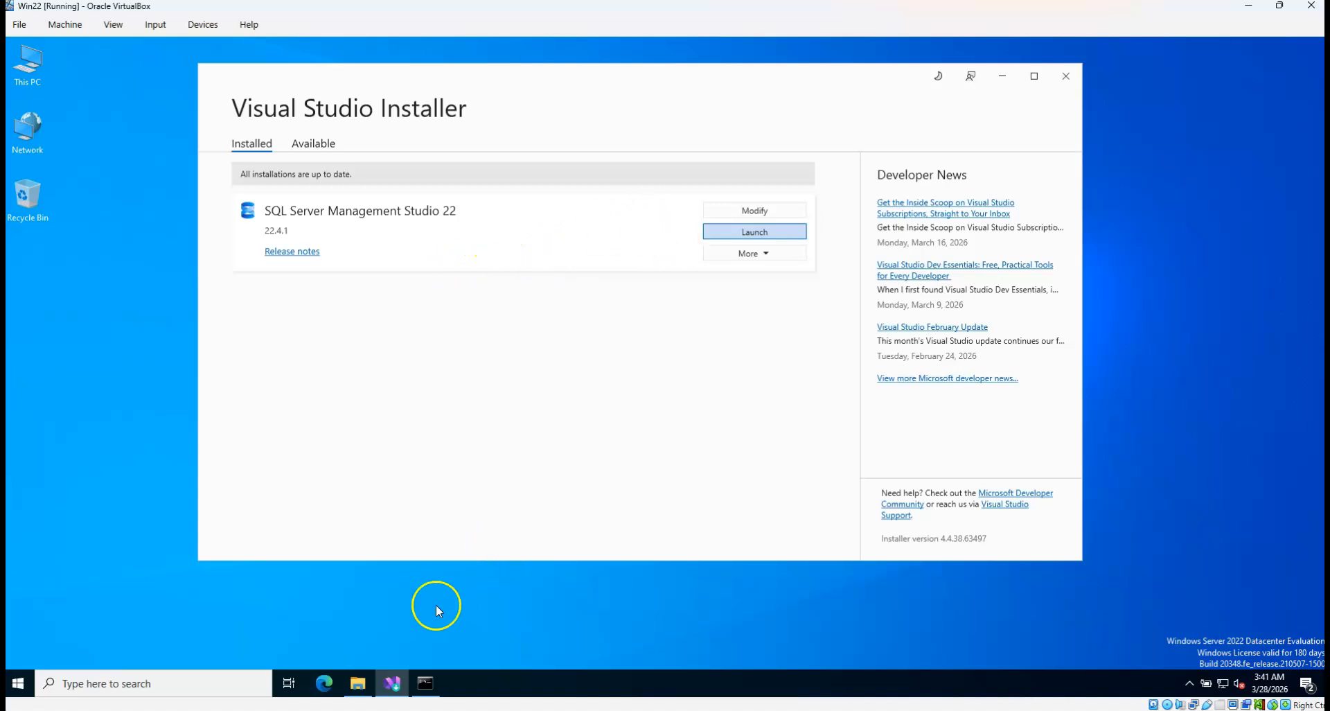
left_click(430, 694)
left_click(271, 278)
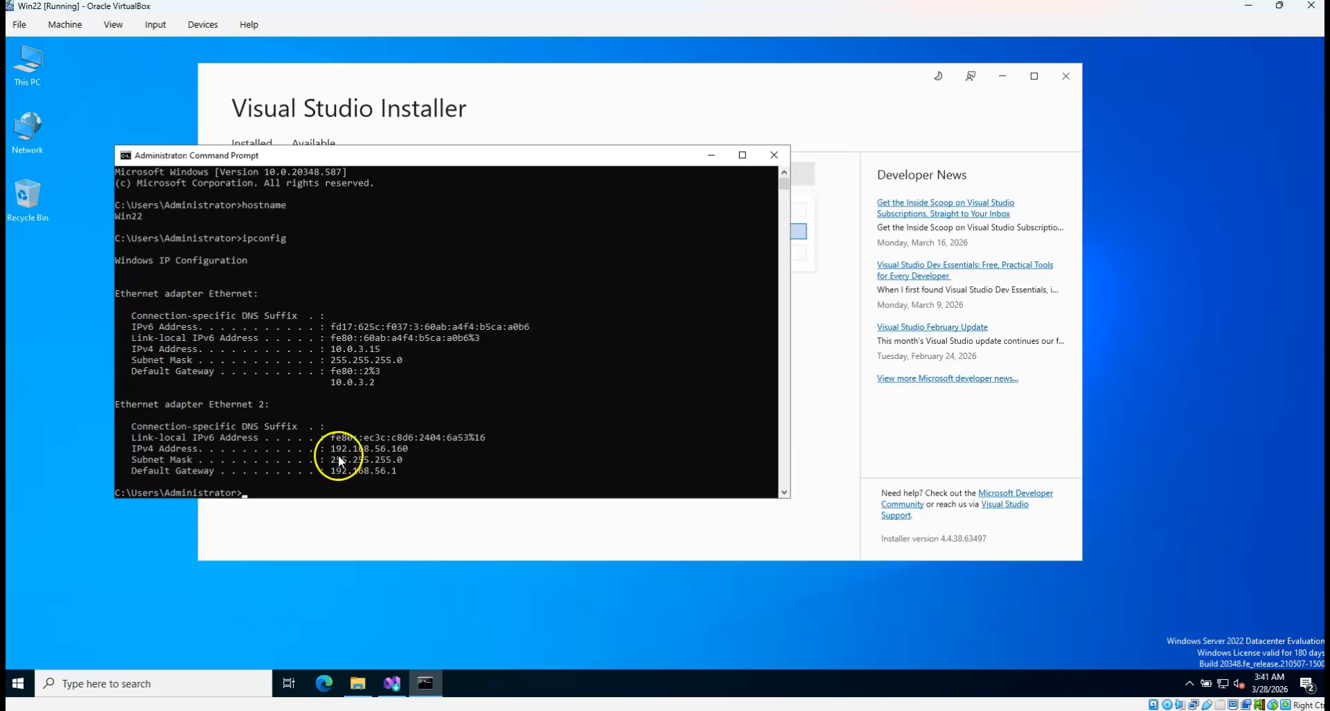
left_click(712, 155)
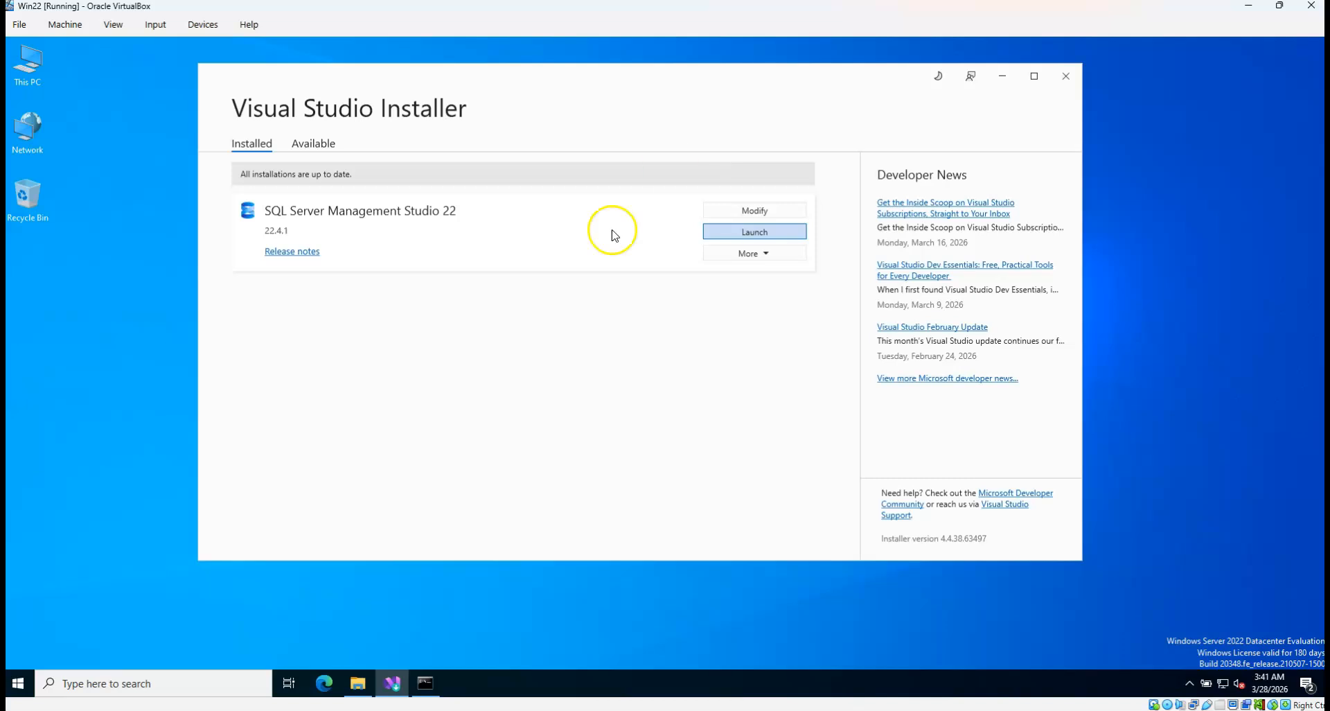
left_click(400, 690)
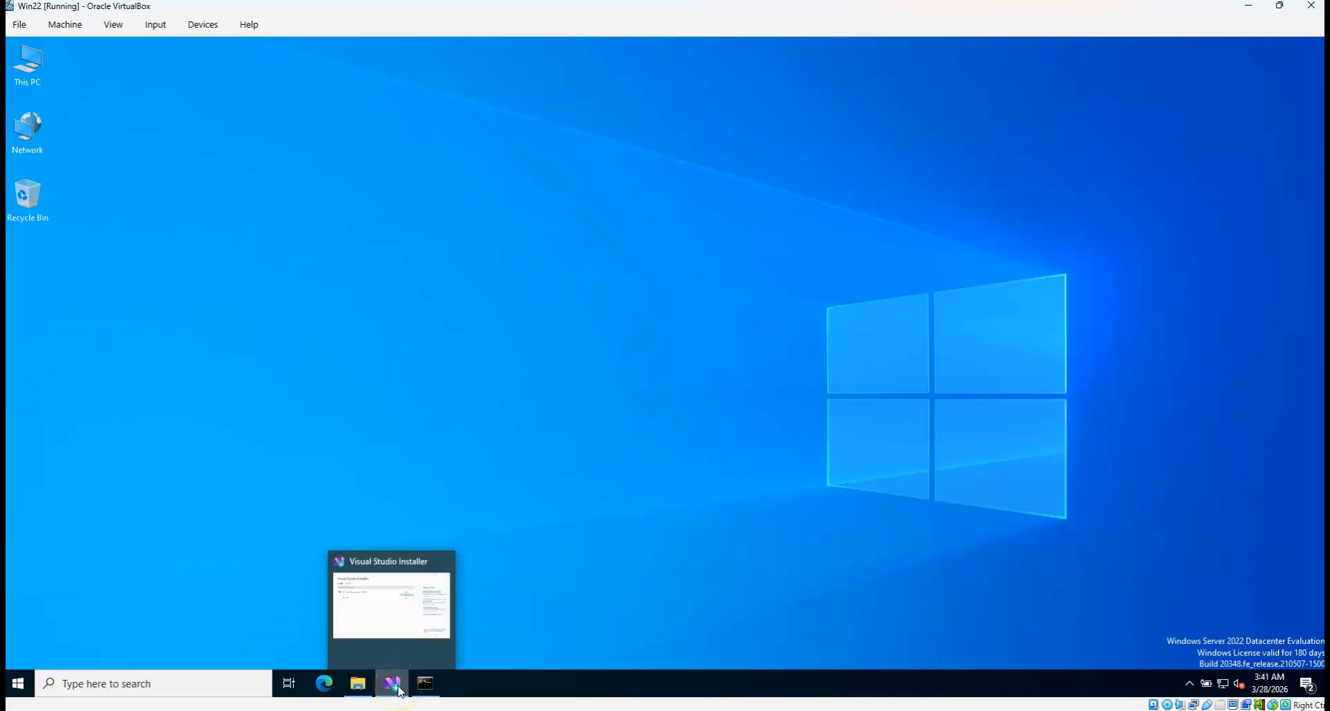
Connect to WIN22 with Windows Authentication trusting its certificate, close the Installer, and expand the server node
left_click_drag(400, 690, 231, 595)
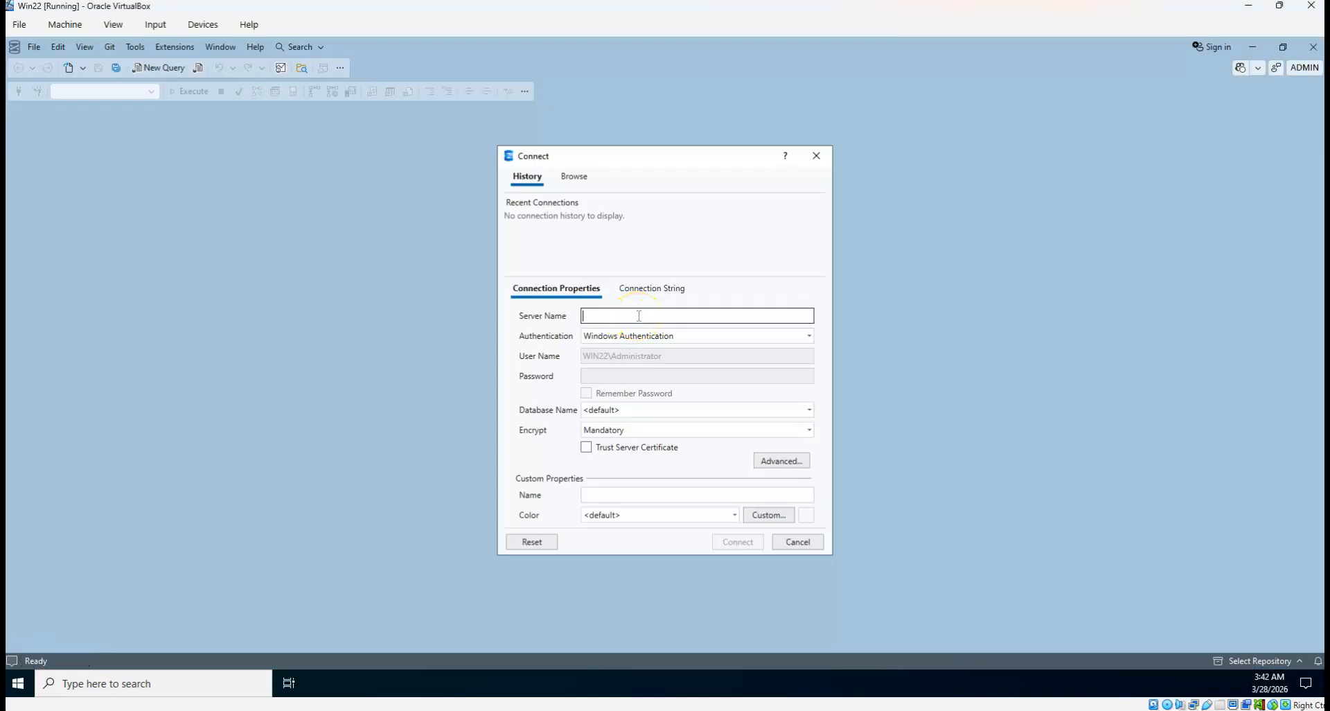
left_click(659, 311)
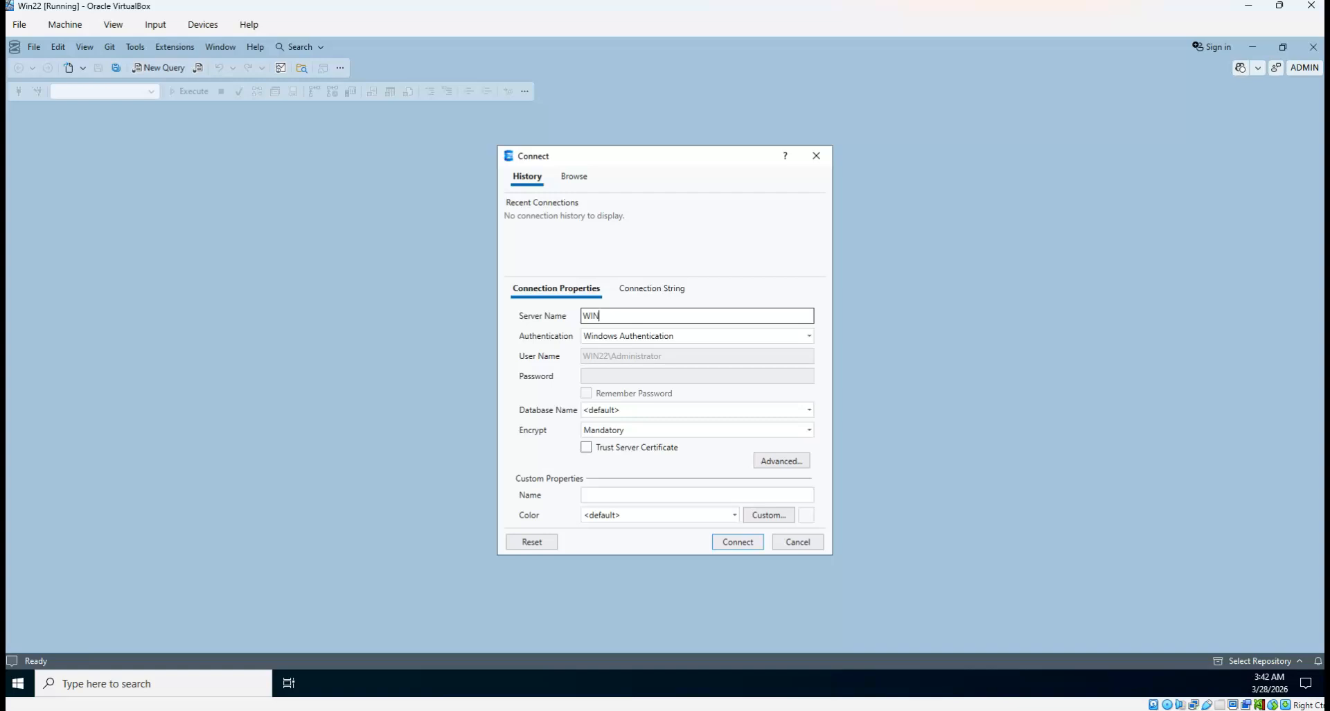
left_click(602, 449)
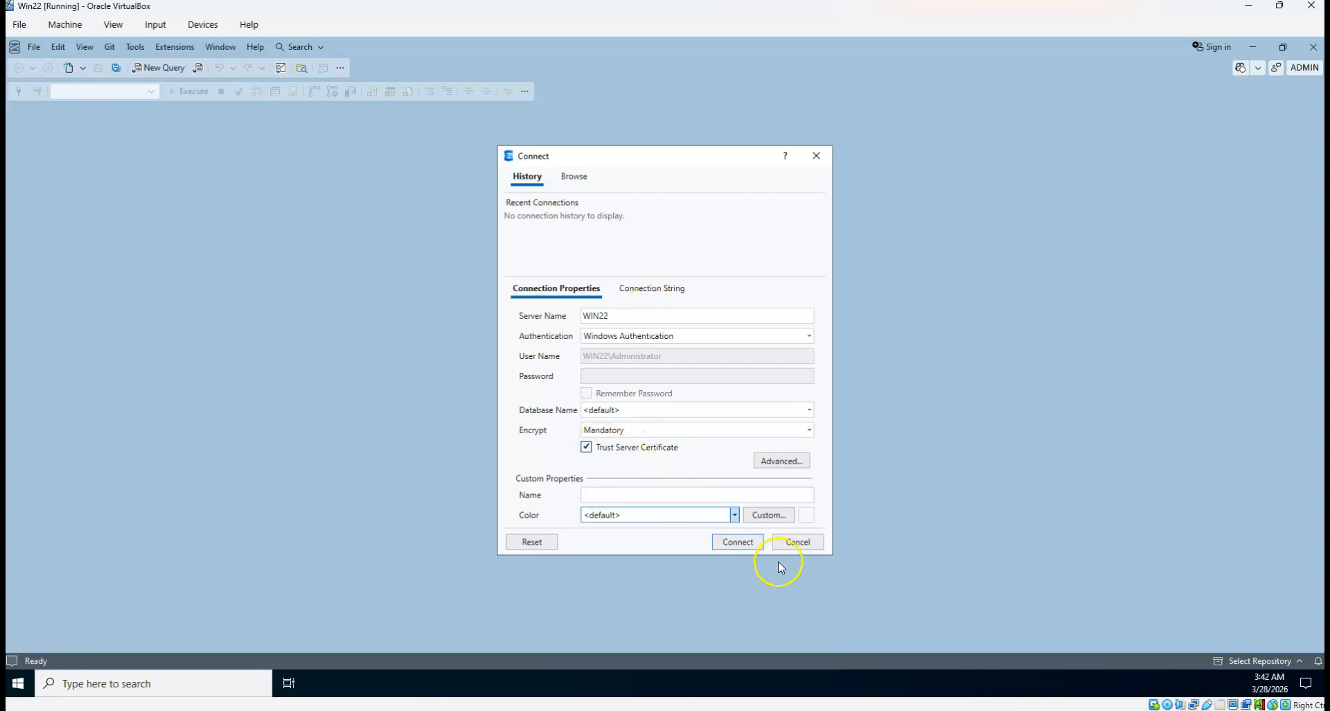
left_click(743, 546)
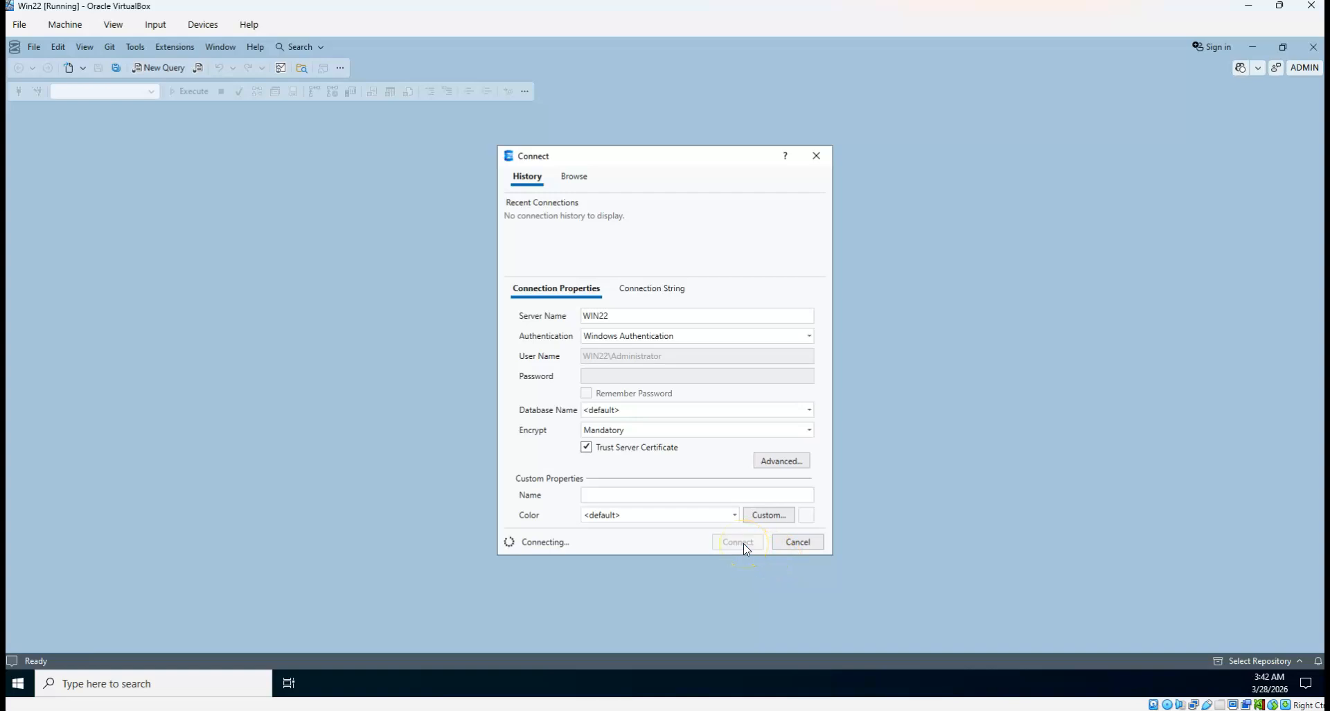
key("super")
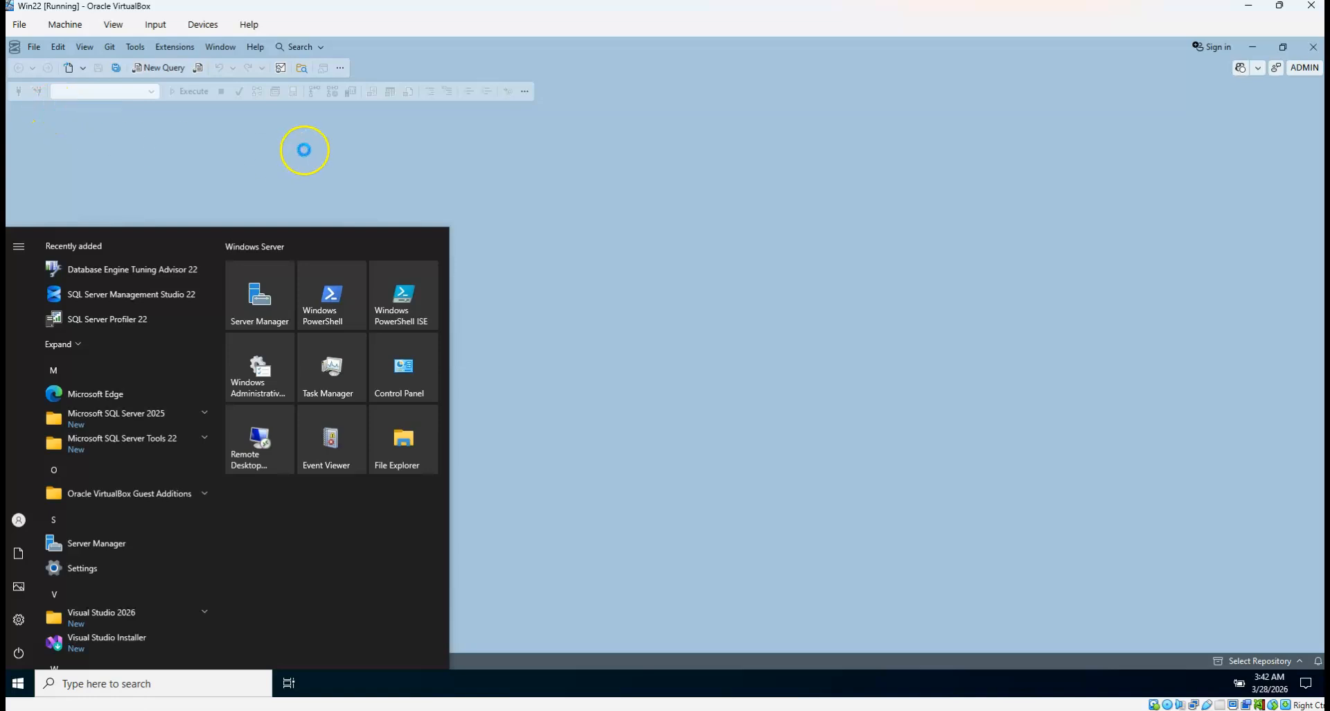
left_click(579, 144)
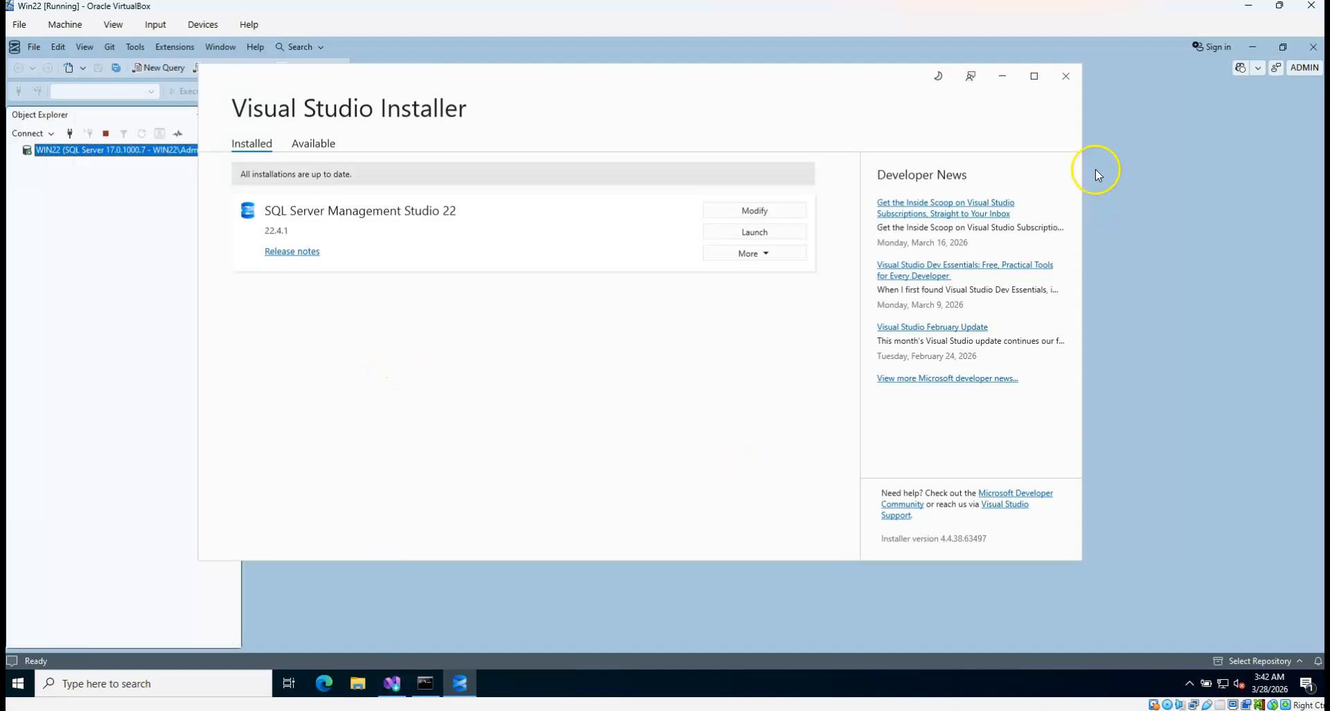
left_click(1067, 76)
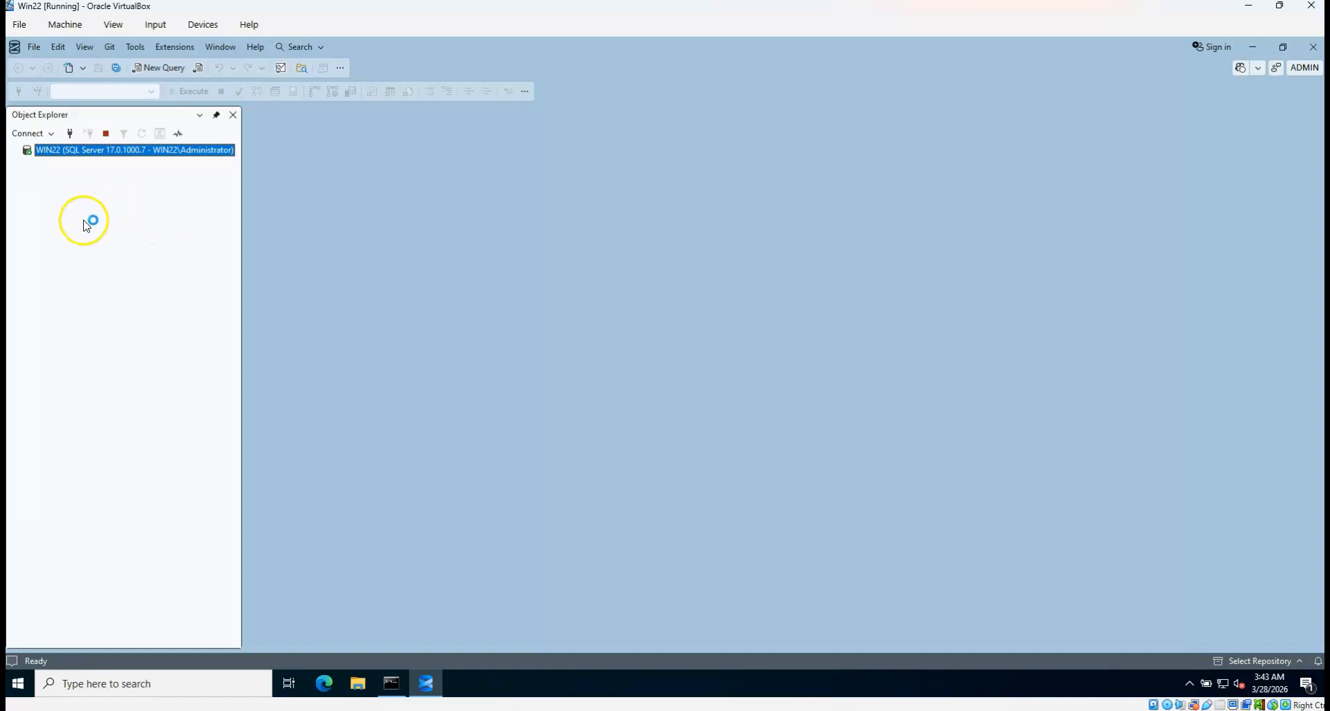
double_click(47, 151)
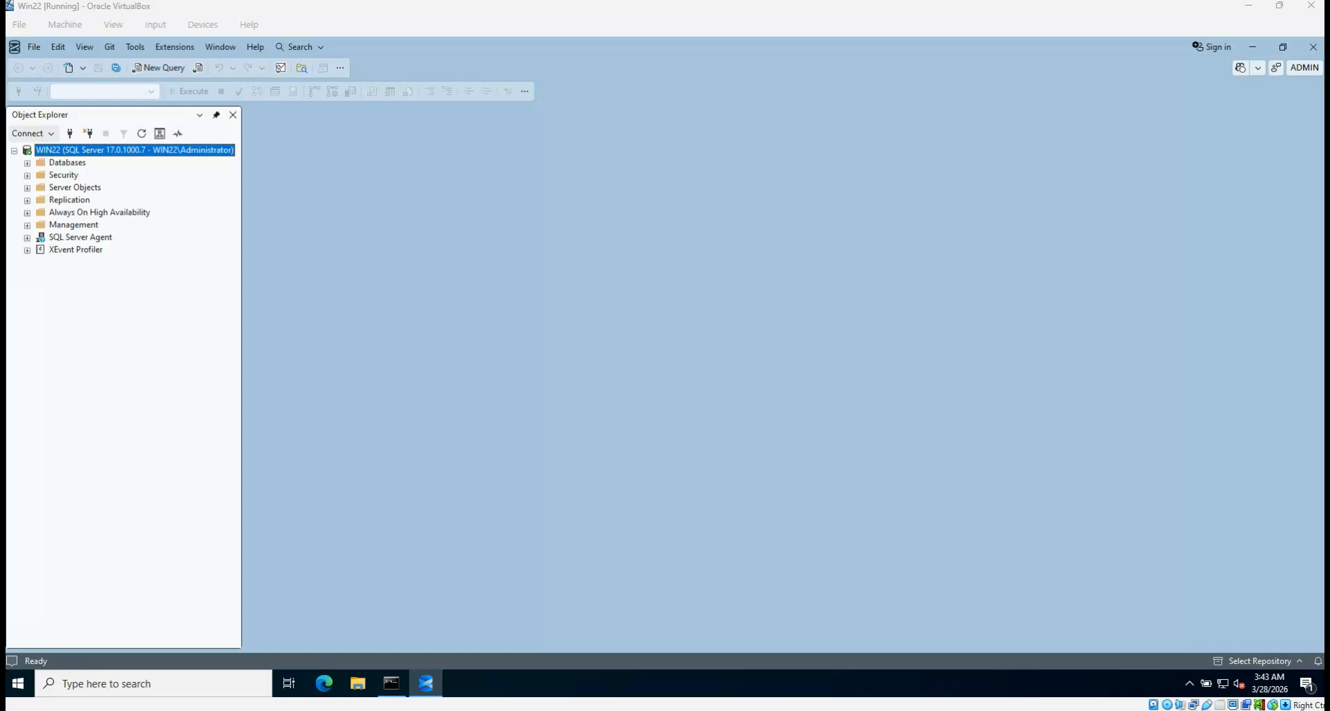
Create a new login DBA_Test_User using SQL authentication, a password, and no password policy enforcement
left_click(27, 175)
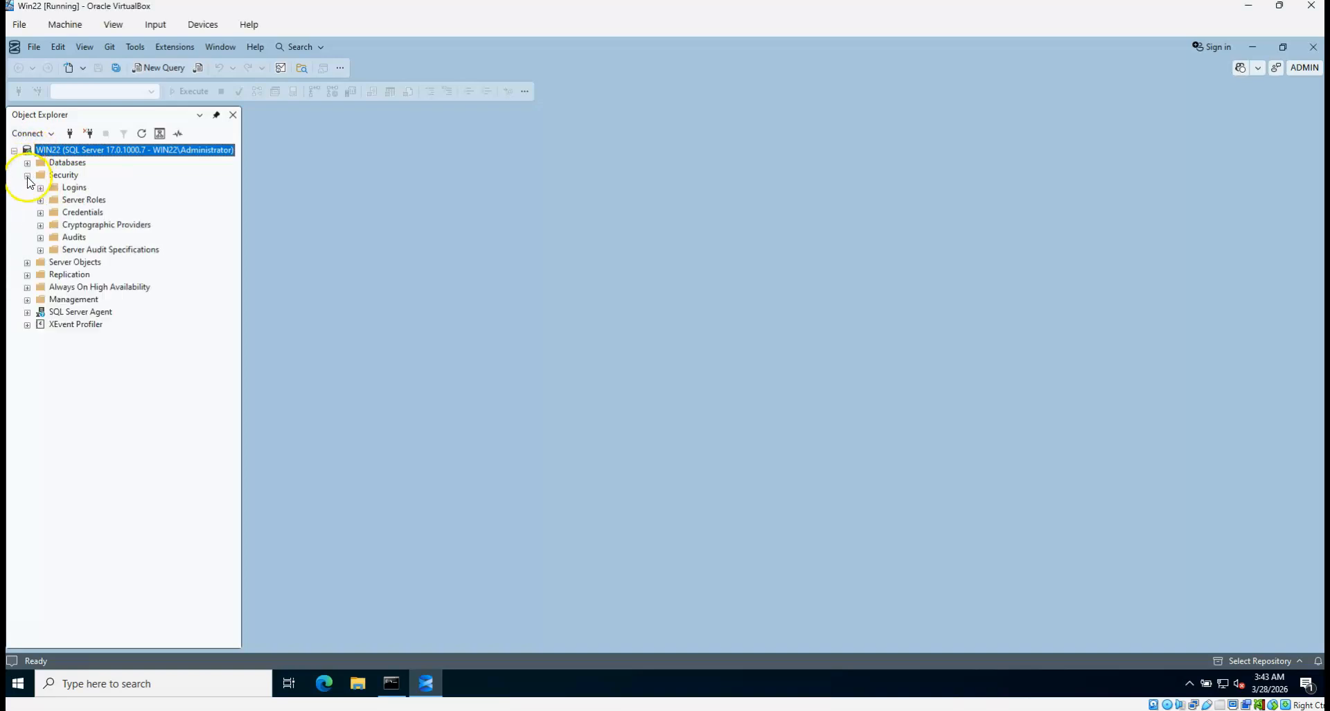
left_click(40, 187)
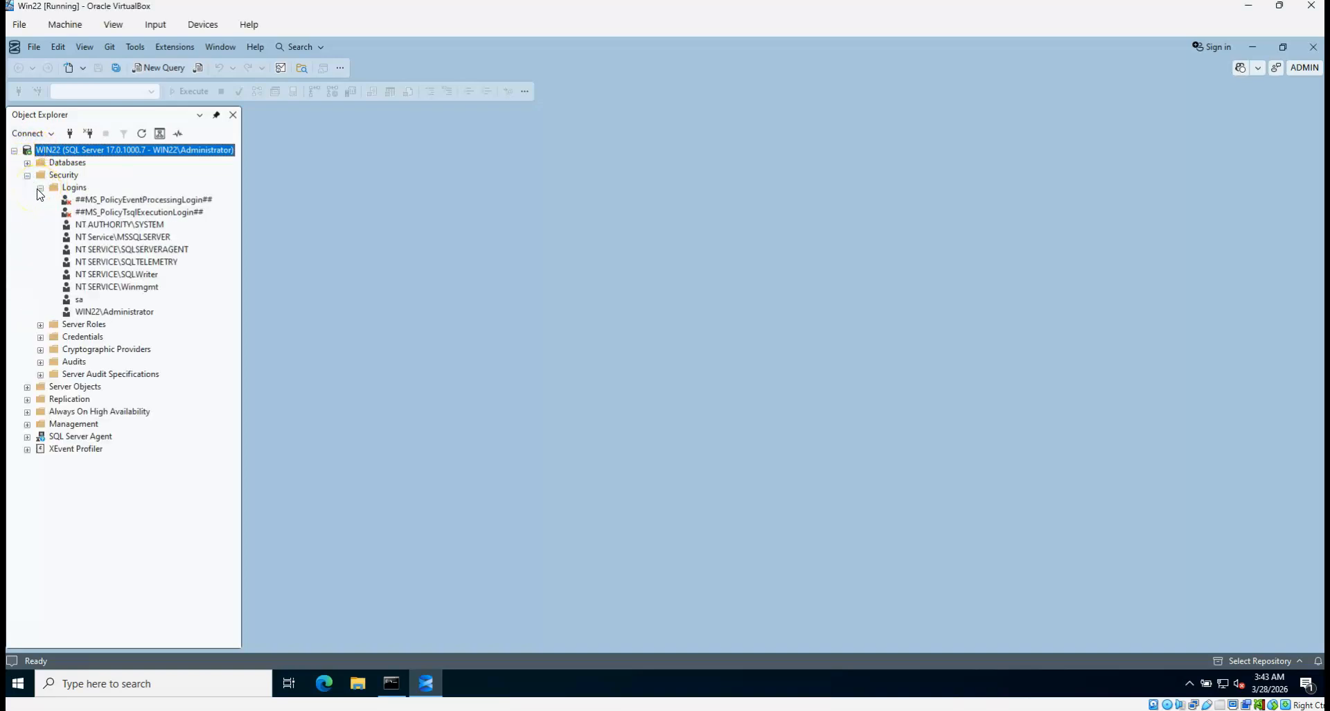
right_click(83, 191)
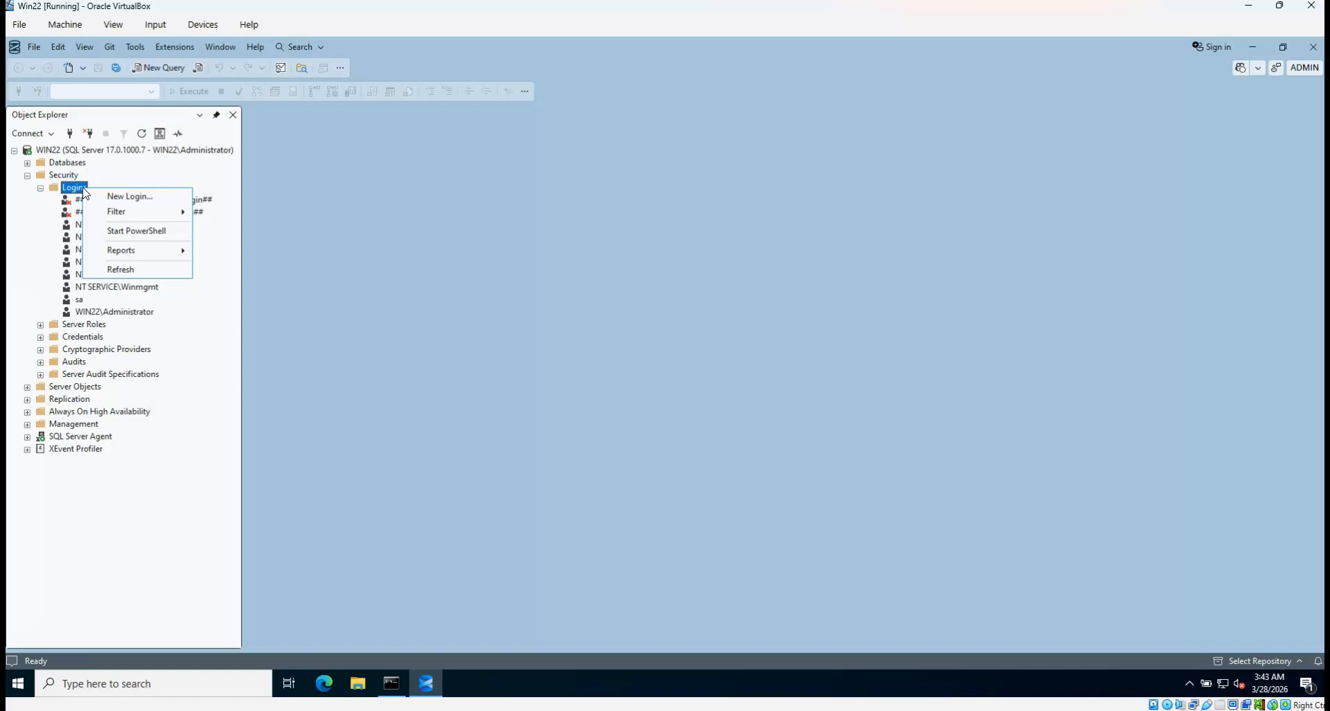
left_click(125, 197)
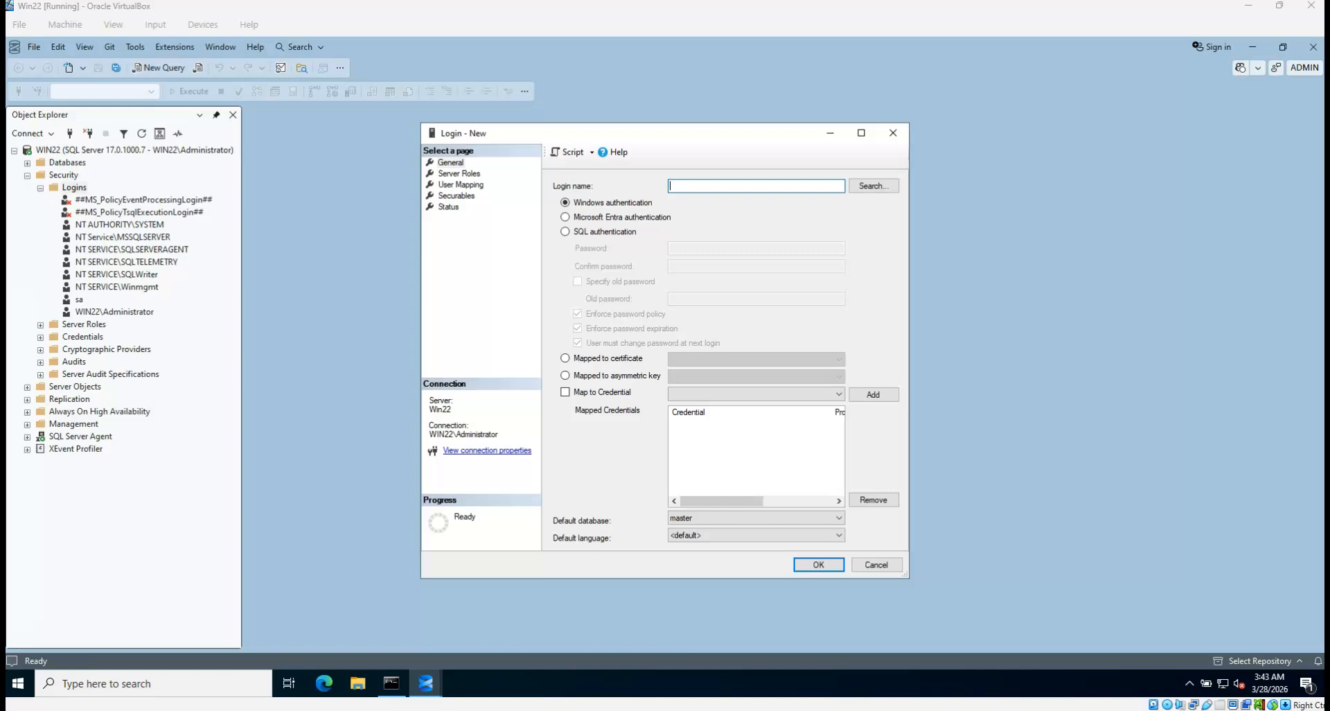
left_click(755, 184)
key("ctrl+v")
left_click(608, 232)
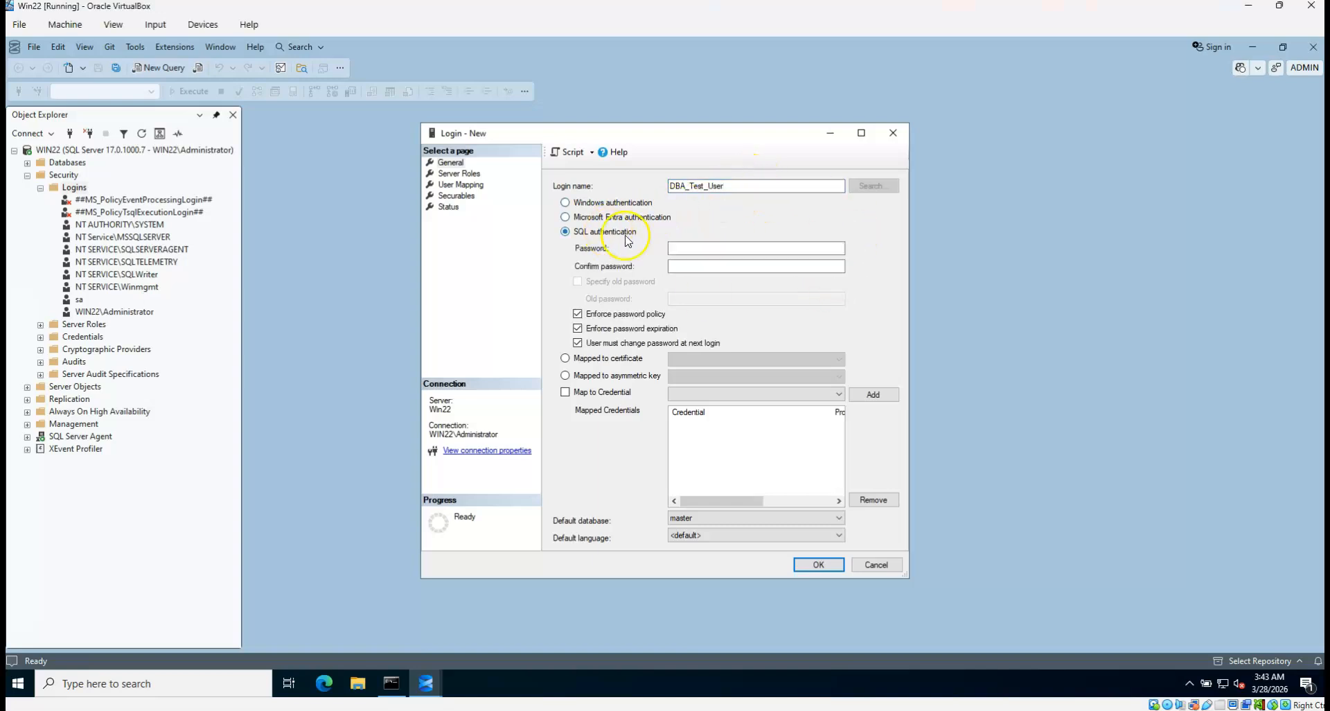
key("ctrl+v")
left_click(713, 265)
key("ctrl+v")
left_click(593, 318)
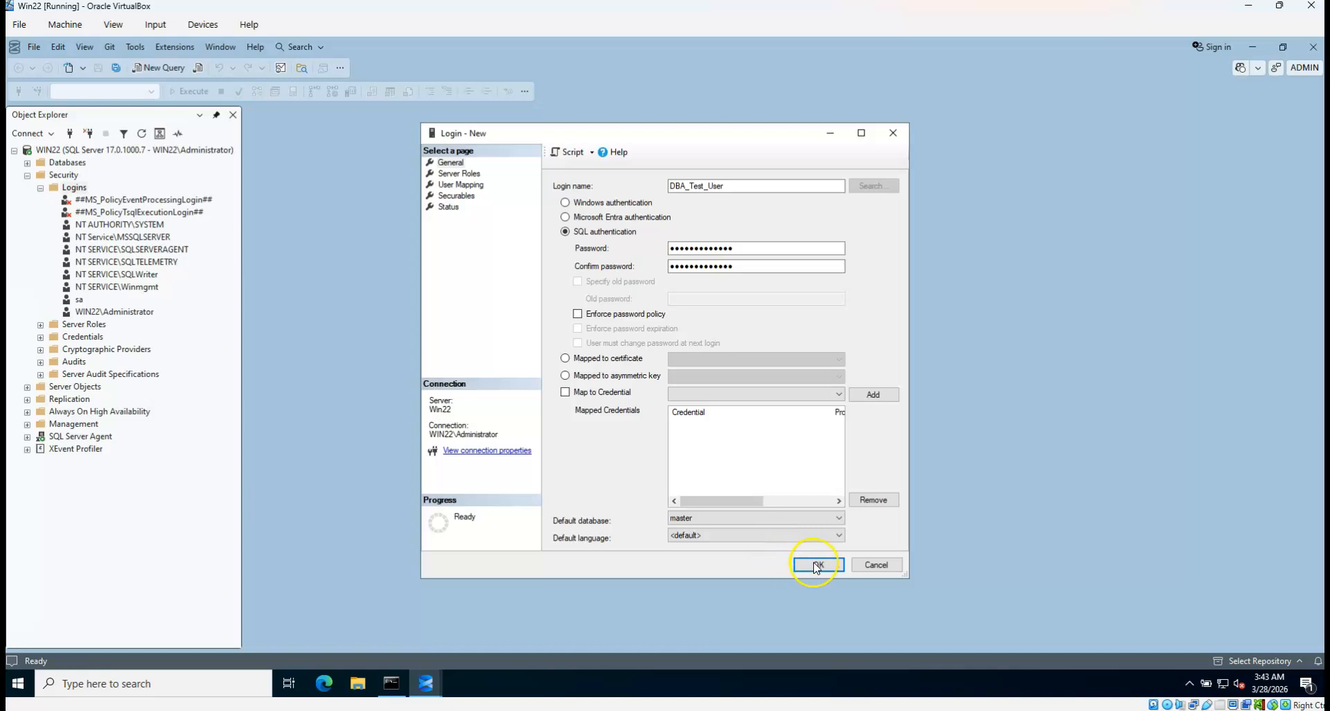
Grant the login the sysadmin server role, save it, and refresh the Logins list
left_click(457, 175)
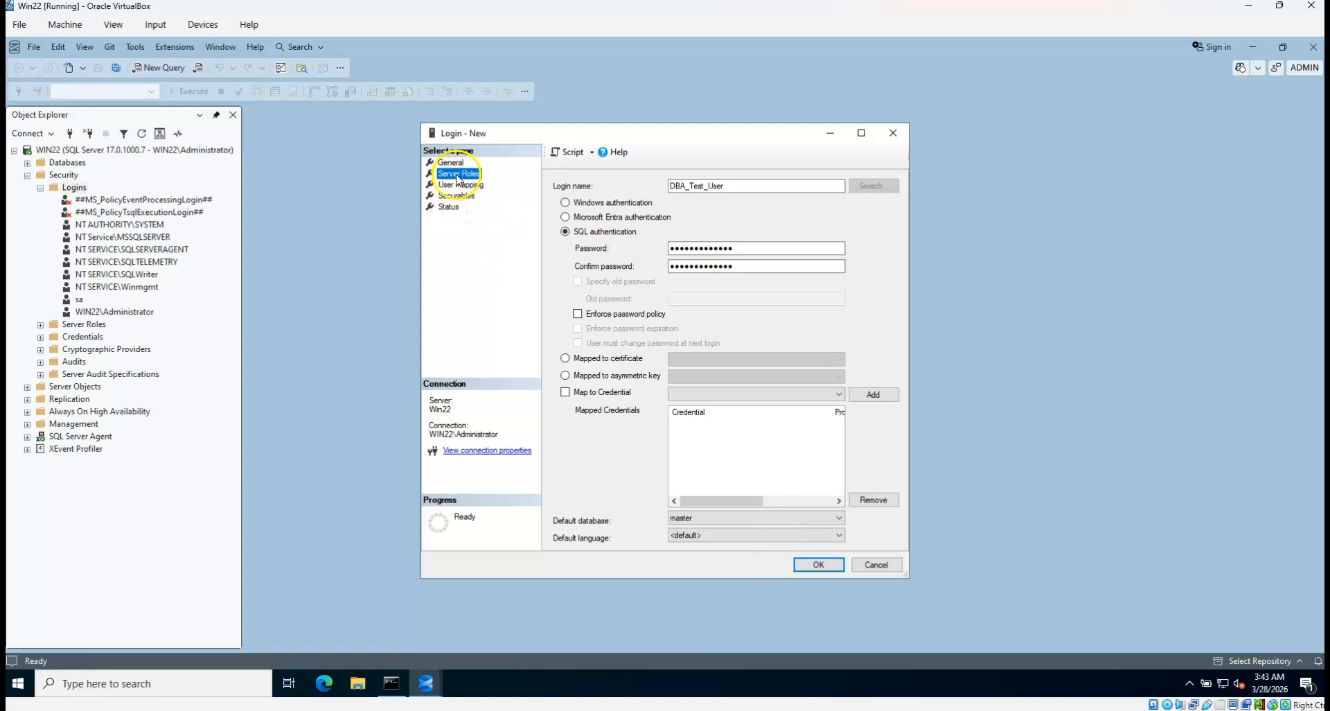
left_click(560, 418)
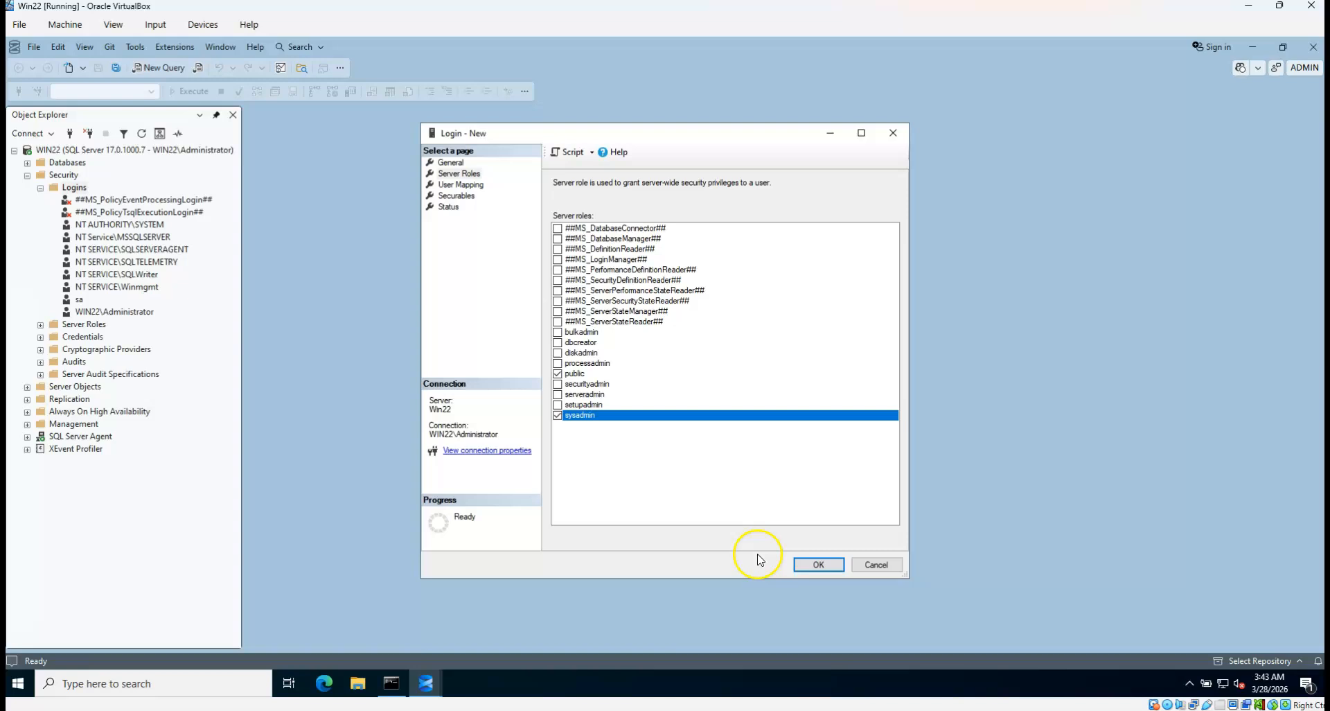
left_click(810, 564)
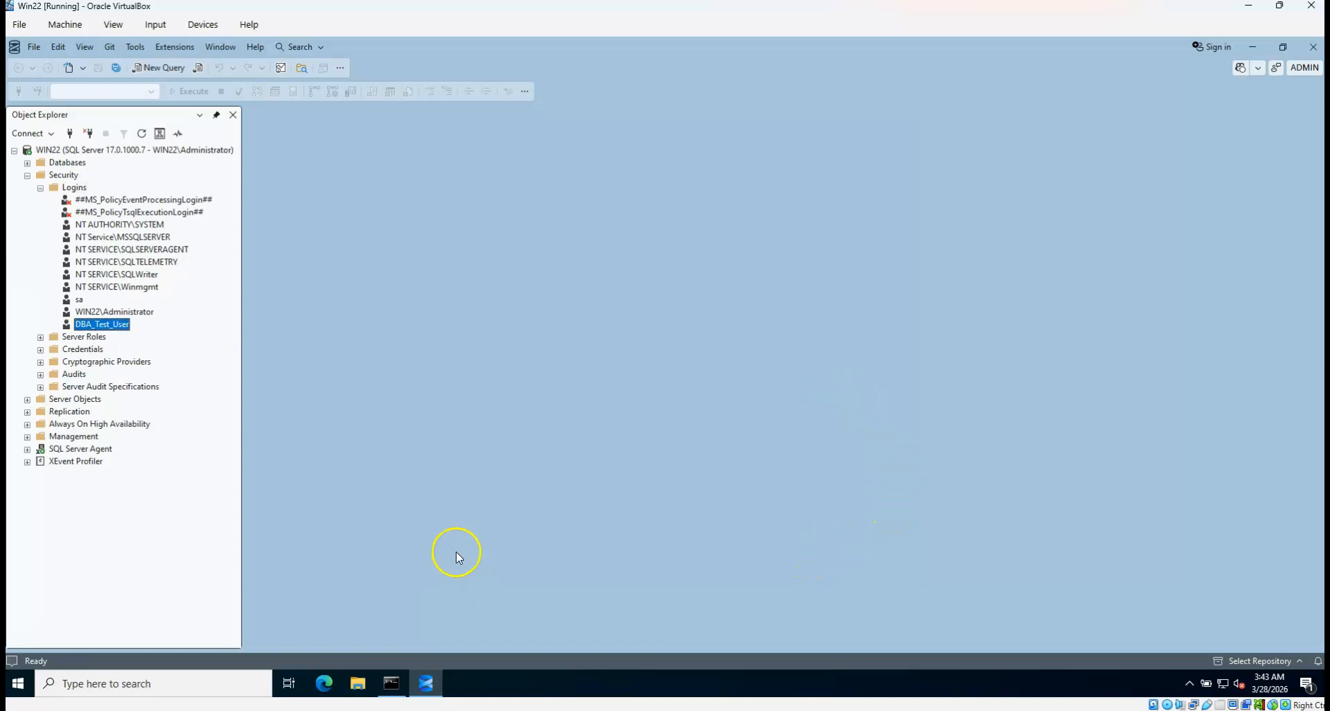
left_click(78, 188)
key("F5")
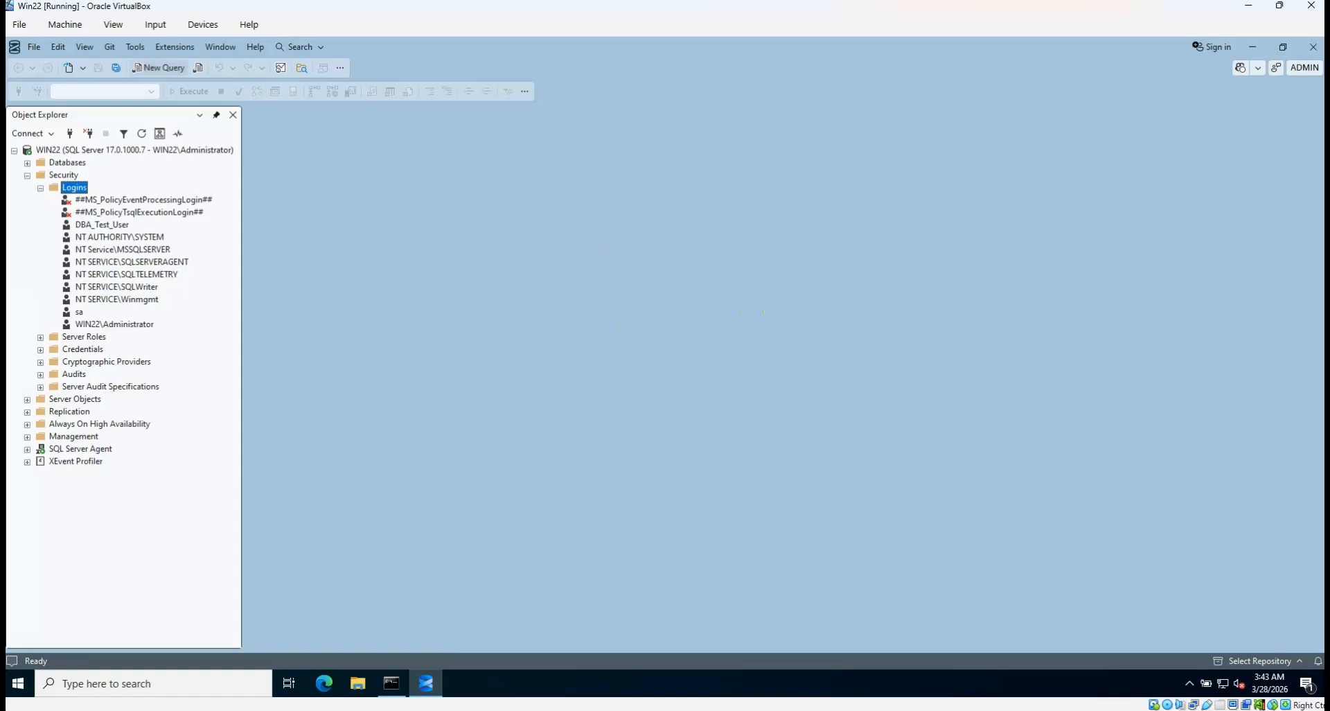
left_click(157, 68)
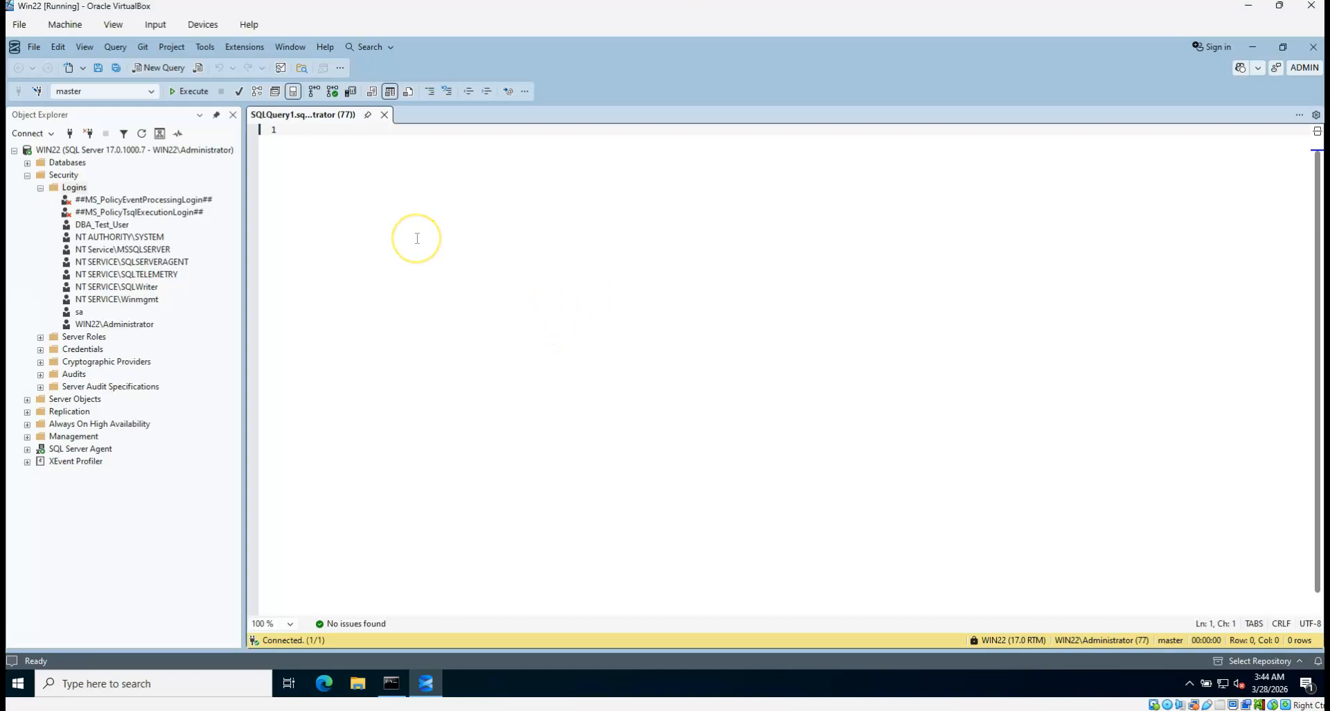
key("Return")
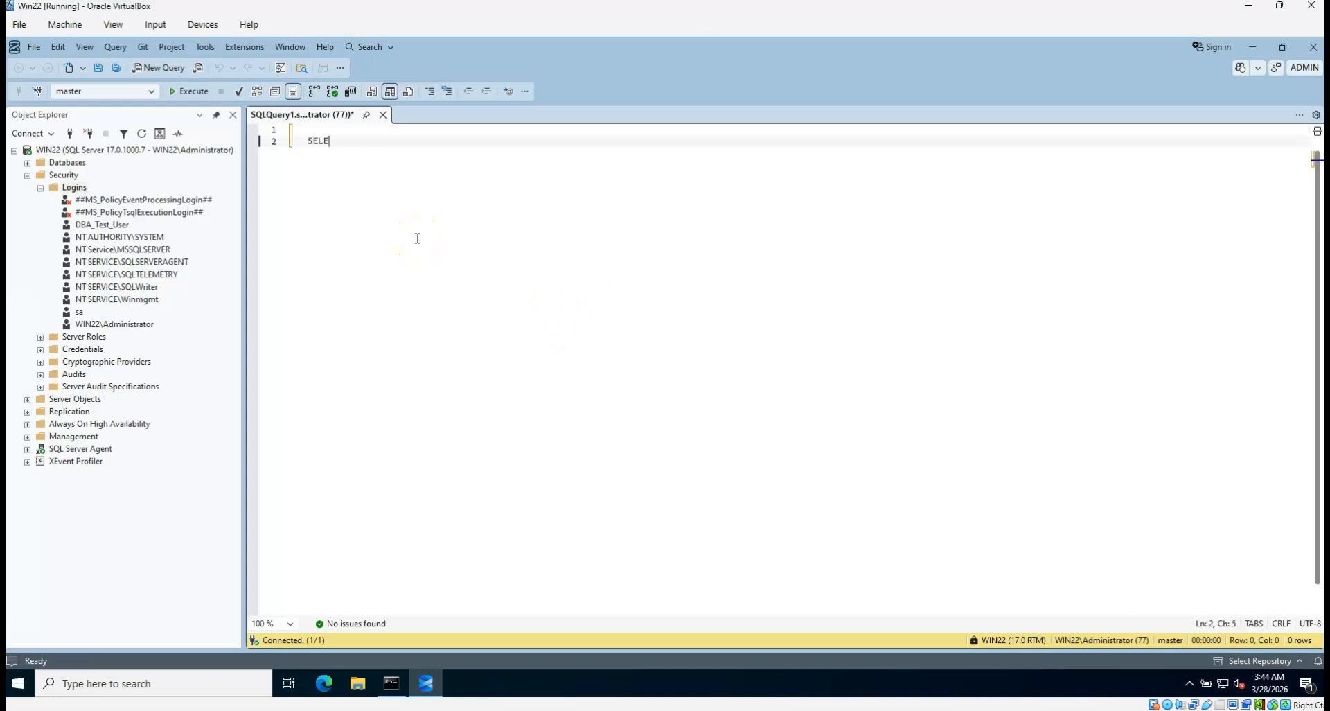
type("SELECT @@SERVERN")
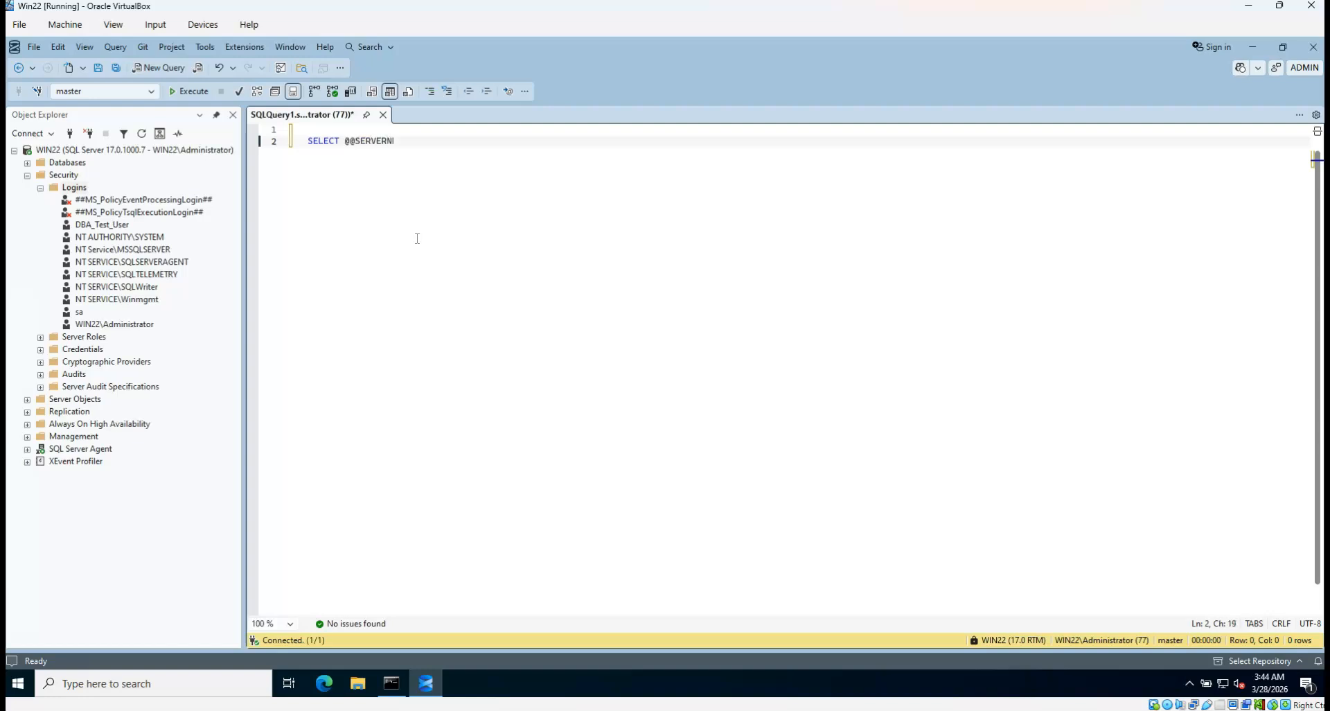
key("BackSpace")
key("BackSpace")
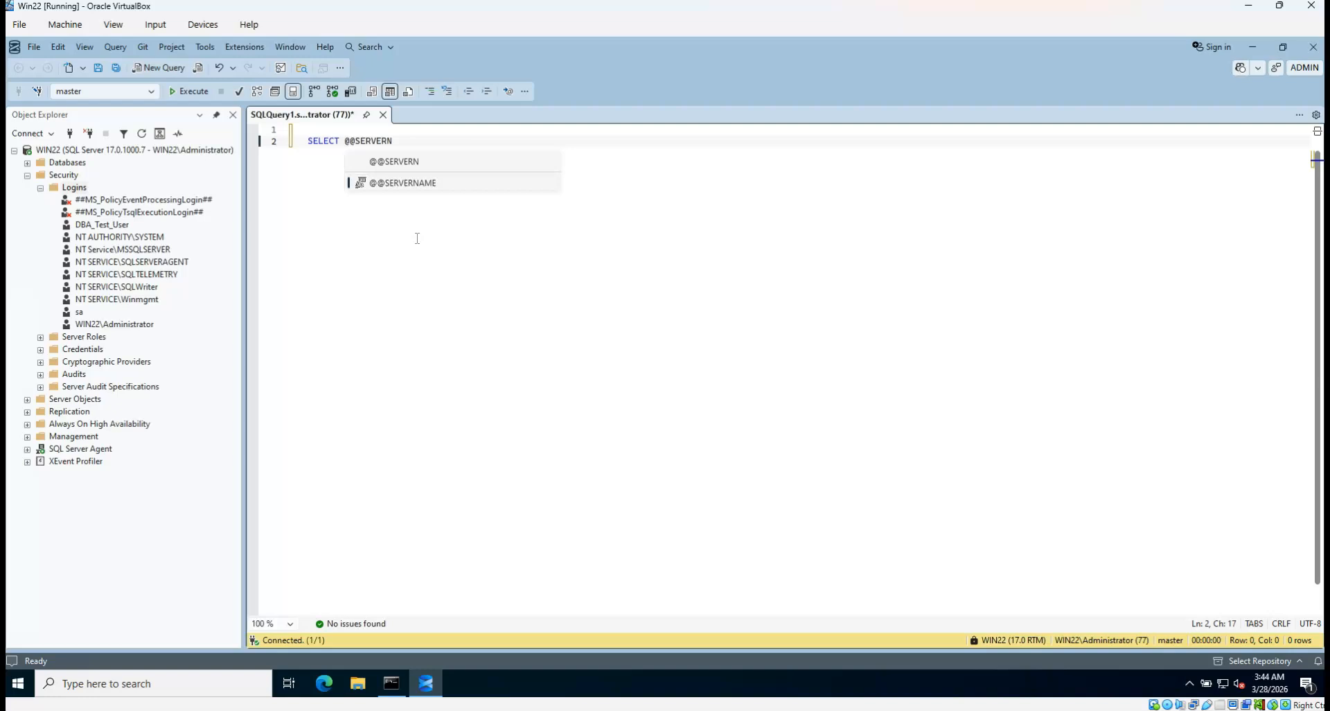
key("Tab")
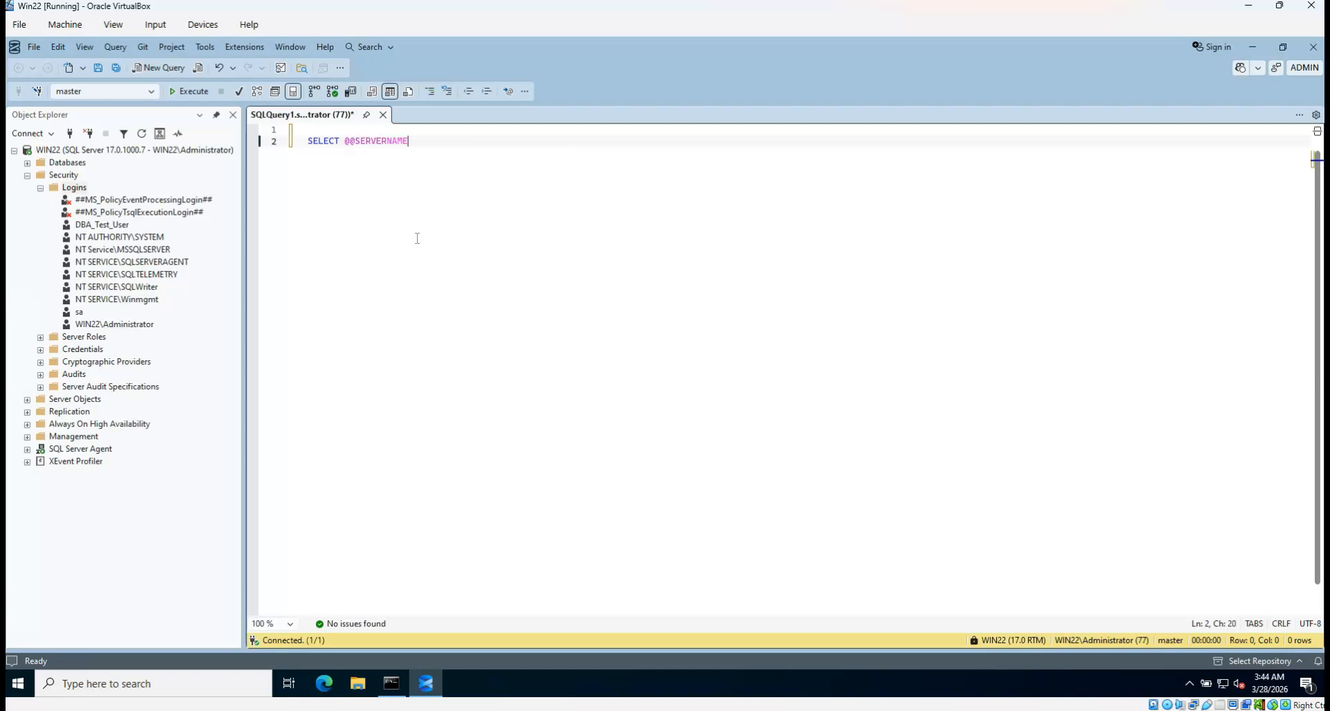
key("F5")
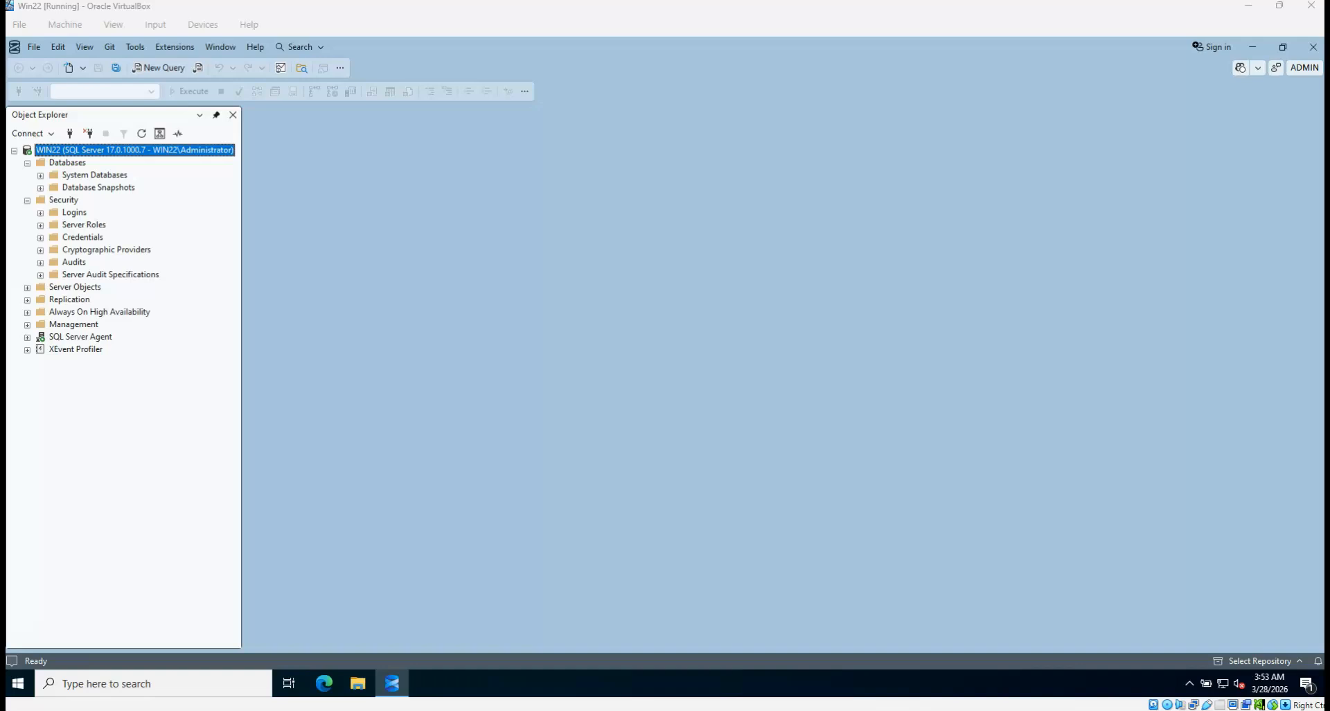
From the second SSMS window, connect to 192.168.56.160's Database Engine with the SQL login
left_click_drag(651, 103, 845, 167)
left_click(361, 258)
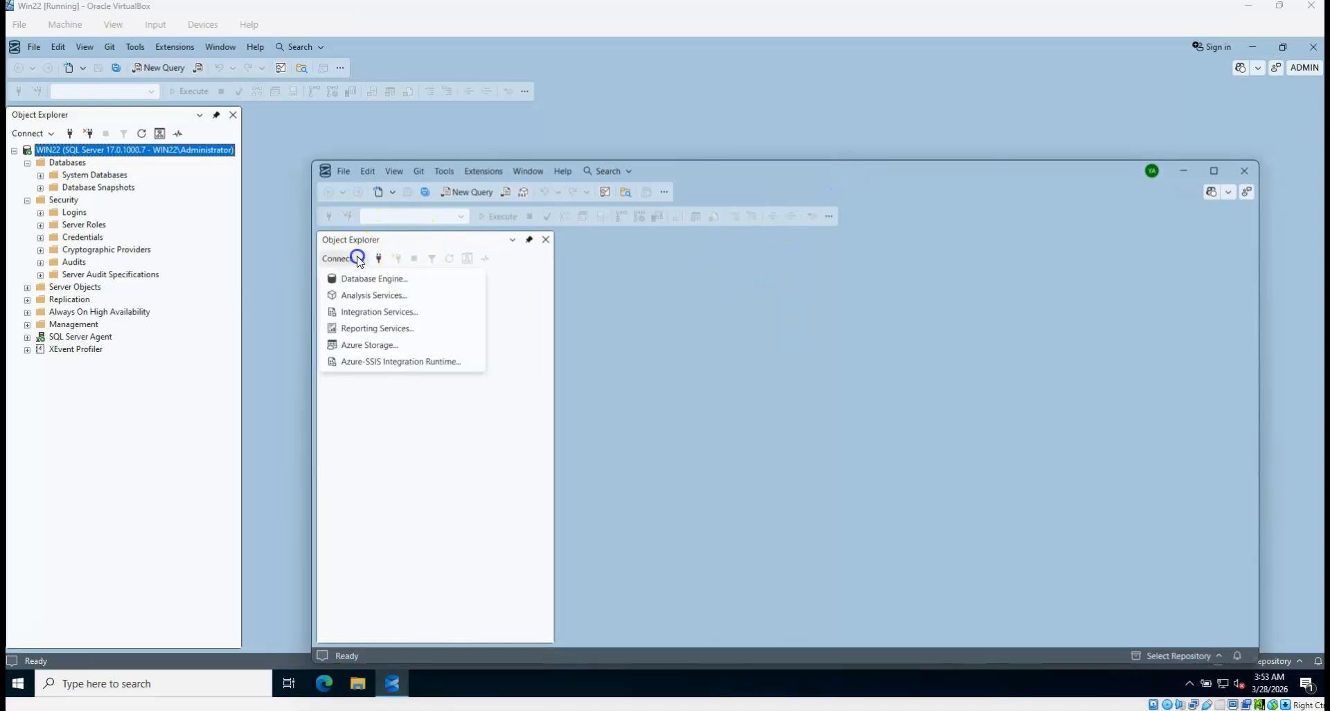
left_click(356, 277)
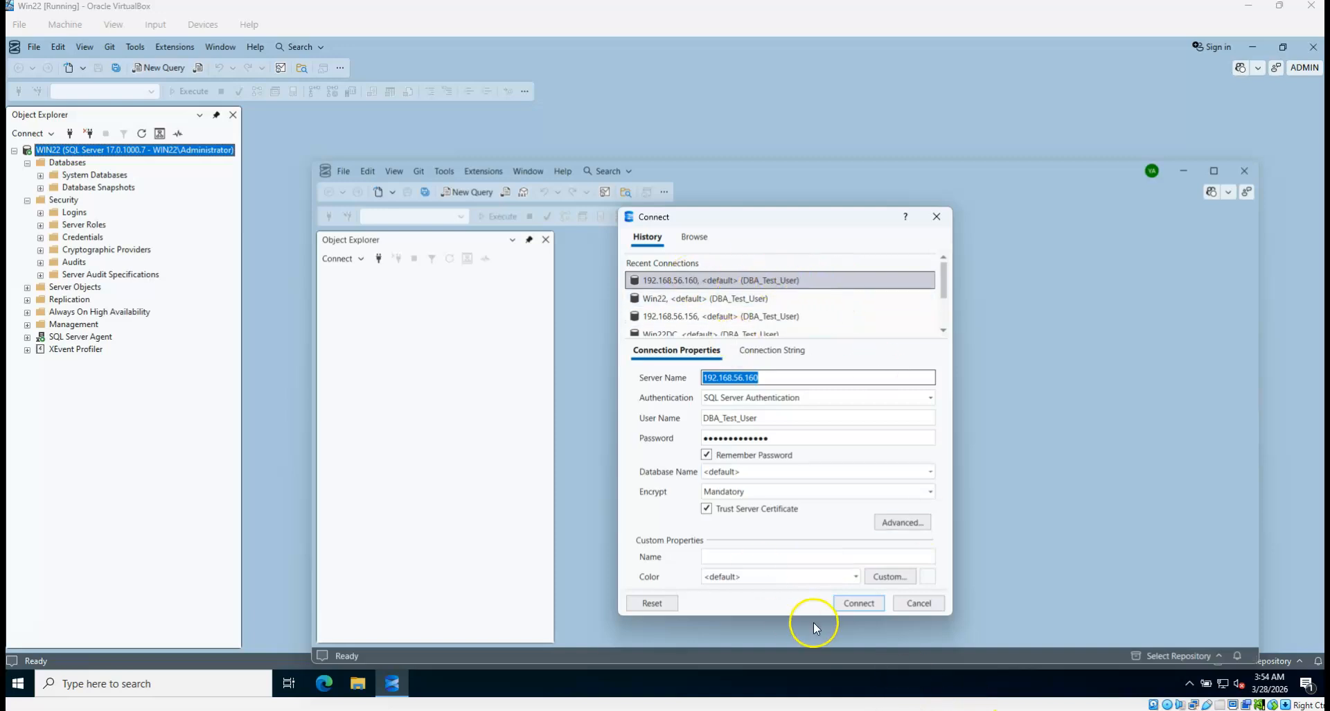
left_click(863, 604)
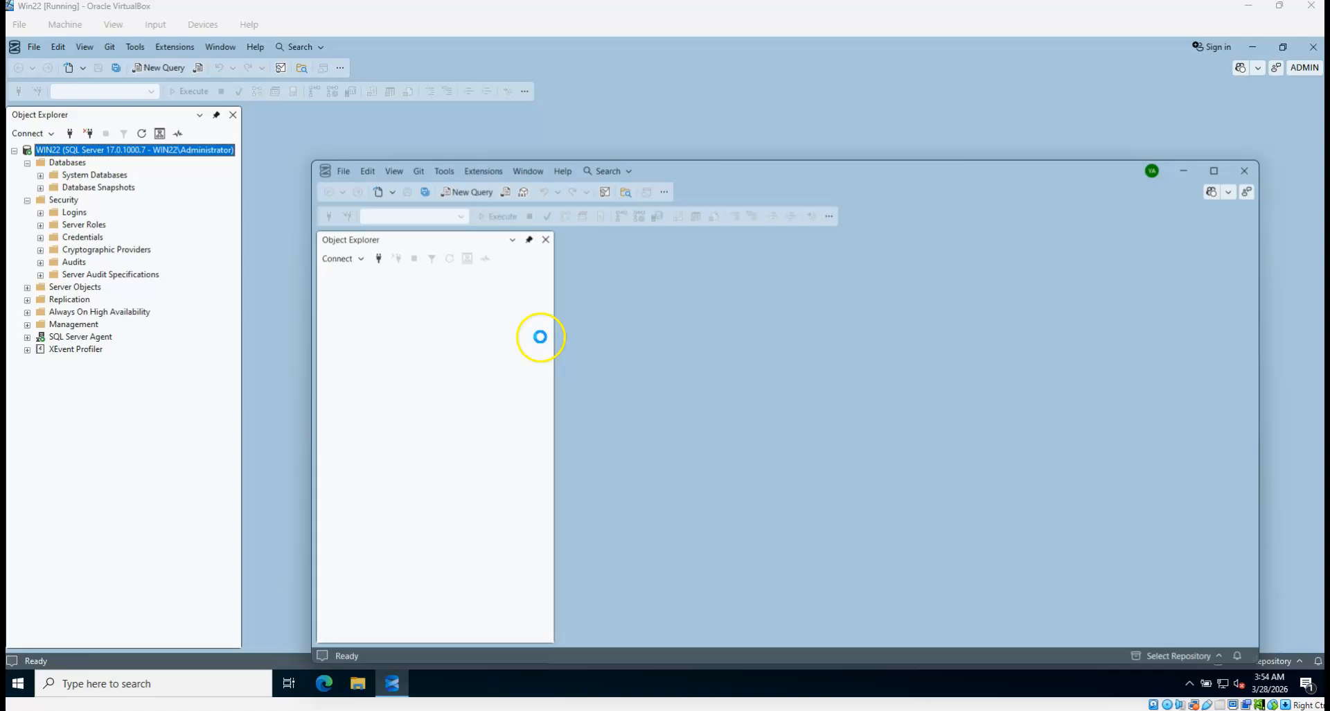
Connect to Win22 with the SQL login from the saved details and expand its Databases
left_click(360, 259)
left_click(362, 280)
left_click(714, 304)
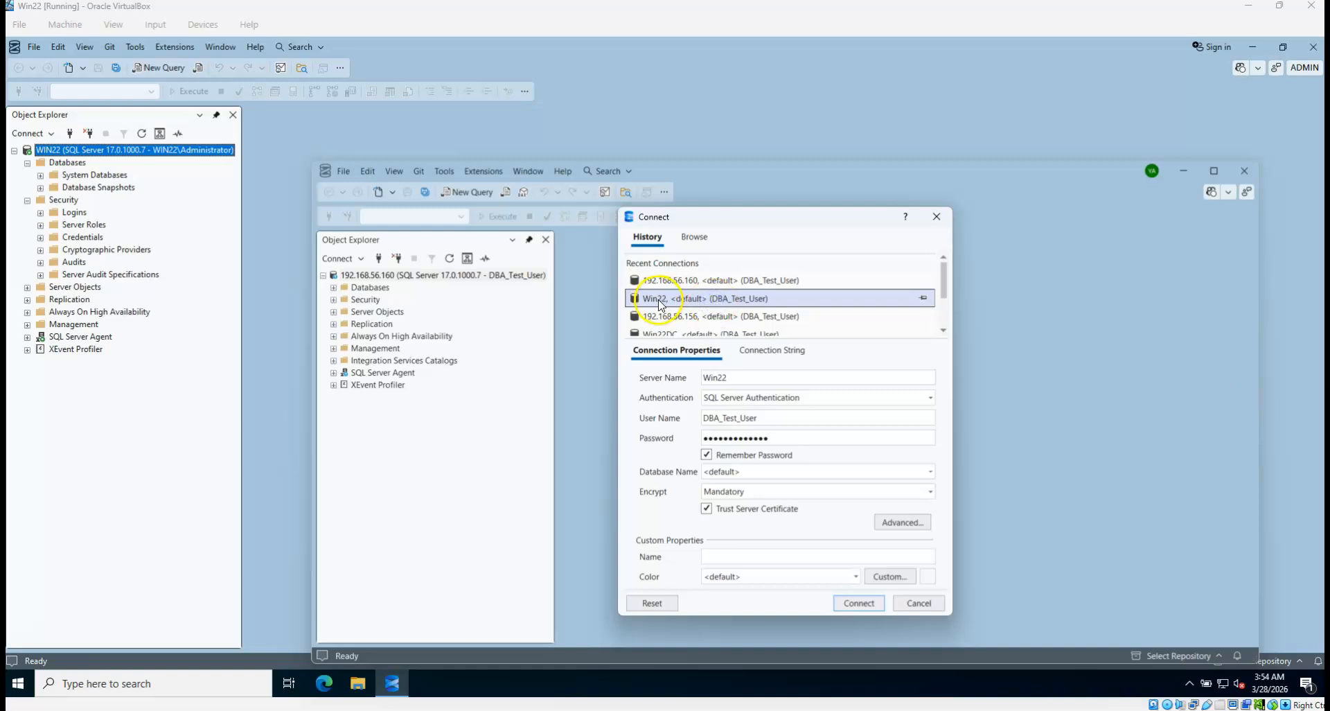
left_click(858, 603)
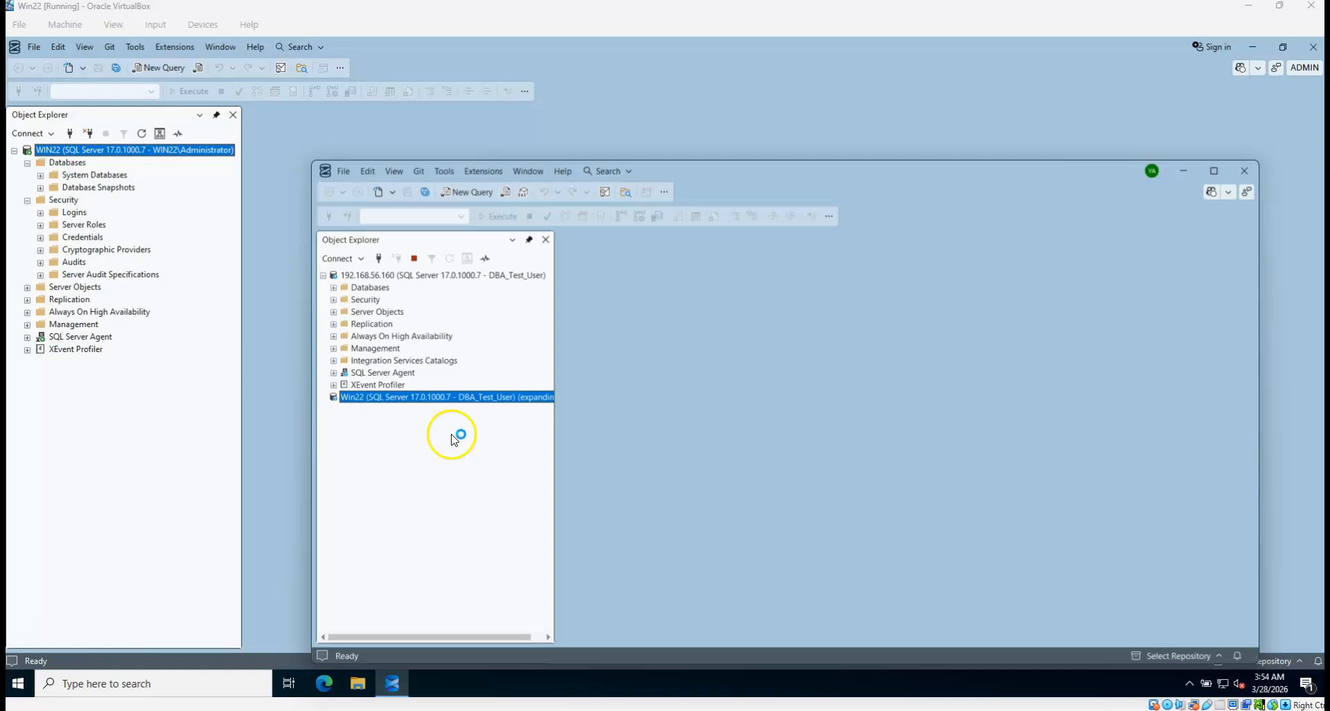
left_click(334, 409)
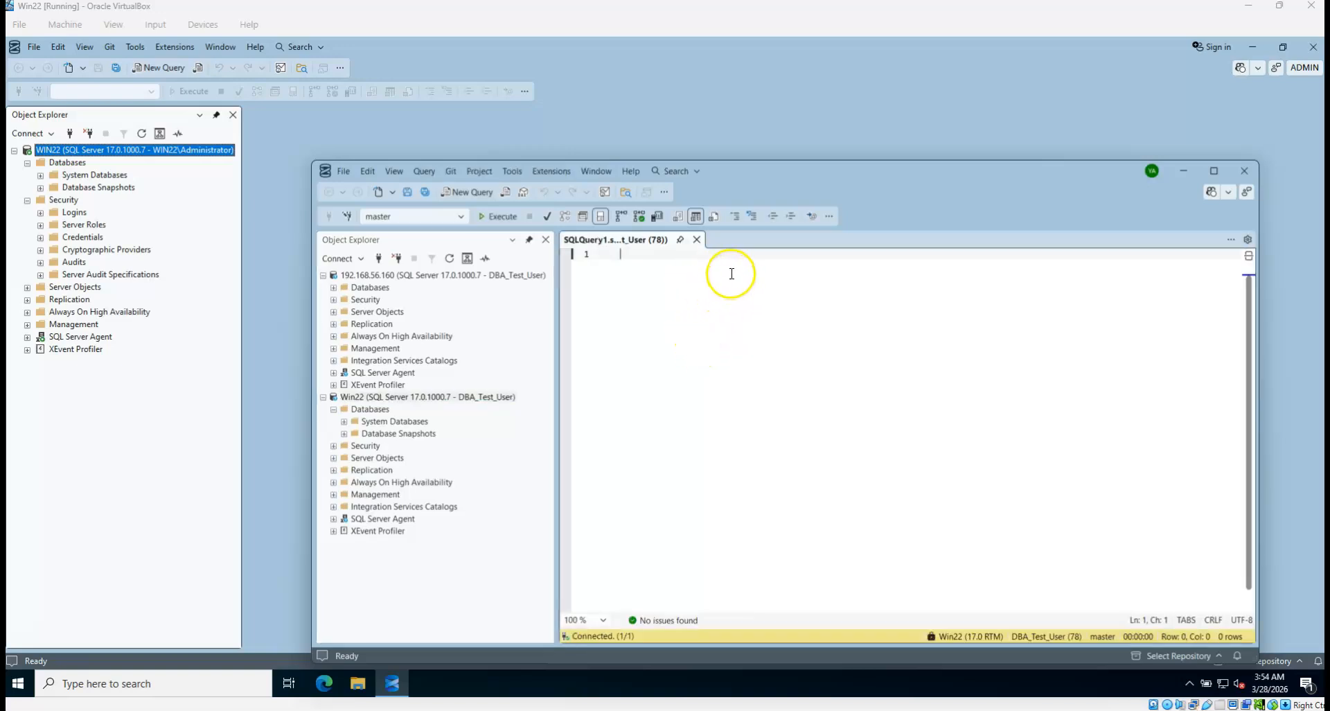
Run a CREATE DATABASE Test statement on the Win22 connection
left_click(639, 352)
key("Return")
type("ate ")
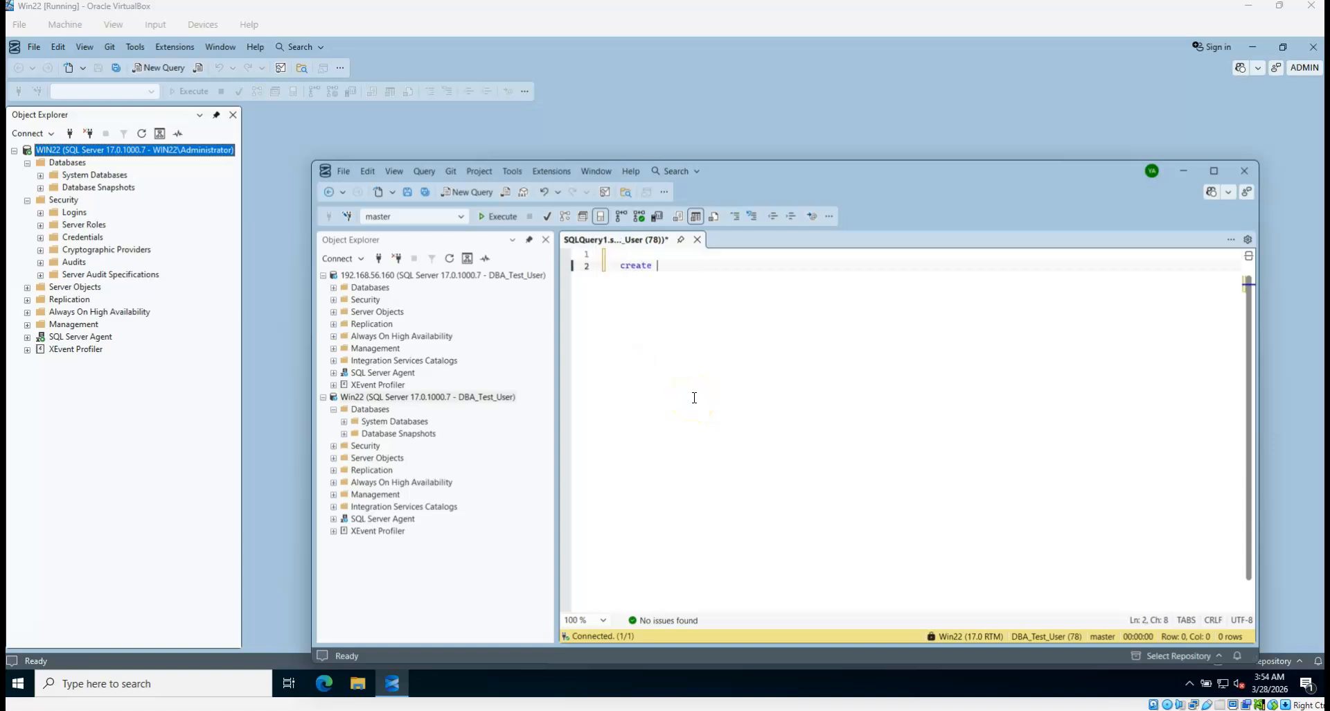
type("database")
key("F5")
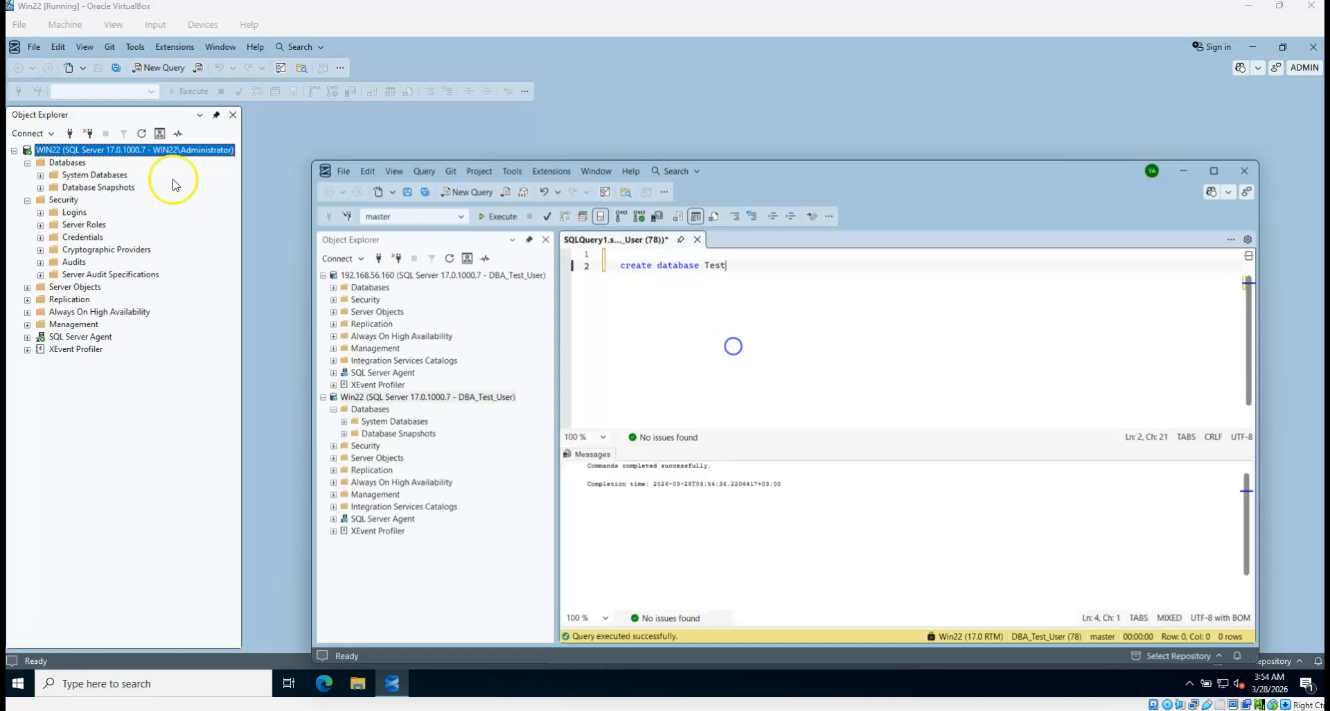
Refresh WIN22's Databases folder and select the new Test database
left_click(173, 184)
left_click(76, 164)
key("F5")
left_click(77, 200)
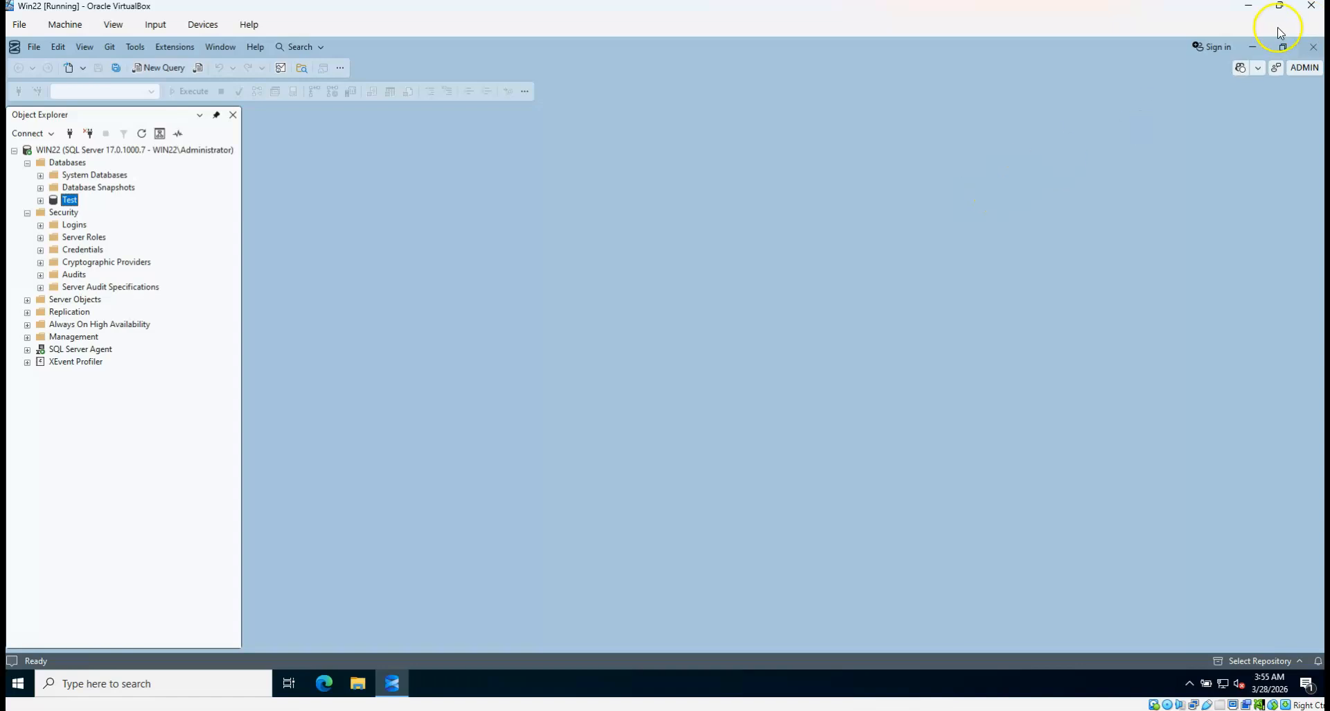
Close SQL Server Management Studio, then shut down Win22 with 'Power off the machine'
left_click(1314, 46)
left_click(1311, 5)
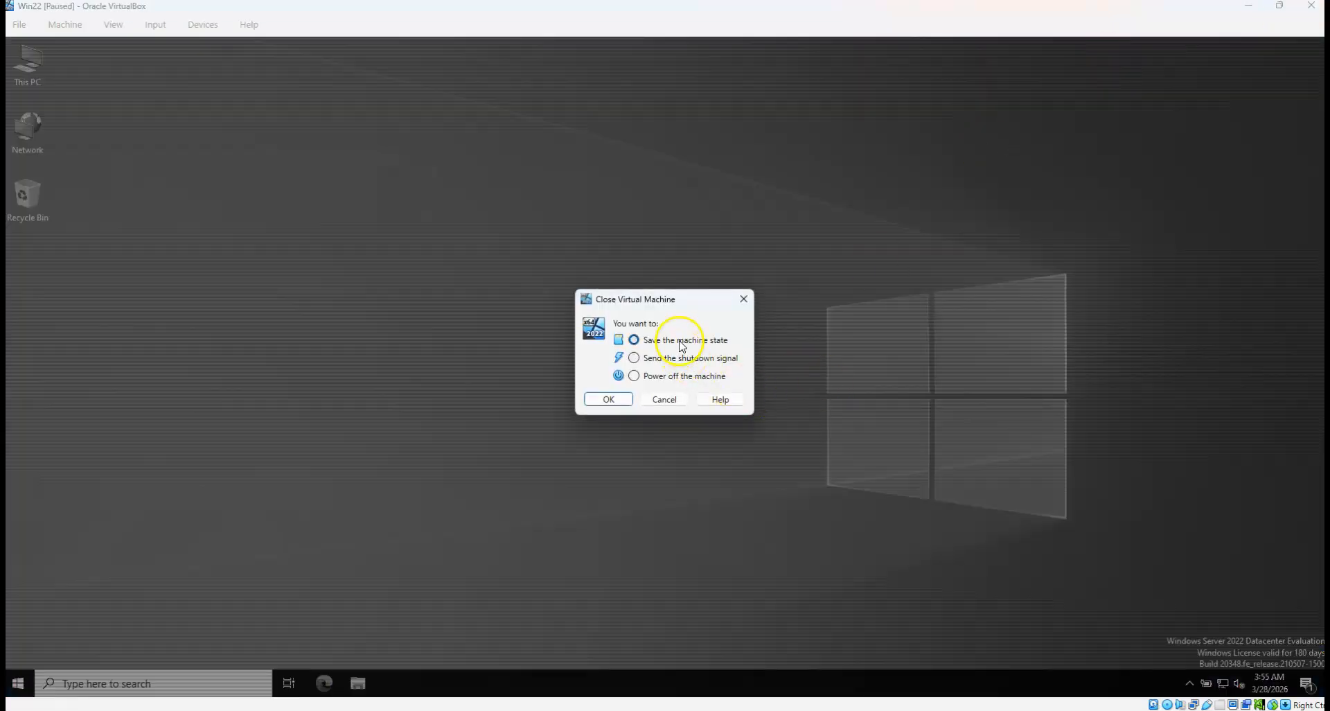
left_click(655, 377)
left_click(621, 399)
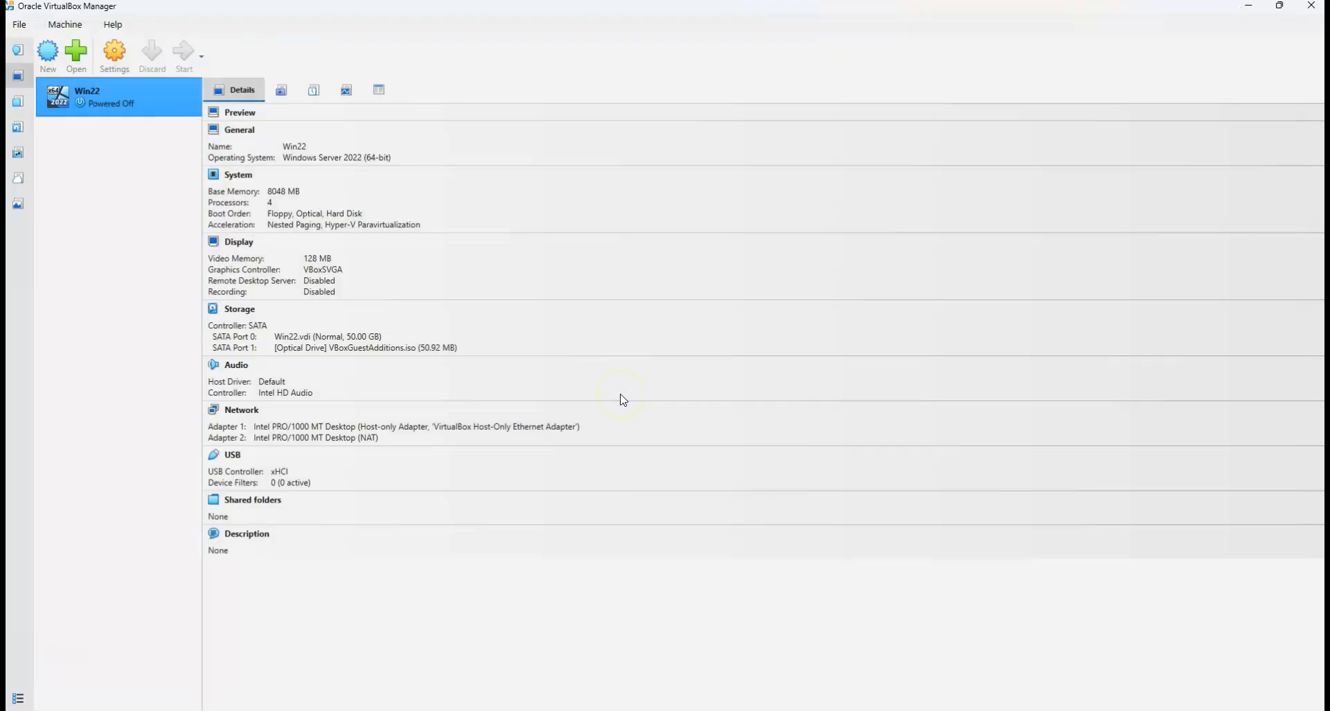
left_click(131, 177)
left_click(144, 95)
Clone Win22 as 'Win22 Clone' with the policy 'Generate new MAC addresses for all network adapters'
right_click(131, 93)
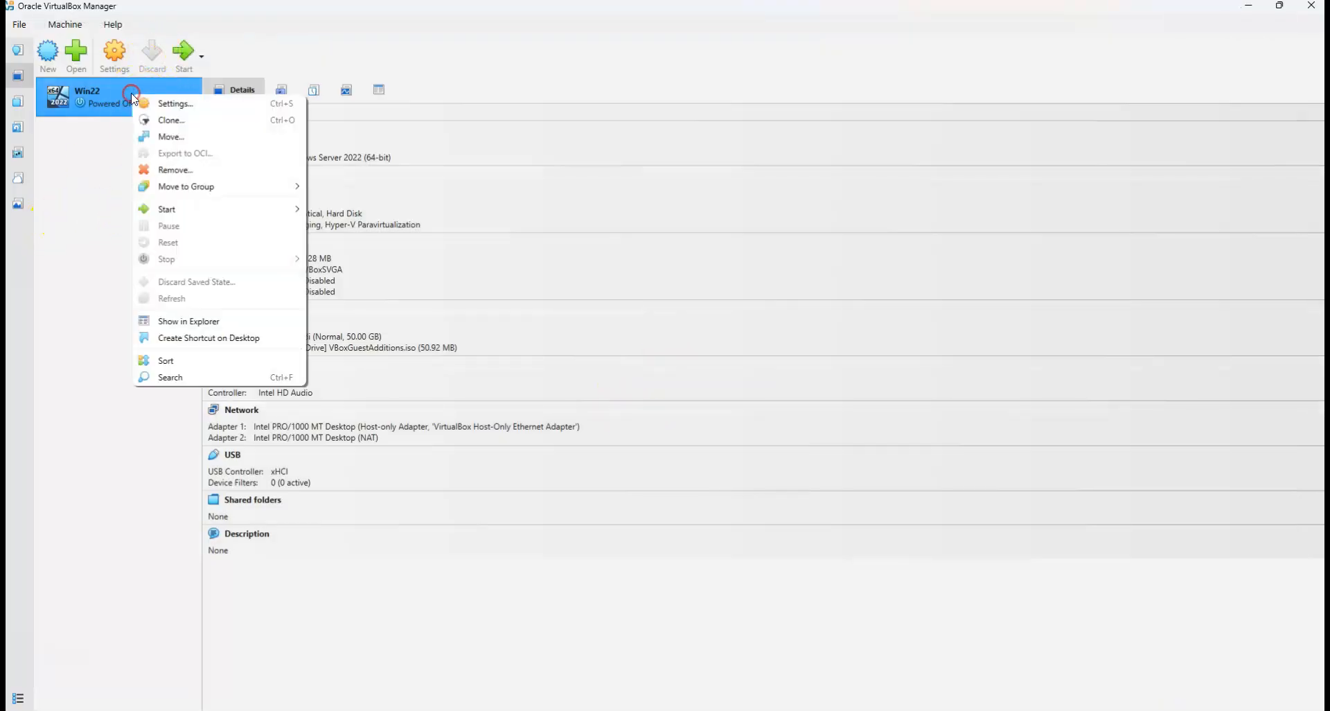
left_click(160, 121)
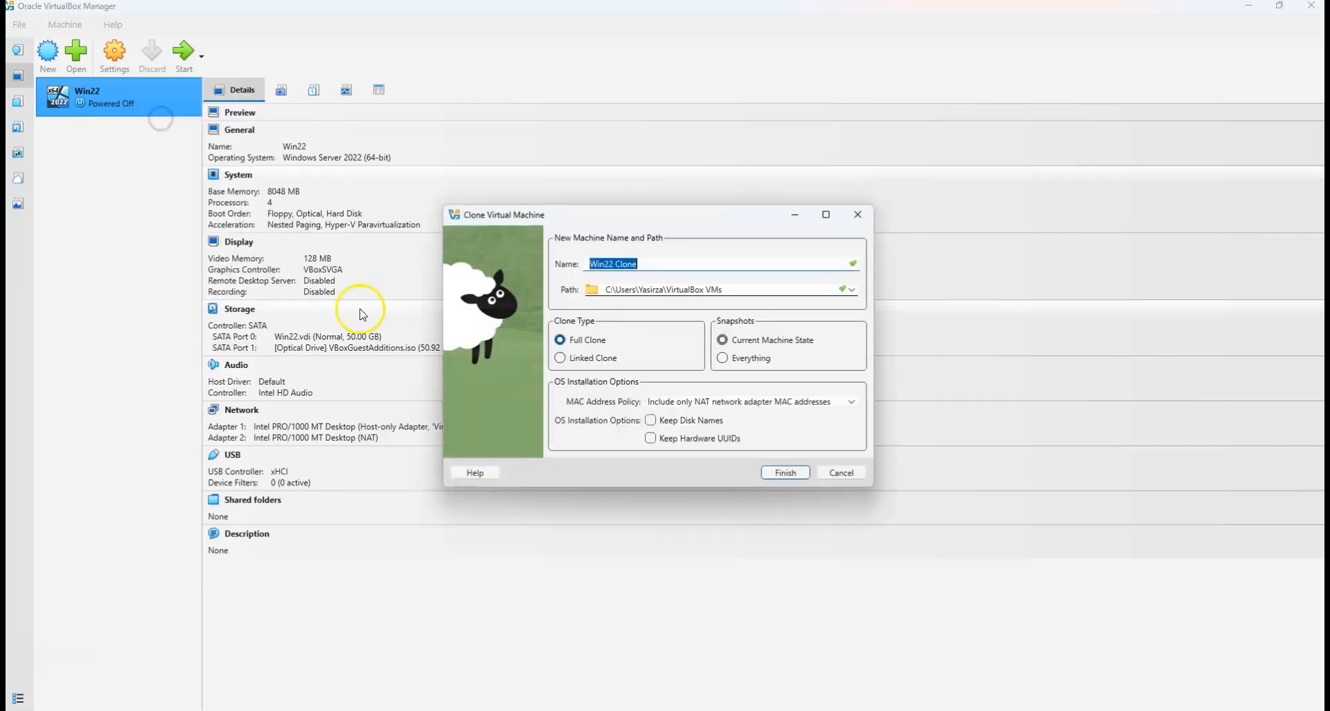
left_click(664, 264)
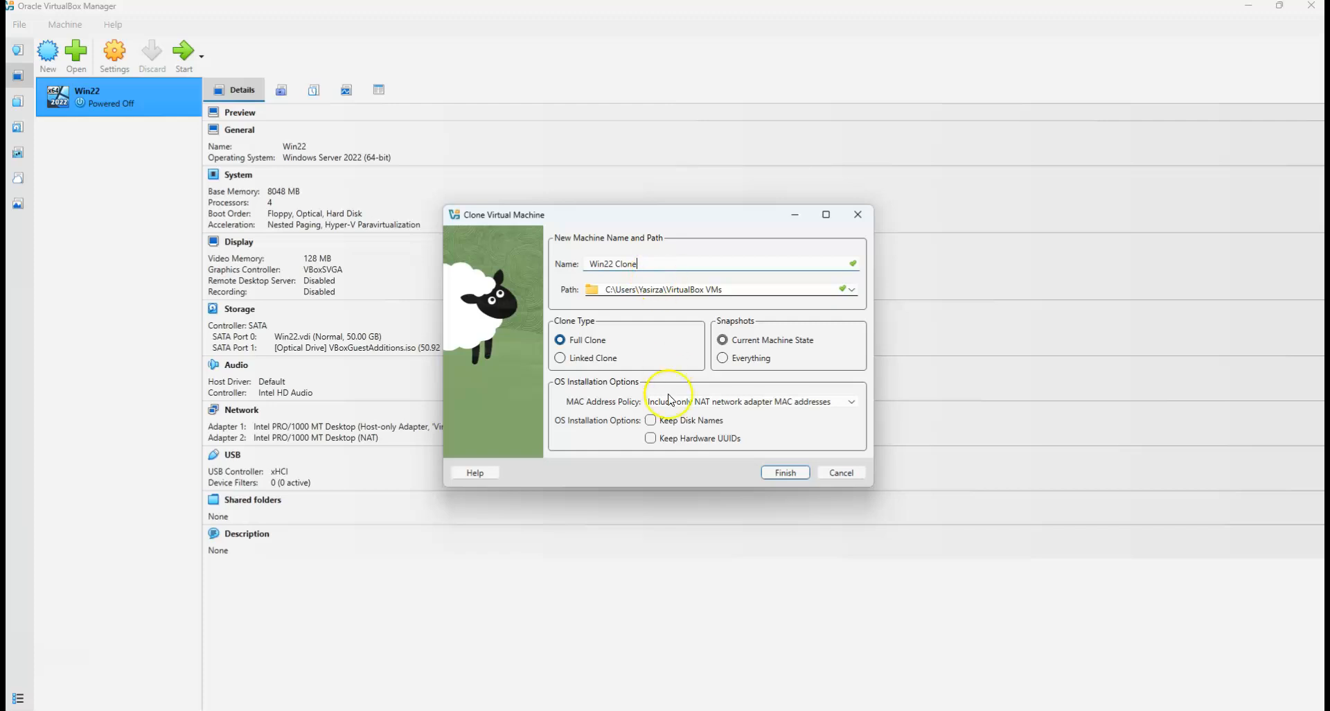
left_click(753, 402)
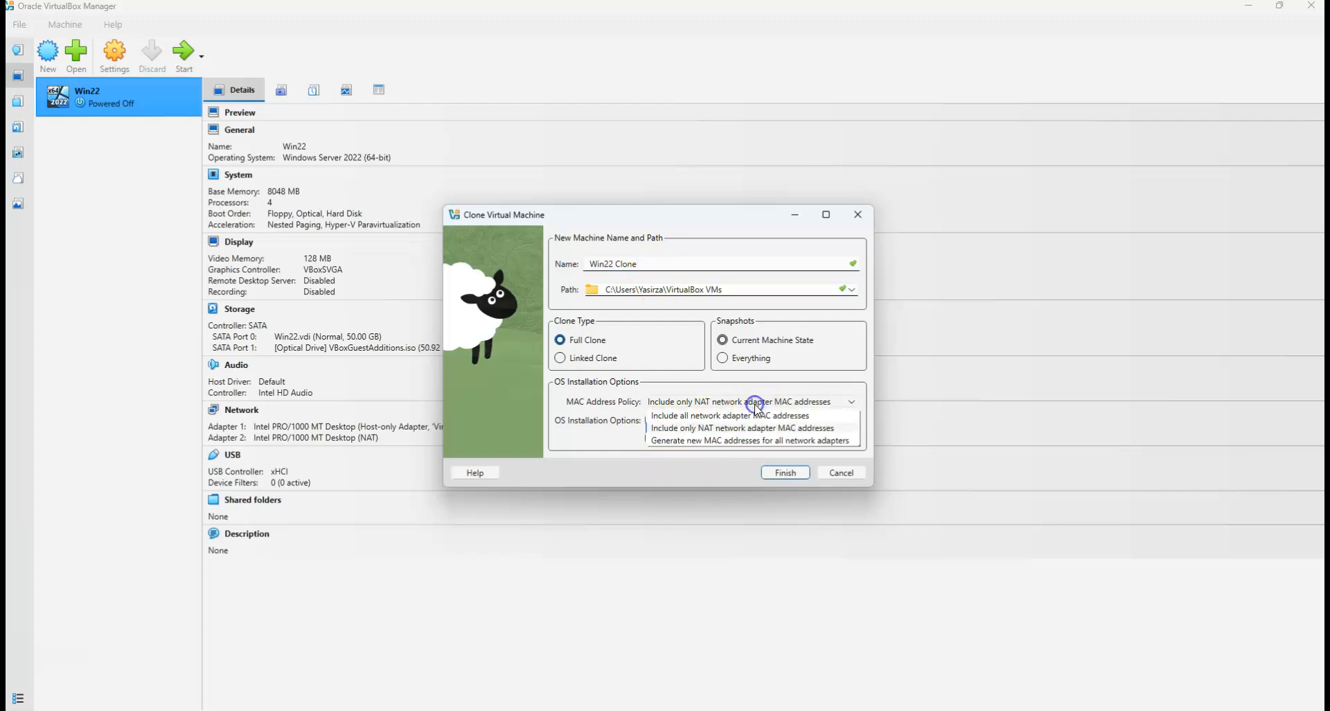
left_click(693, 441)
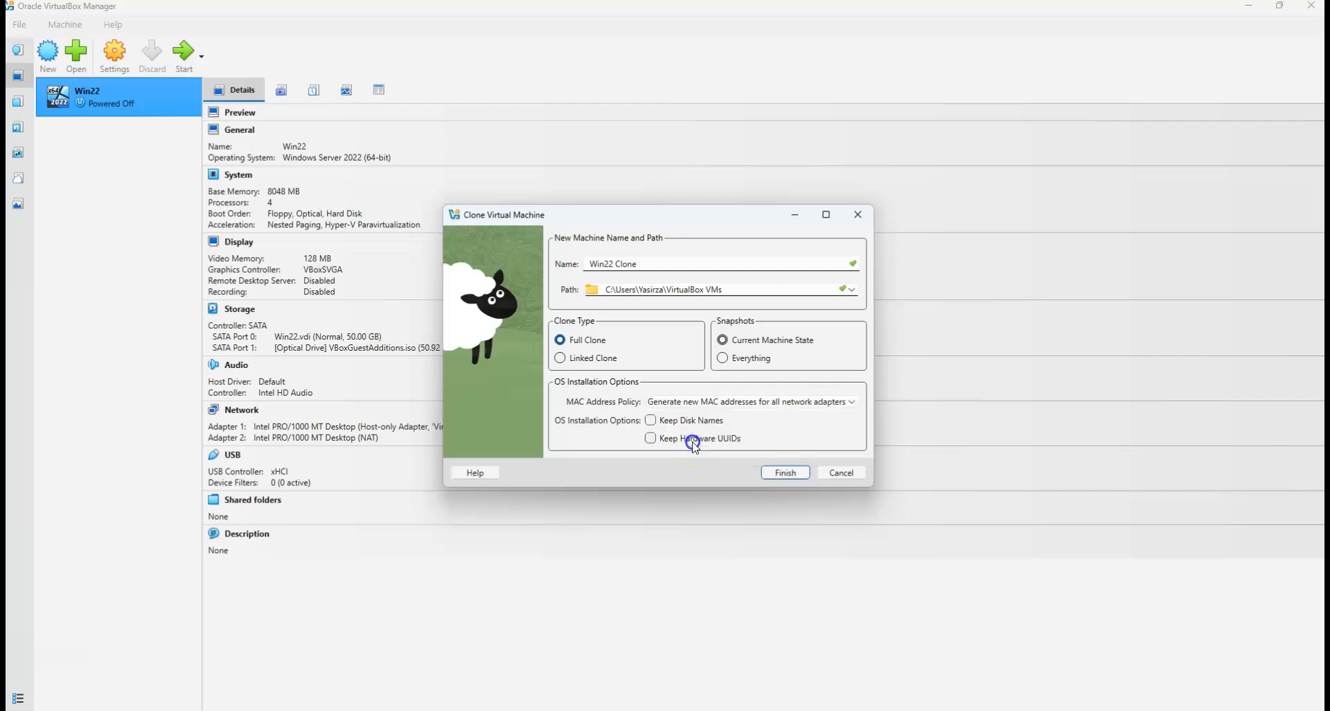
left_click(788, 473)
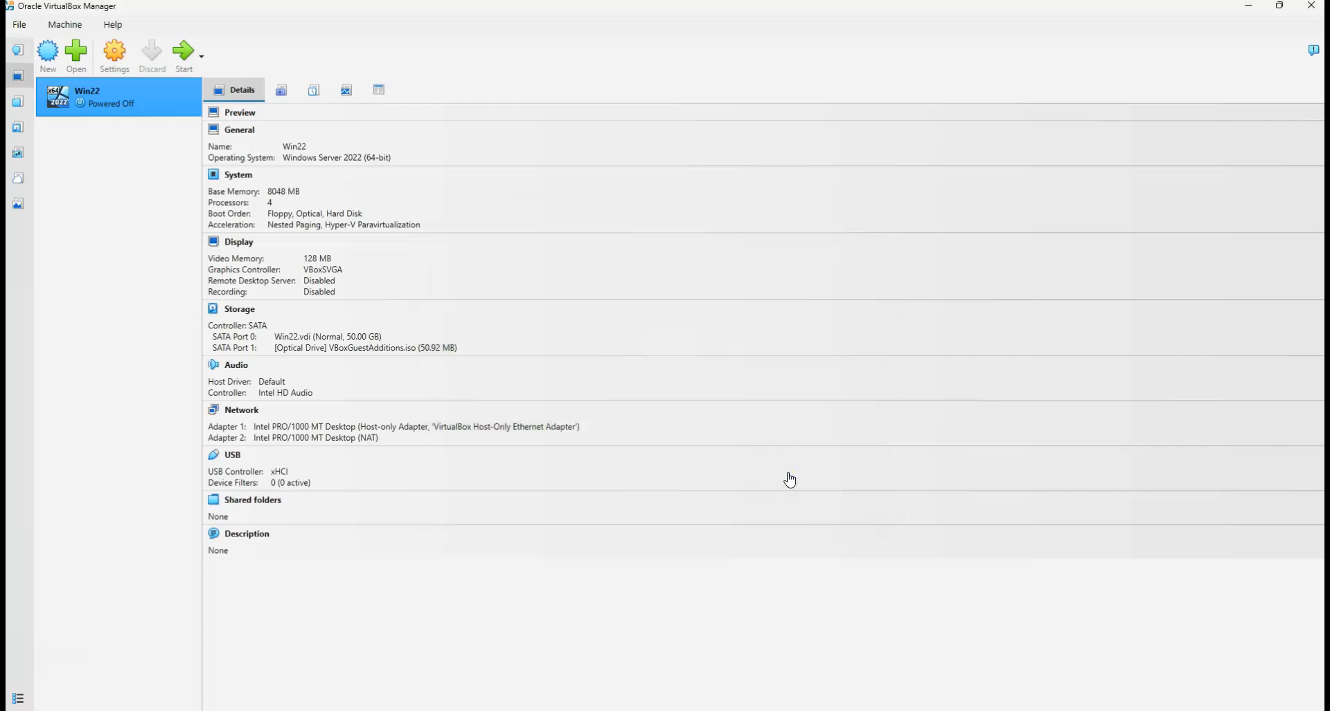